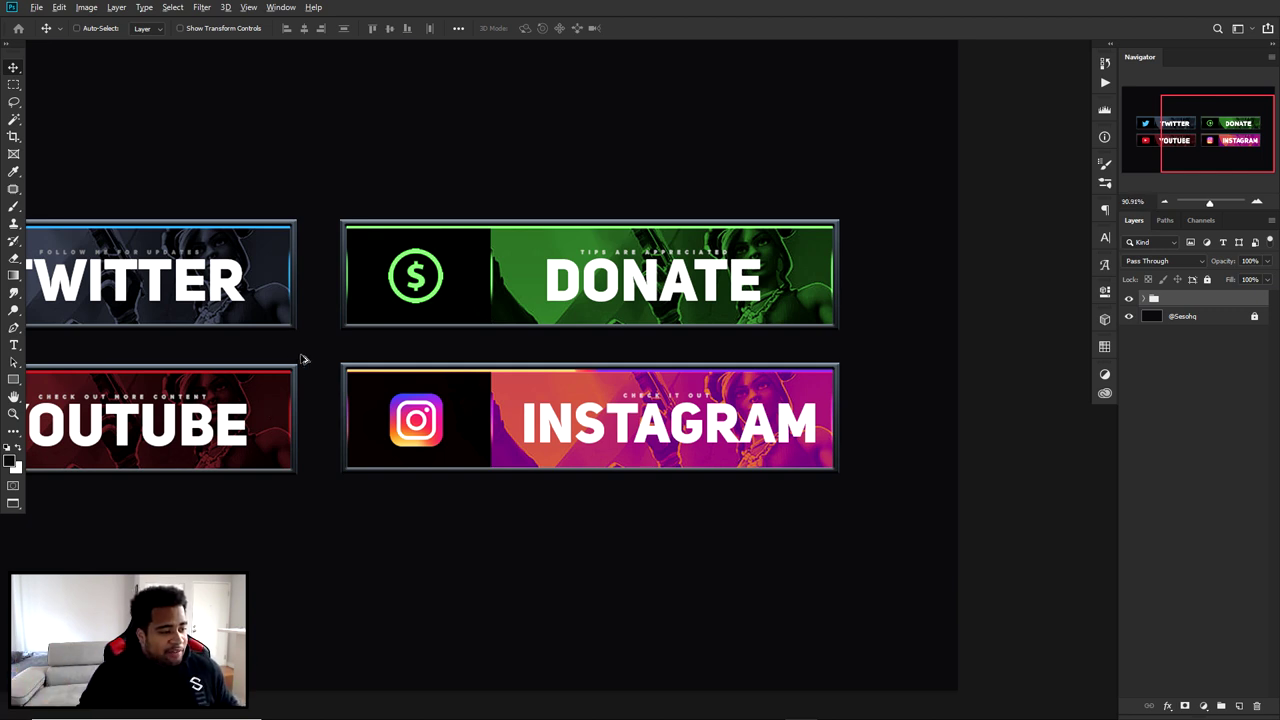
scroll(300, 360, down, 1)
drag(300, 366, 512, 336)
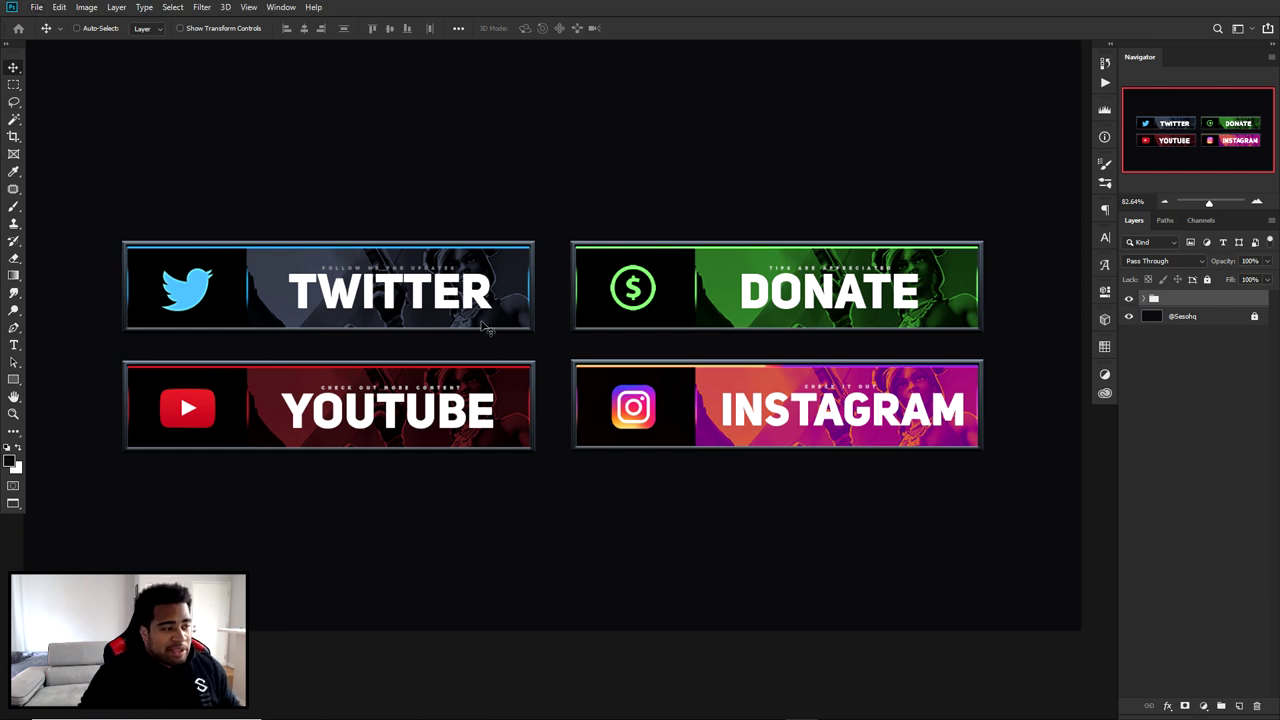
scroll(488, 328, down, 2)
drag(515, 315, 570, 335)
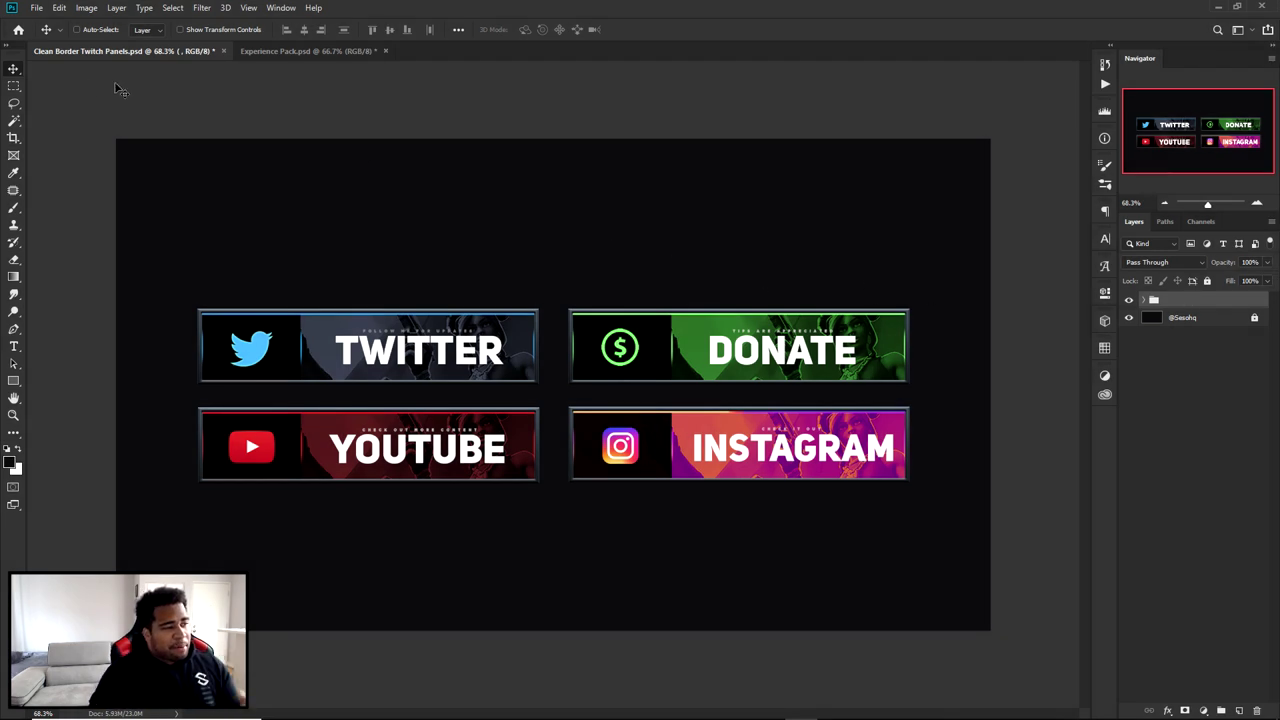
Create a new 600 x 150 px document at 300 pixels/inch in RGB Color with a white background.
click(42, 8)
click(44, 24)
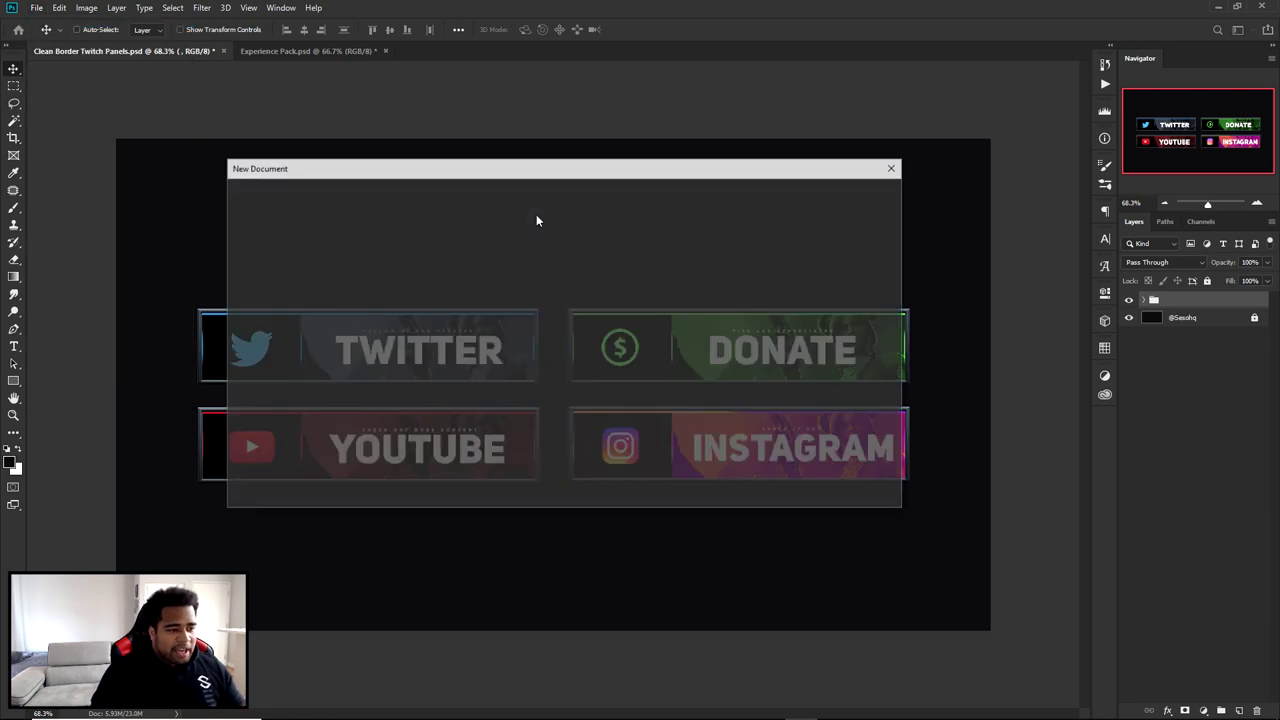
click(401, 296)
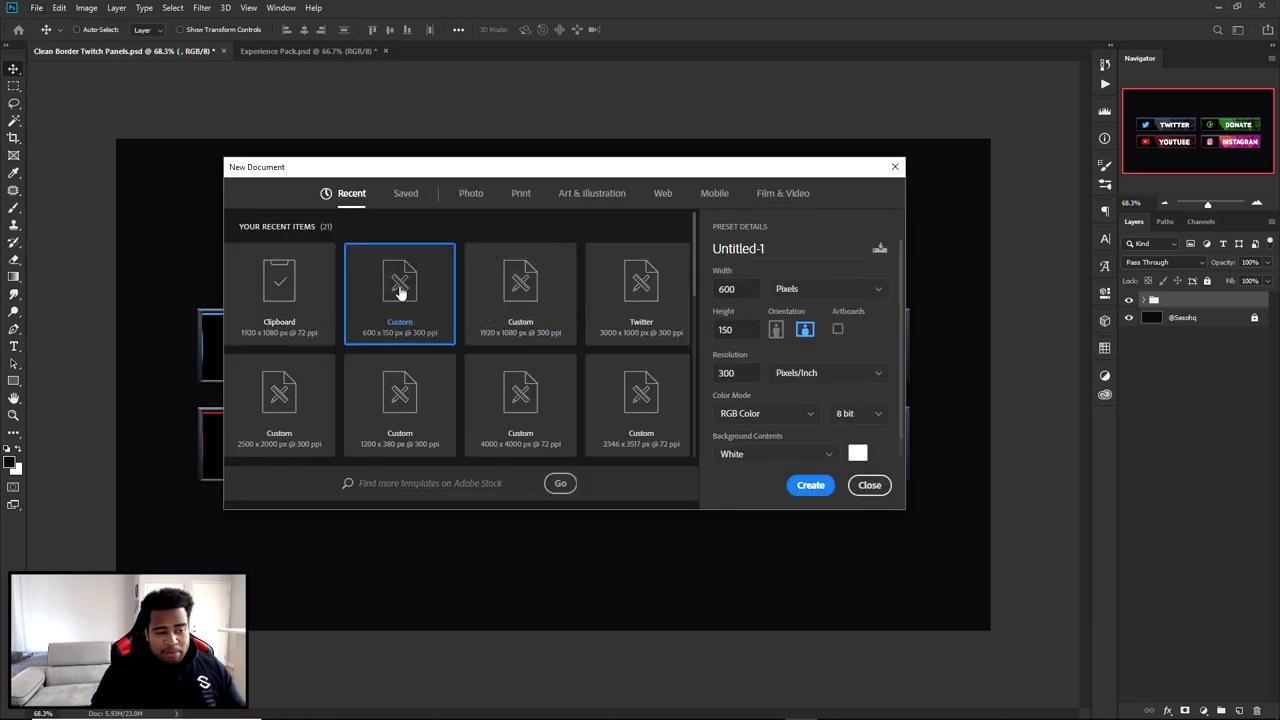
click(730, 289)
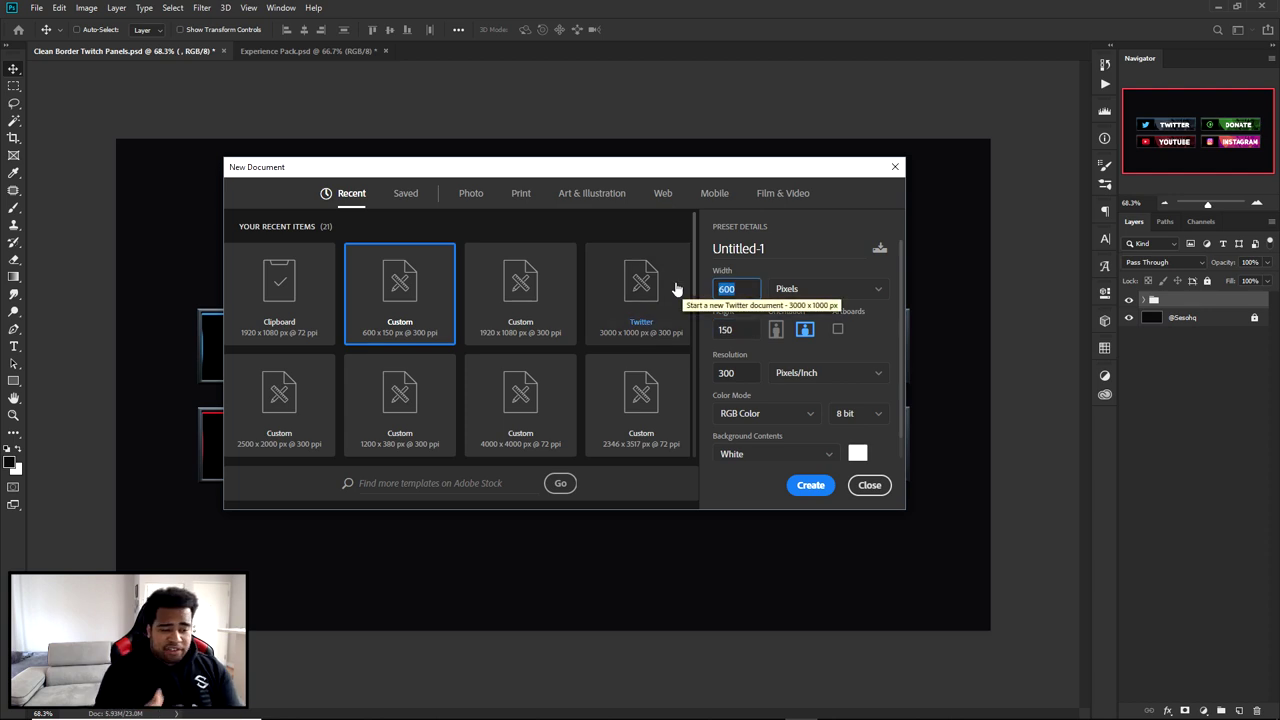
click(812, 485)
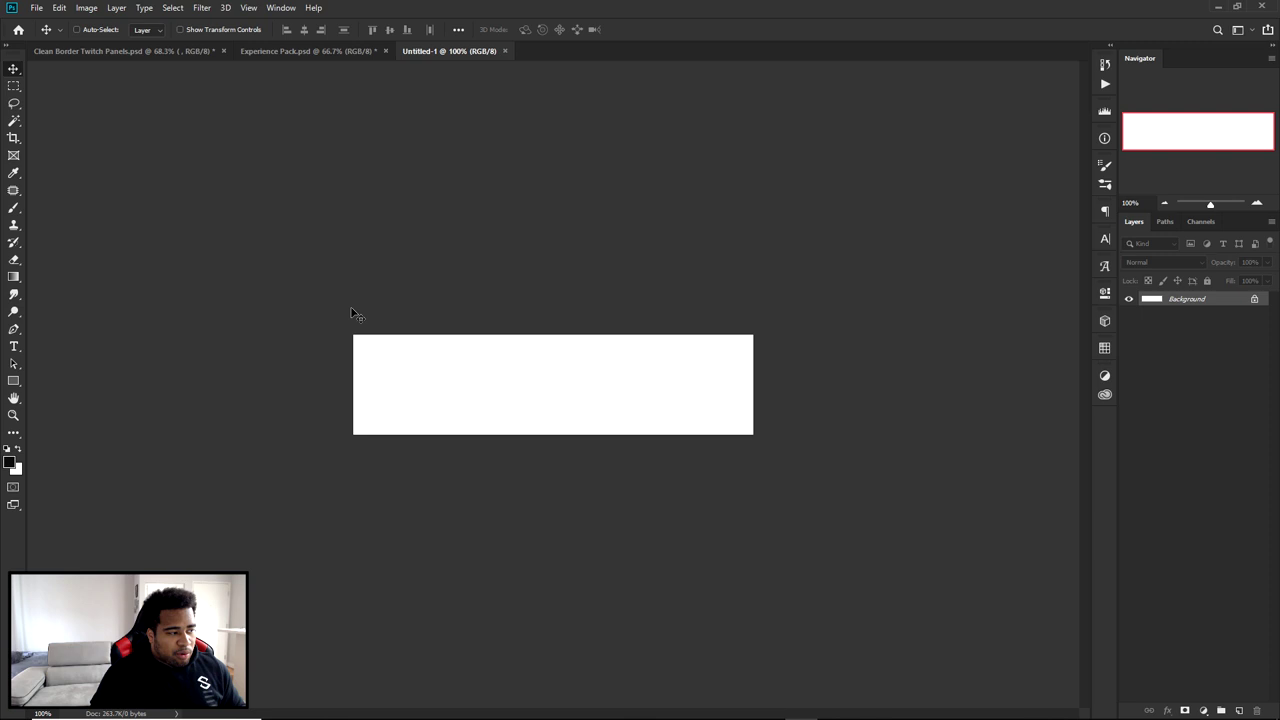
Crop the blank canvas symmetrically in height and width to a smaller wide banner format.
key(c)
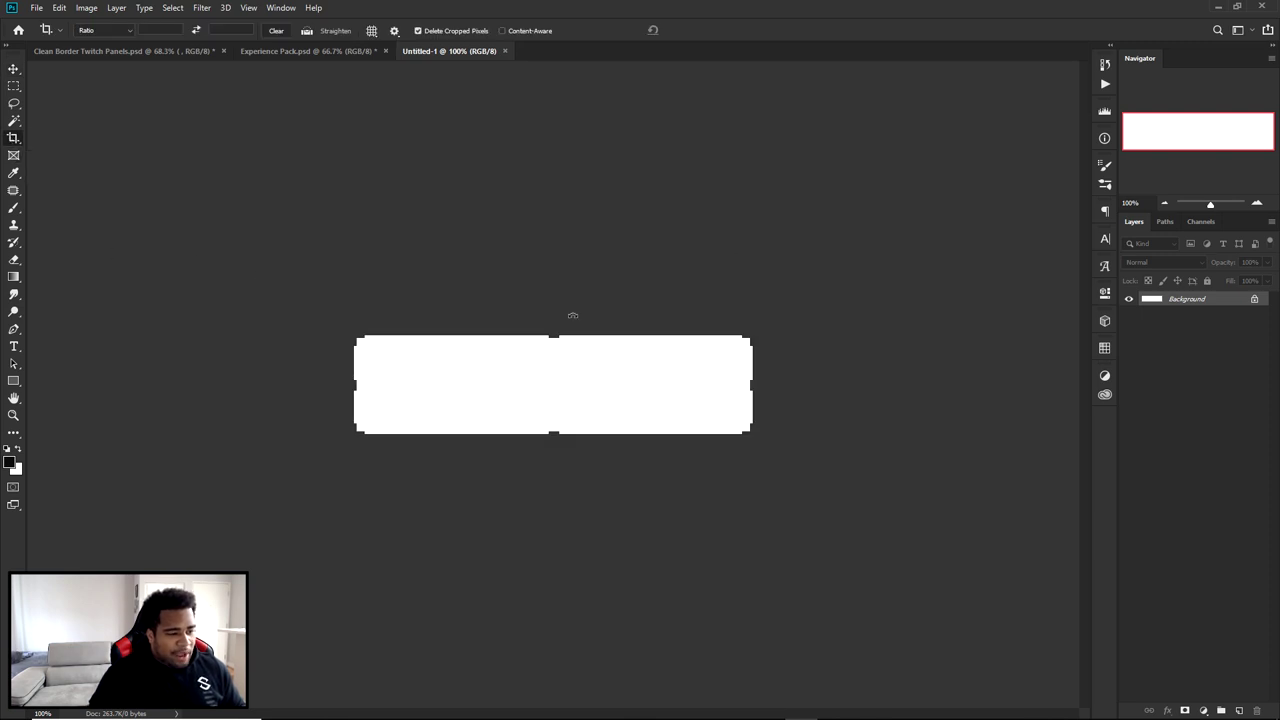
drag(552, 335, 548, 344)
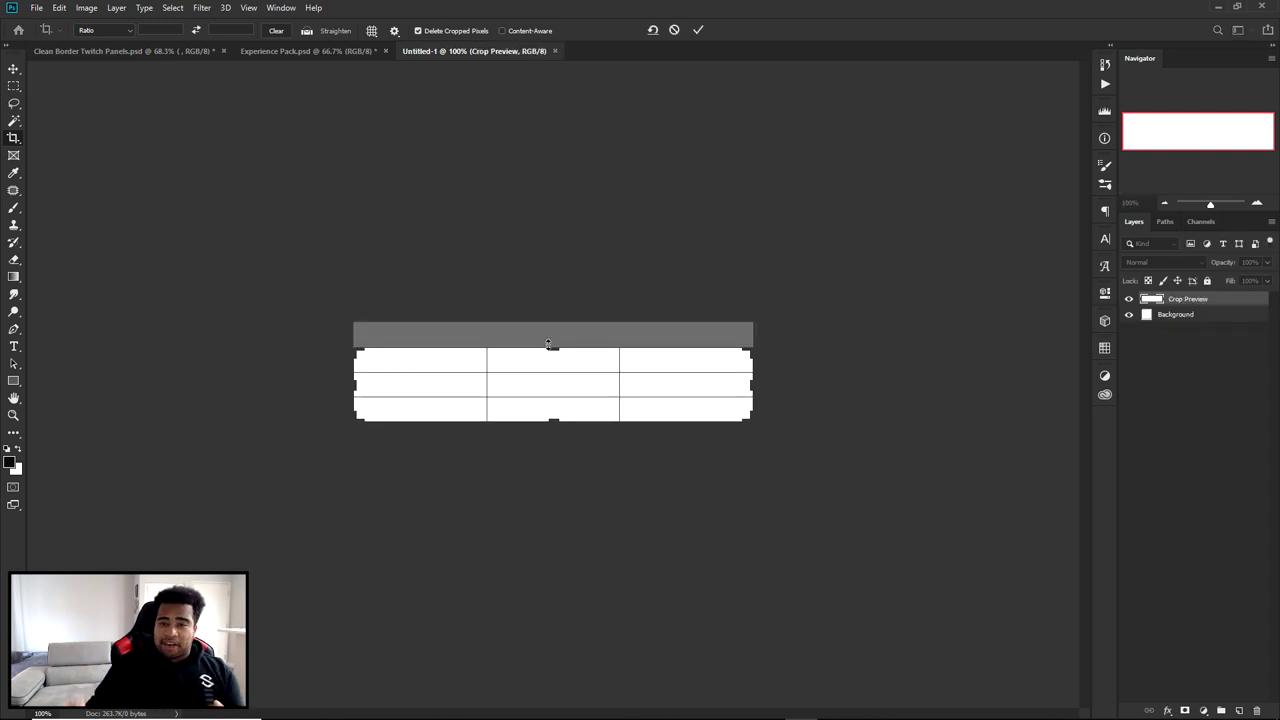
drag(754, 386, 712, 385)
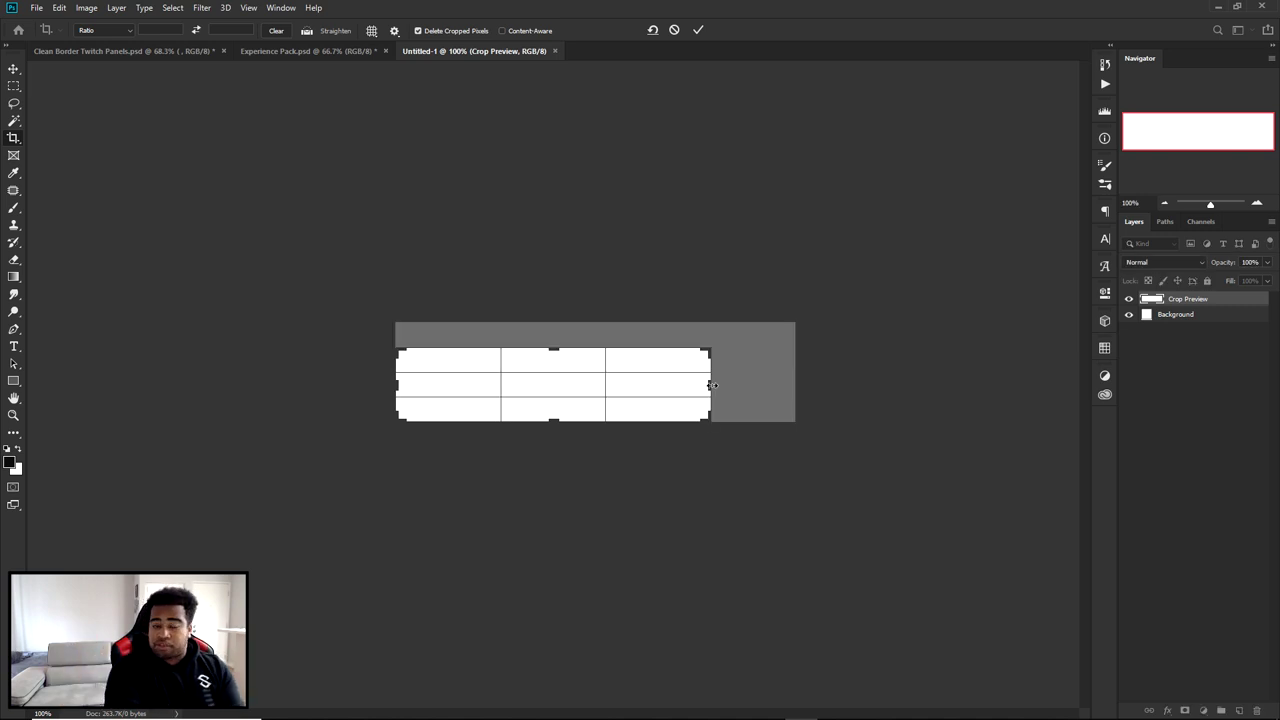
click(698, 30)
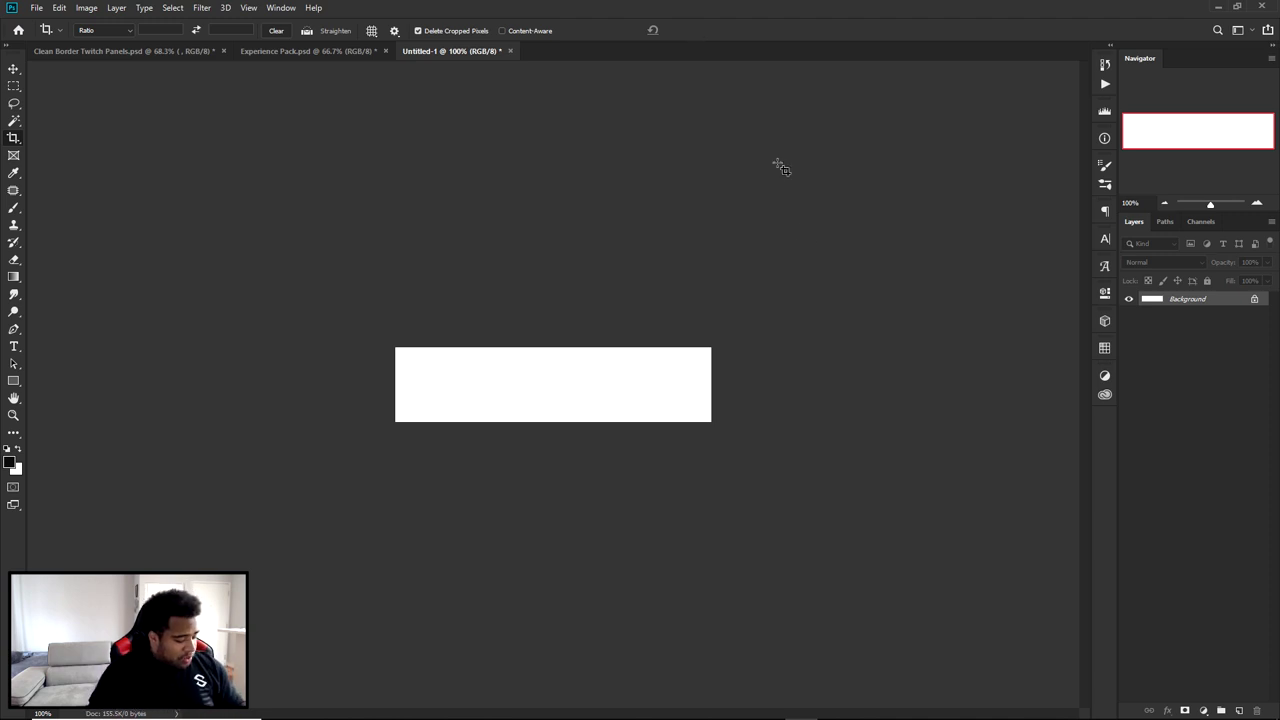
Extend the canvas height evenly with the Crop tool to a nearly square format.
click(476, 381)
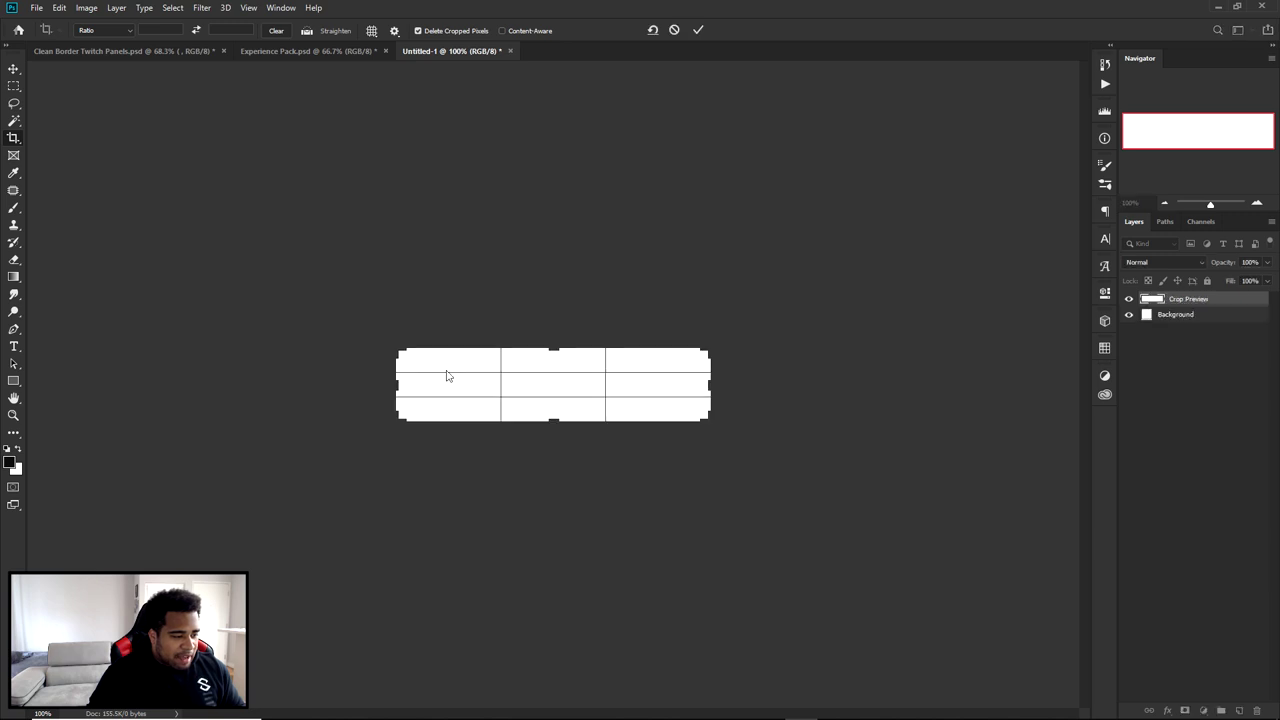
drag(551, 421, 551, 521)
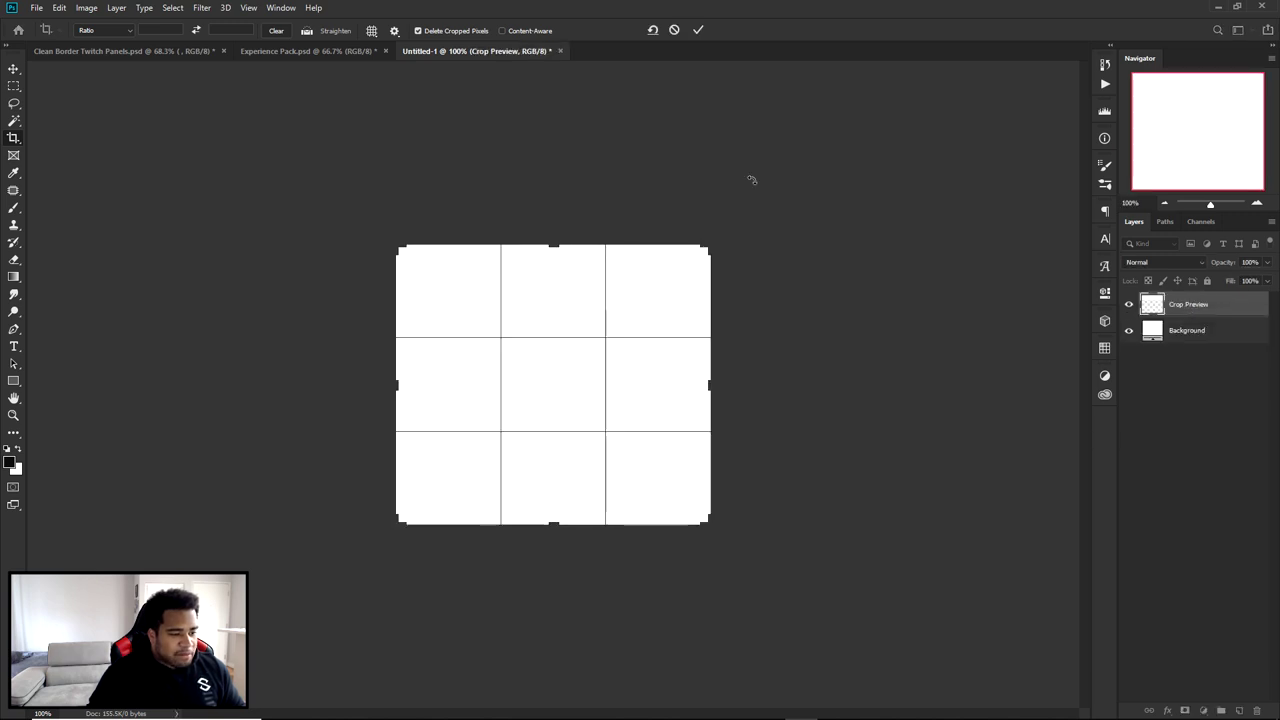
click(698, 30)
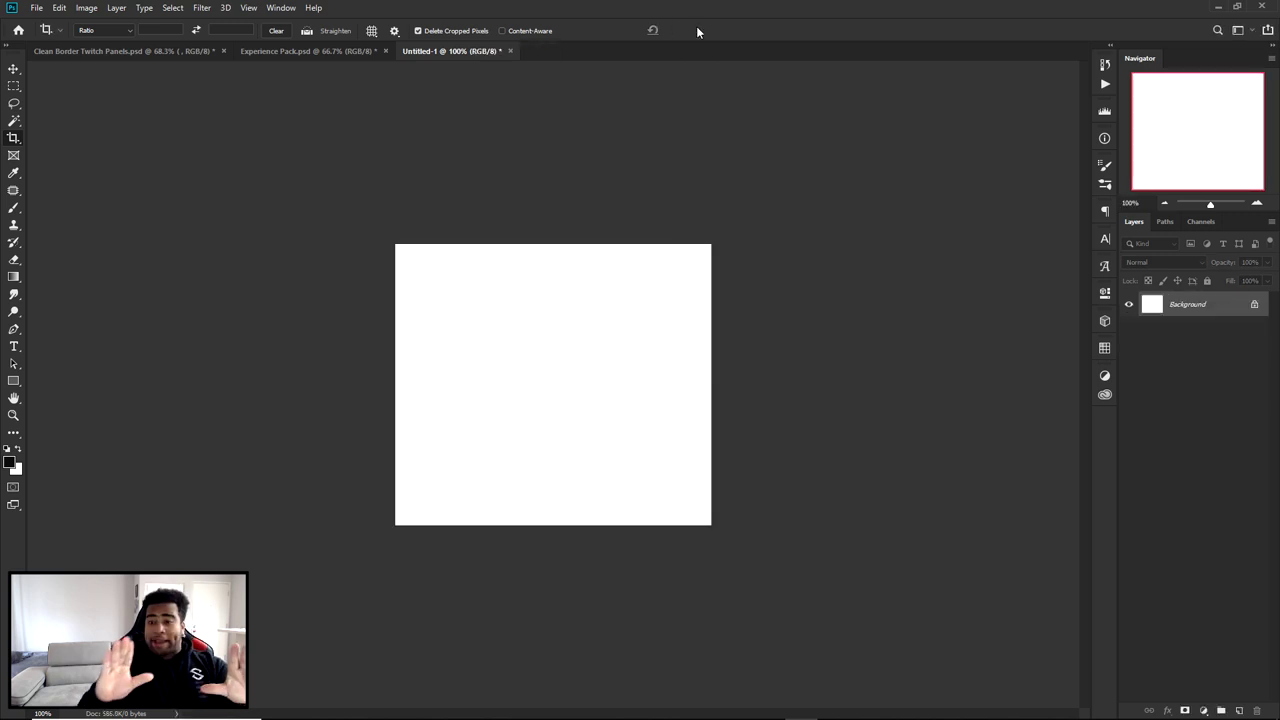
Sketch a red figure with the words ME and BUY over a screen capture, discard it, and undo the canvas height extension.
key(Print)
drag(266, 193, 826, 536)
click(839, 411)
mouse_move(527, 330)
mouse_down()
mouse_move(570, 324)
mouse_move(520, 337)
mouse_move(584, 344)
mouse_move(491, 348)
mouse_move(481, 382)
mouse_move(513, 381)
mouse_move(512, 408)
mouse_move(578, 415)
mouse_move(589, 346)
mouse_move(623, 350)
mouse_move(581, 392)
mouse_up()
mouse_move(510, 332)
mouse_down()
mouse_move(487, 305)
mouse_move(413, 396)
mouse_up()
drag(590, 340, 733, 380)
mouse_move(461, 455)
mouse_down()
mouse_move(458, 501)
mouse_move(466, 449)
mouse_move(504, 473)
mouse_move(460, 497)
mouse_up()
drag(523, 455, 611, 444)
drag(594, 470, 596, 490)
mouse_move(444, 296)
mouse_down()
mouse_move(460, 262)
mouse_move(532, 296)
mouse_up()
drag(585, 259, 565, 296)
drag(565, 283, 610, 286)
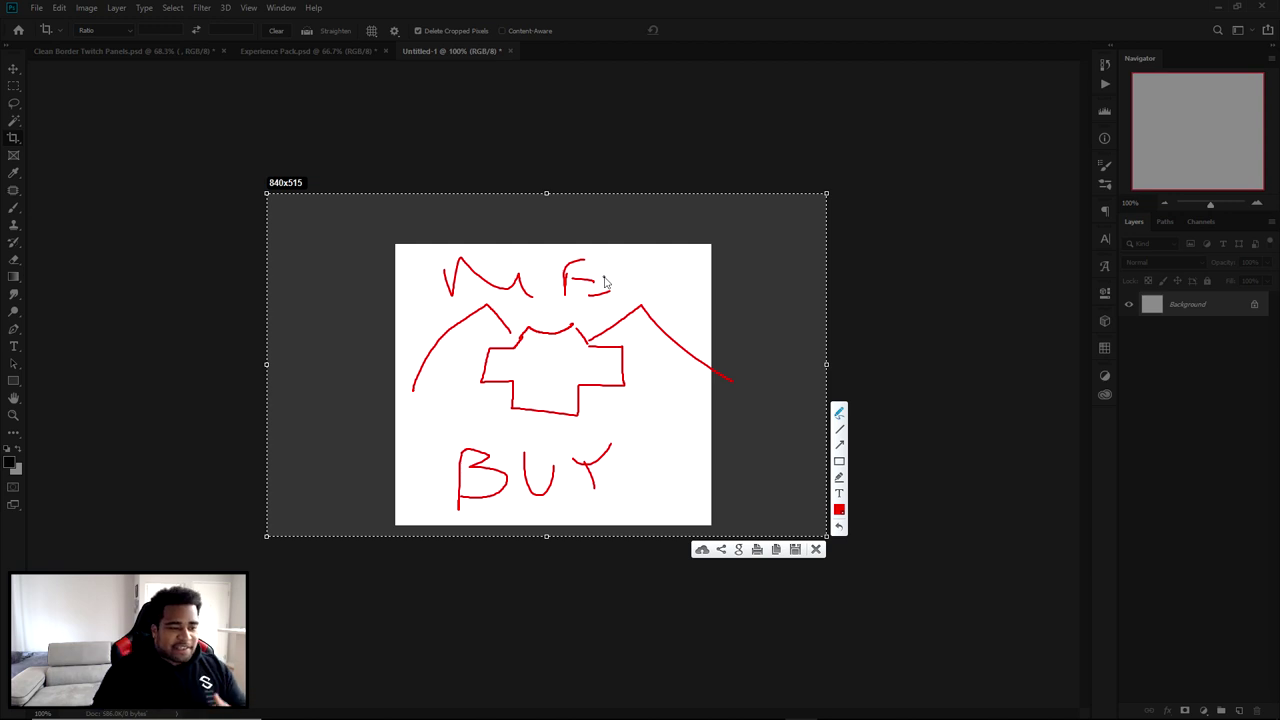
click(816, 549)
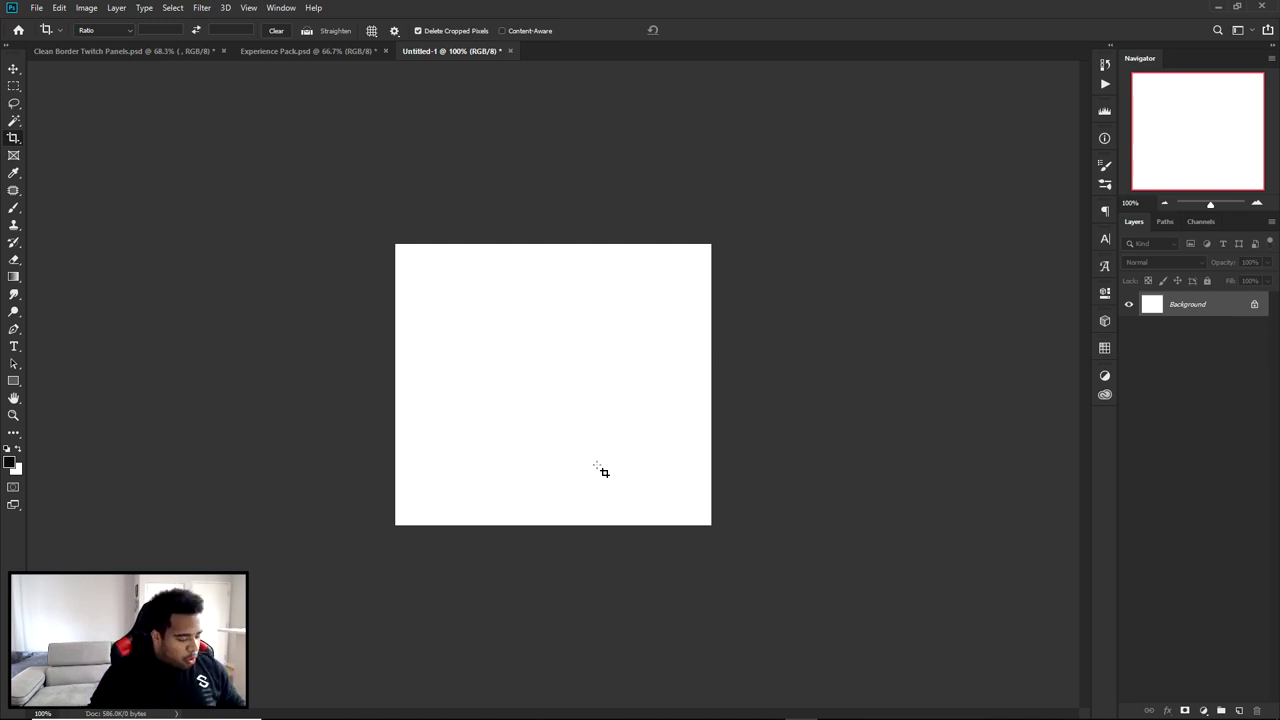
key(ctrl+z)
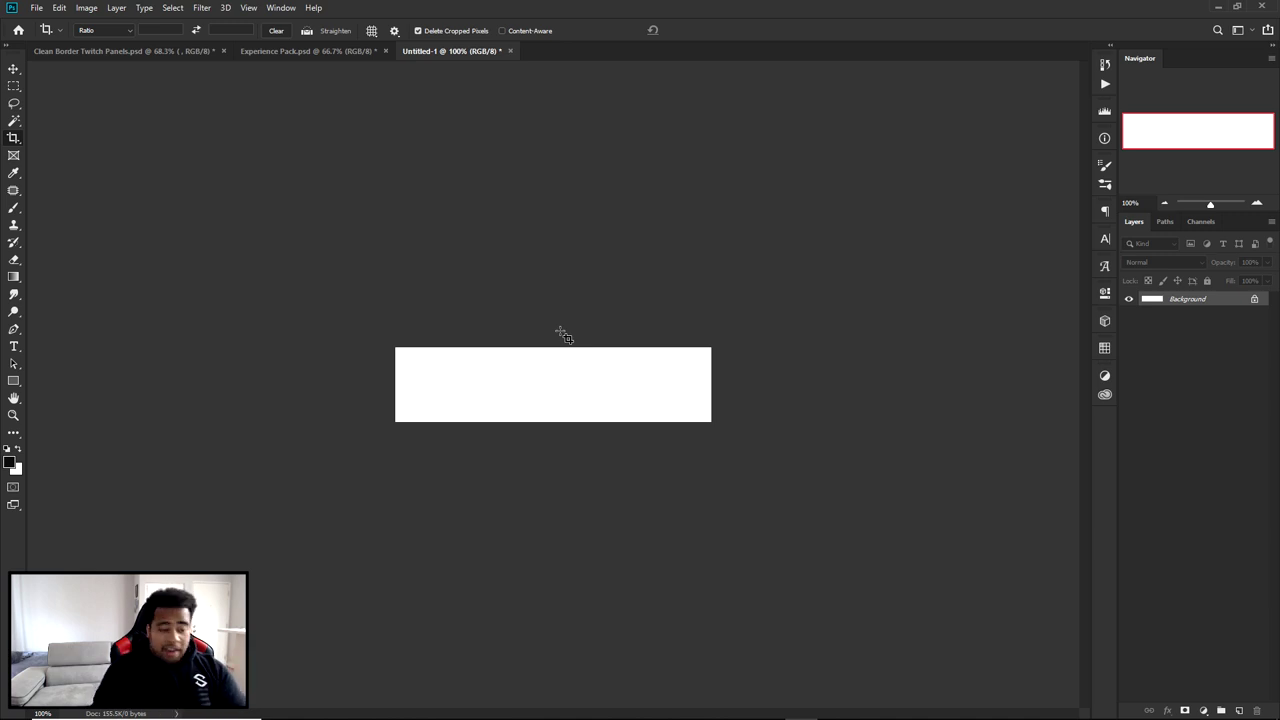
Enlarge the canvas slightly to 508 x 120 px with the Crop tool and switch to the Move tool.
click(518, 395)
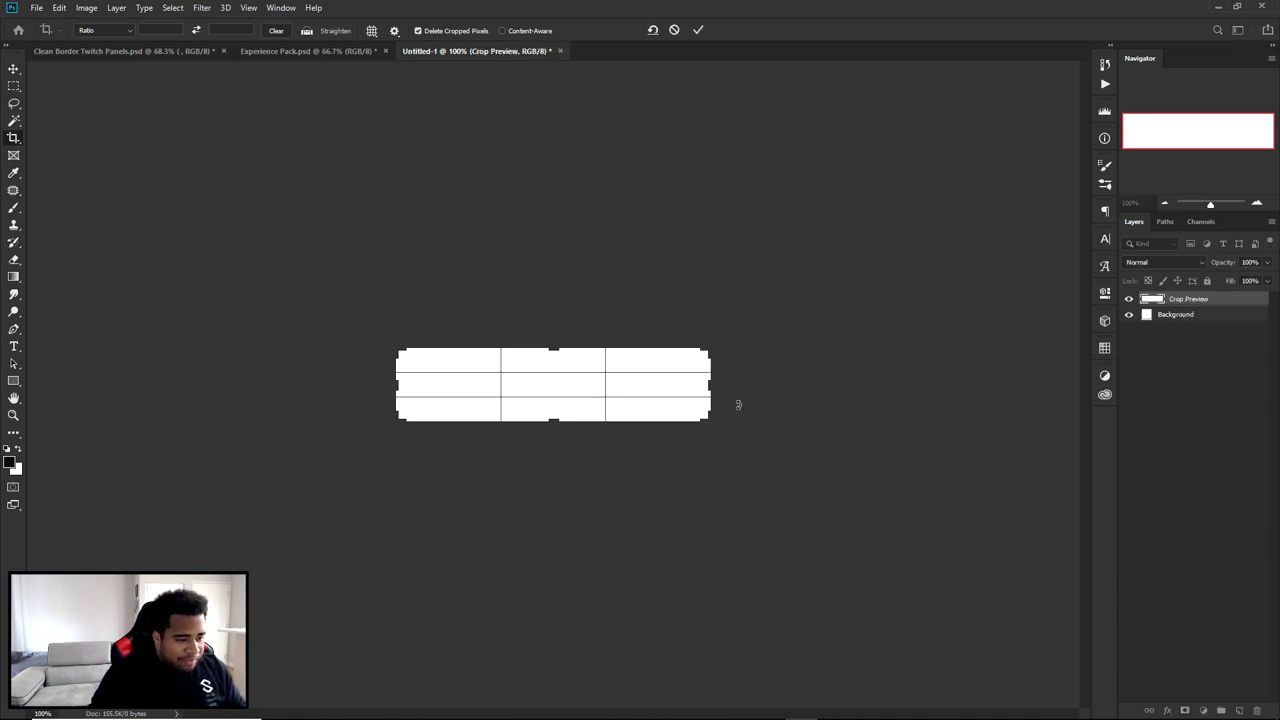
drag(711, 388, 722, 388)
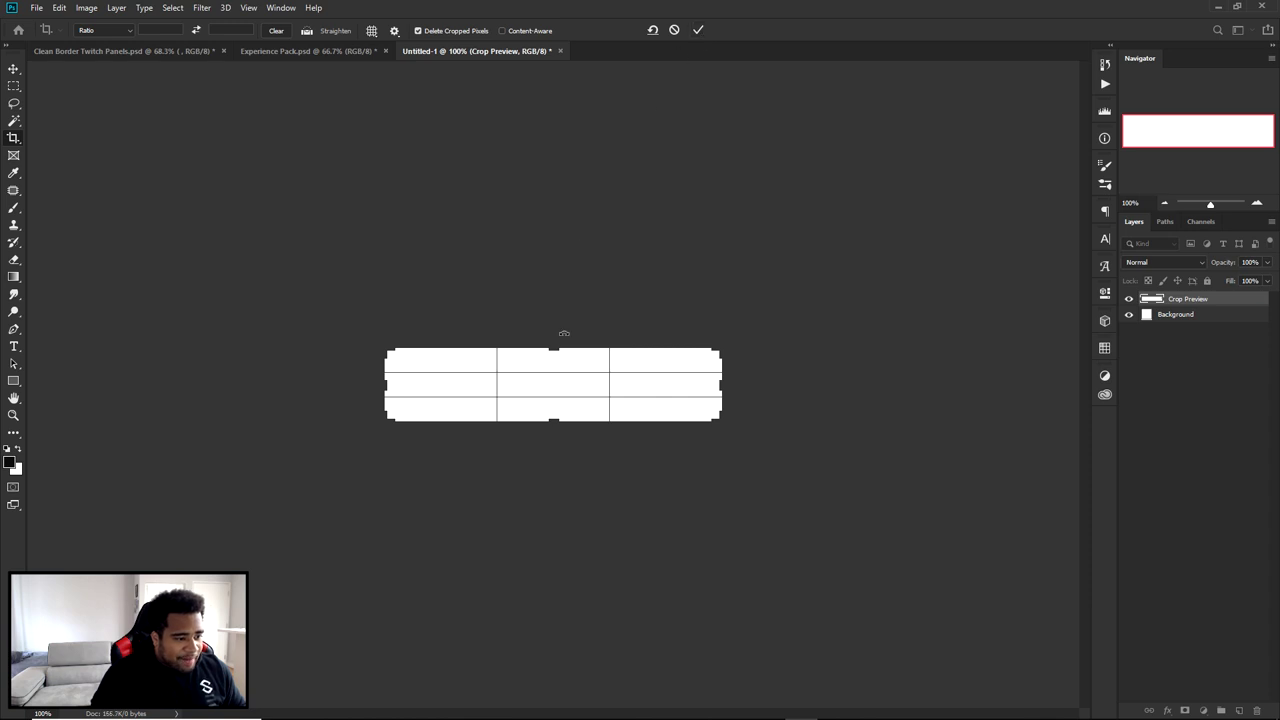
drag(557, 348, 557, 345)
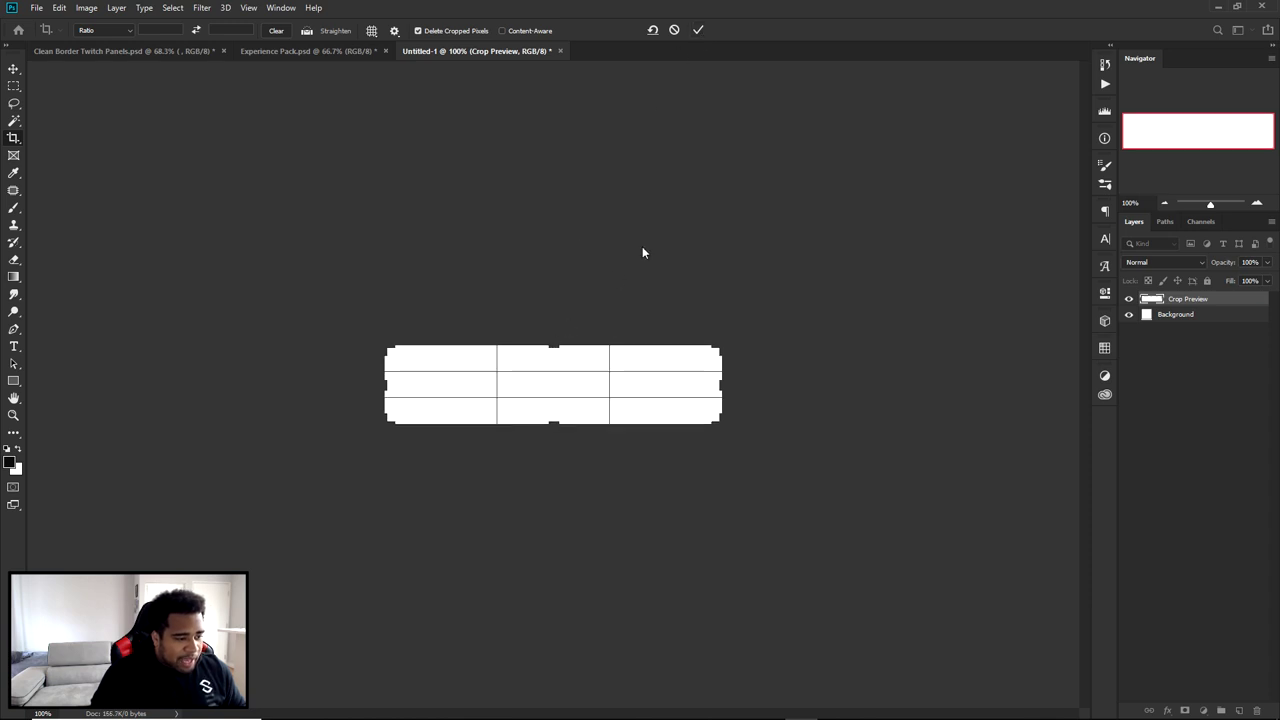
click(699, 30)
key(v)
key(ctrl+plus)
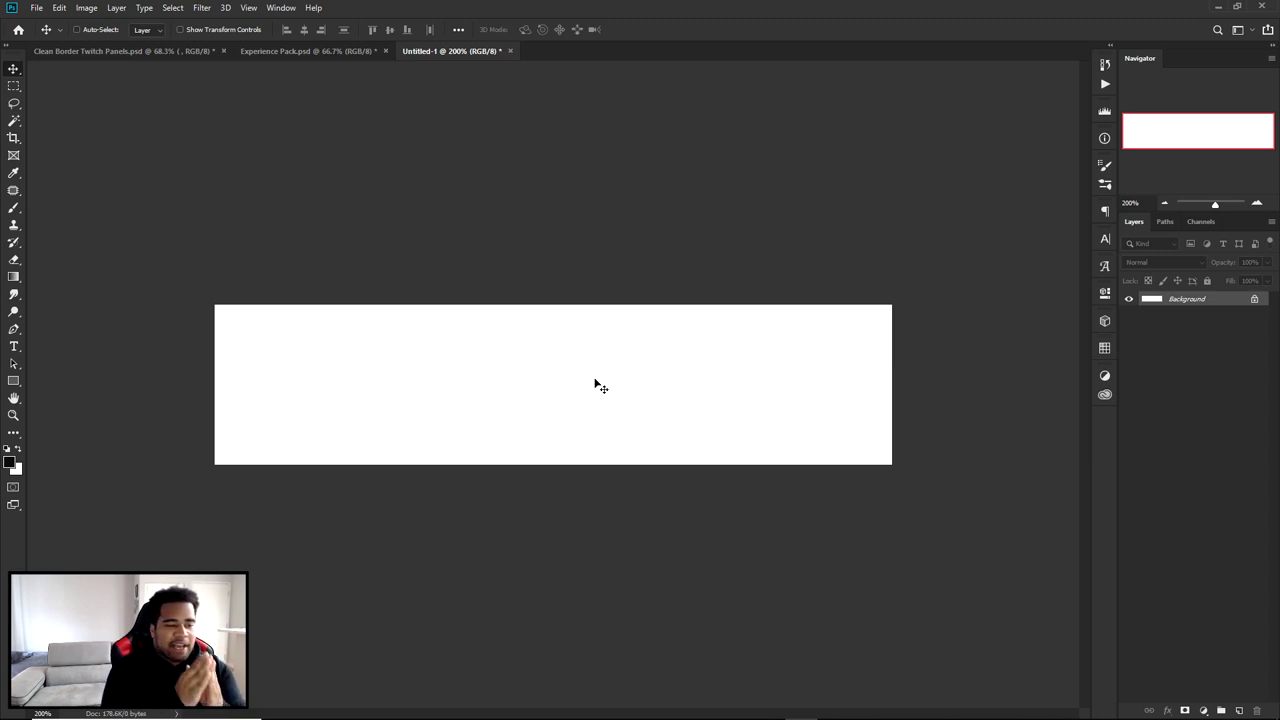
Check the canvas width and height in the Save for Web settings without exporting.
key(ctrl+alt+shift+s)
click(852, 480)
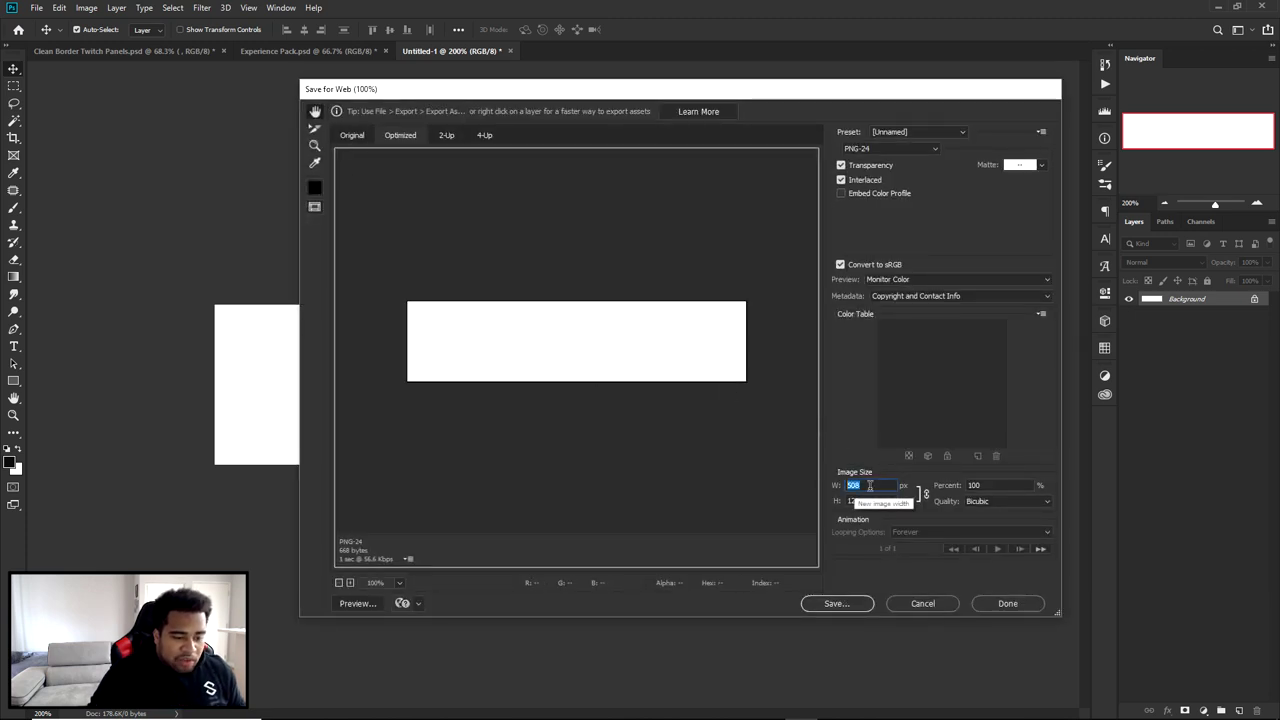
click(880, 500)
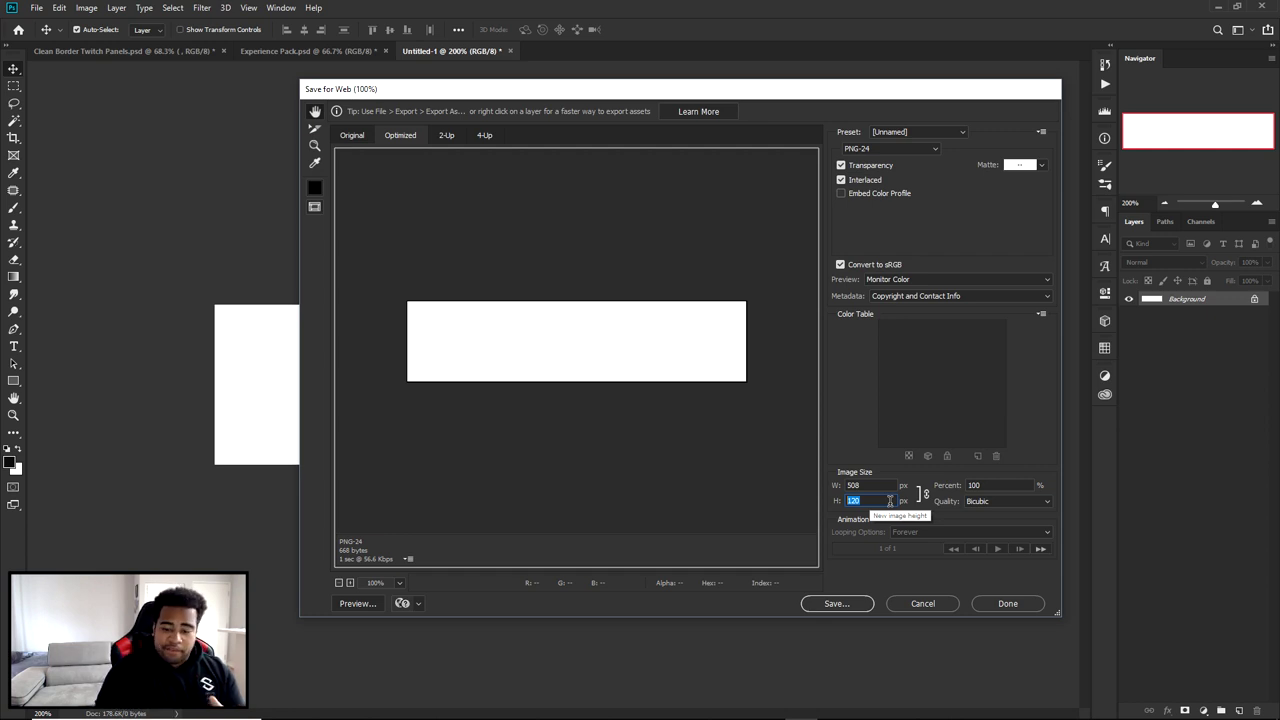
click(921, 604)
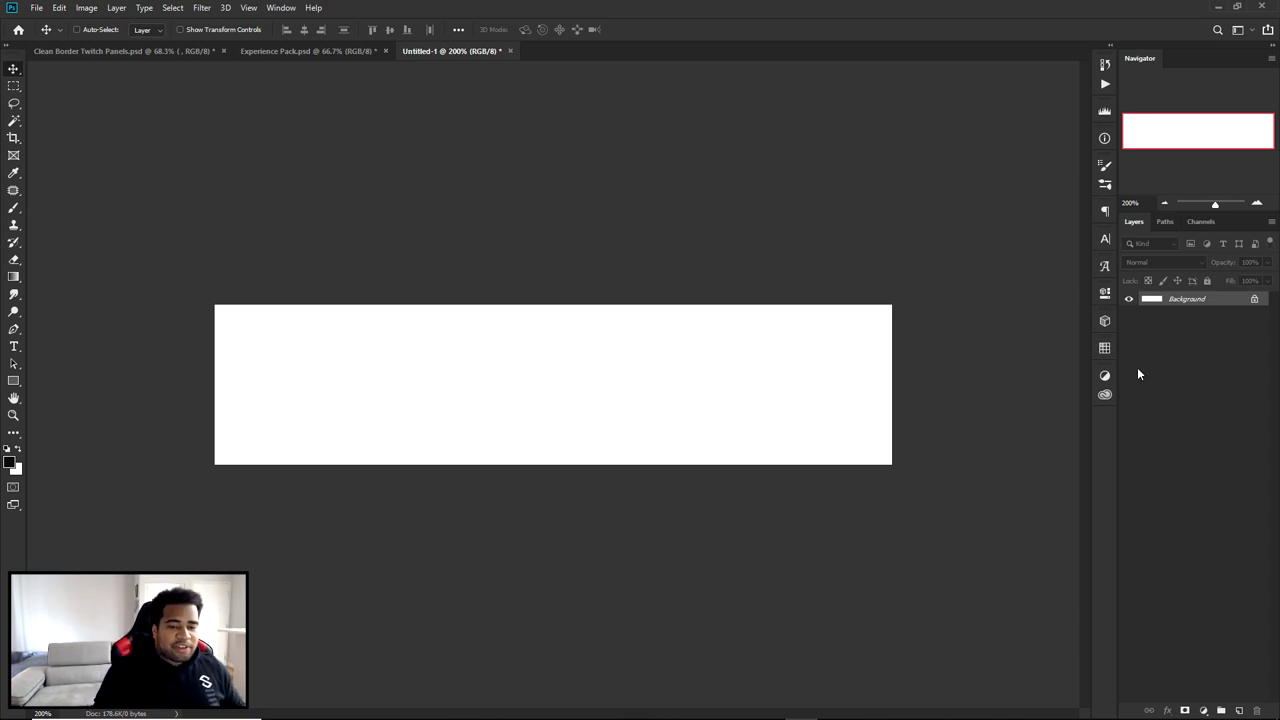
Draw a rectangle shape of about 547 x 155 px that extends past all edges of the canvas.
click(13, 381)
click(61, 383)
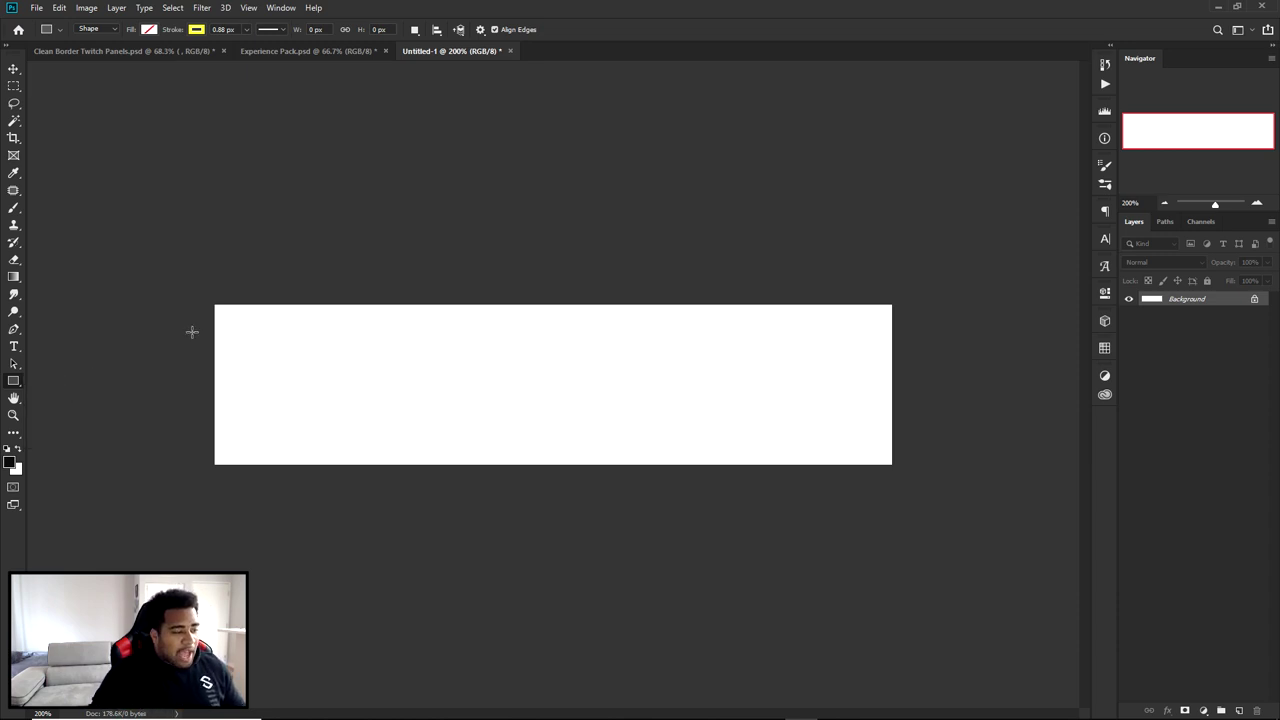
drag(189, 287, 917, 491)
click(1105, 294)
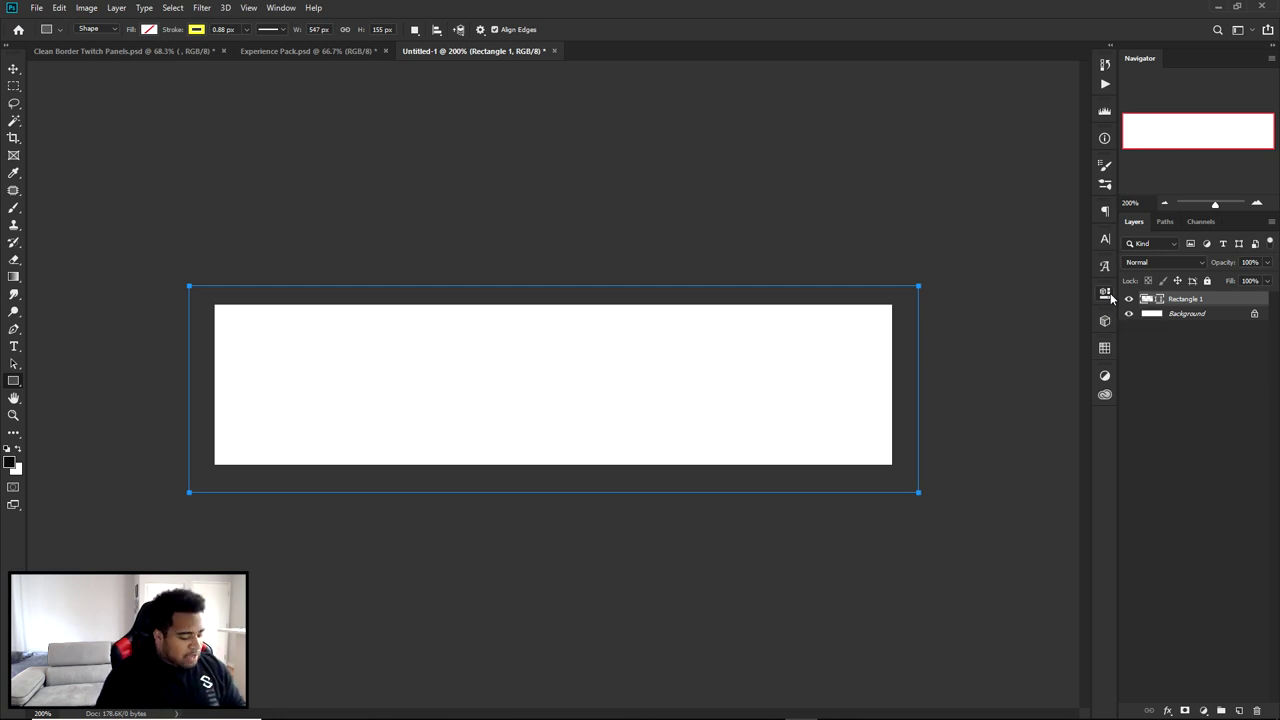
Transform the rectangle so its four sides snap to the canvas edges at 508 x 120 px.
key(ctrl+t)
drag(554, 286, 554, 304)
drag(918, 398, 891, 398)
drag(541, 491, 541, 464)
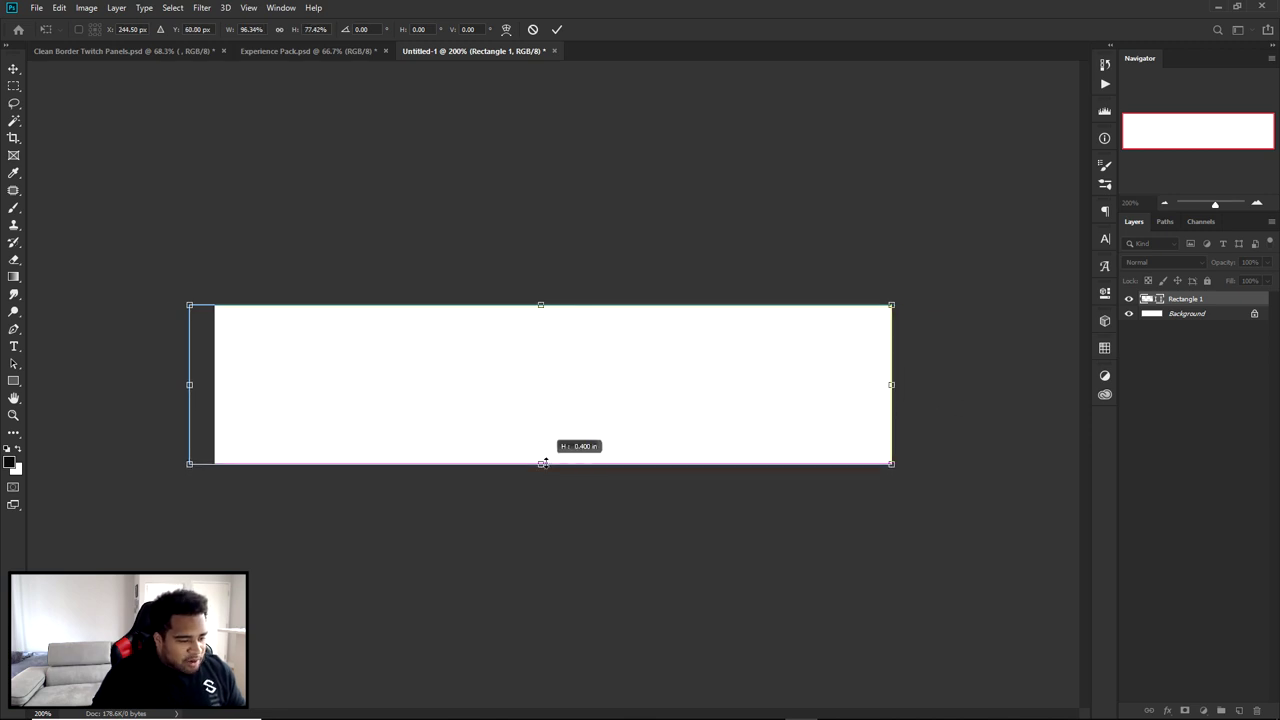
drag(190, 386, 212, 384)
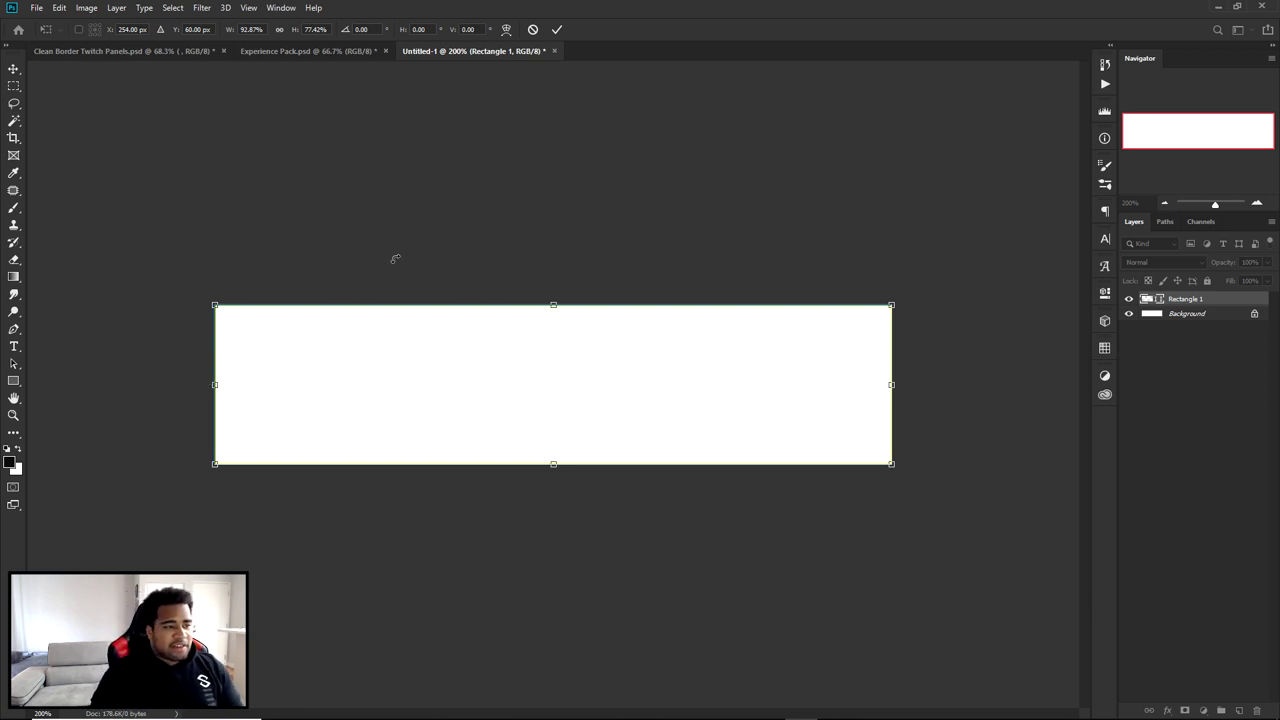
click(557, 29)
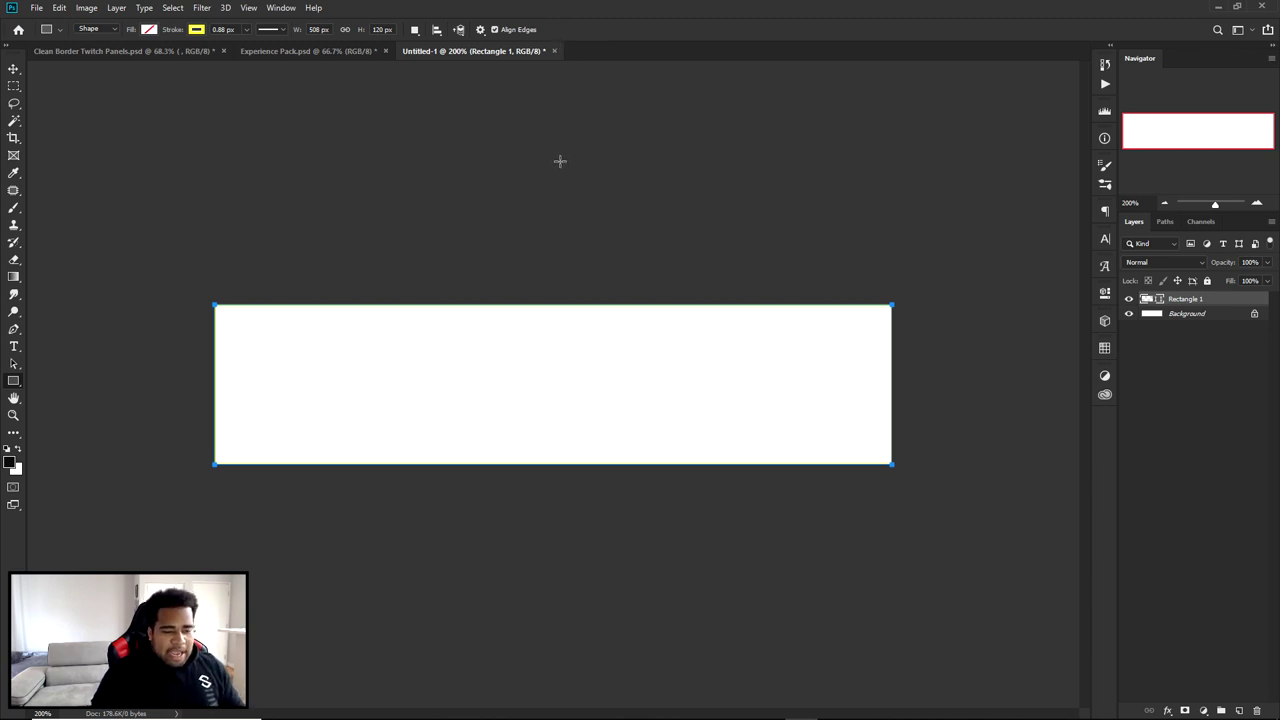
Try a black fill on the rectangle and set the fill back to no color.
click(194, 30)
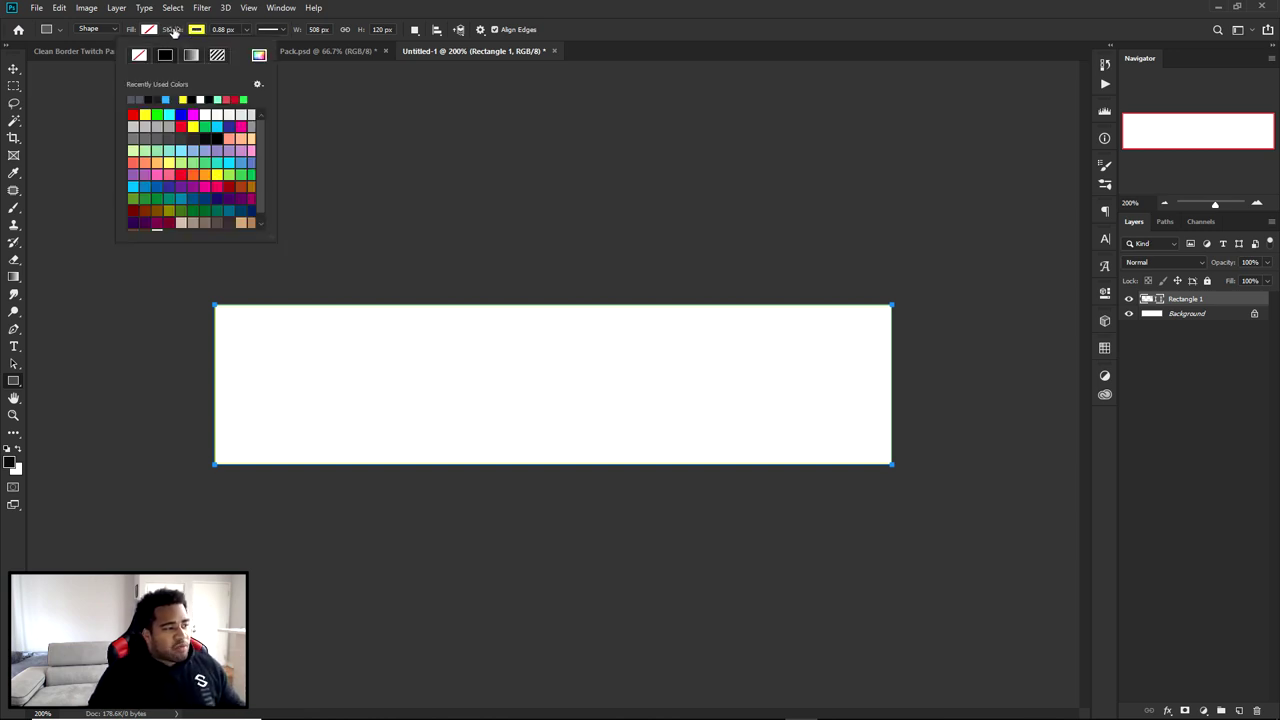
click(148, 30)
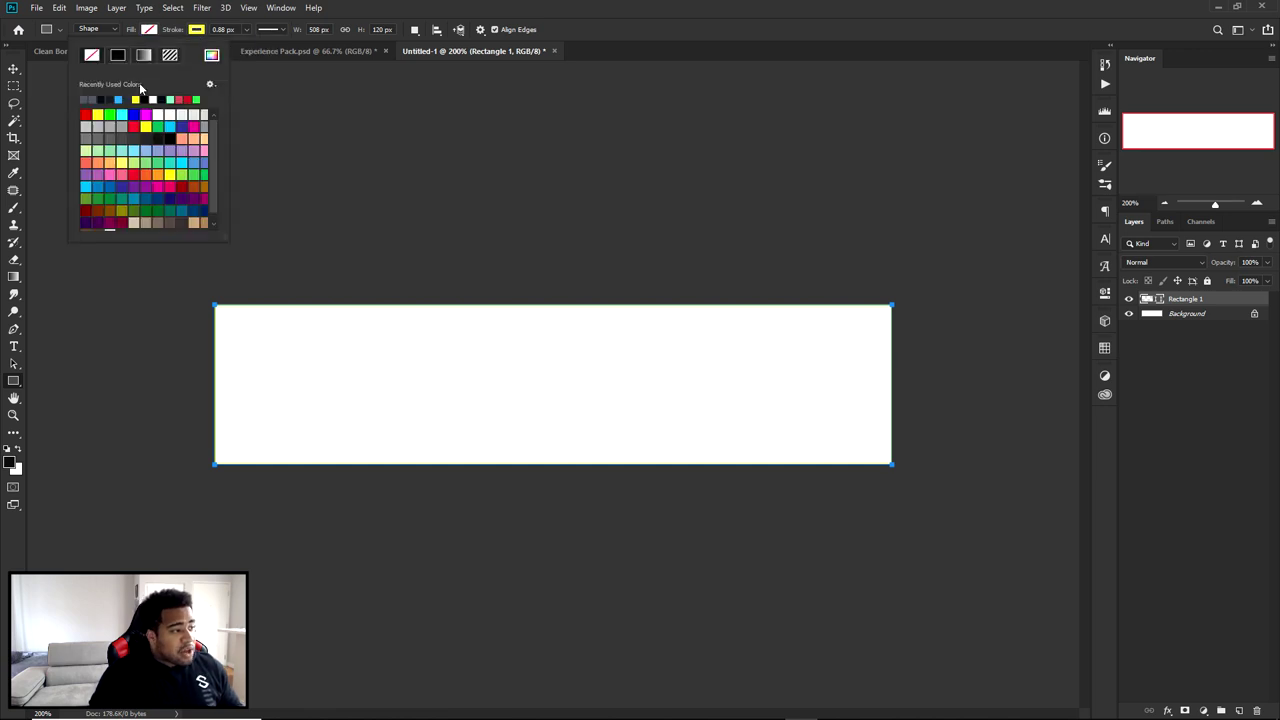
click(141, 99)
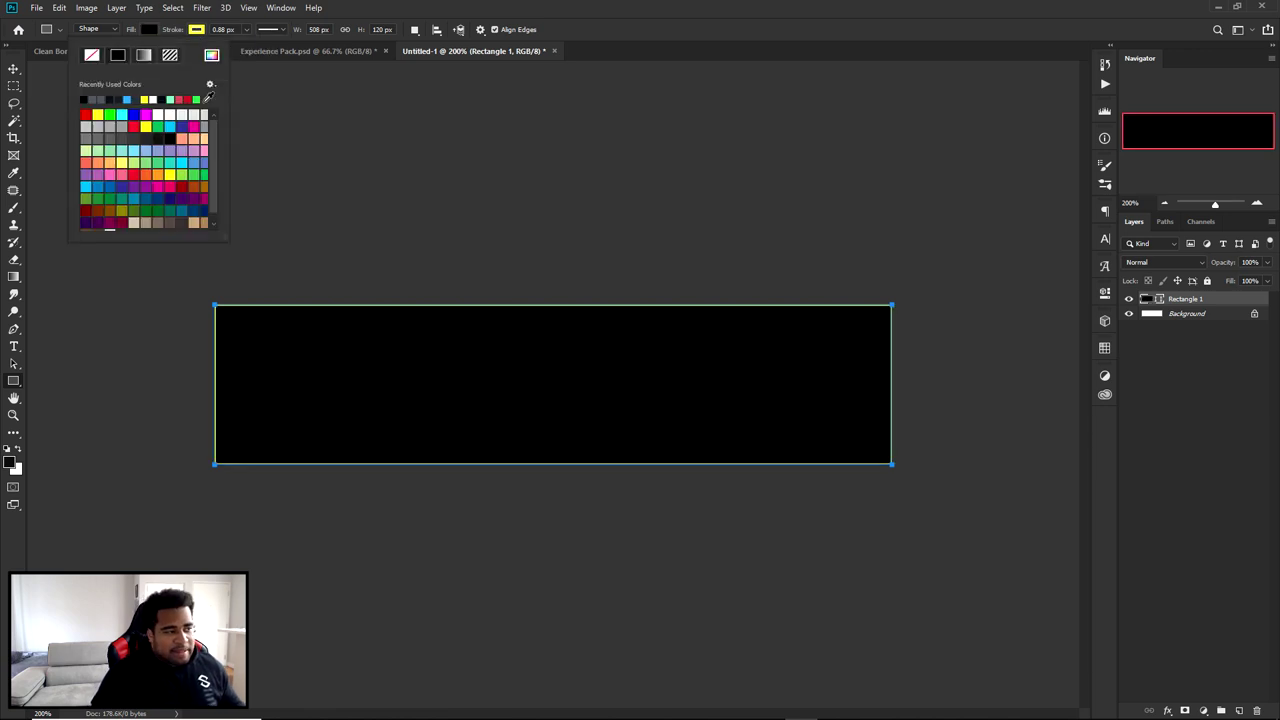
click(149, 34)
click(149, 33)
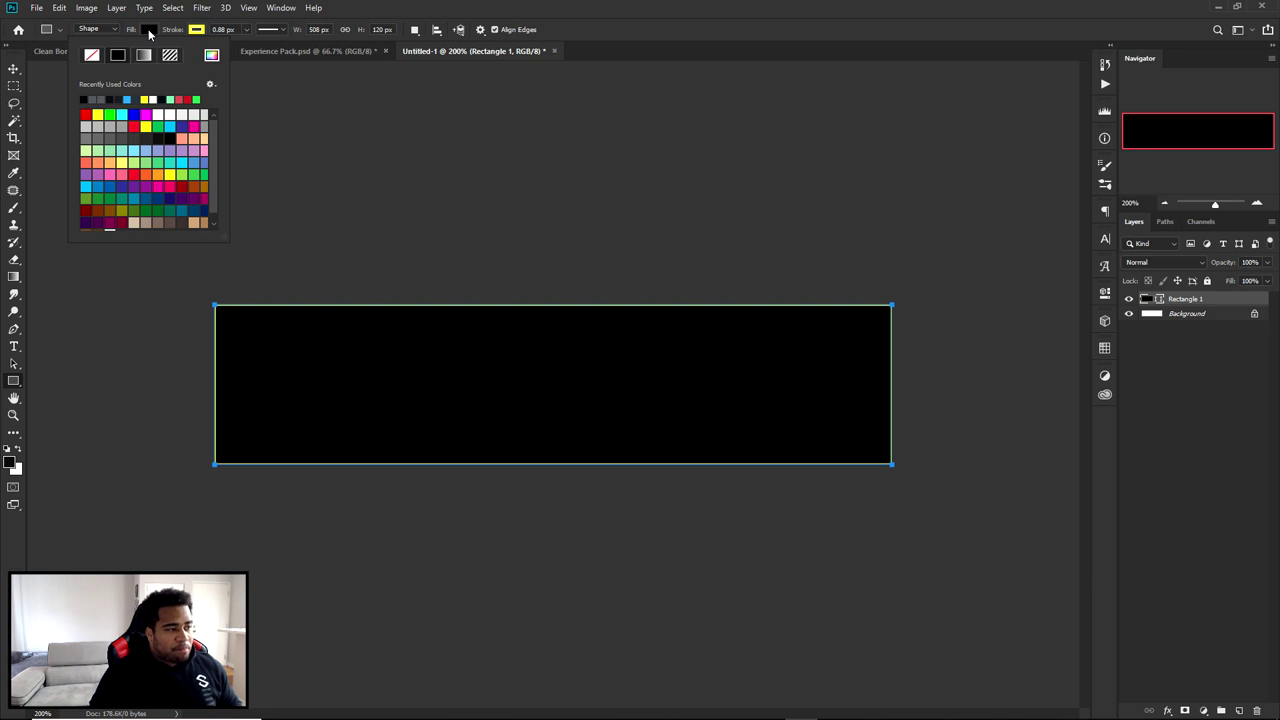
click(89, 58)
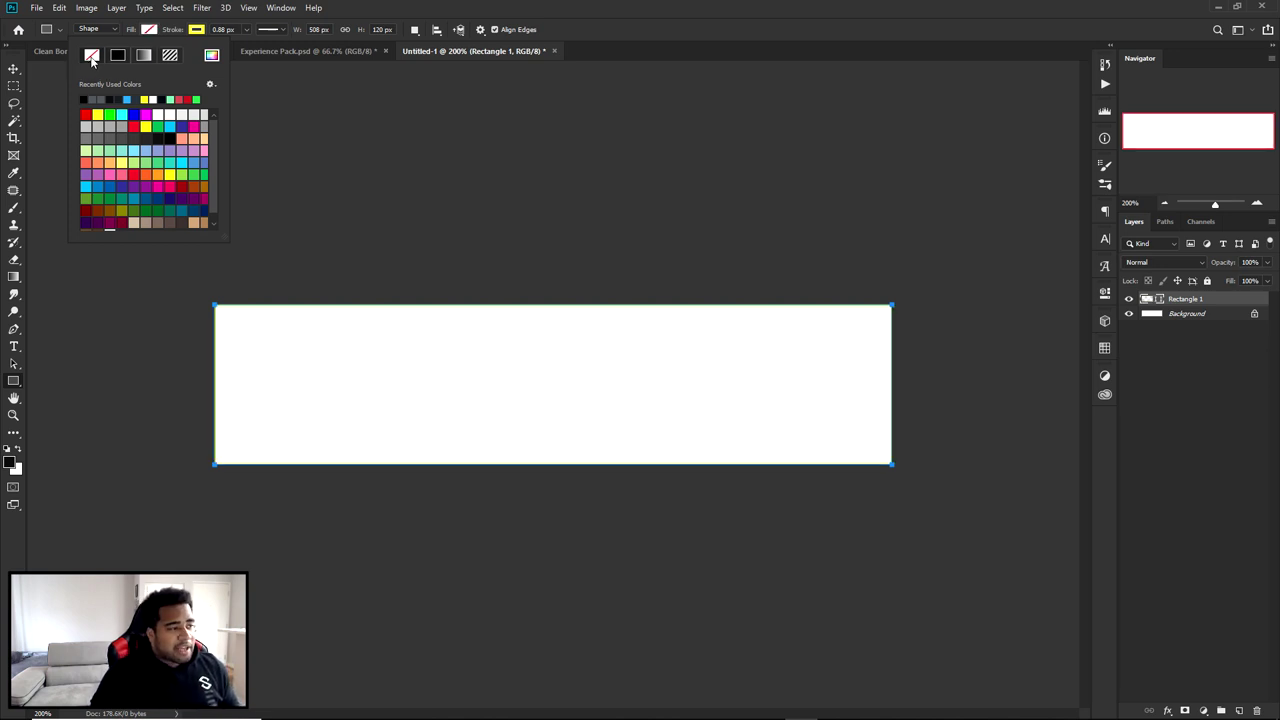
Change the rectangle's stroke color to a recently used dark grey.
click(196, 31)
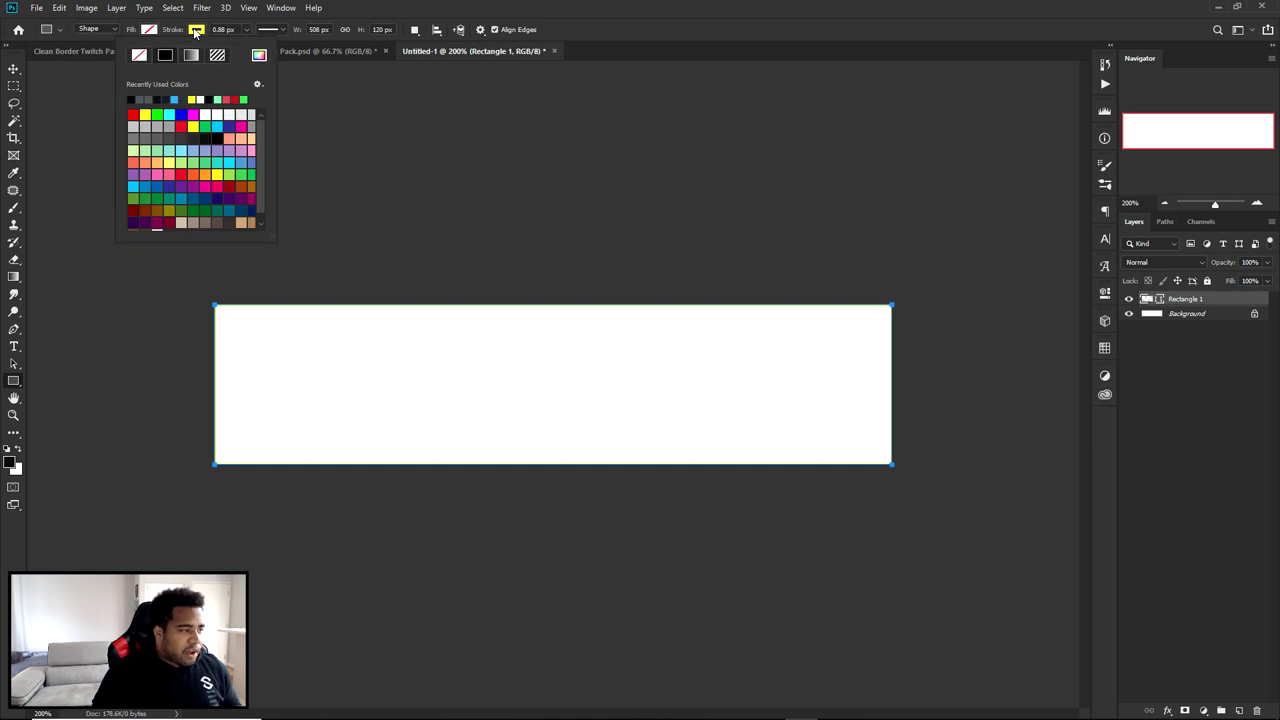
click(140, 99)
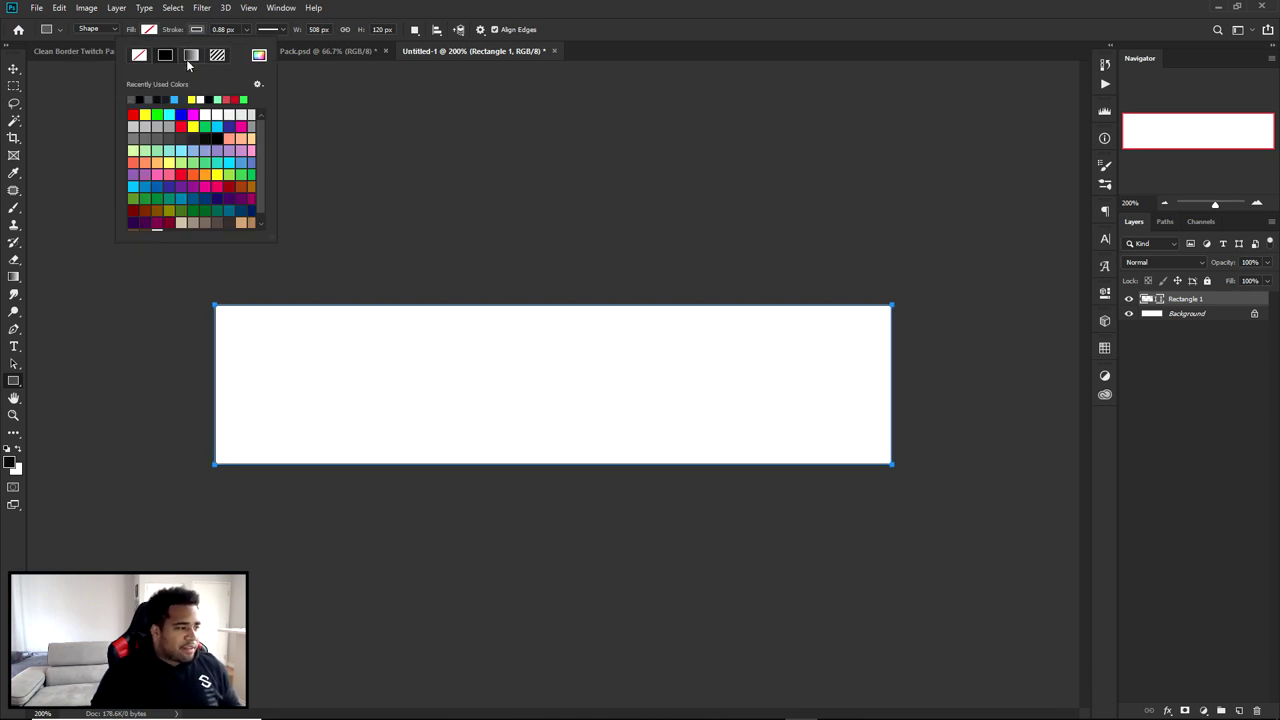
Confirm #4d545a as the rectangle's stroke color.
click(258, 55)
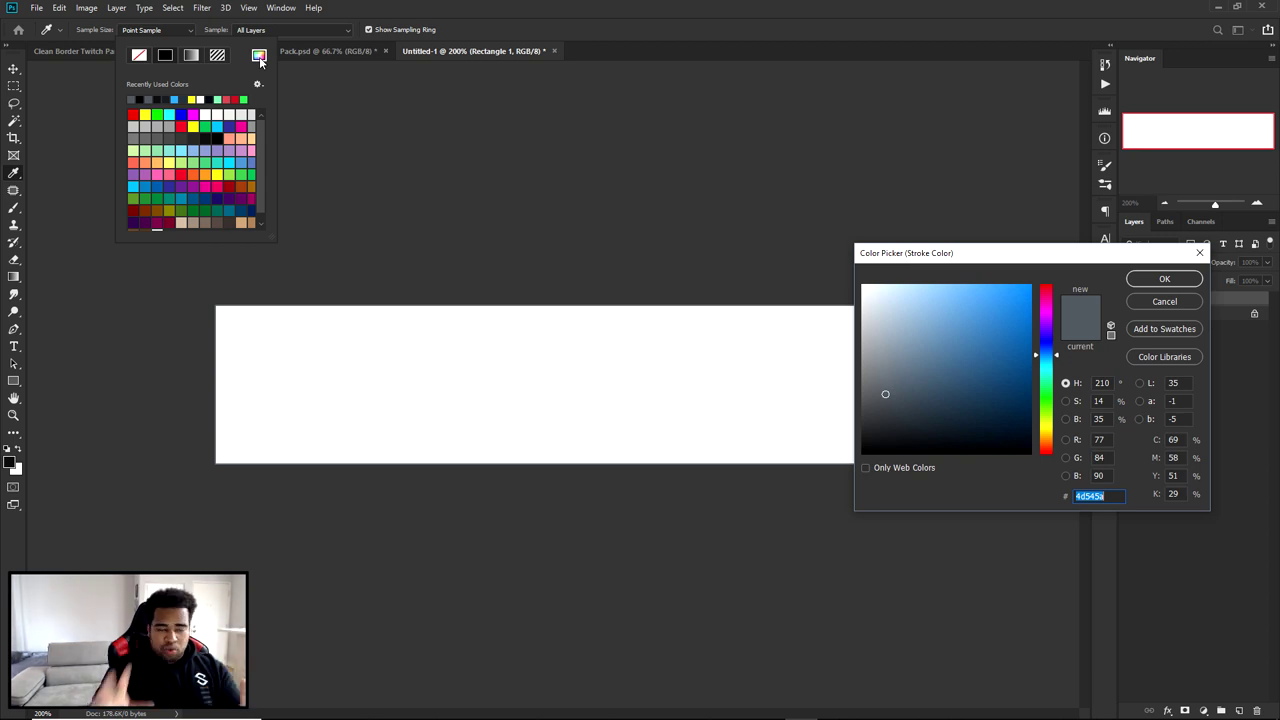
click(1167, 278)
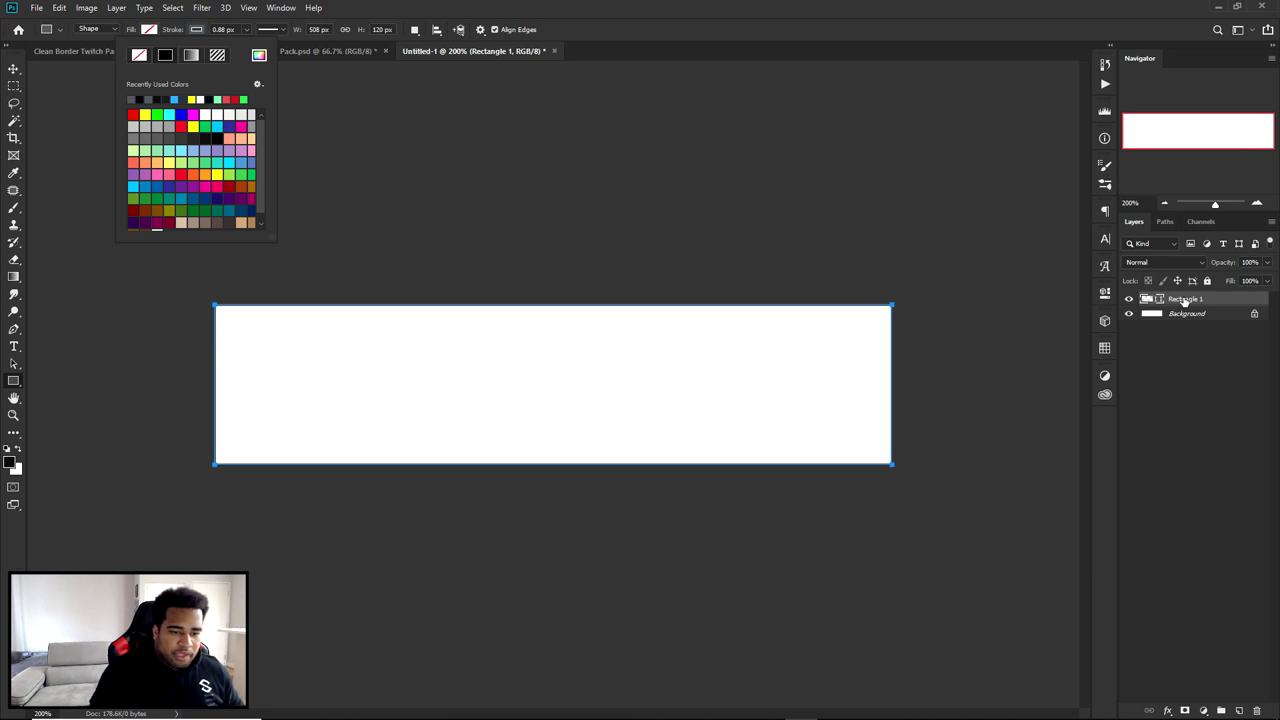
click(201, 30)
Set the rectangle's stroke width to 8 px in its live shape properties.
click(224, 30)
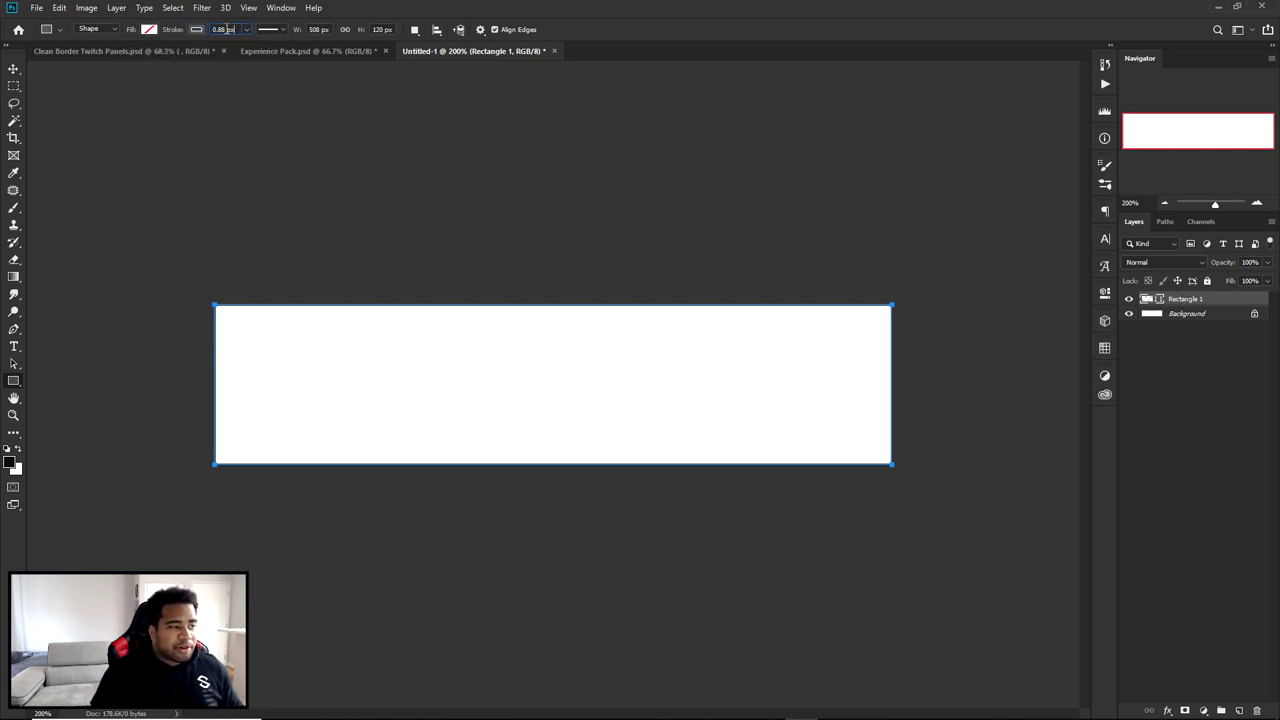
drag(226, 30, 212, 30)
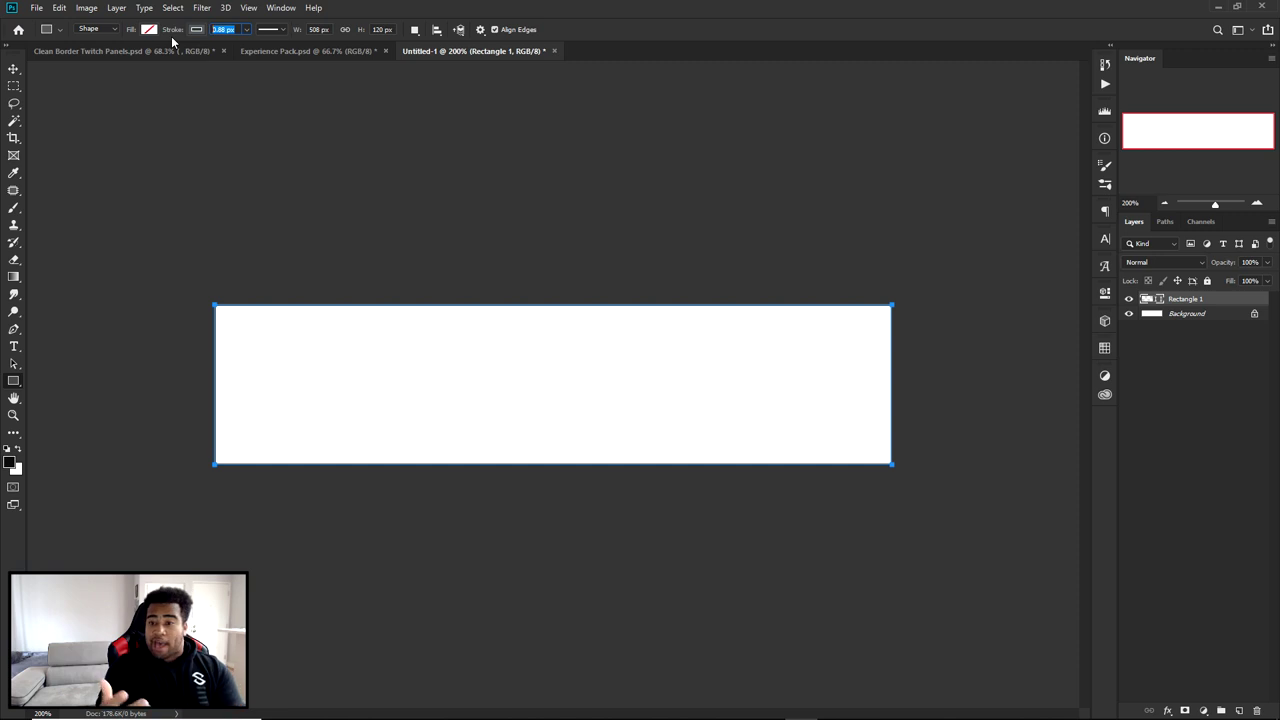
click(281, 8)
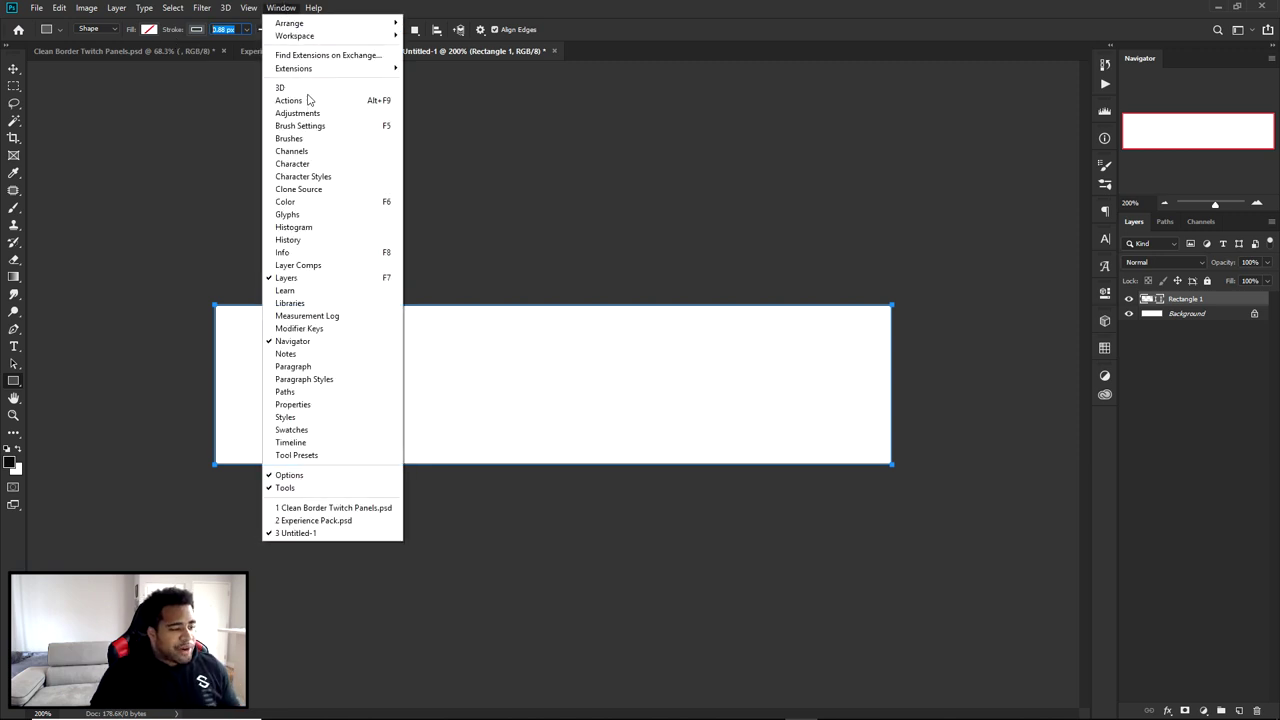
click(293, 404)
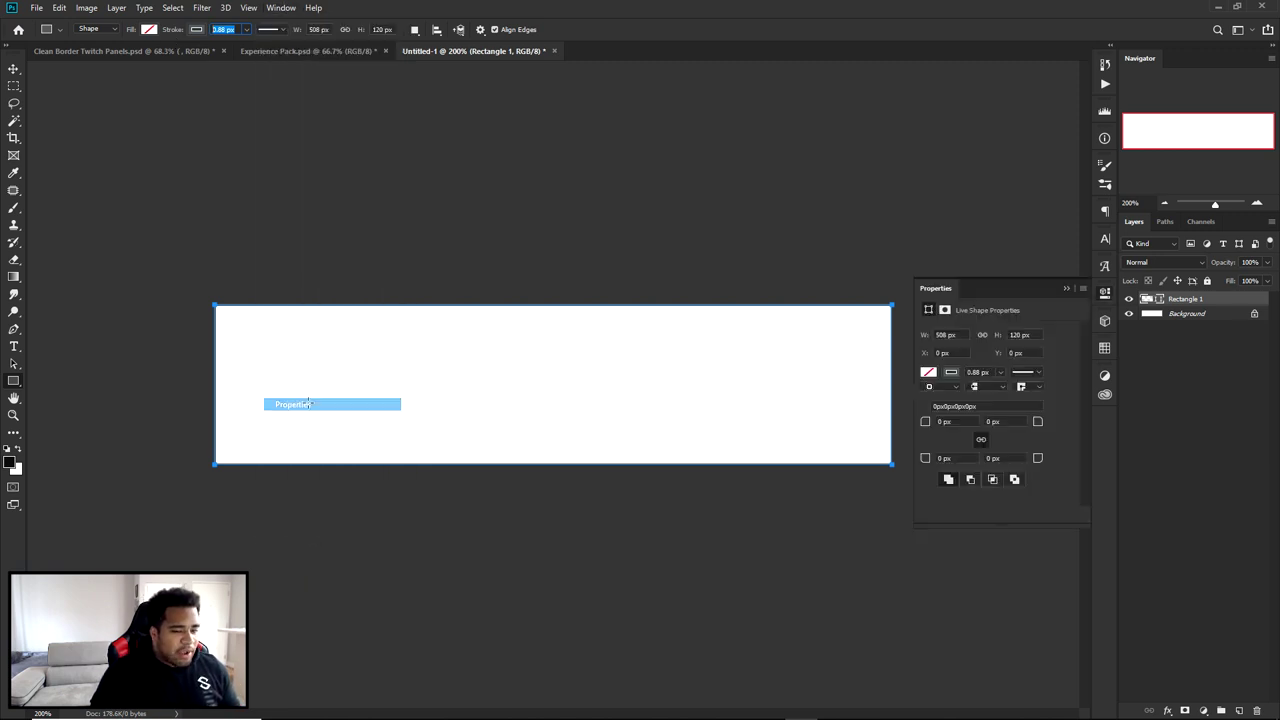
click(930, 387)
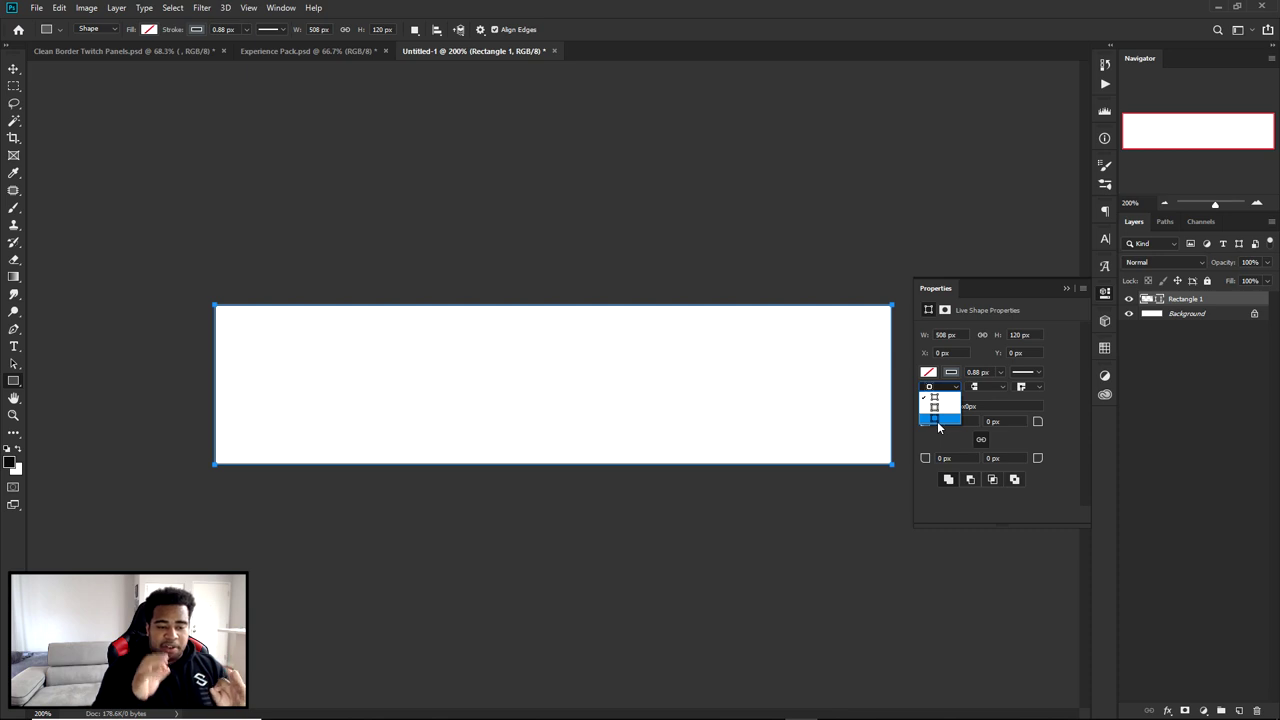
click(992, 380)
click(978, 372)
text(8)
key(Return)
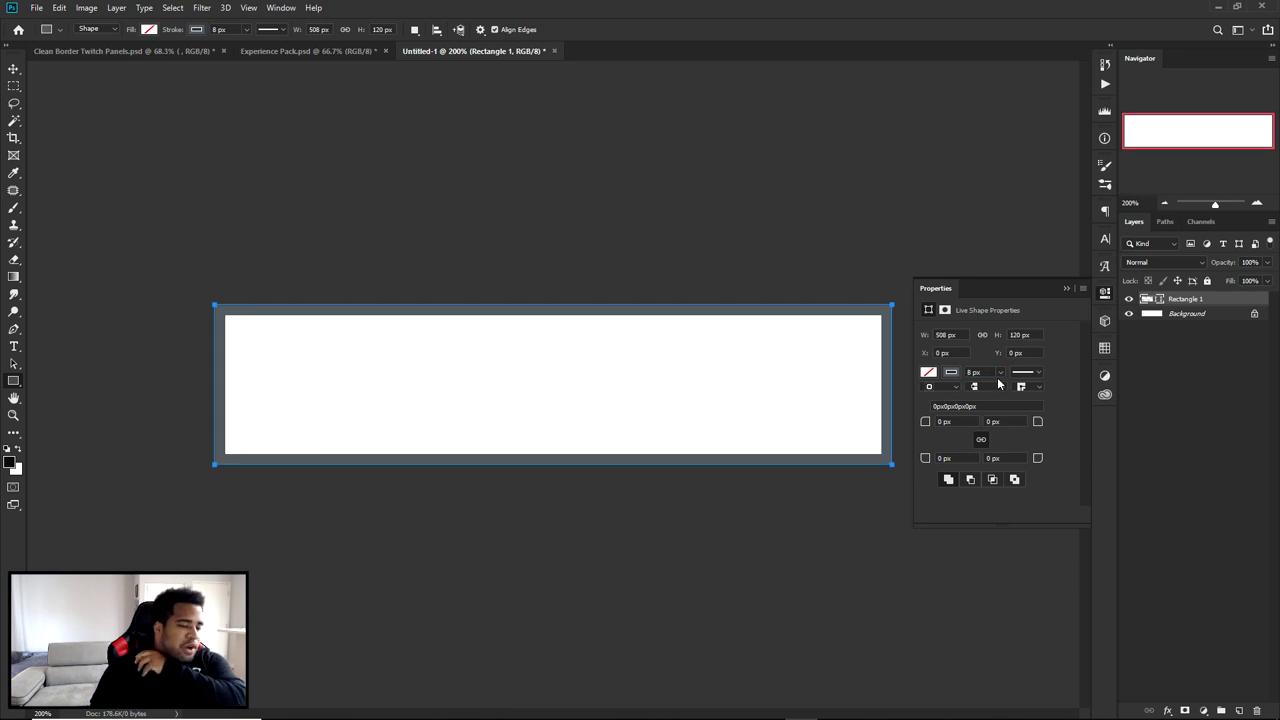
click(1105, 296)
Try enlarging the canvas with the Crop tool and scaling the rectangle out to the new edges, and revert both changes.
key(c)
drag(906, 466, 951, 491)
click(699, 32)
key(ctrl+t)
drag(853, 419, 936, 496)
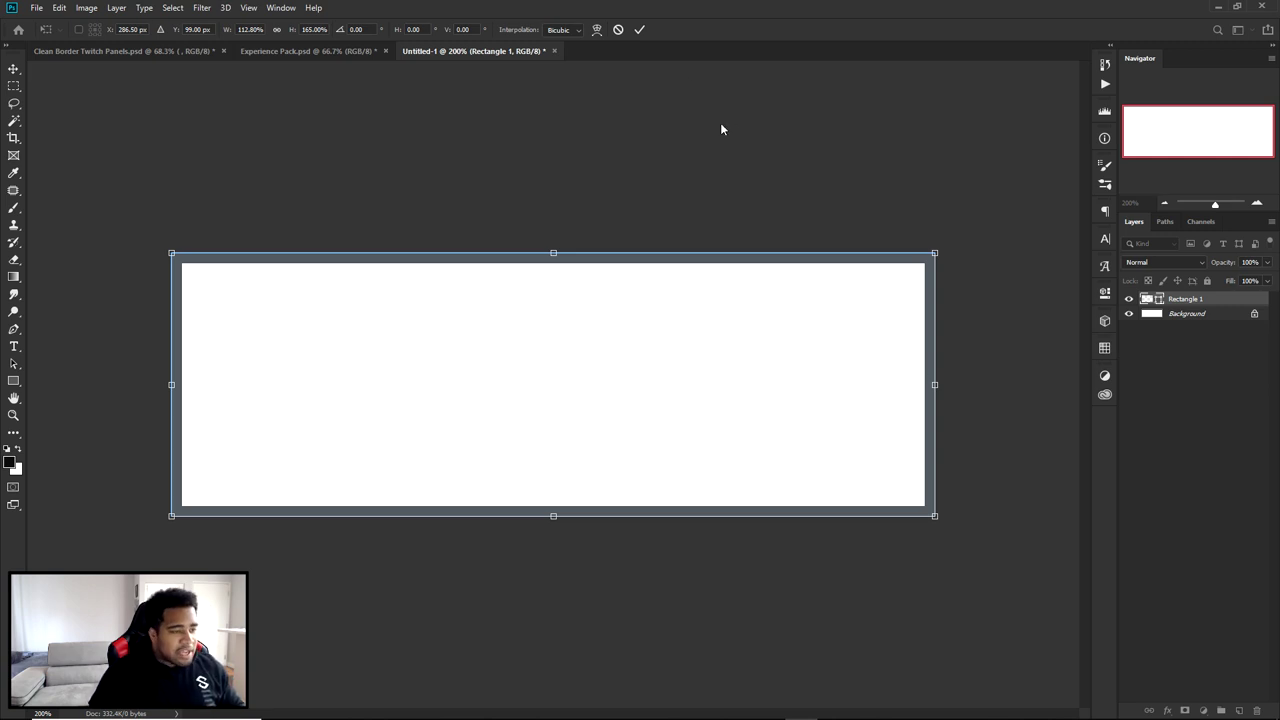
click(618, 30)
key(ctrl+z)
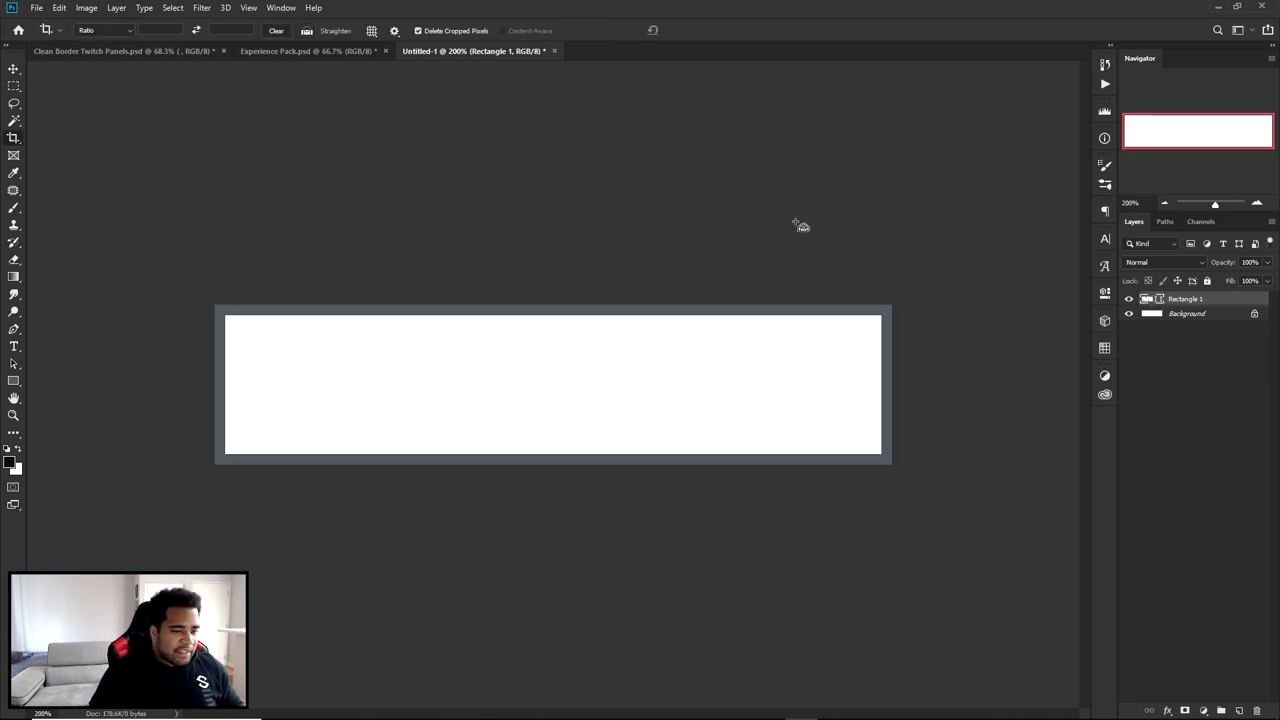
Fill the Background layer with the near-black foreground color.
click(1220, 317)
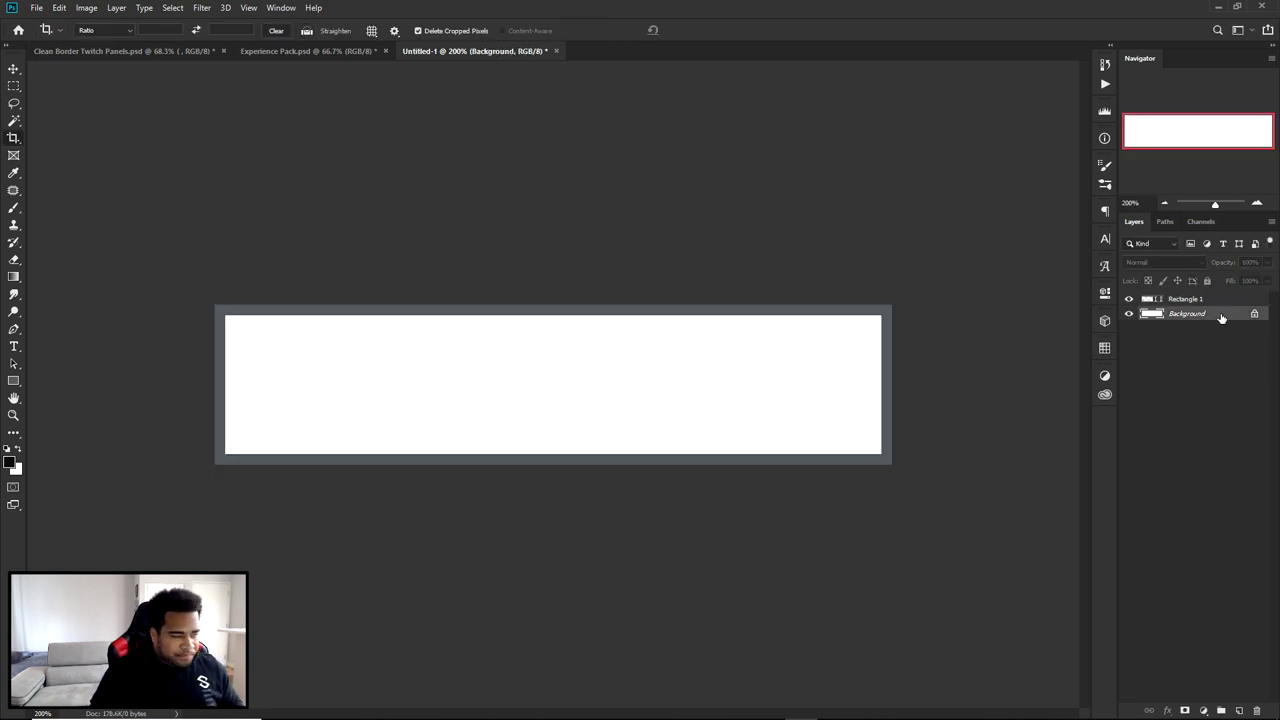
key(alt+BackSpace)
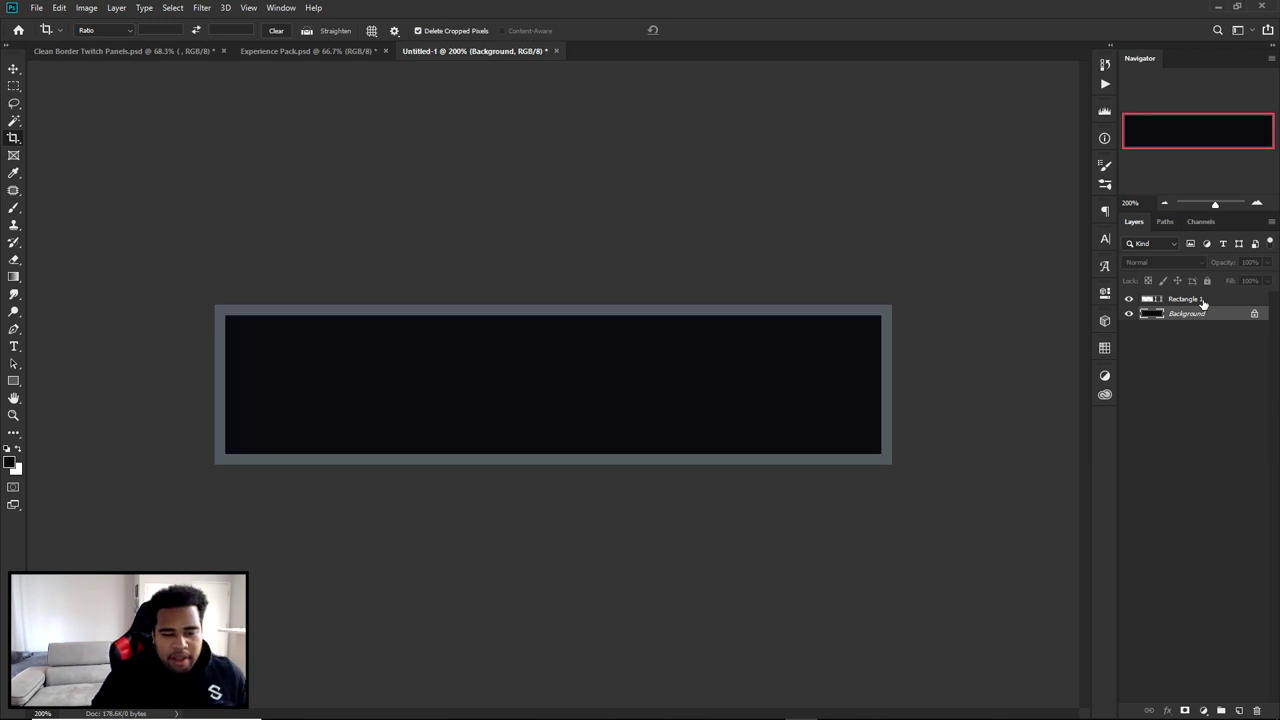
Apply the last preset style, a dark blue-grey gradient with bevel and inner glow, to the Rectangle 1 layer.
click(1234, 302)
double_click(1234, 302)
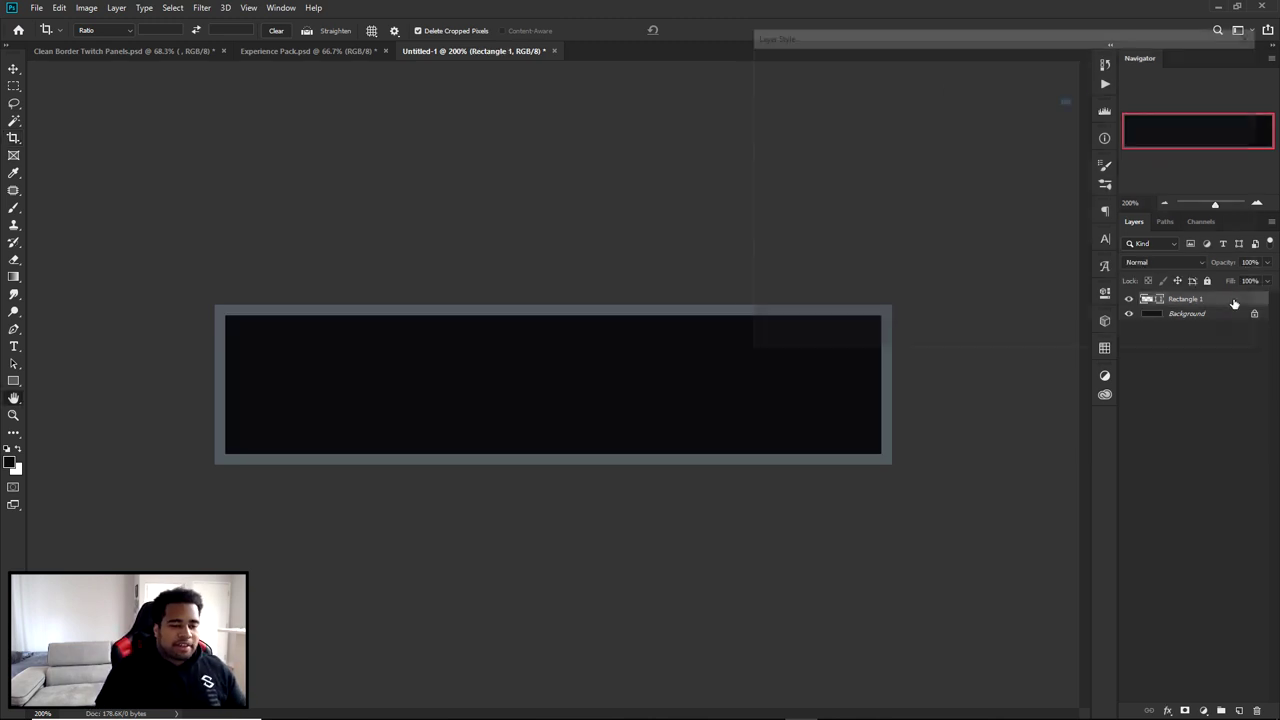
click(804, 65)
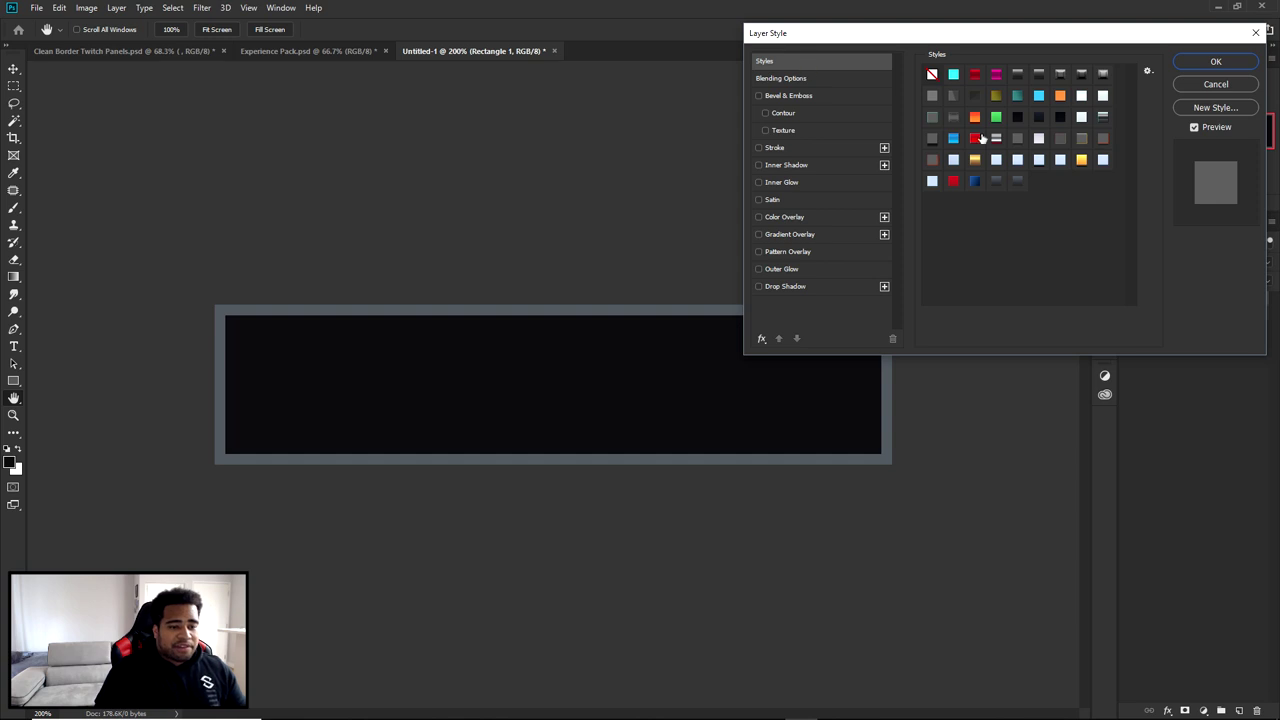
click(1017, 180)
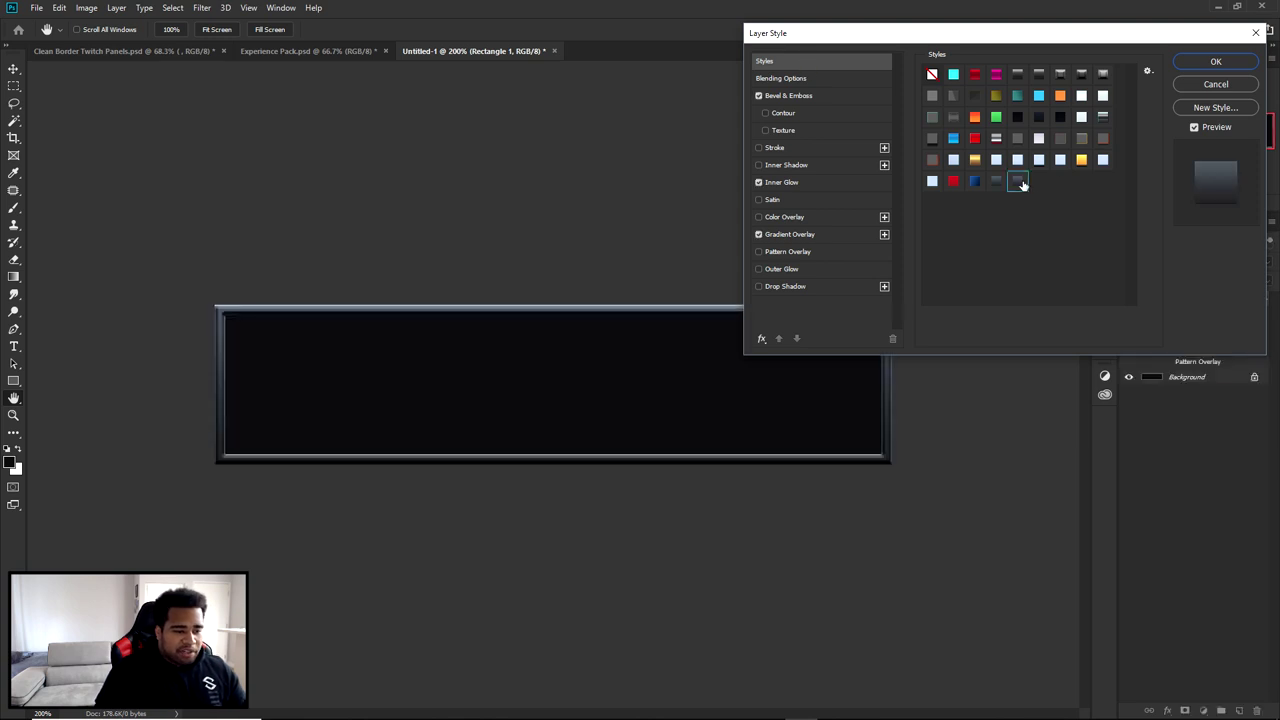
click(1216, 61)
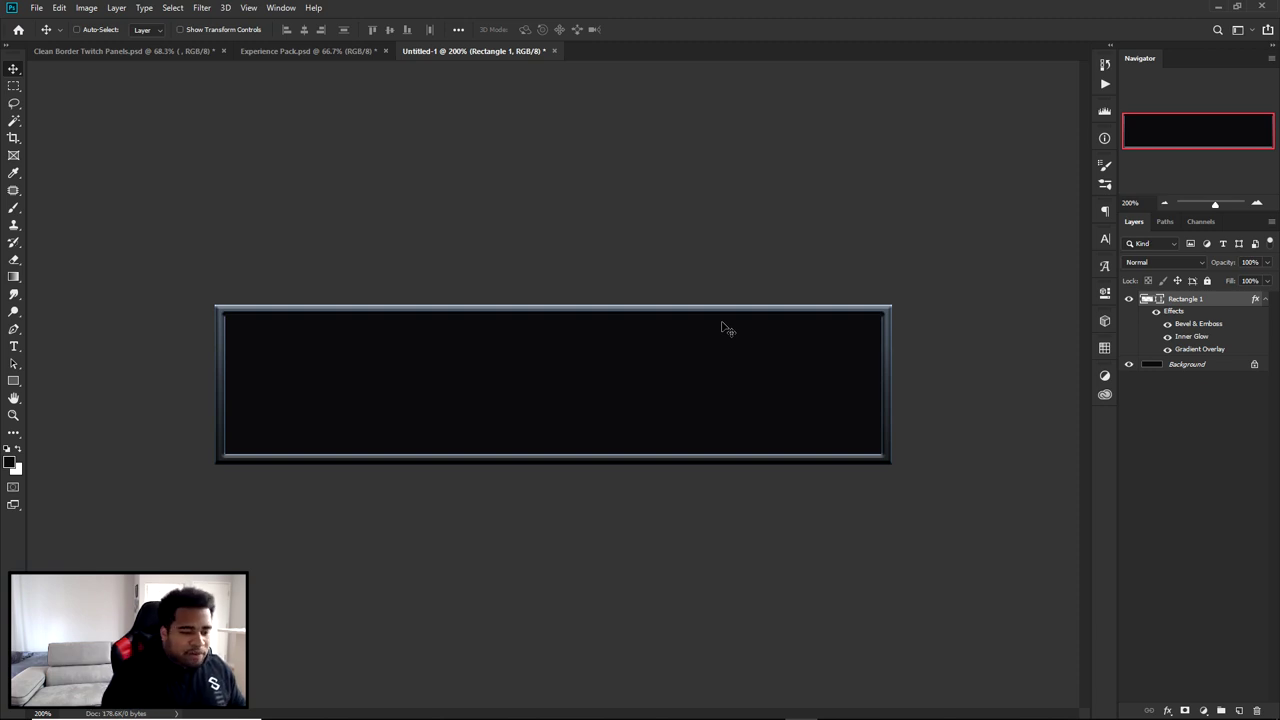
key(ctrl+plus)
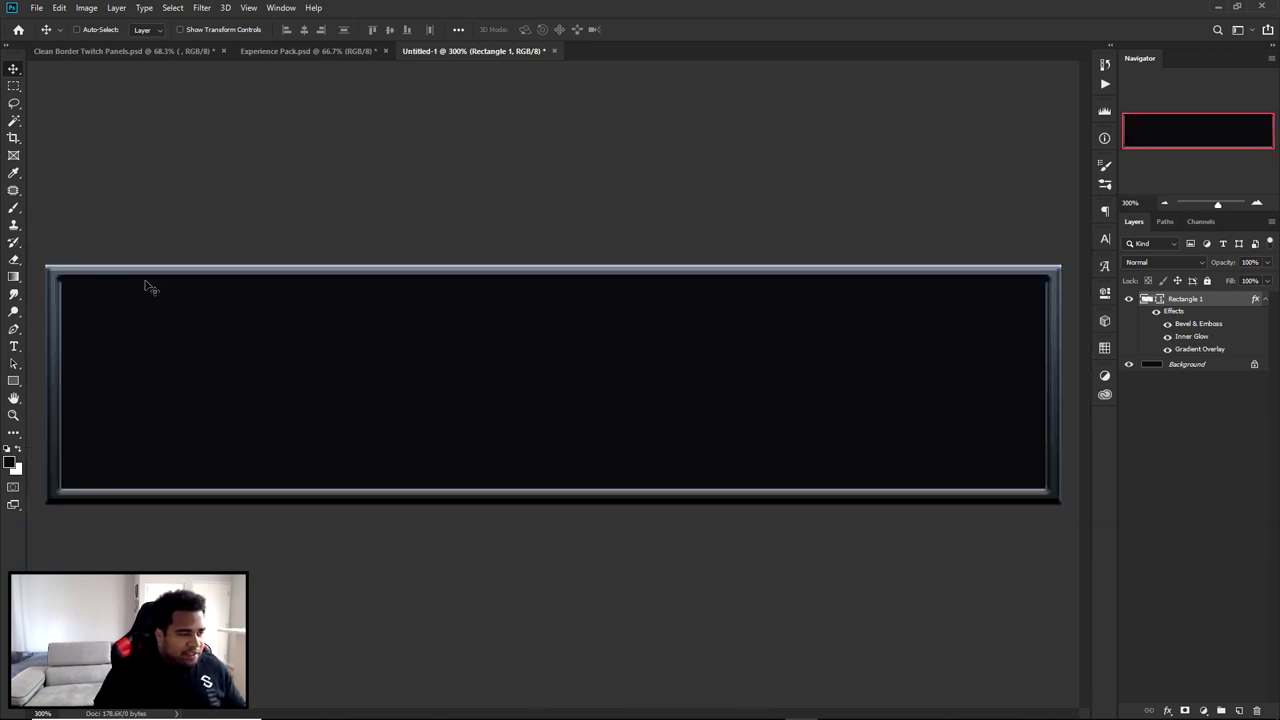
key(ctrl+minus)
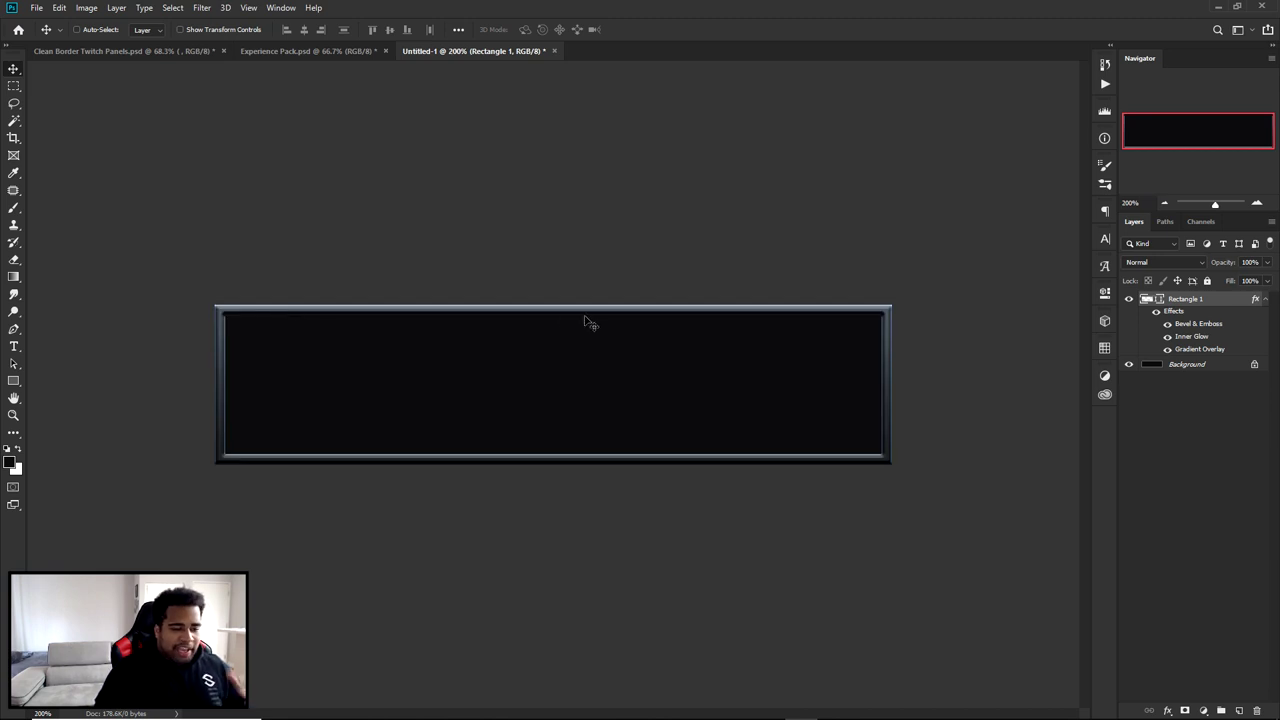
Try a Bevel & Emboss depth of 550% on Rectangle 1, keeping the Screen highlight mode.
double_click(1229, 305)
click(786, 96)
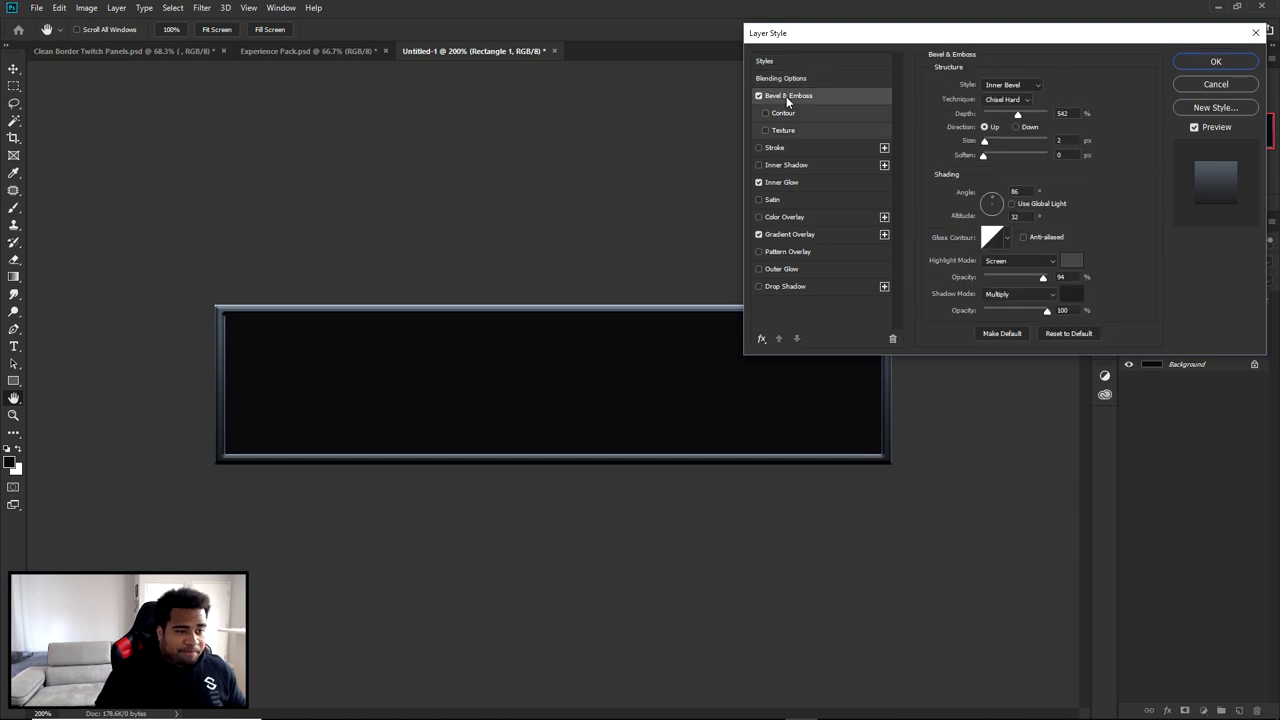
key(Tab)
text(550)
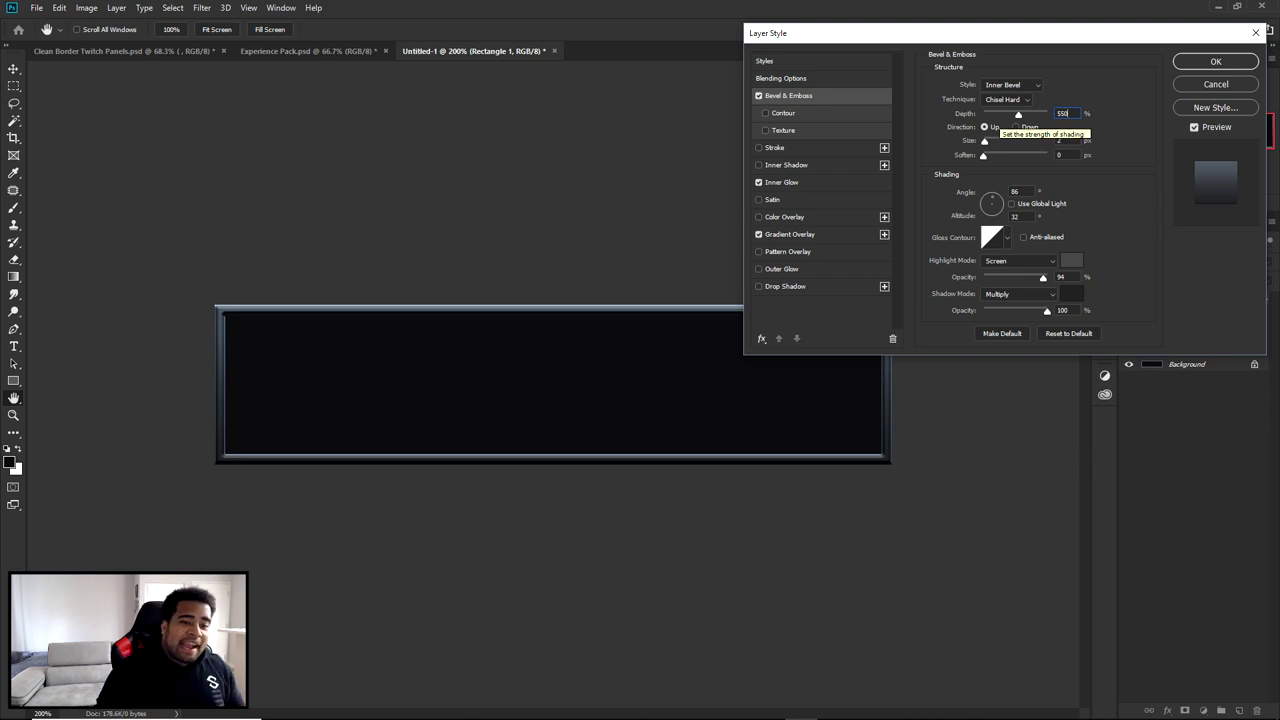
key(Tab)
key(Tab)
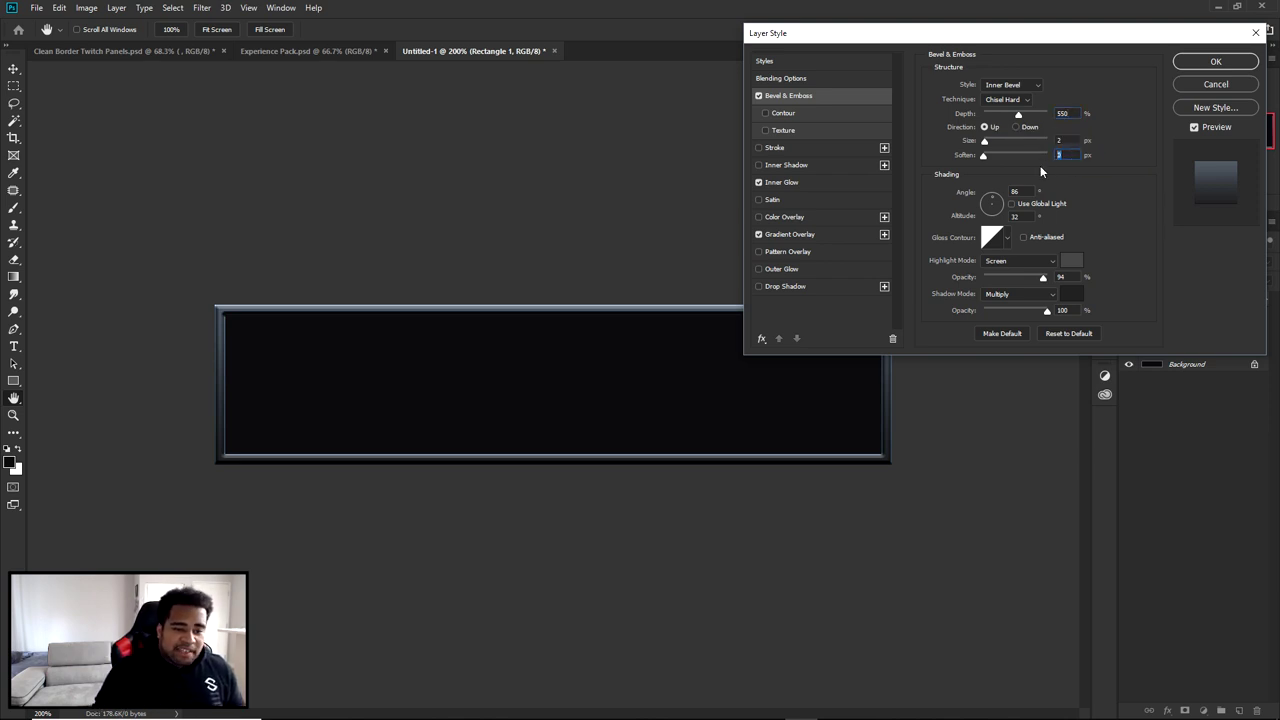
key(Tab)
key(Tab)
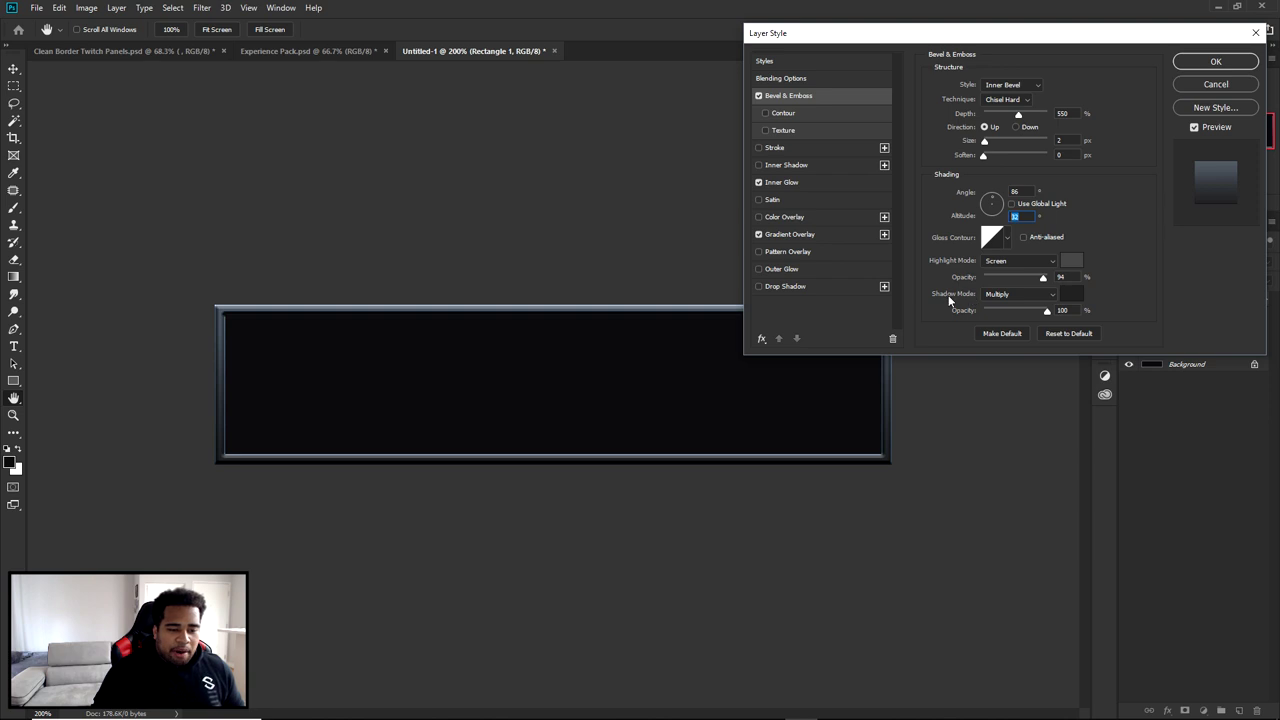
click(1003, 266)
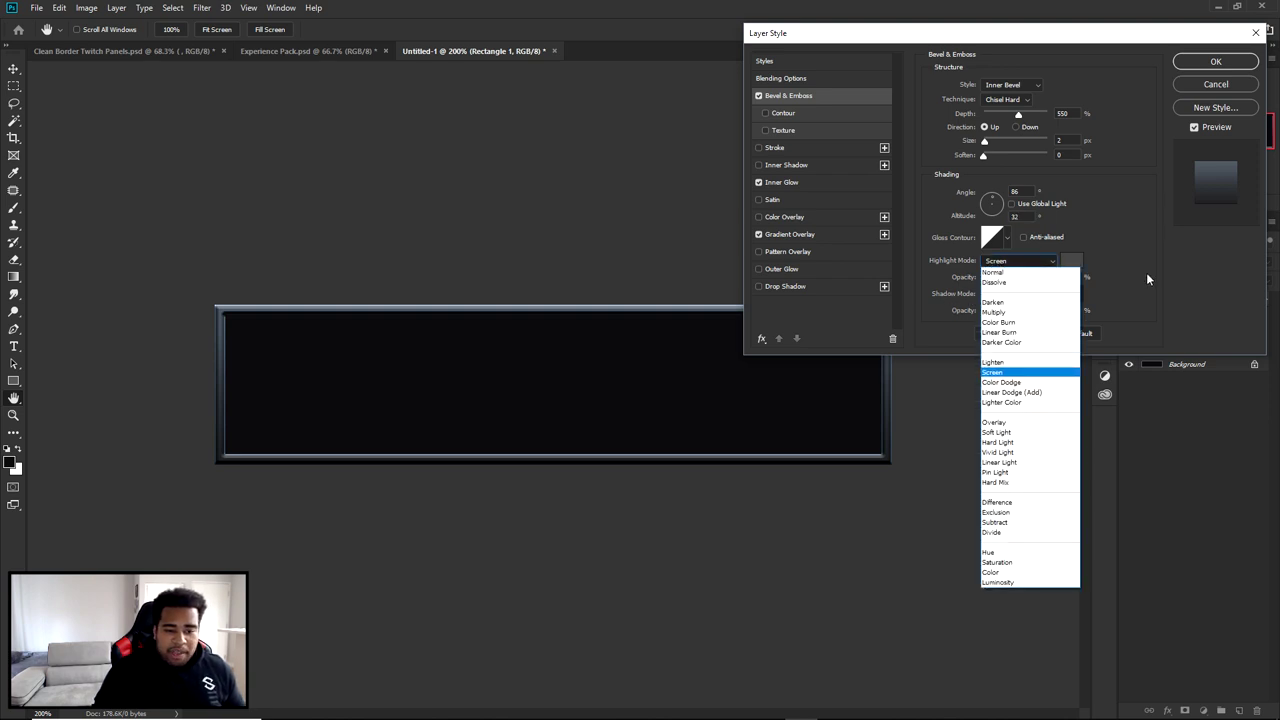
key(Tab)
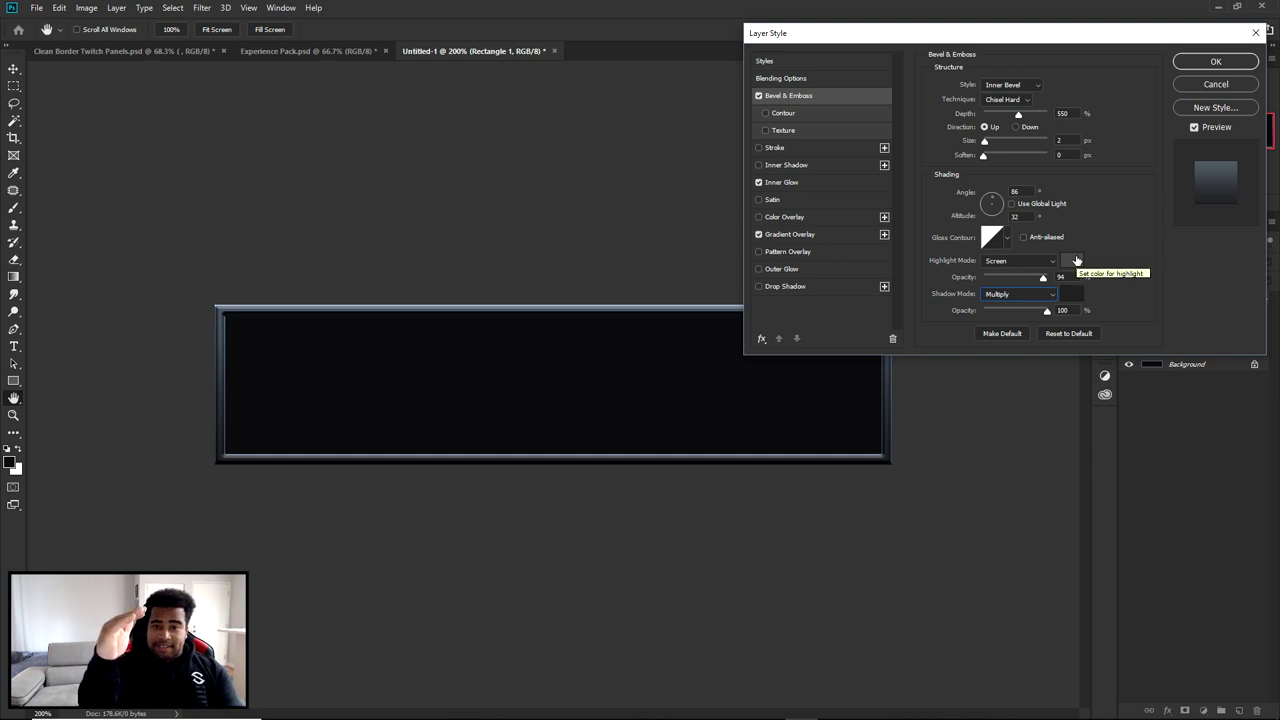
Try white (#ffffff) as the bevel highlight color and return it to #444444.
click(1076, 260)
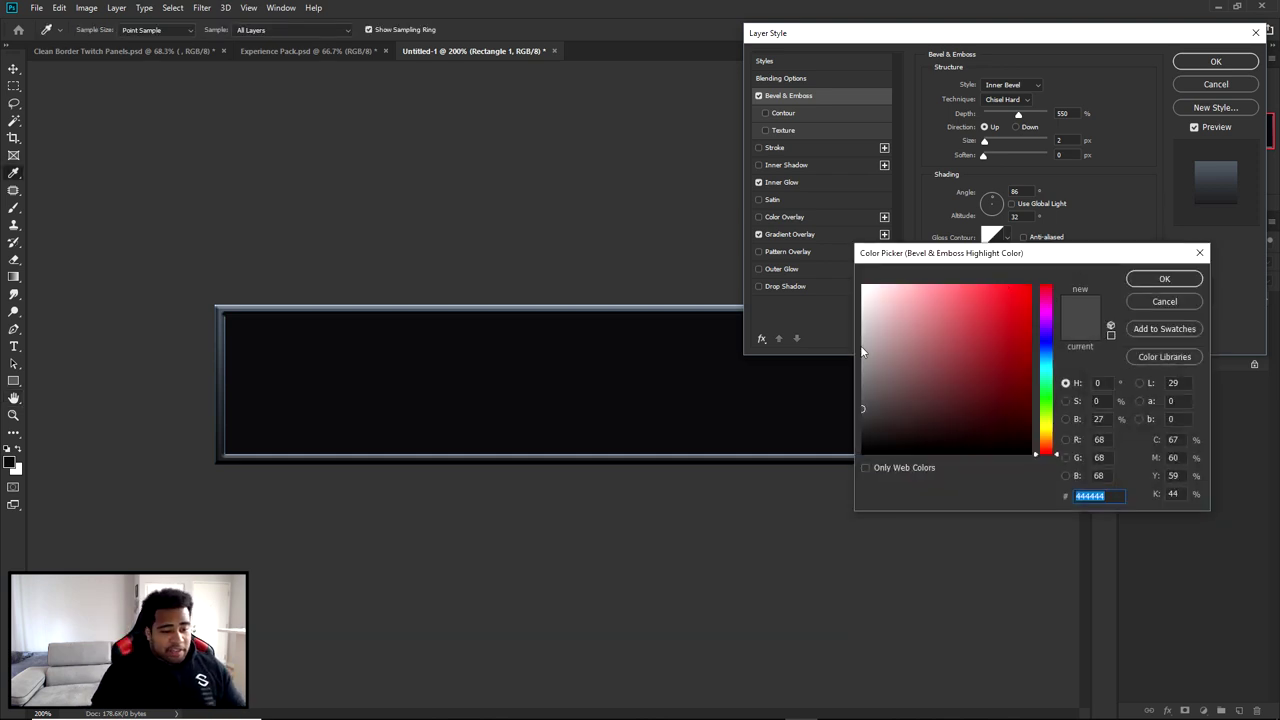
text(ffffff)
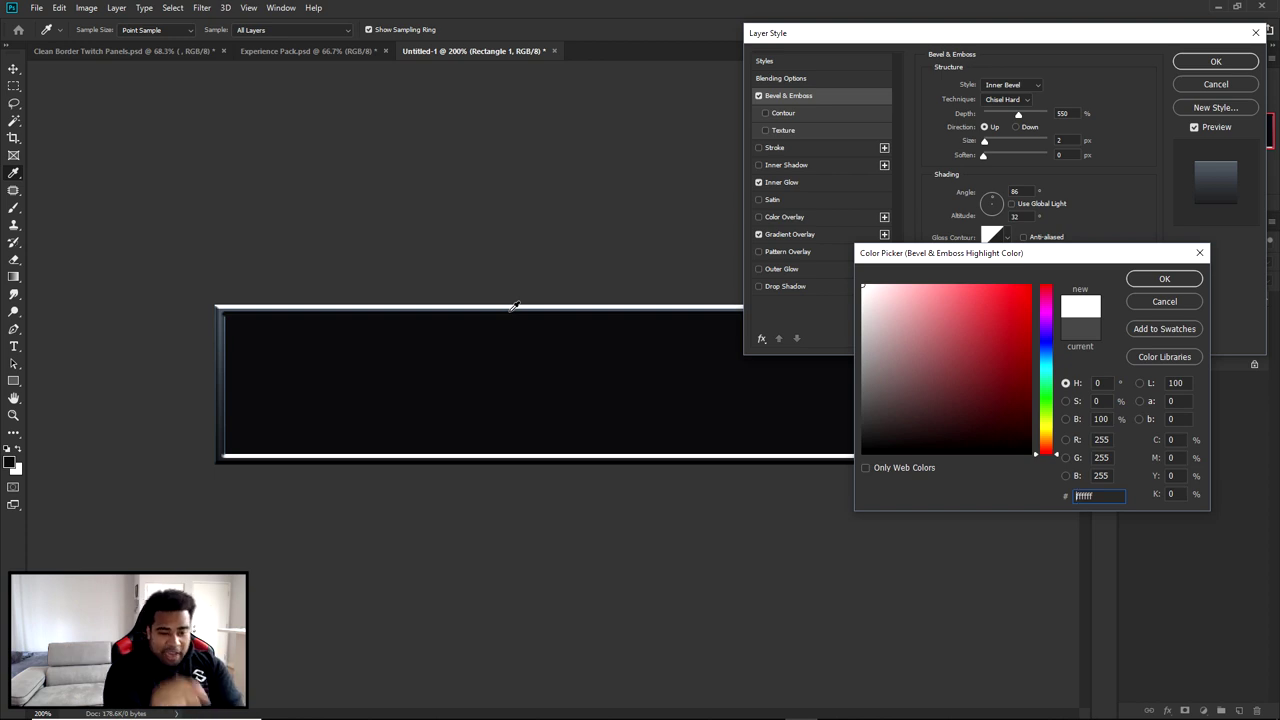
click(1164, 301)
click(1071, 262)
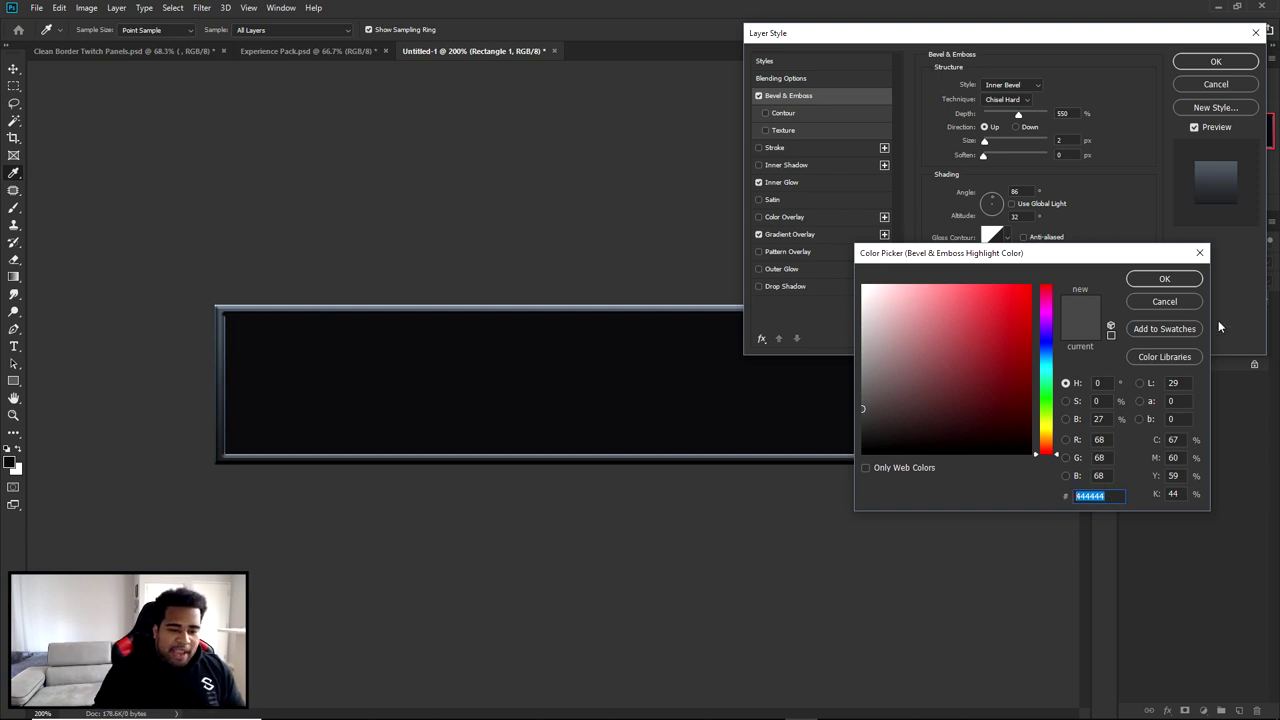
click(1164, 278)
Try black (#000000) as the bevel shadow color.
click(1068, 296)
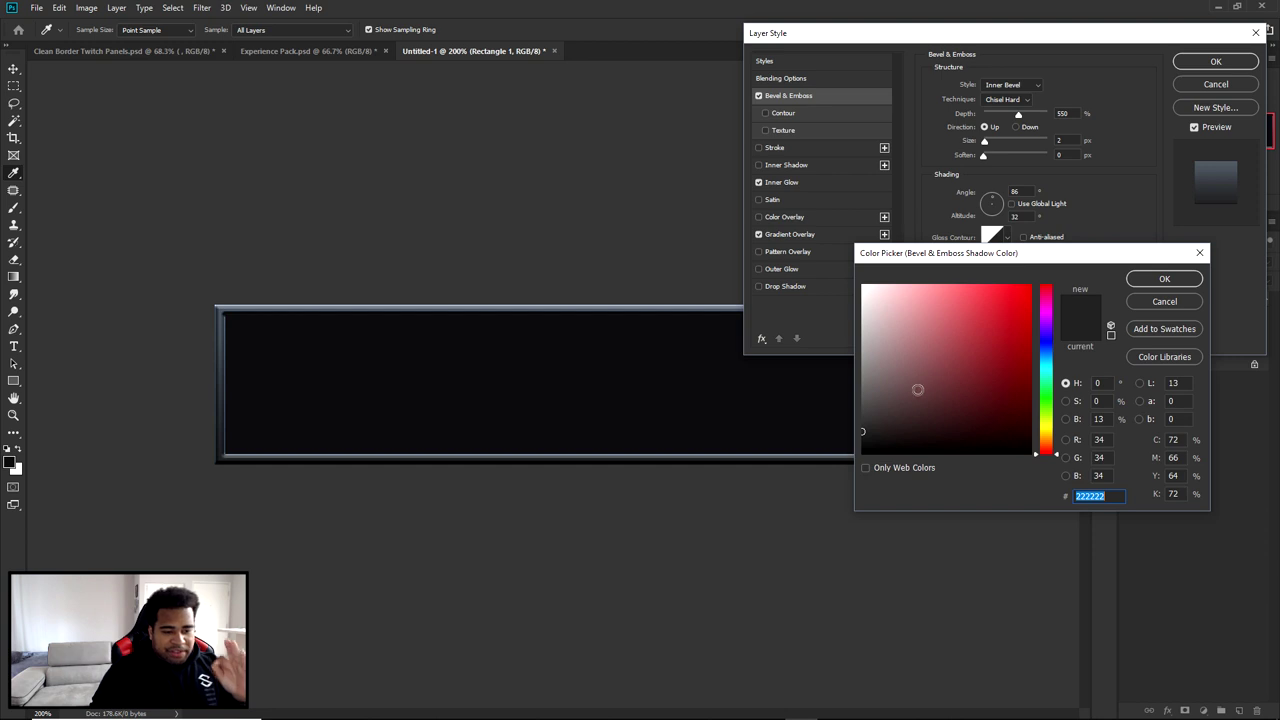
drag(878, 412, 797, 491)
click(1163, 279)
Try white, red (#ff0000) and near-black (#0f0000) as the bevel highlight color and cancel the color change.
click(1068, 258)
drag(900, 320, 689, 186)
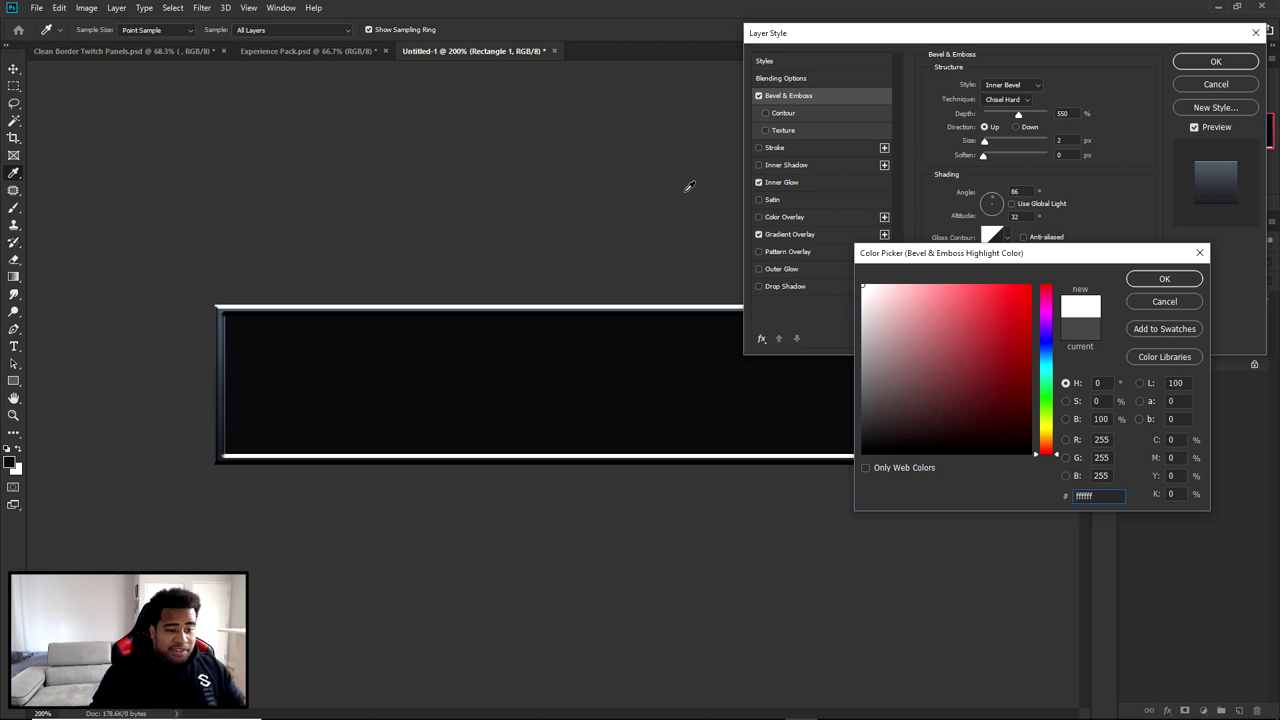
drag(1008, 298, 1078, 236)
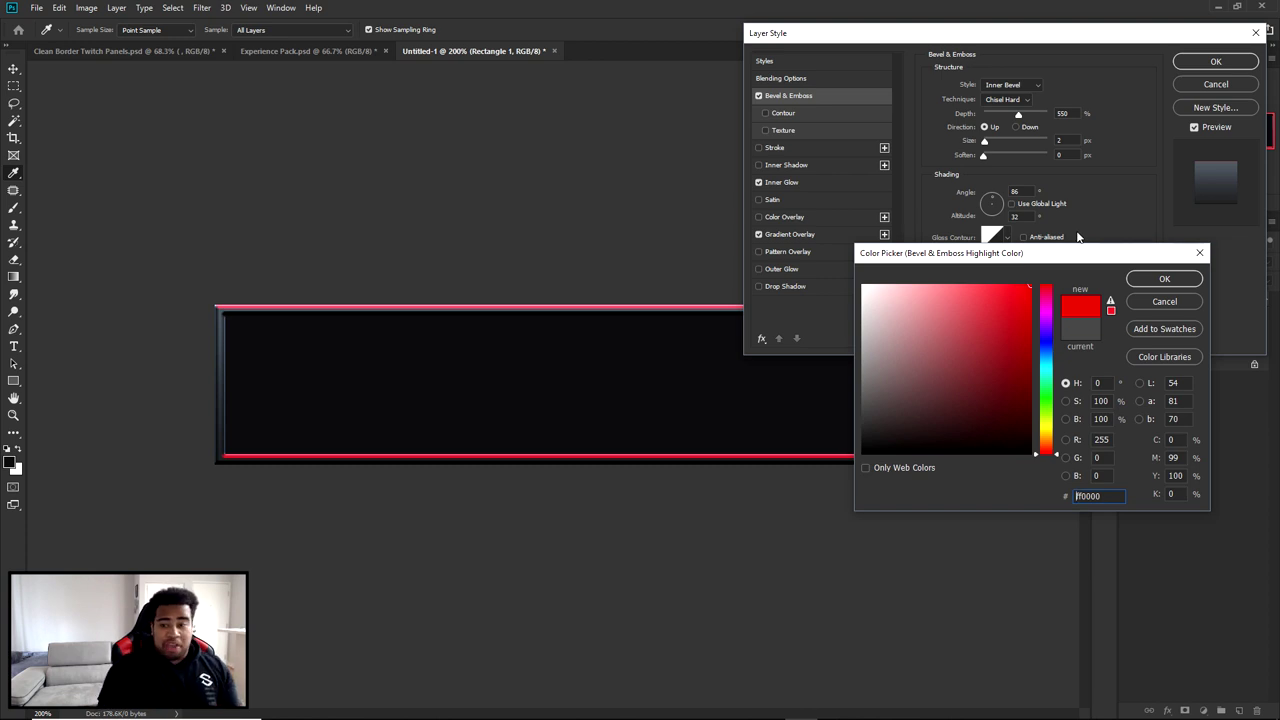
drag(1022, 330, 1062, 436)
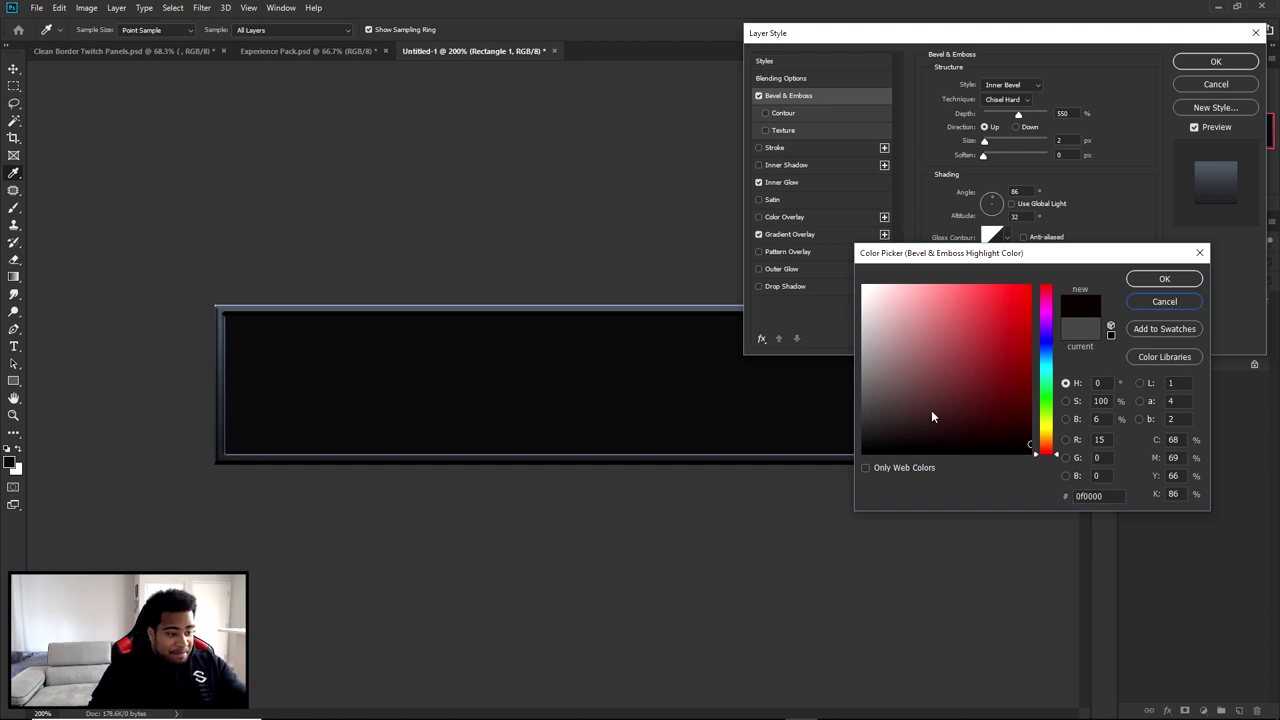
key(ctrl+a)
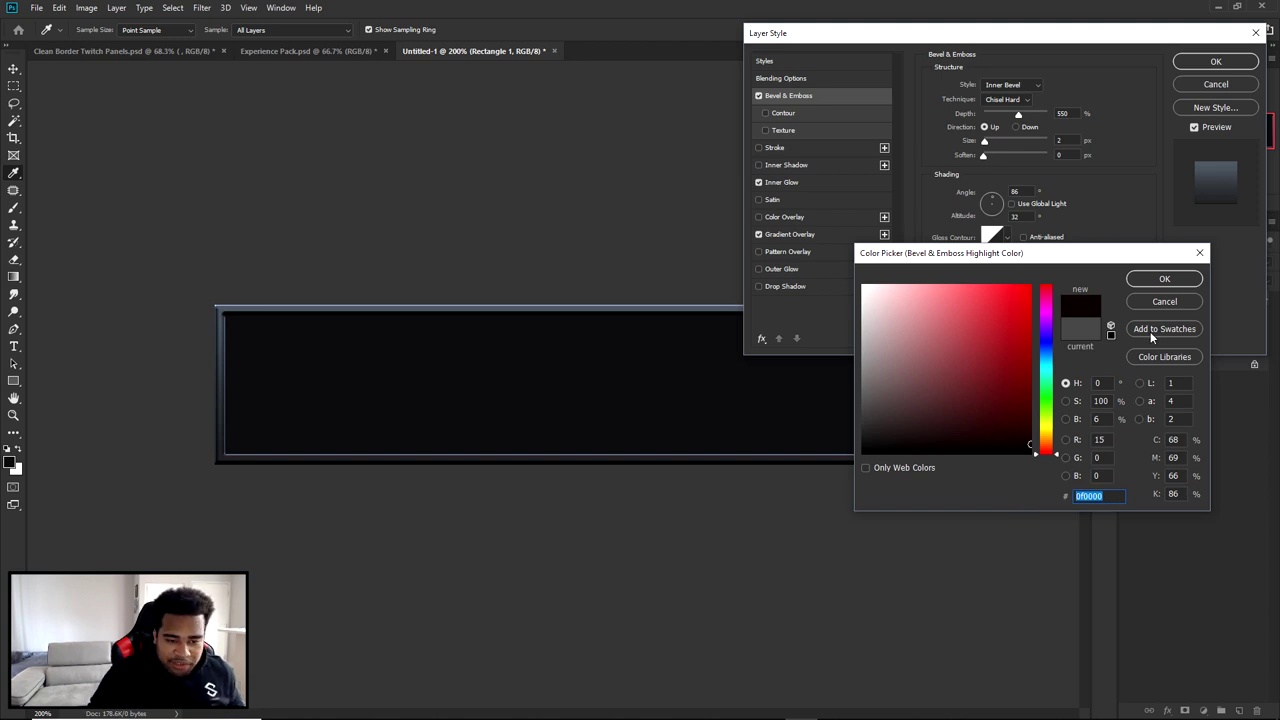
click(1153, 299)
Check the bevel shadow color without changing it and discard the layer style edits.
click(1071, 295)
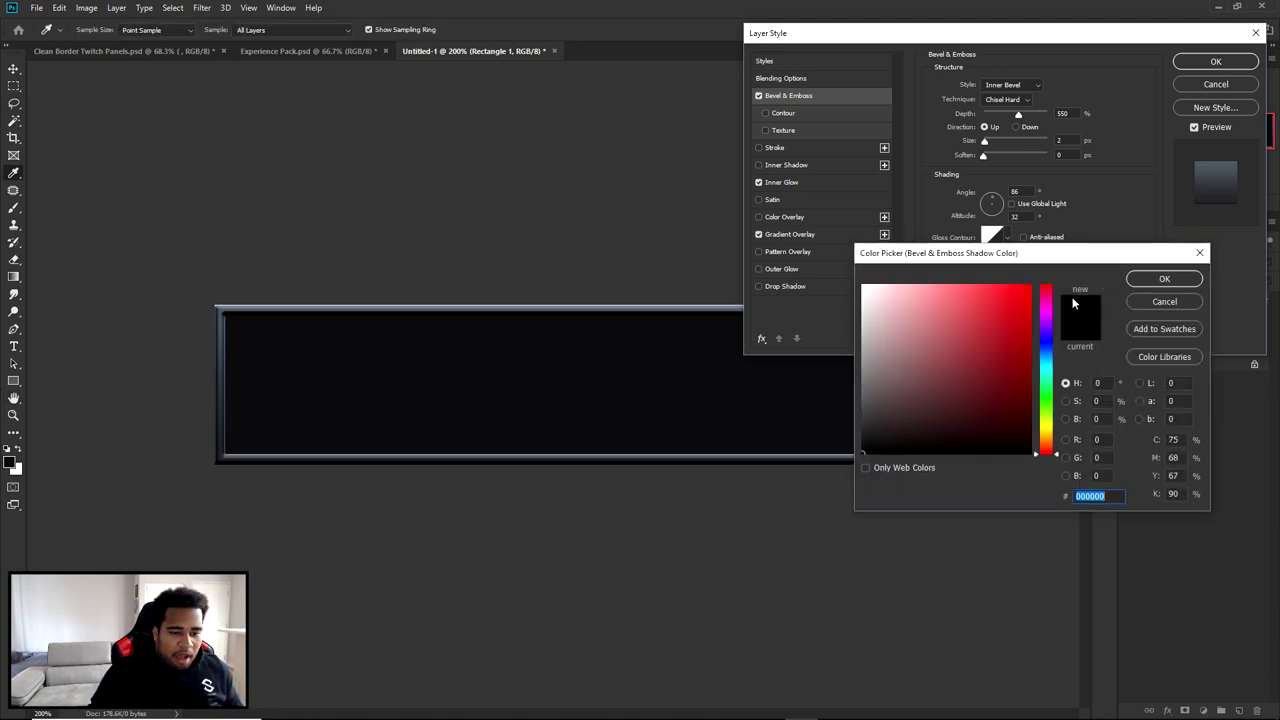
click(1142, 306)
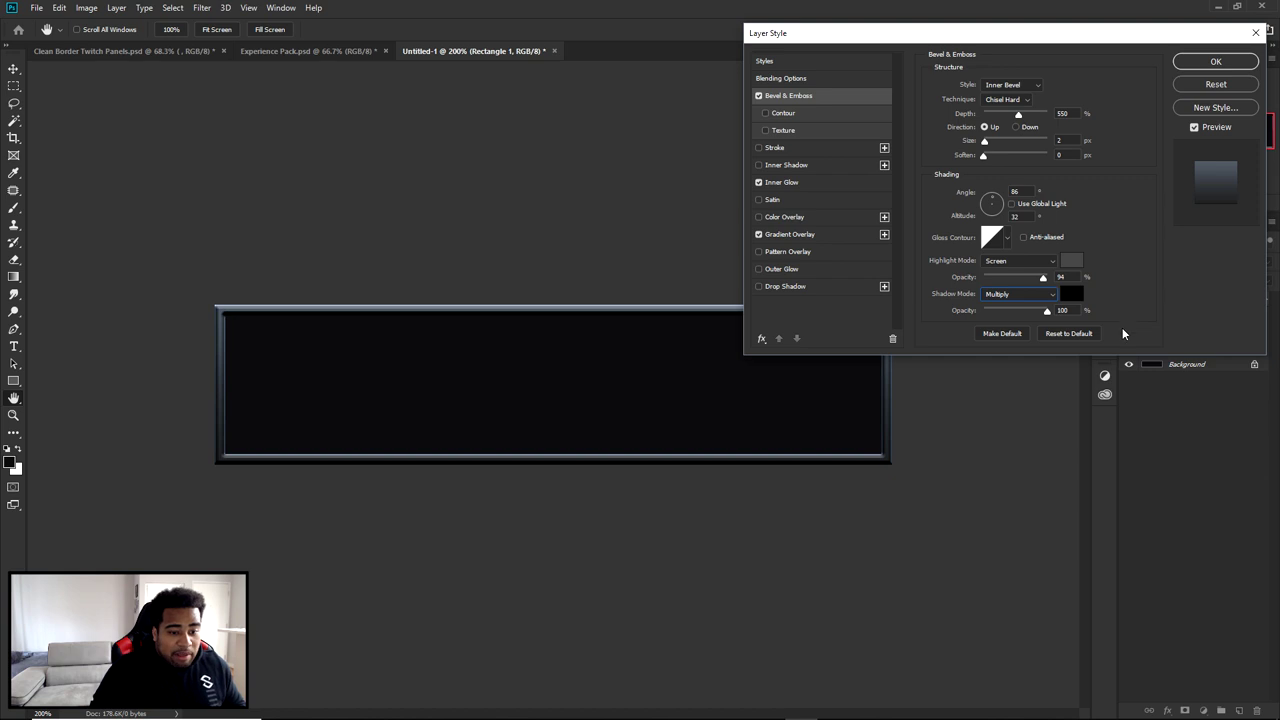
click(1216, 84)
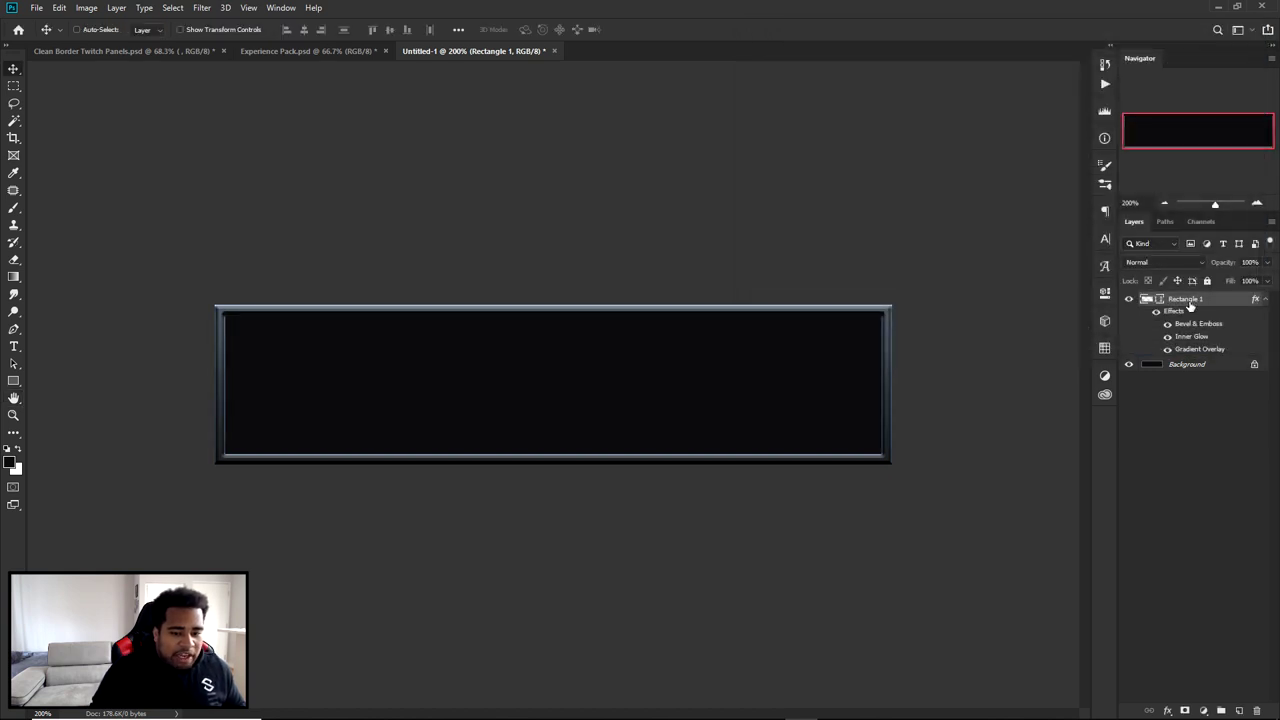
Review the border's Gradient Overlay, Bevel & Emboss and Inner Glow settings, including the glow's blend mode and color.
double_click(1217, 308)
click(778, 236)
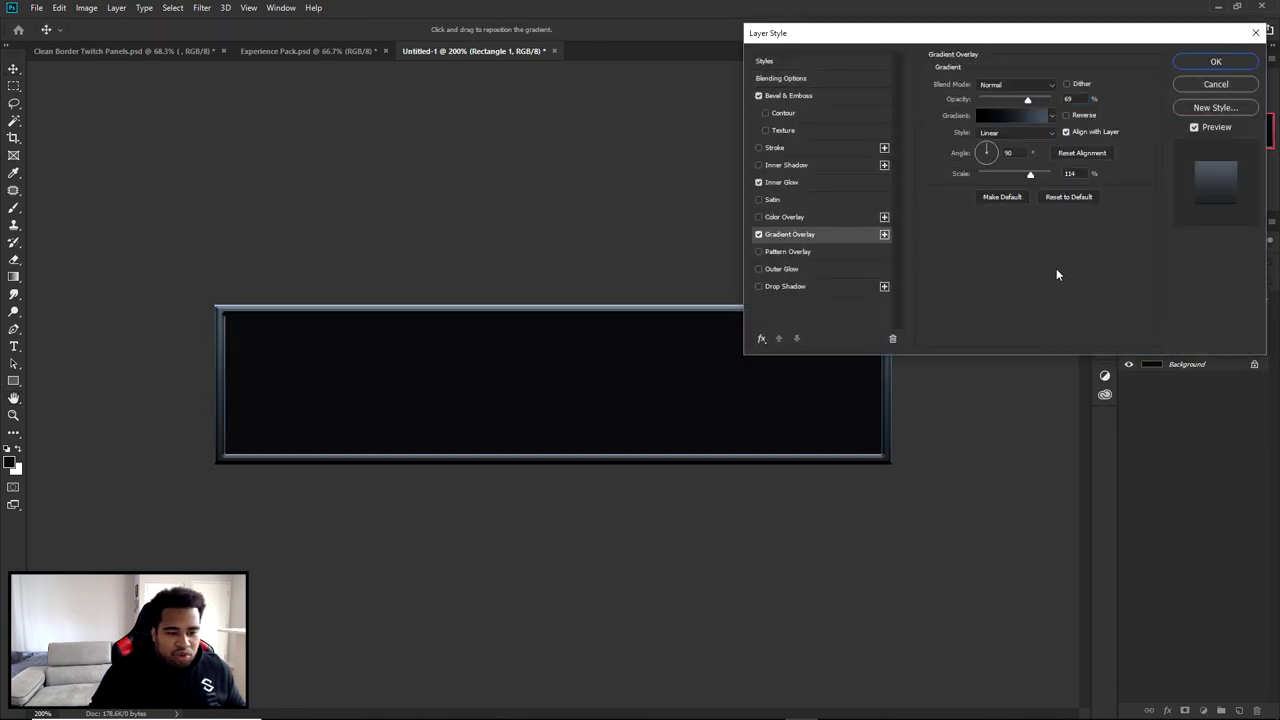
click(785, 166)
click(782, 182)
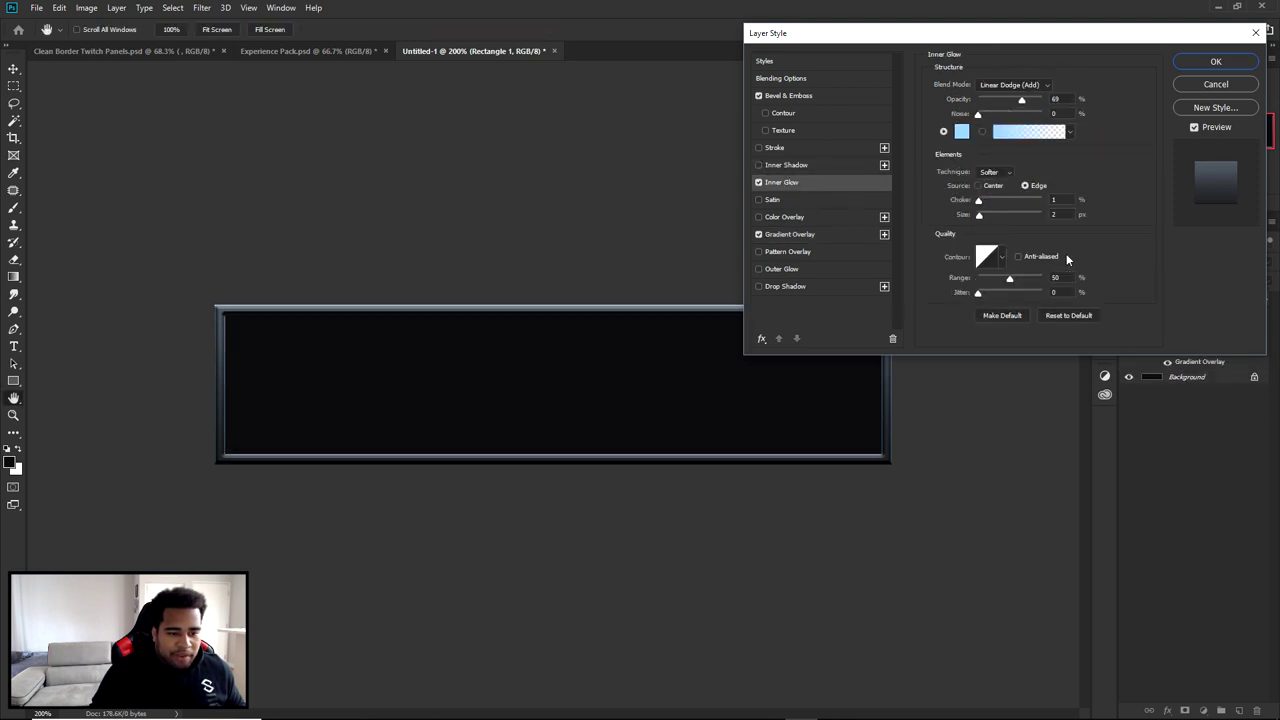
click(786, 97)
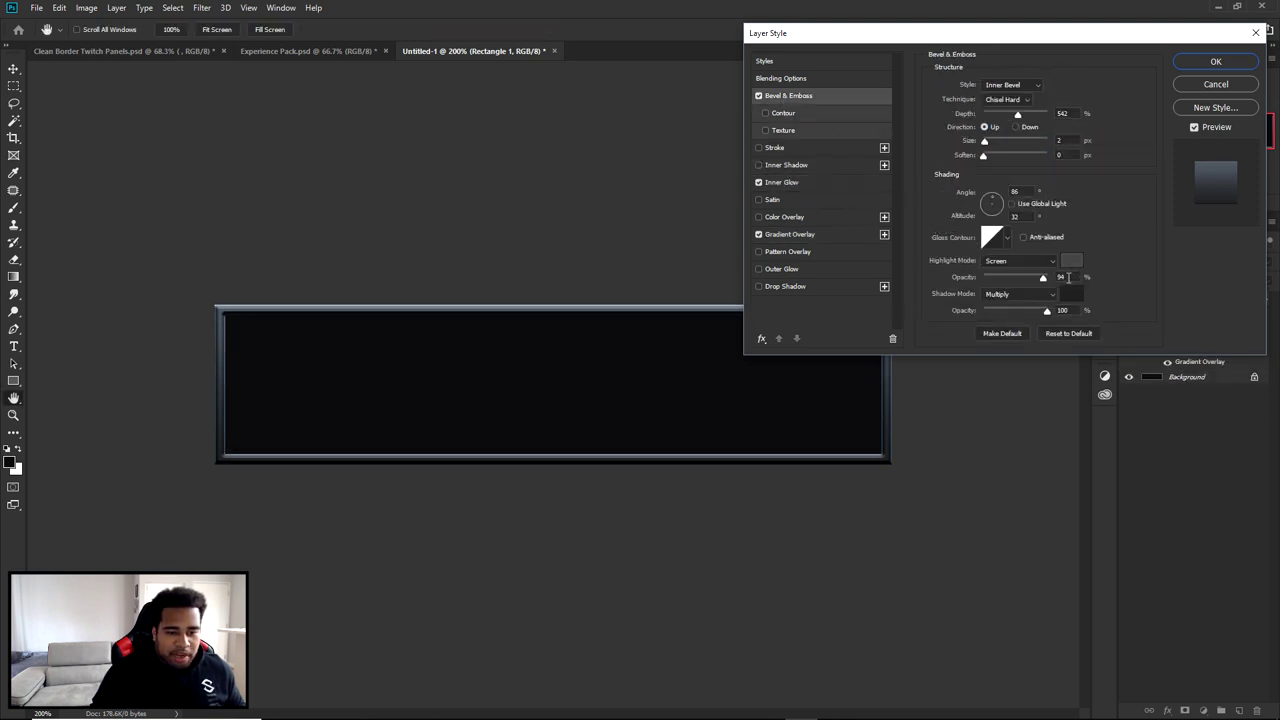
click(786, 185)
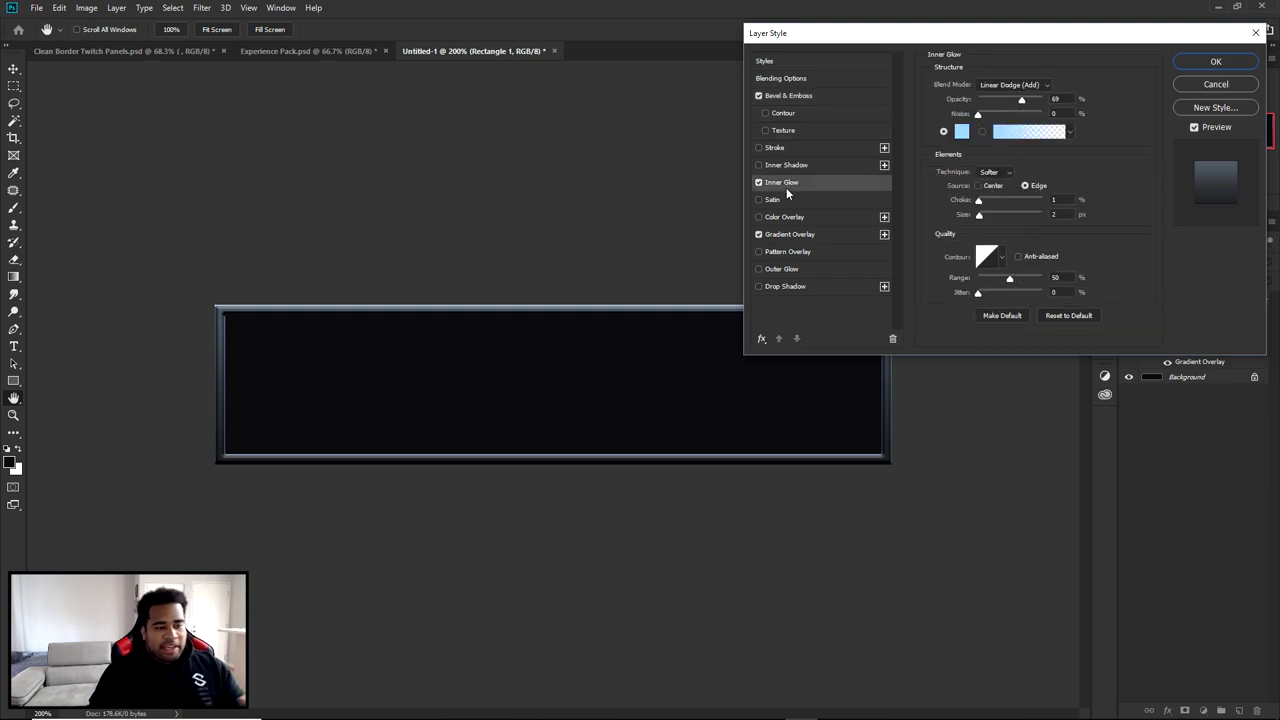
click(1006, 88)
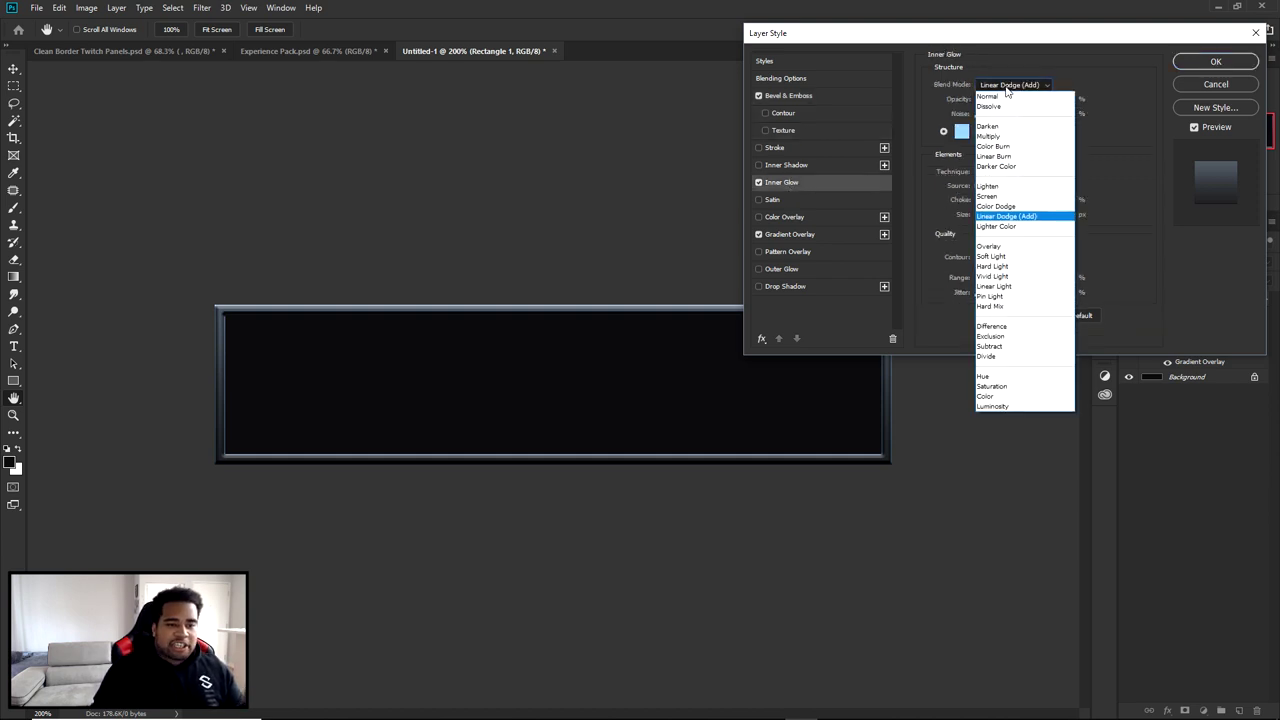
click(1006, 86)
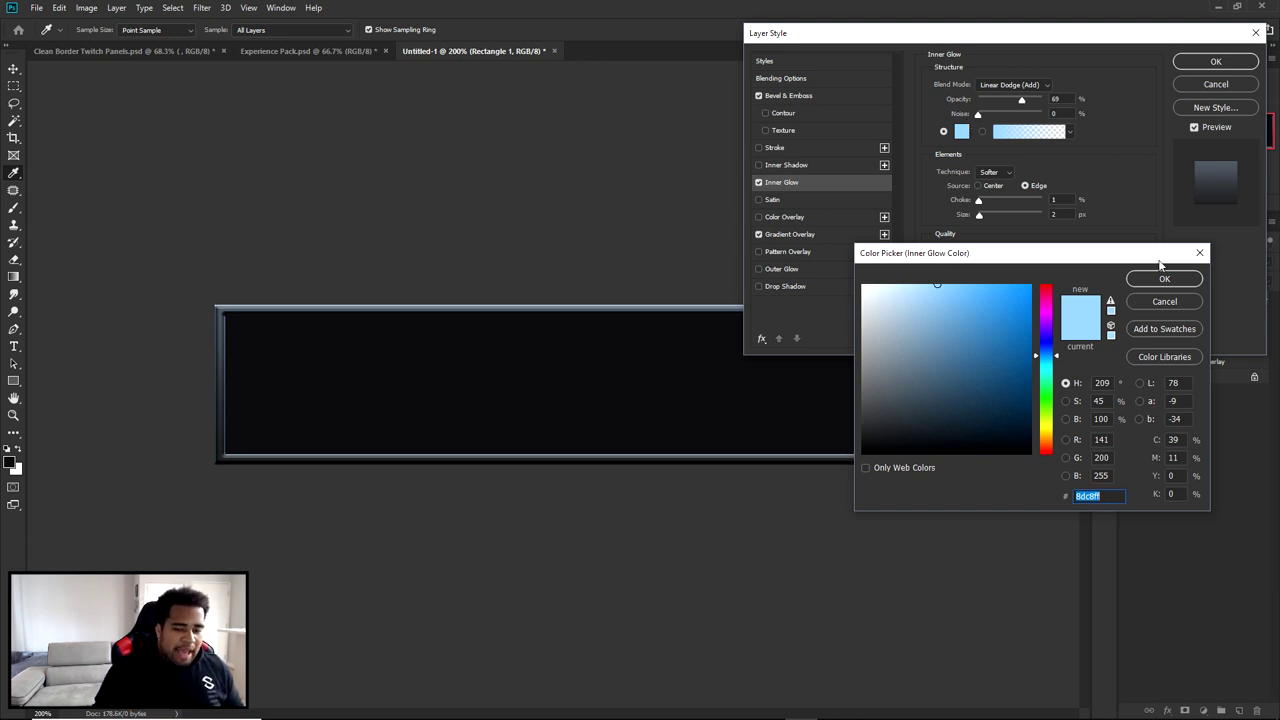
click(1140, 279)
Compare the border with and without the Inner Glow effect, leaving the effect enabled.
click(759, 182)
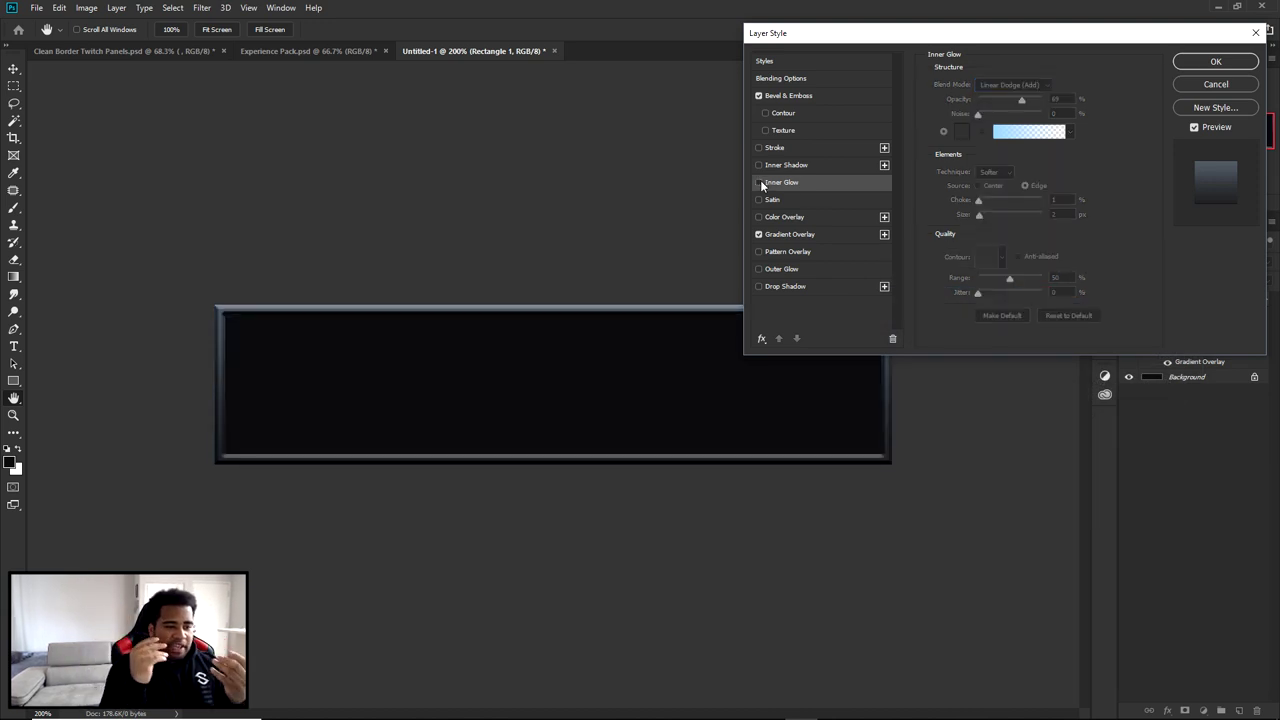
click(759, 182)
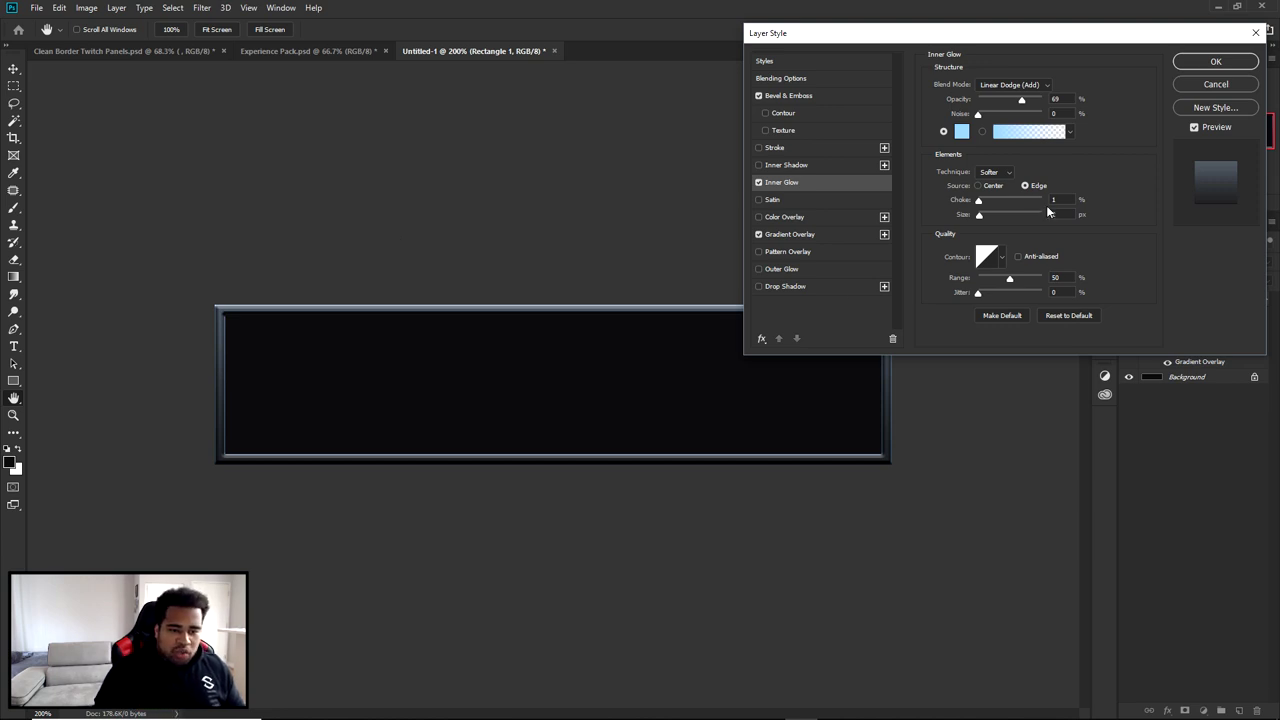
click(758, 183)
click(758, 183)
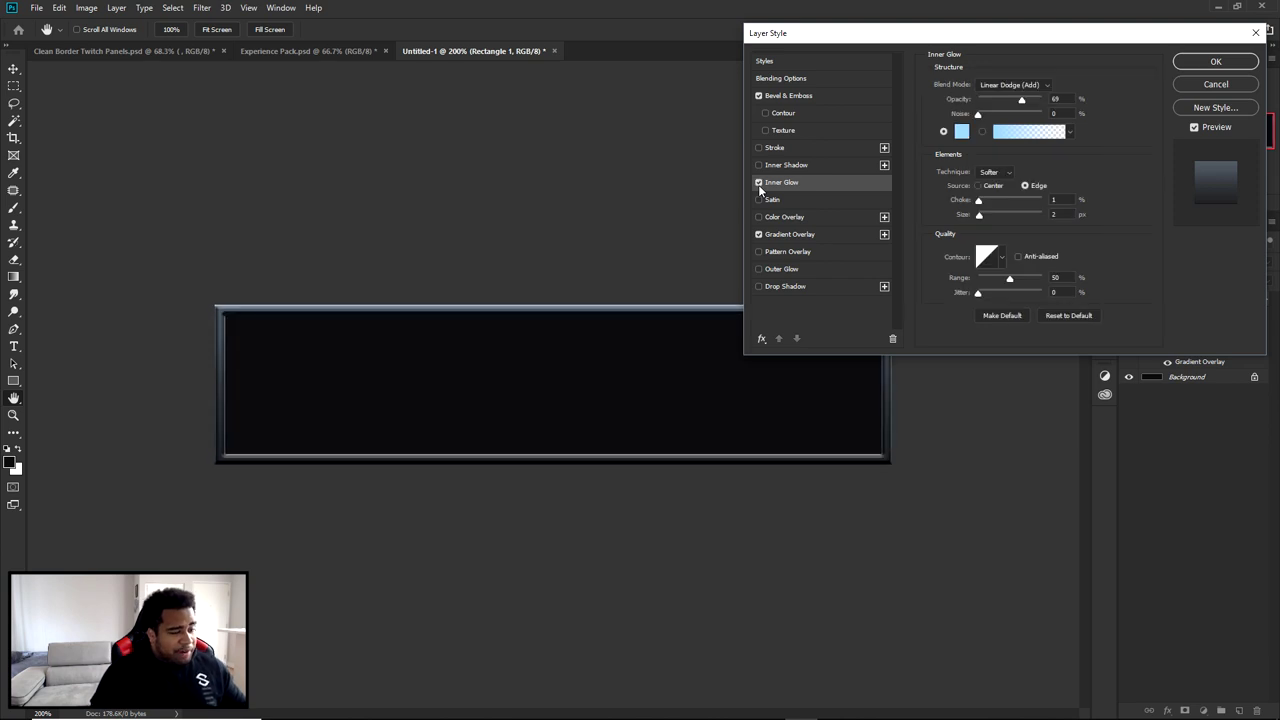
click(758, 183)
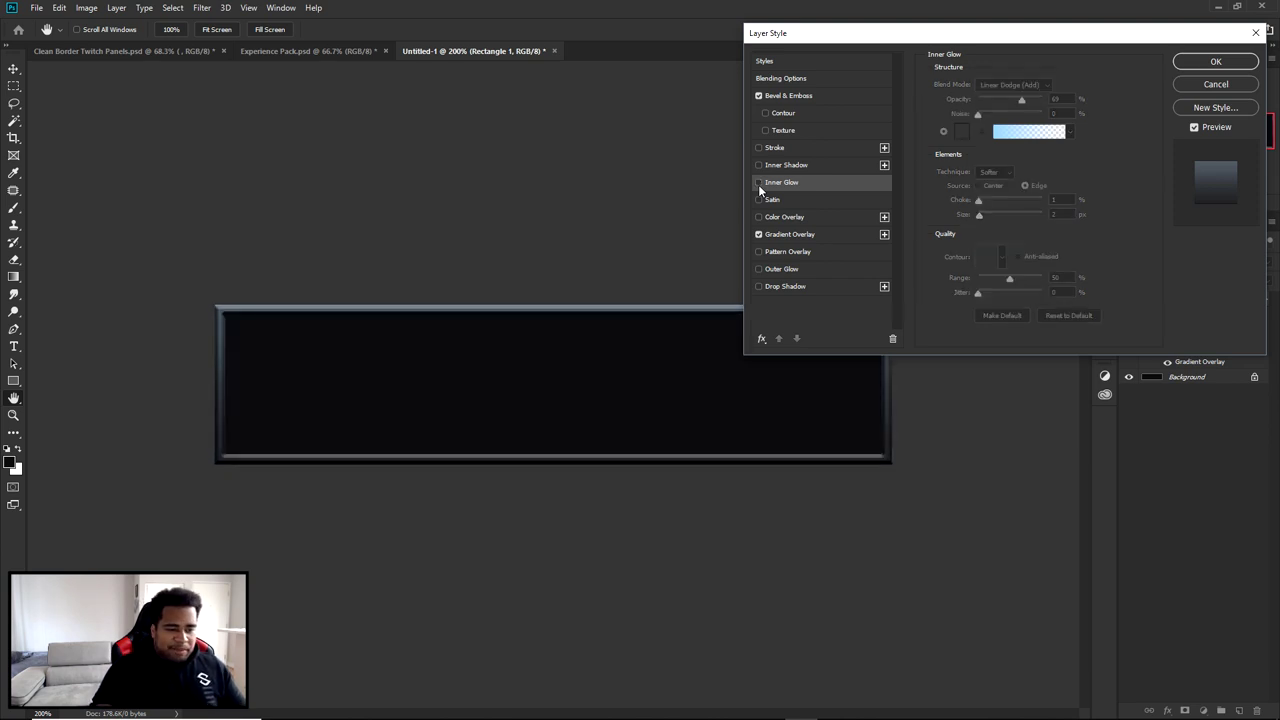
click(758, 183)
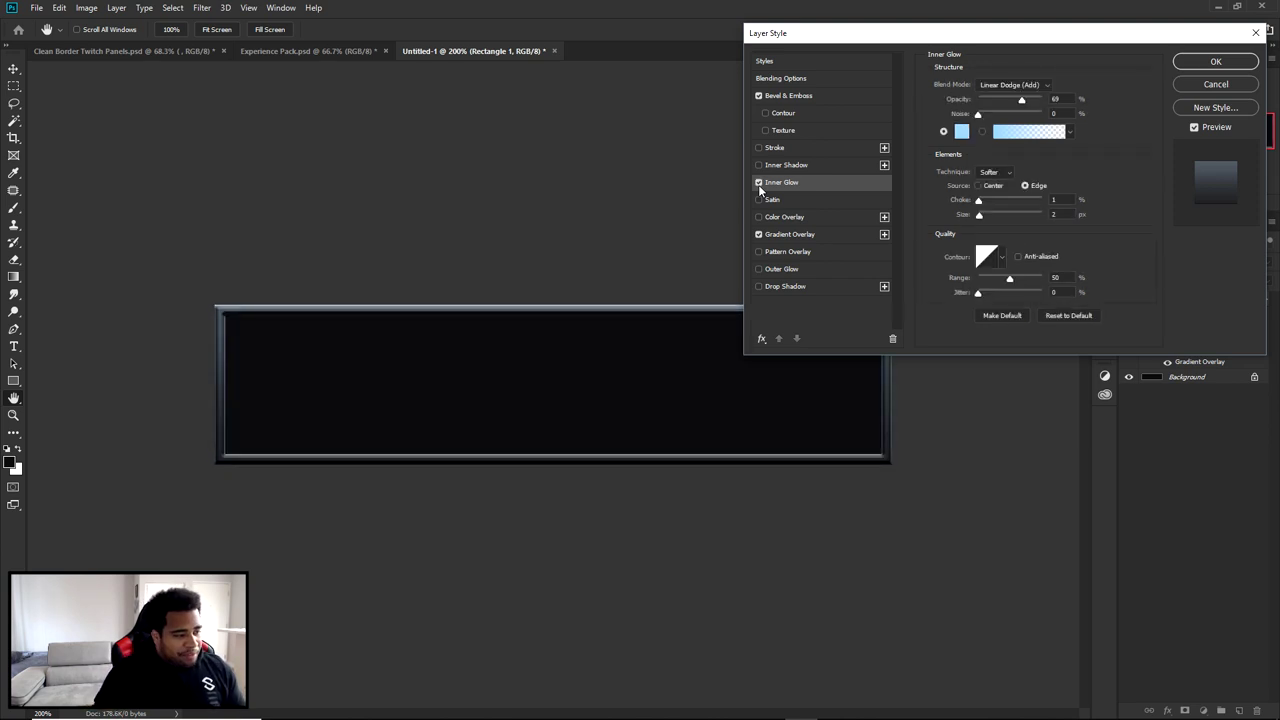
Raise the border's Gradient Overlay opacity to 100%.
click(786, 235)
mouse_move(1027, 100)
mouse_down()
mouse_move(1040, 108)
mouse_move(1029, 101)
mouse_up()
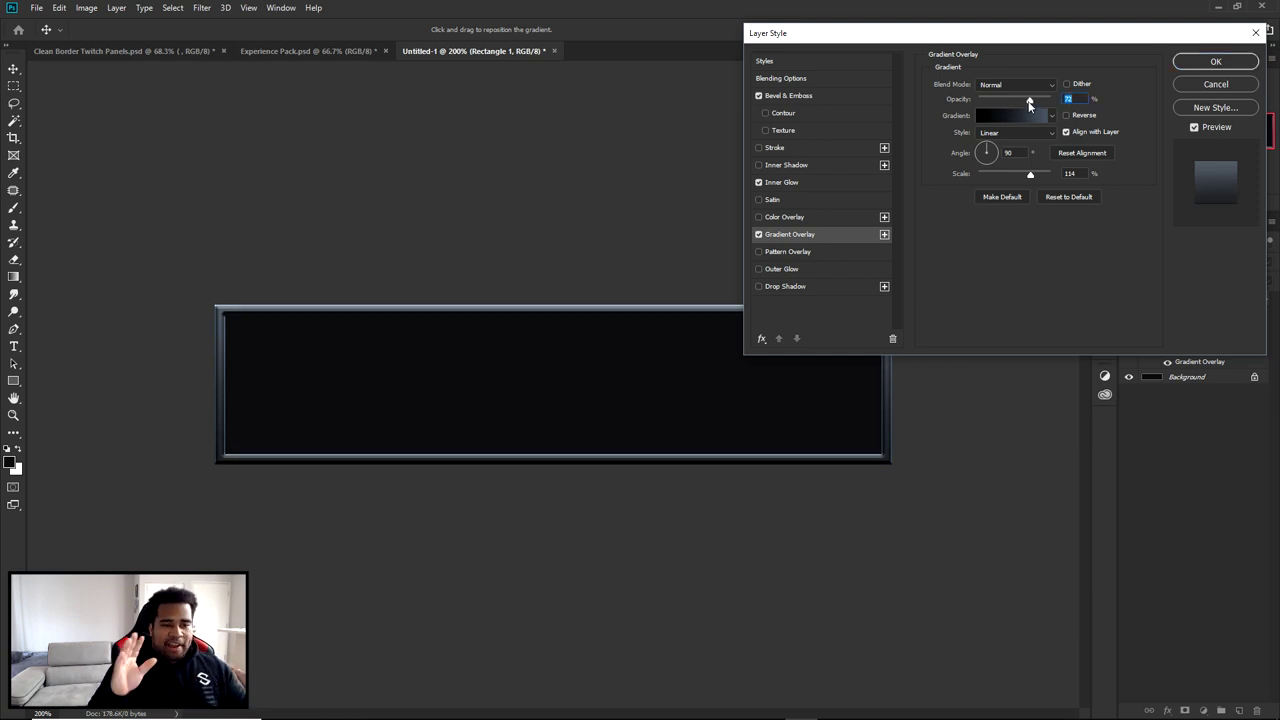
drag(1030, 104, 1052, 101)
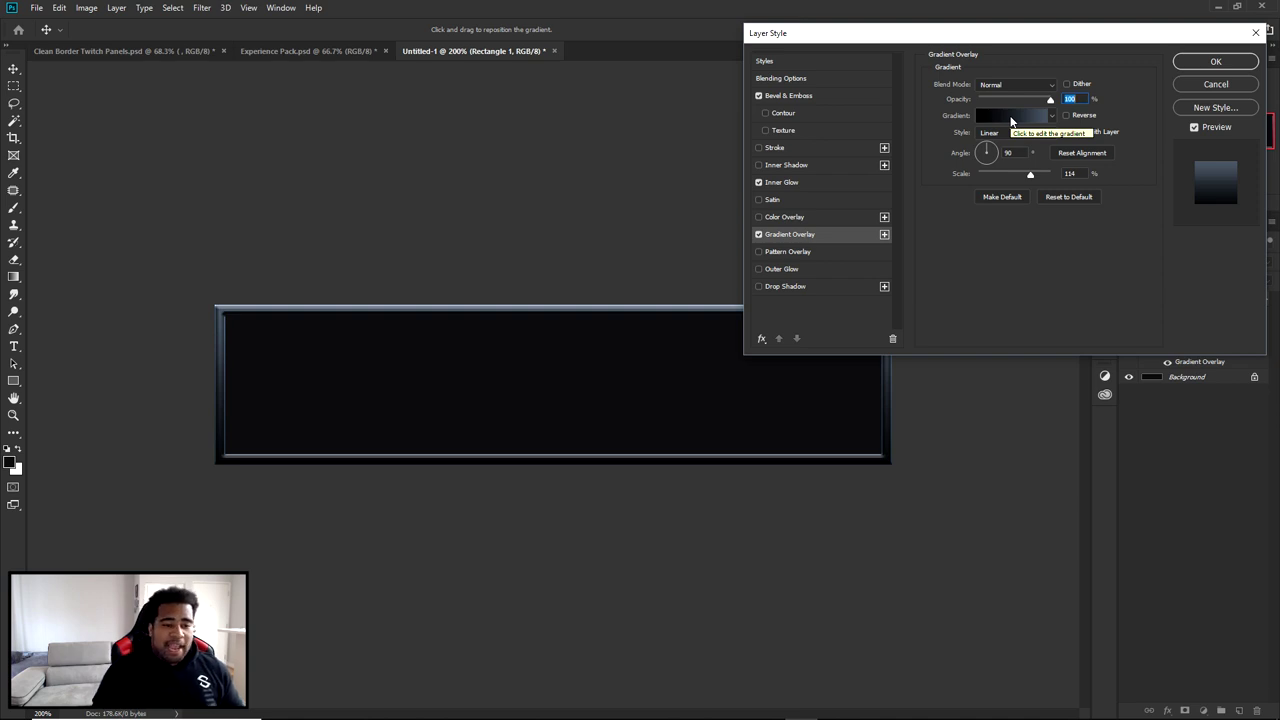
Change the Gradient Overlay's starting color stop from black to the dark blue-gray #32363d.
click(1008, 115)
double_click(843, 414)
drag(1056, 372, 1056, 358)
click(923, 420)
click(871, 438)
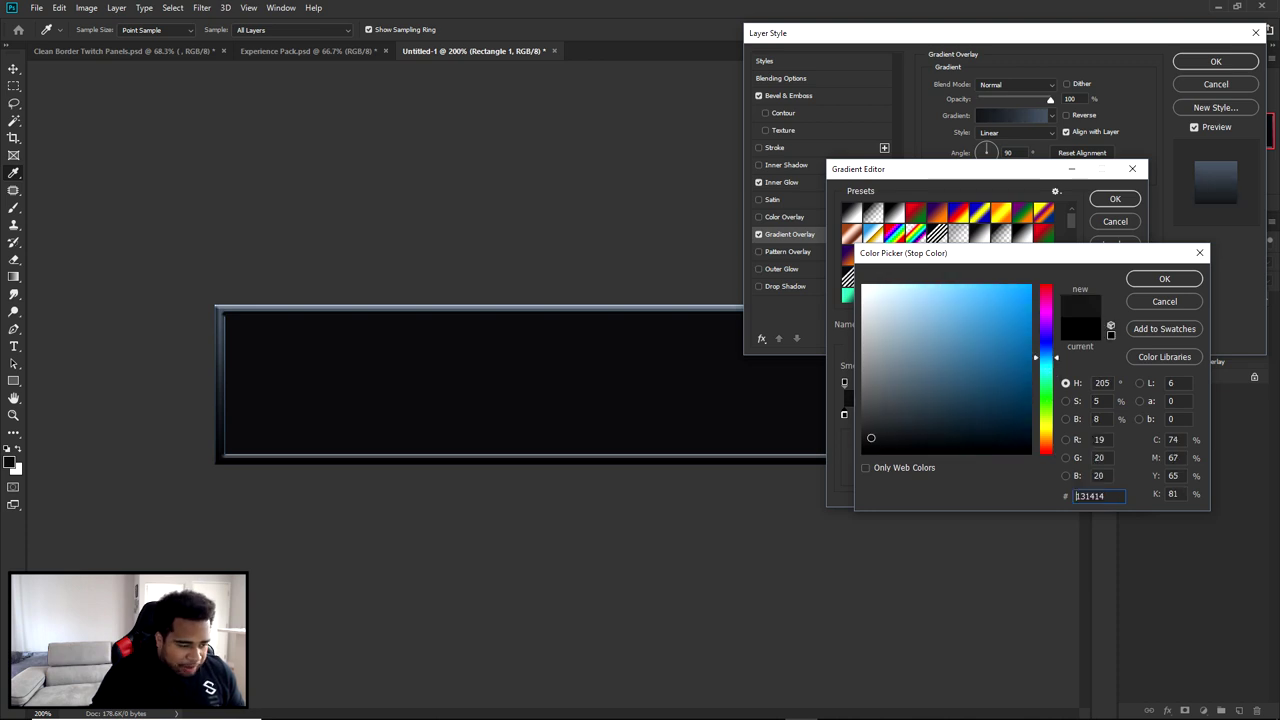
drag(871, 438, 890, 414)
drag(1041, 368, 1040, 348)
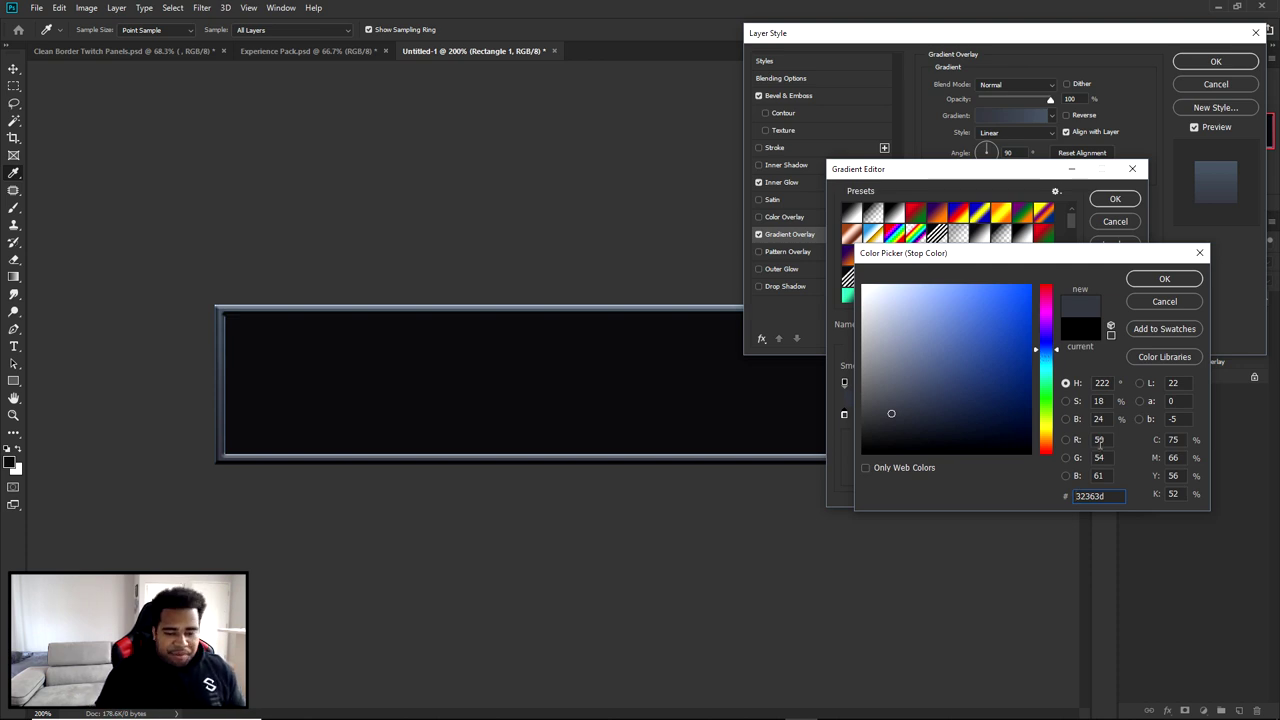
click(1160, 278)
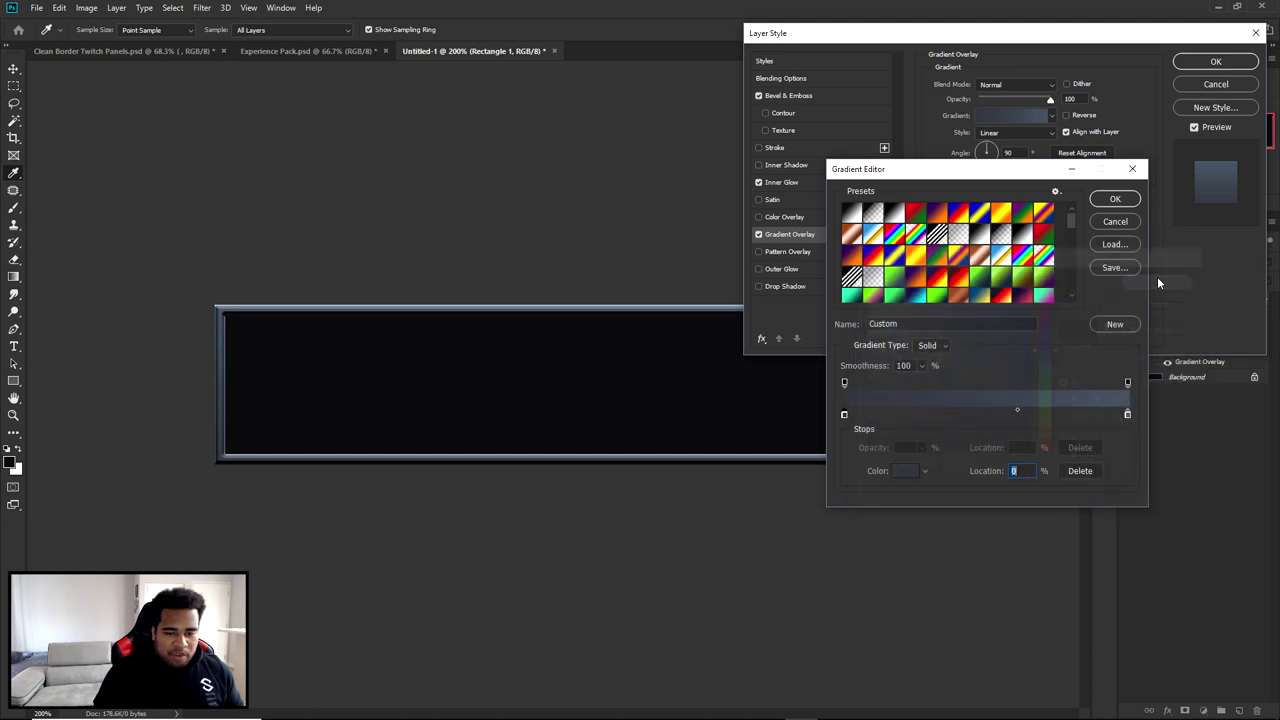
Keep the end color stop at #43505e, move the gradient midpoint to 62% and apply the layer style.
double_click(1128, 413)
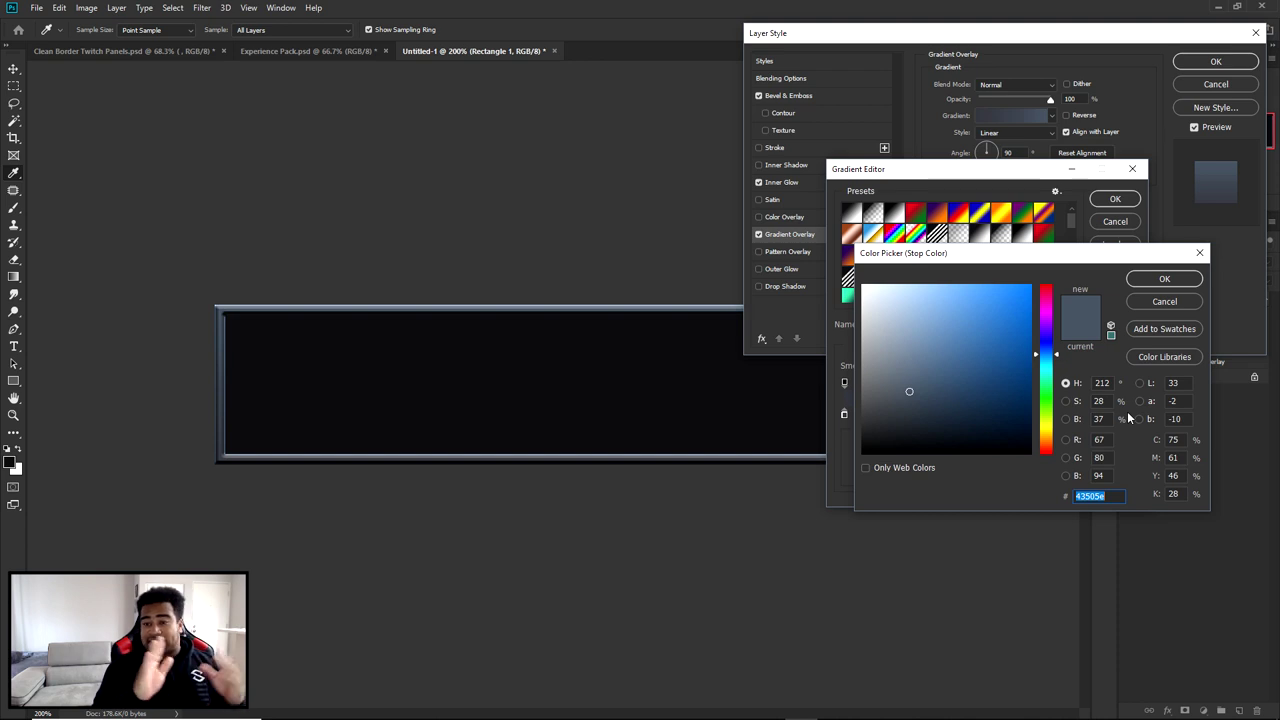
click(1166, 280)
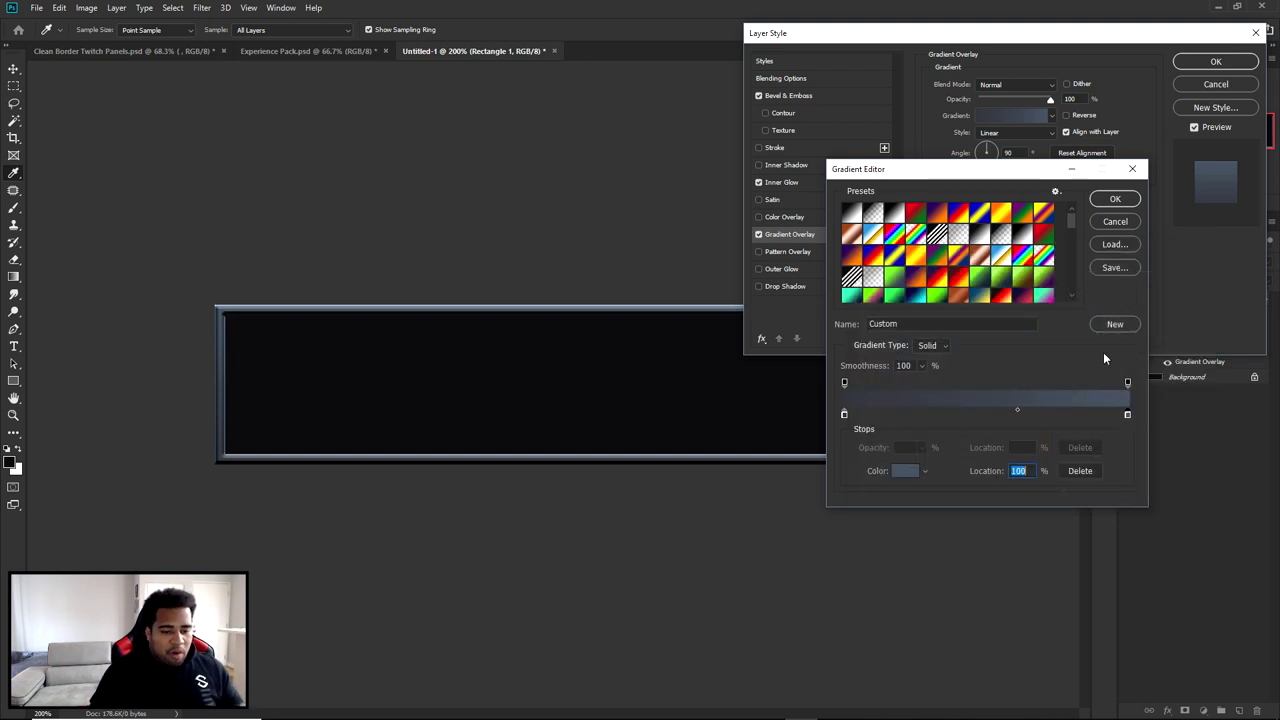
mouse_move(1016, 408)
mouse_down()
mouse_move(984, 409)
mouse_move(1021, 408)
mouse_up()
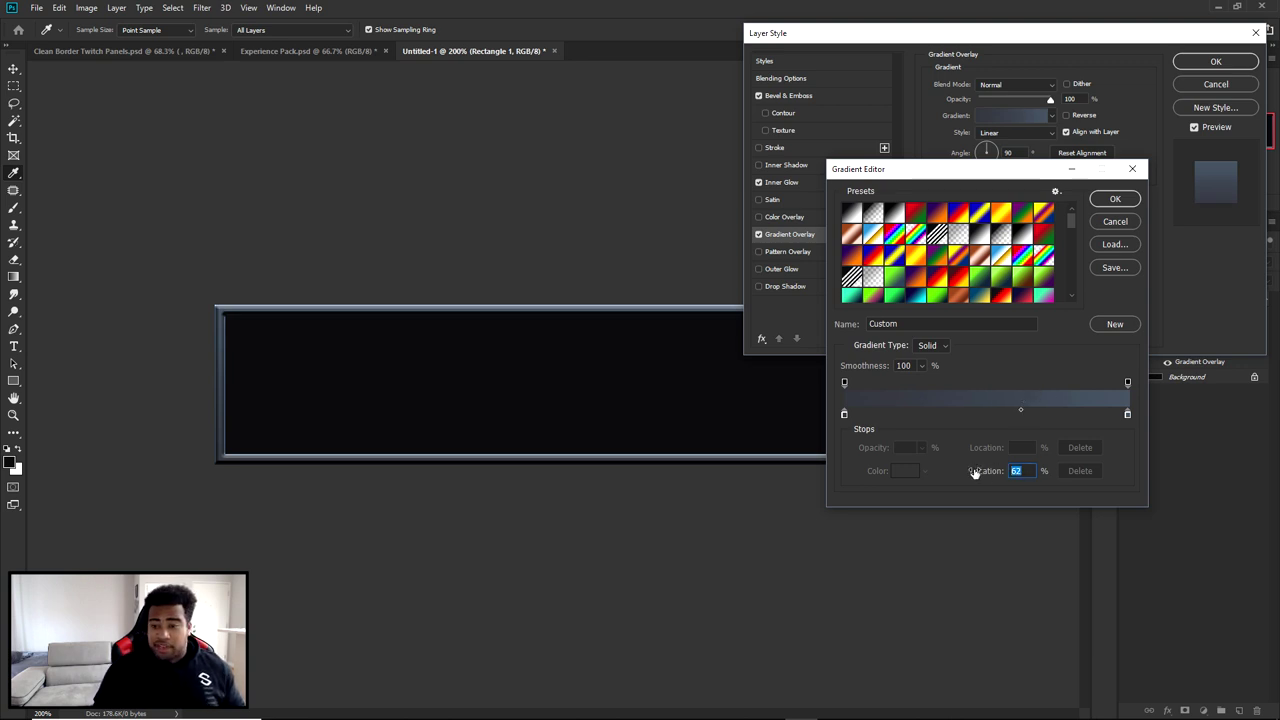
click(1124, 199)
click(1208, 65)
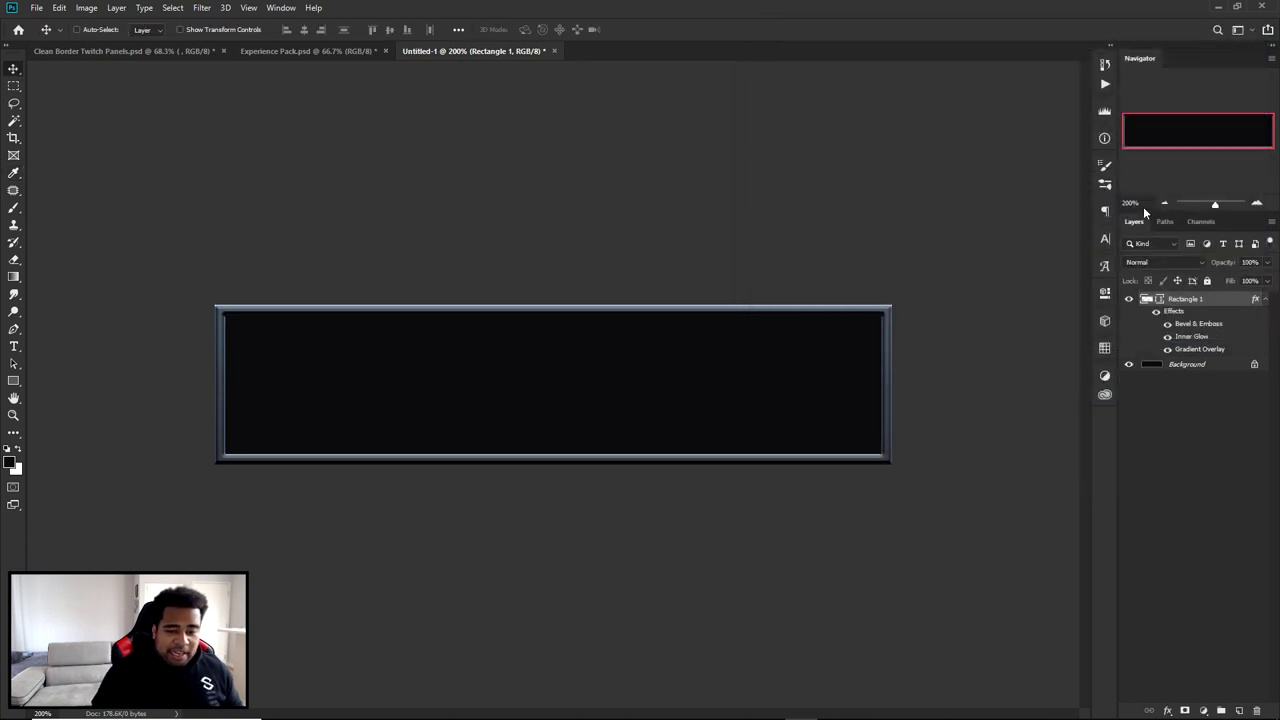
Show how to save Rectangle 1's layer effects as a new style, cancel the saving and view the stored styles.
double_click(1230, 307)
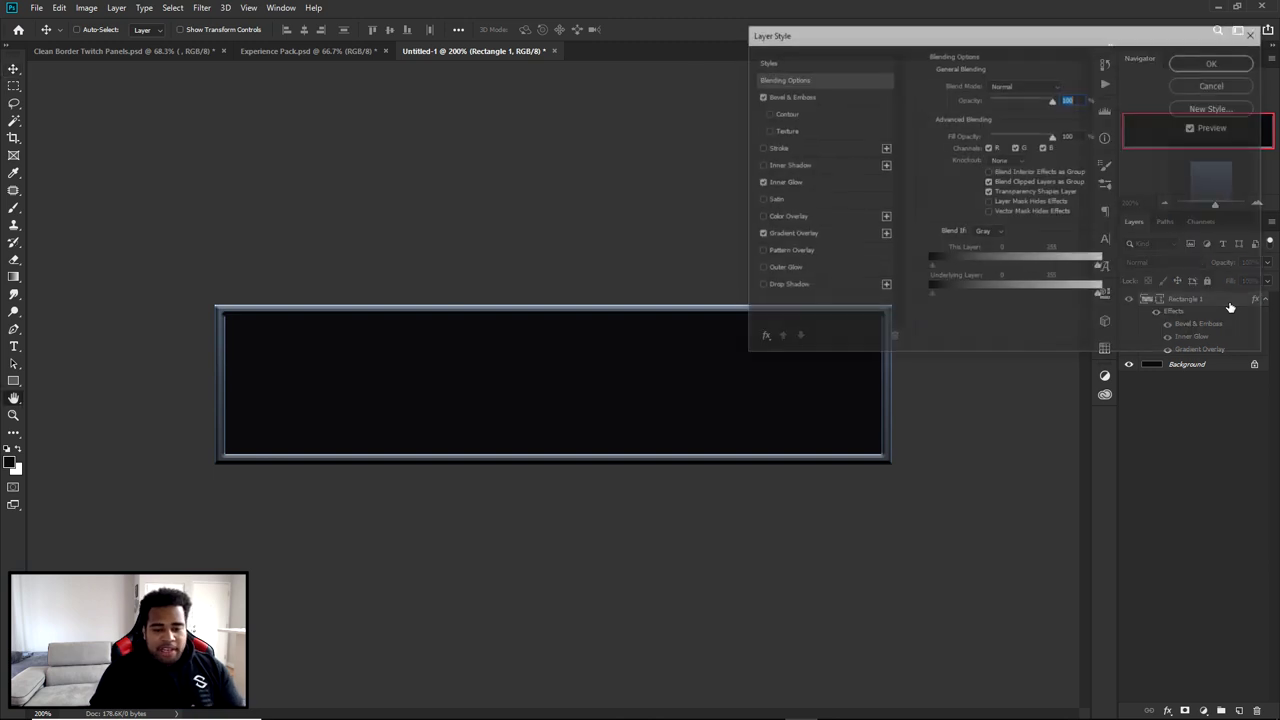
click(1214, 108)
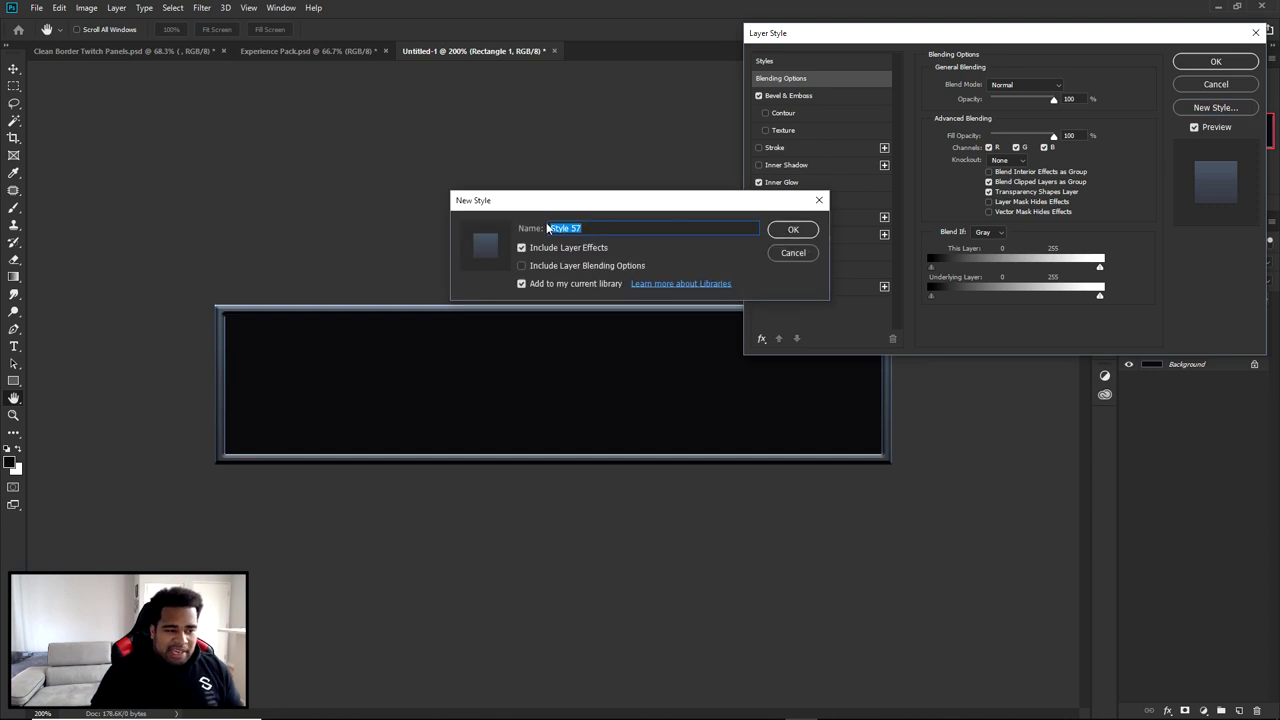
click(793, 253)
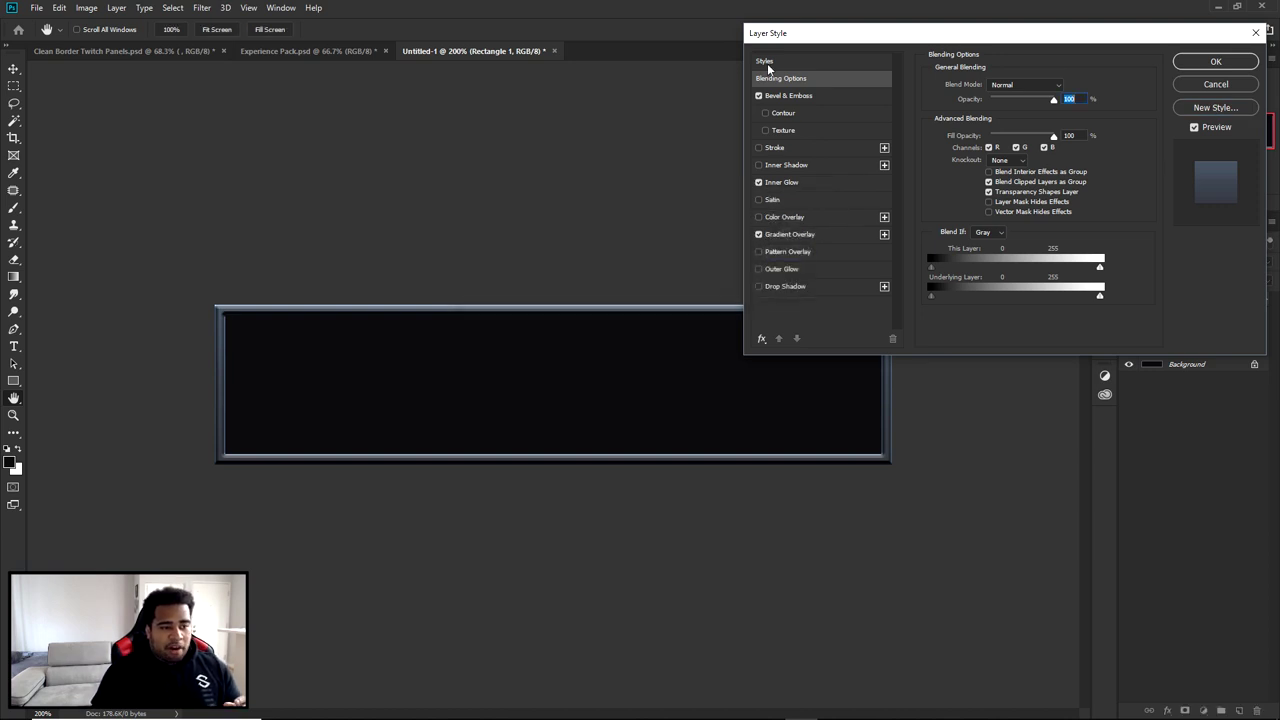
click(765, 62)
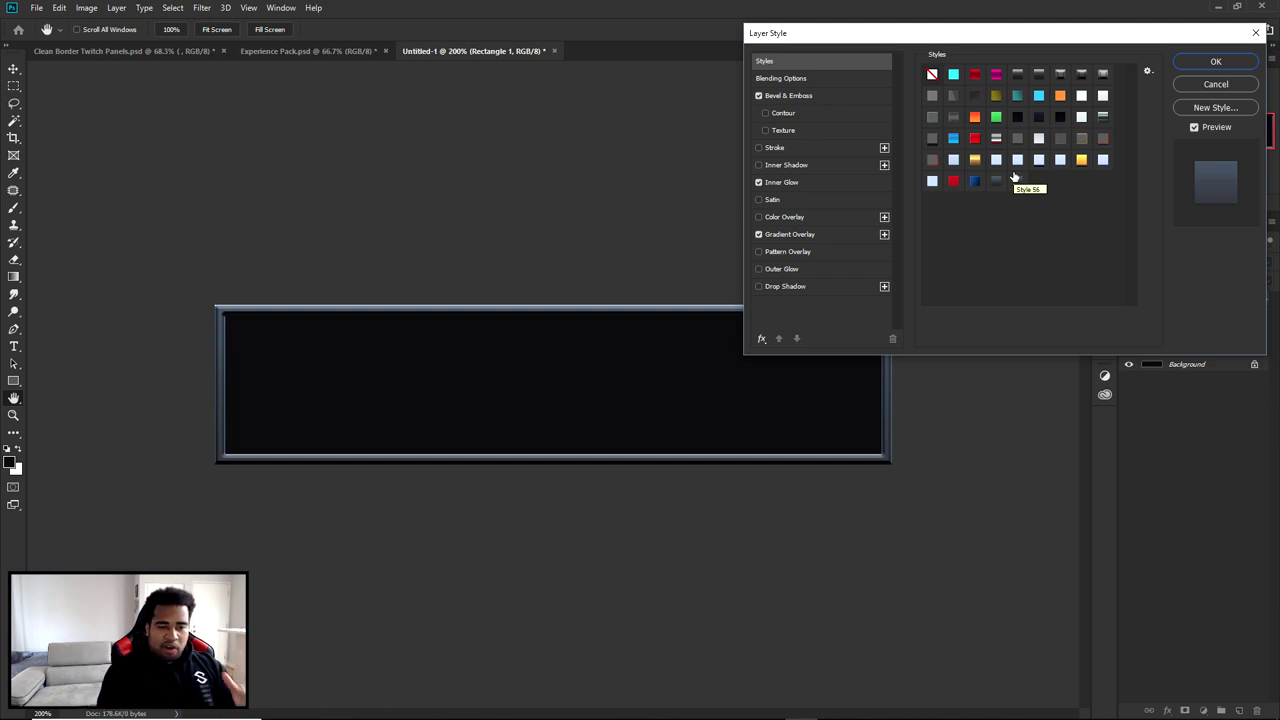
click(1194, 64)
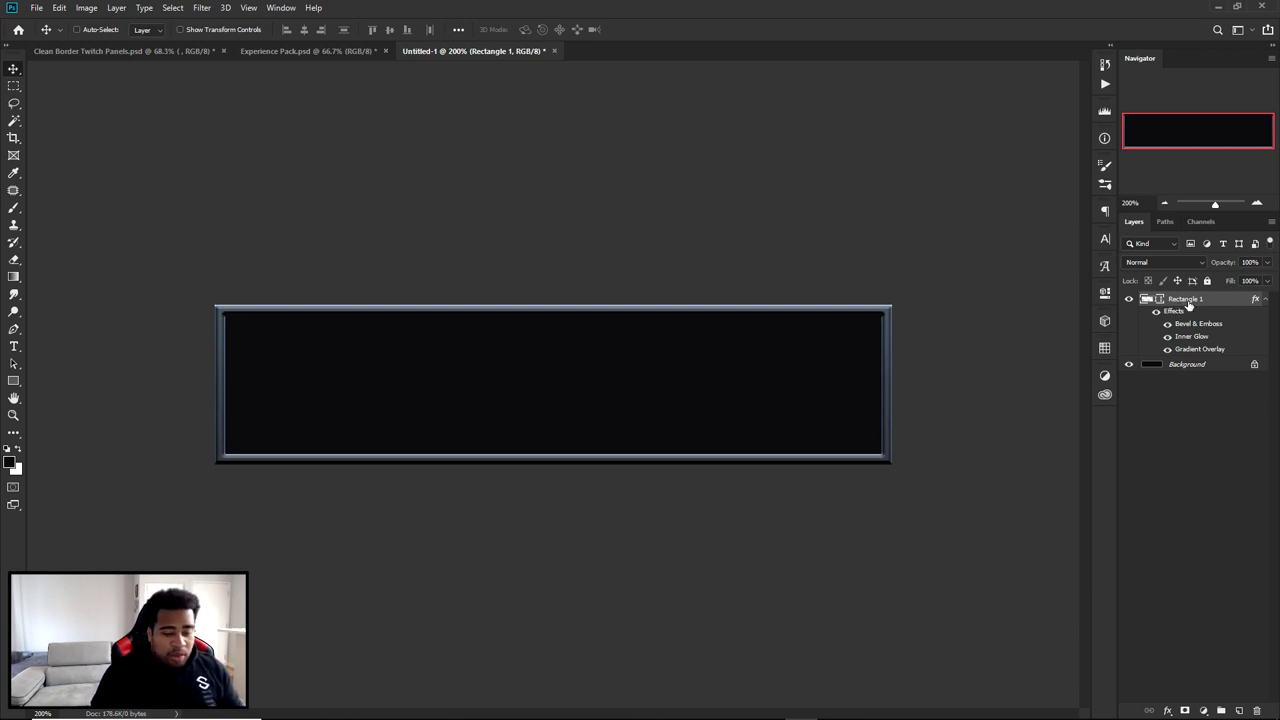
Try a thicker outline on the rectangle, up to 17 px, and return its stroke width to 8 px.
key(u)
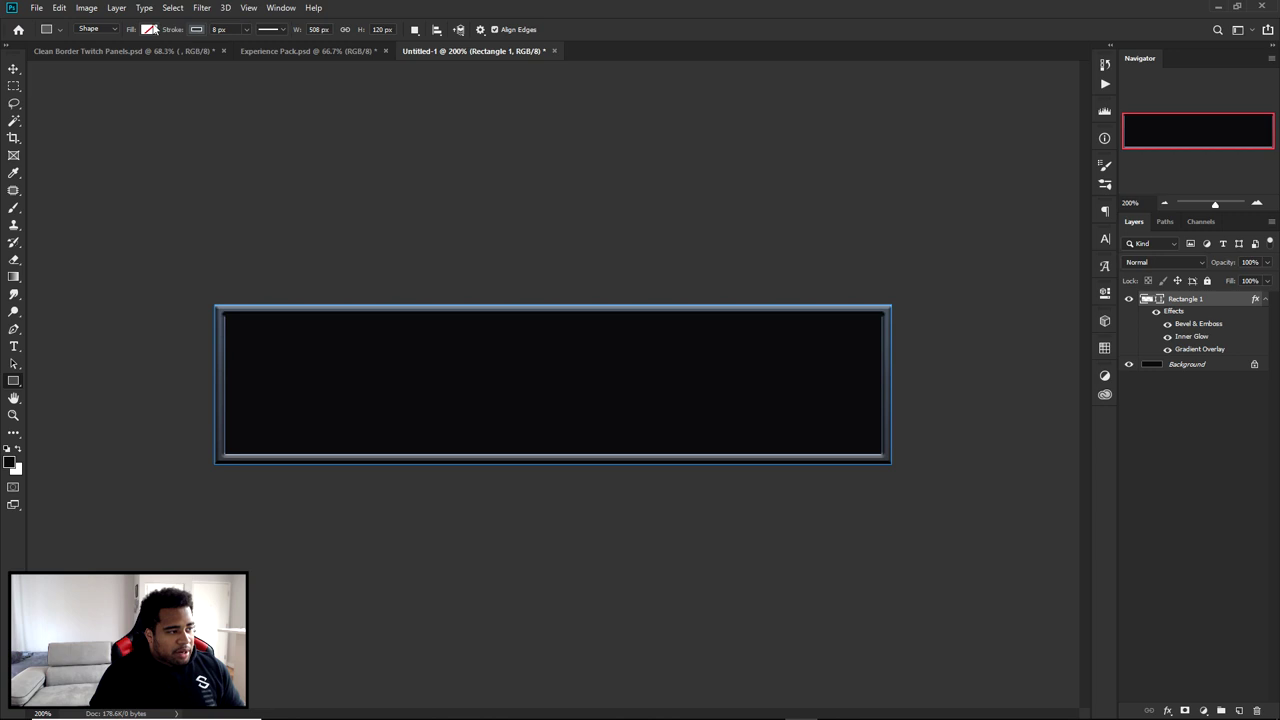
click(1104, 292)
double_click(976, 372)
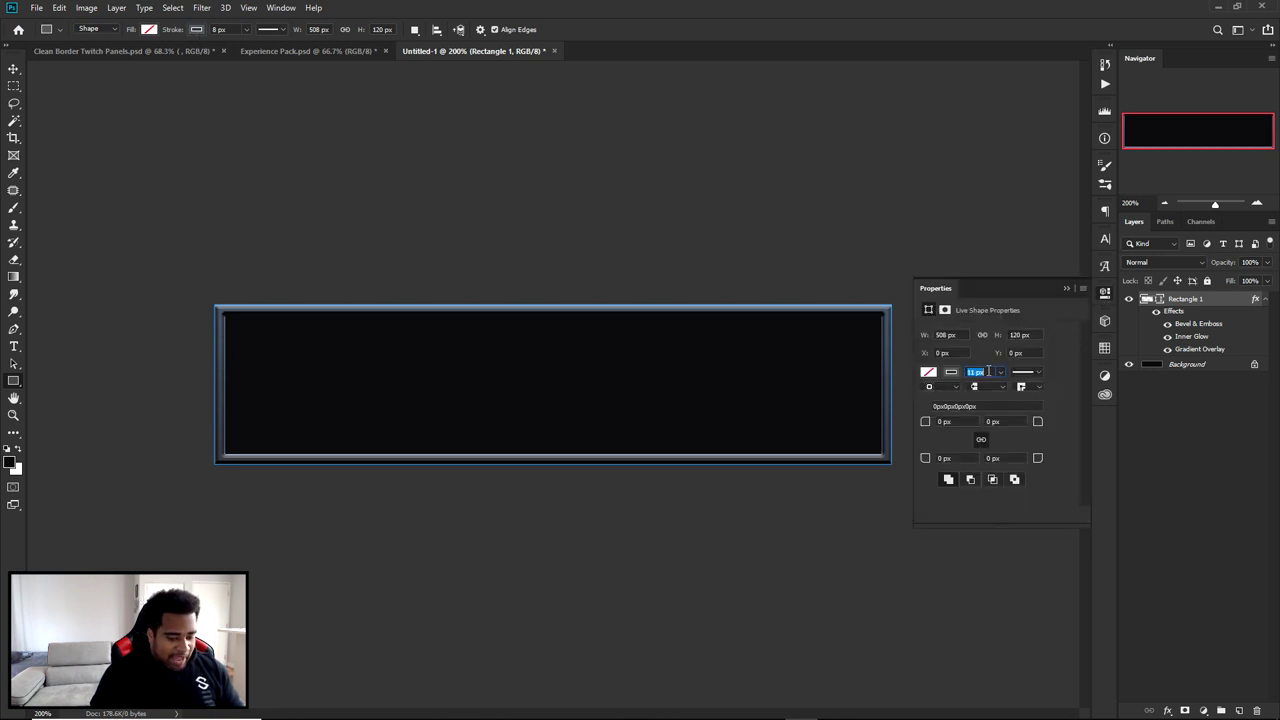
key(Up)
key(Up)
key(Up)
key(Up)
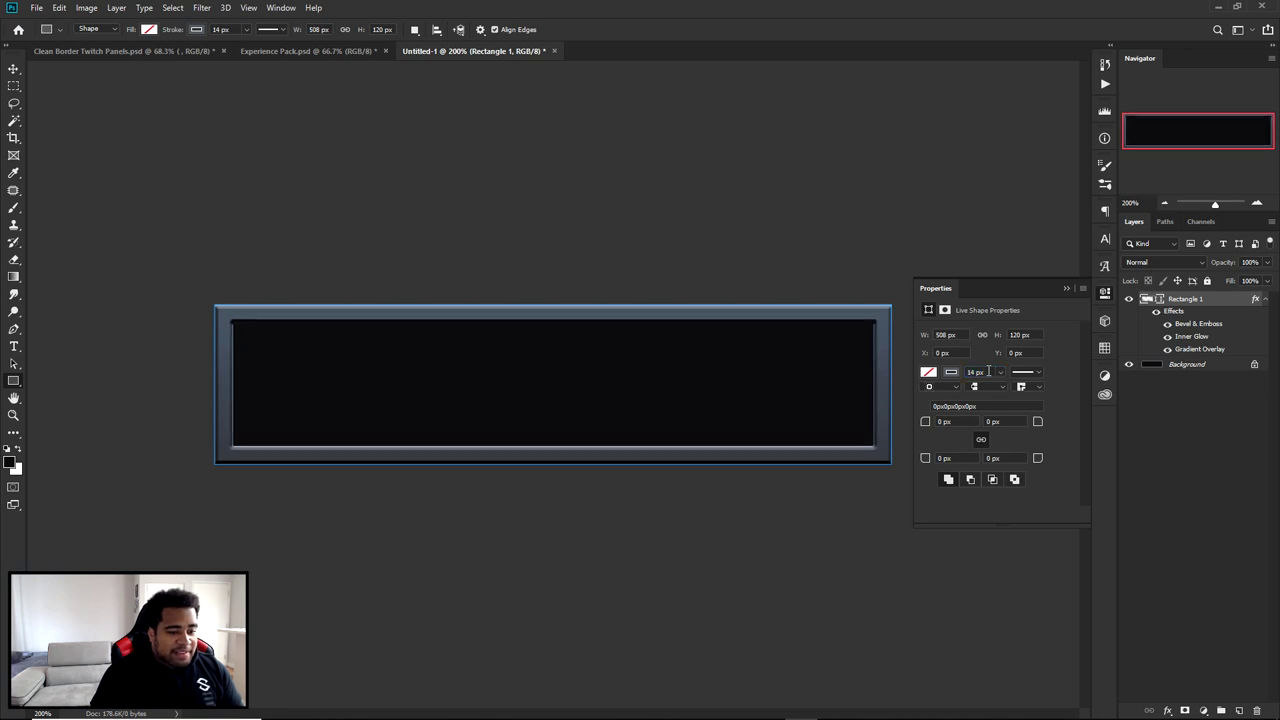
key(Up)
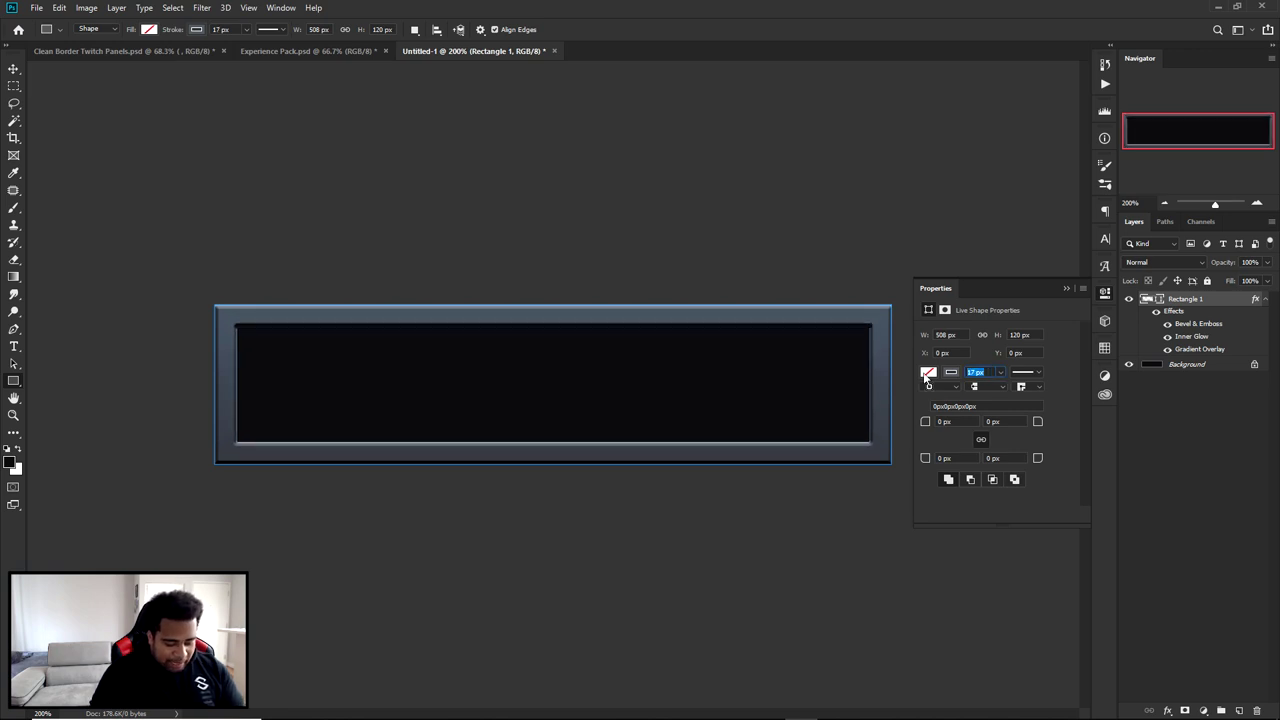
text(8)
key(Return)
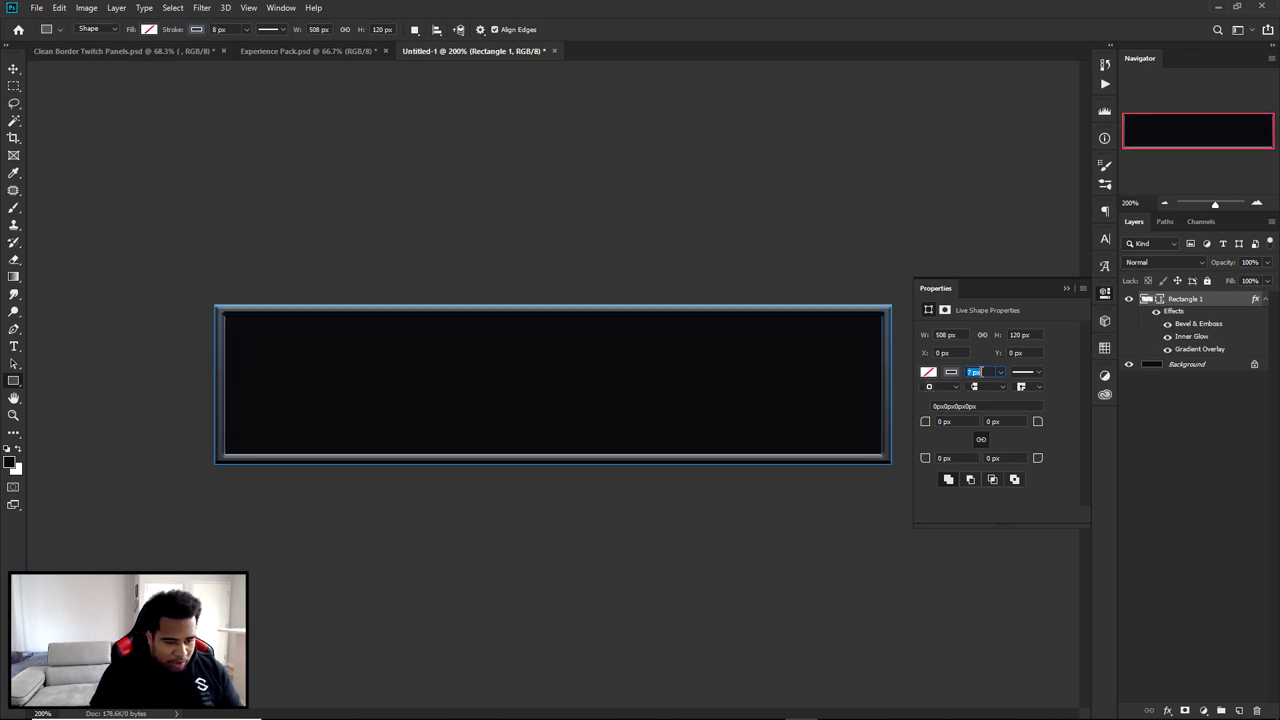
Try a 7 px stroke width on the rectangle and restore it to 8 px.
key(Down)
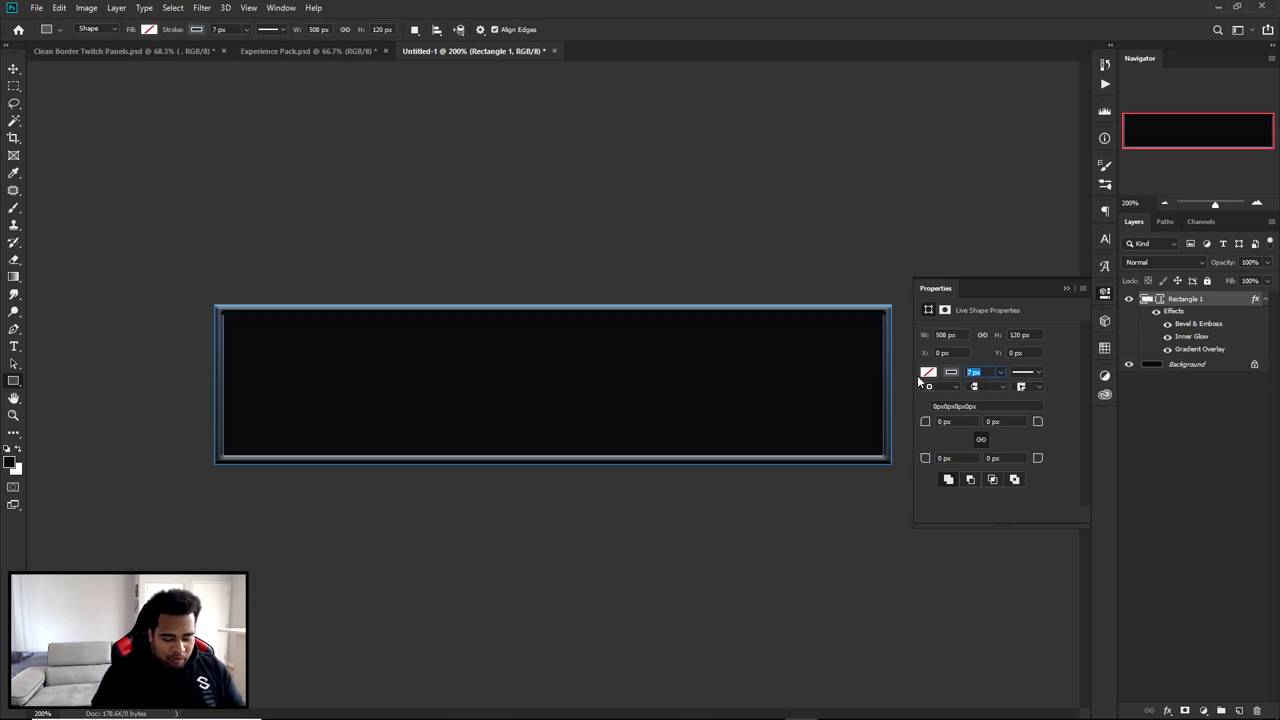
key(Up)
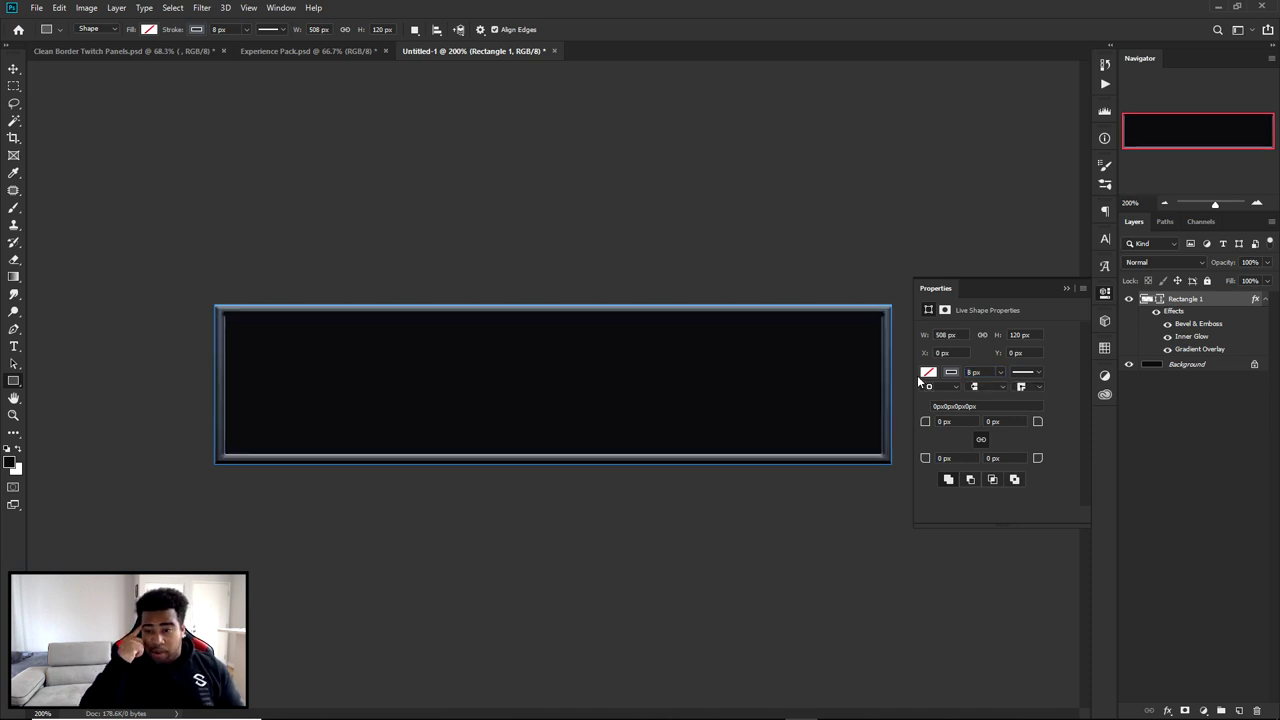
click(1107, 293)
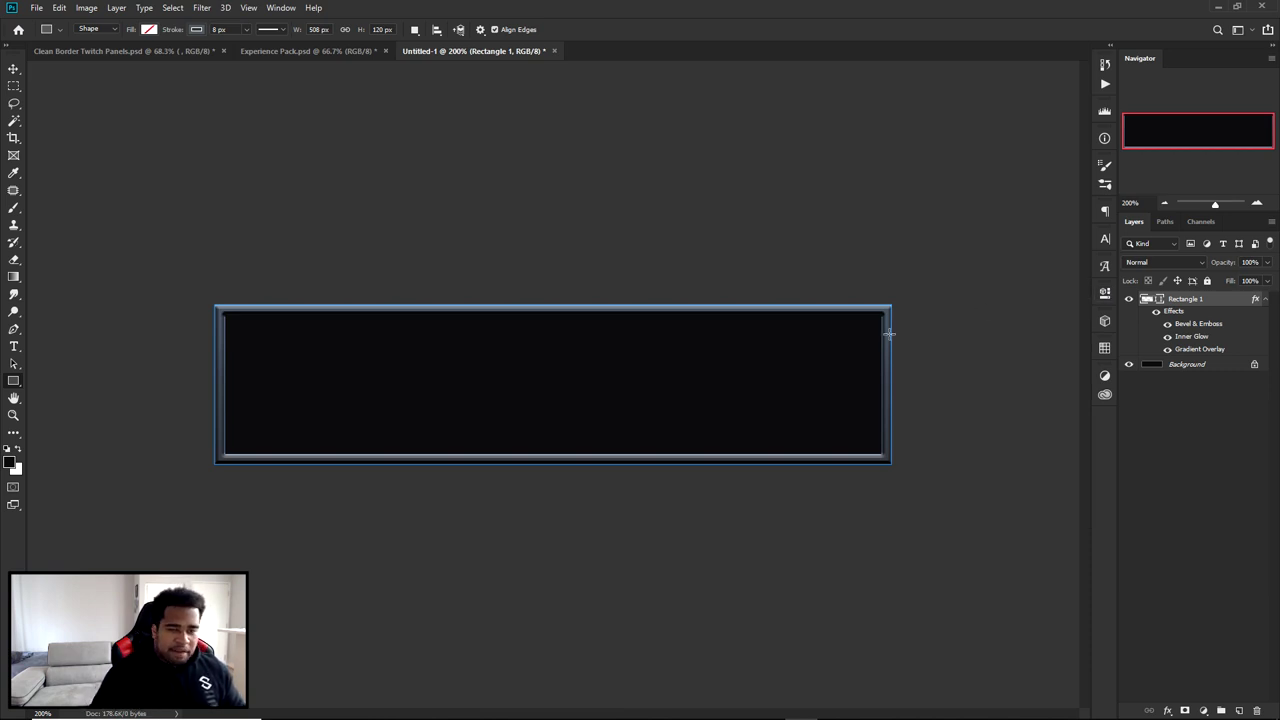
key(v)
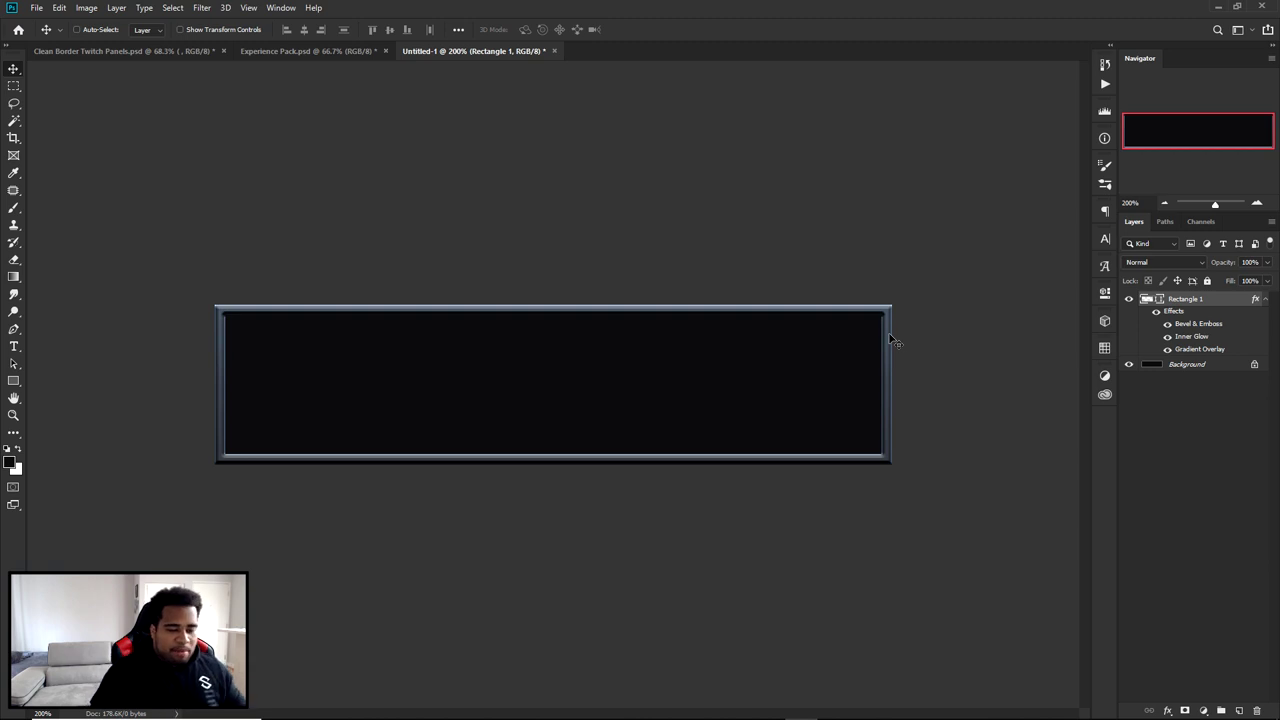
Add a new layer between the Background layer and the border rectangle.
click(1198, 365)
key(ctrl+shift+n)
key(Return)
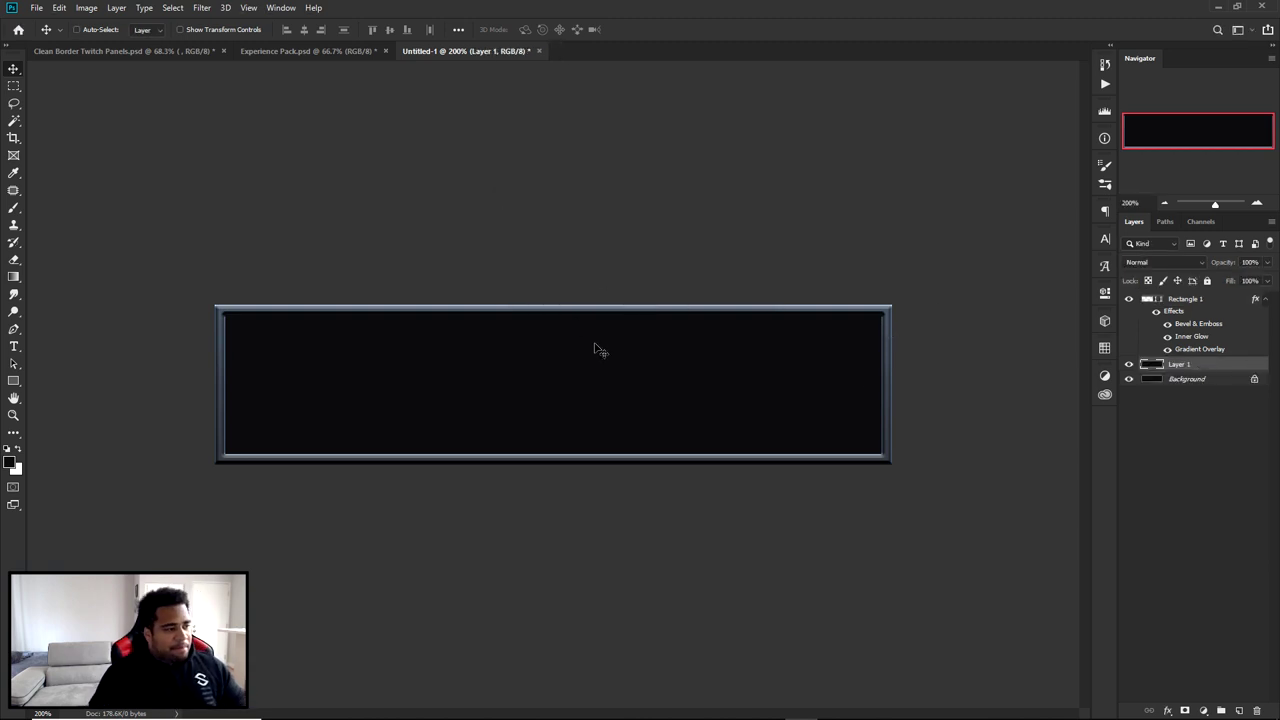
Add 1% Gaussian, monochromatic noise to Layer 1, comparing the effect with and without the monochromatic option.
click(203, 8)
mouse_move(228, 198)
click(388, 195)
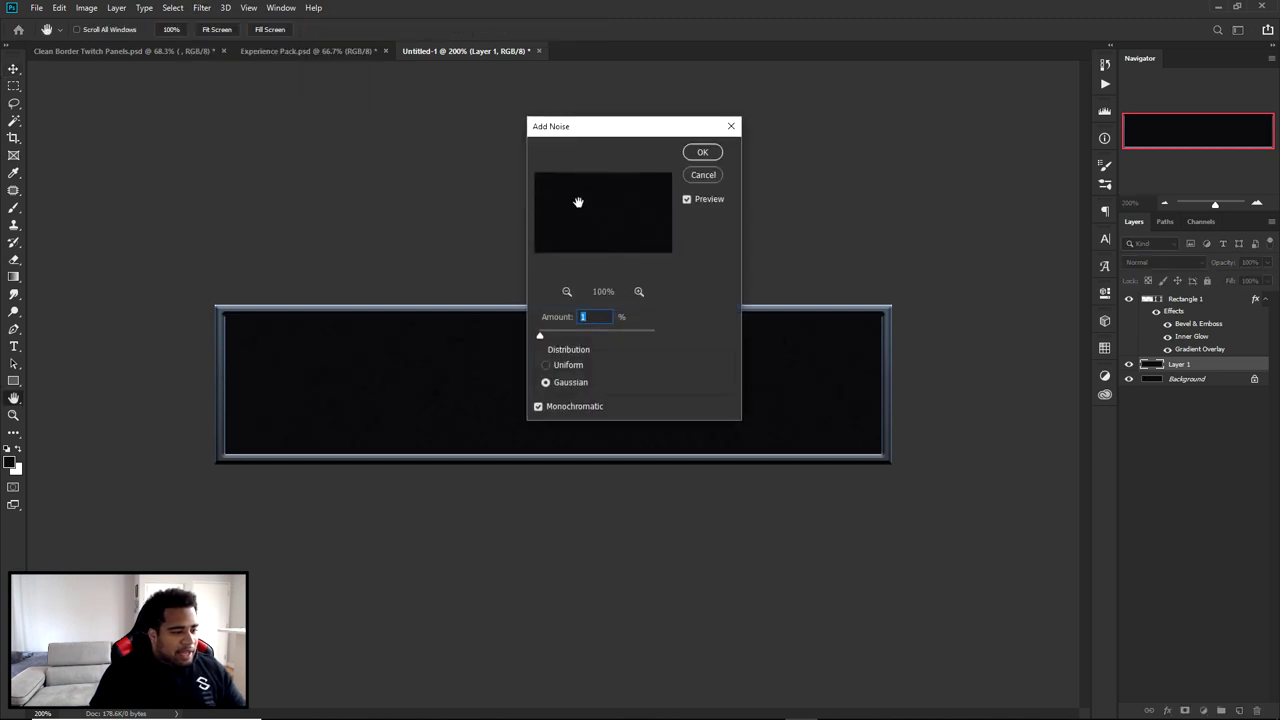
drag(558, 129, 607, 78)
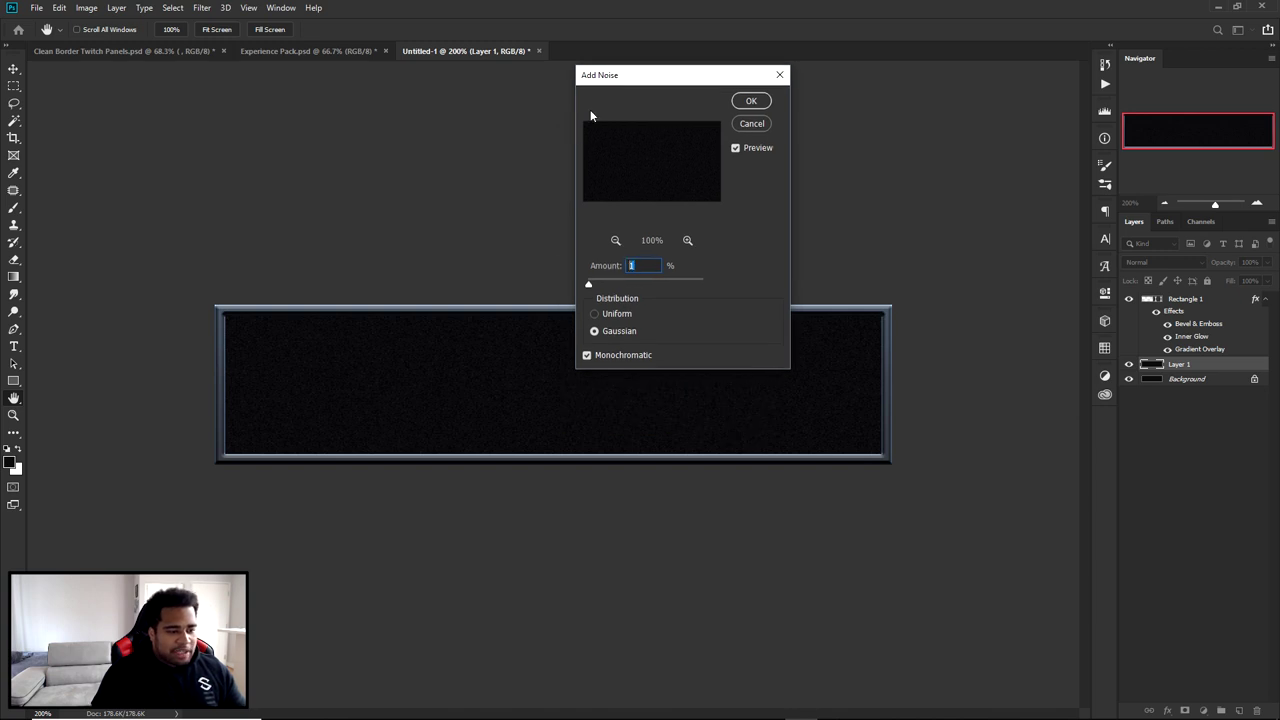
click(600, 331)
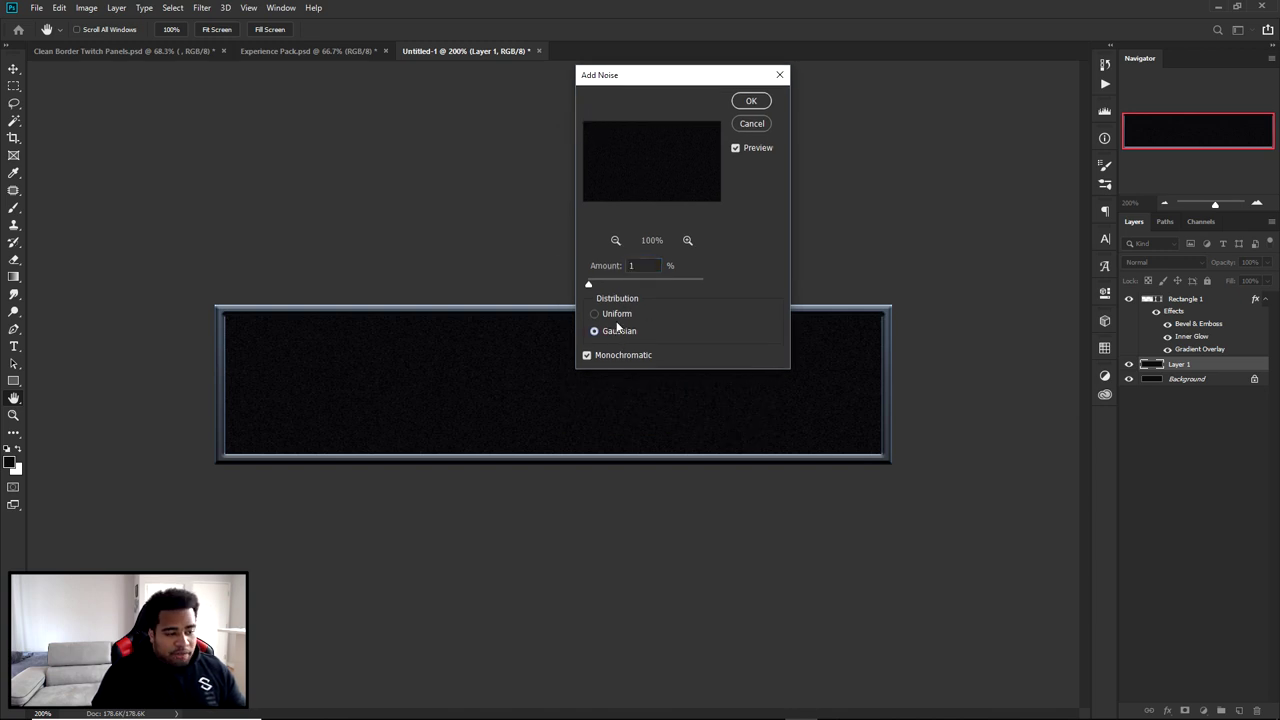
click(588, 356)
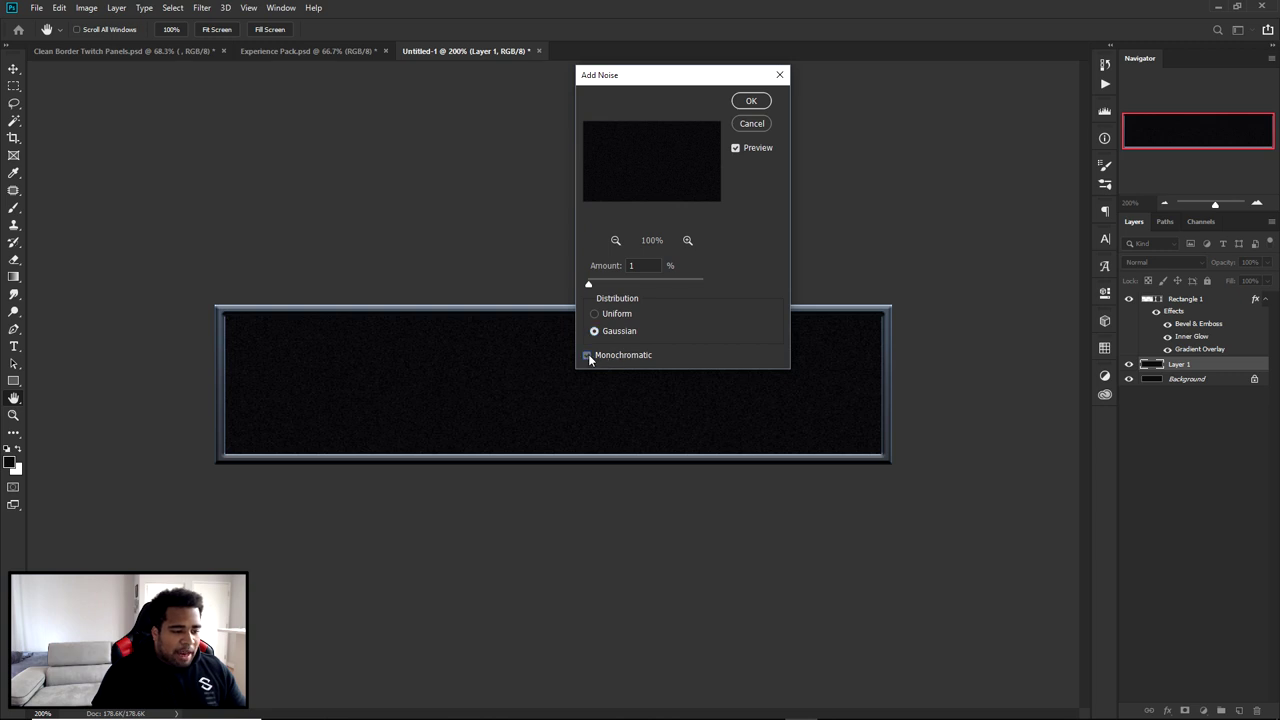
click(588, 357)
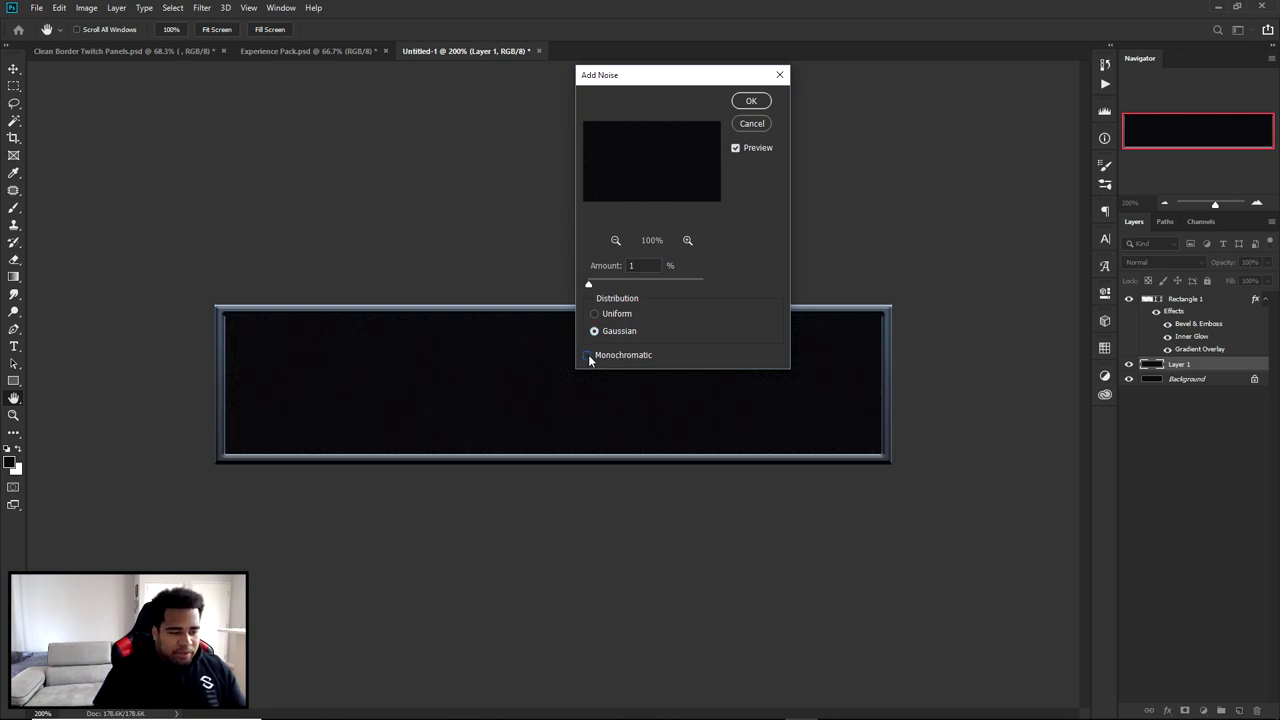
click(588, 358)
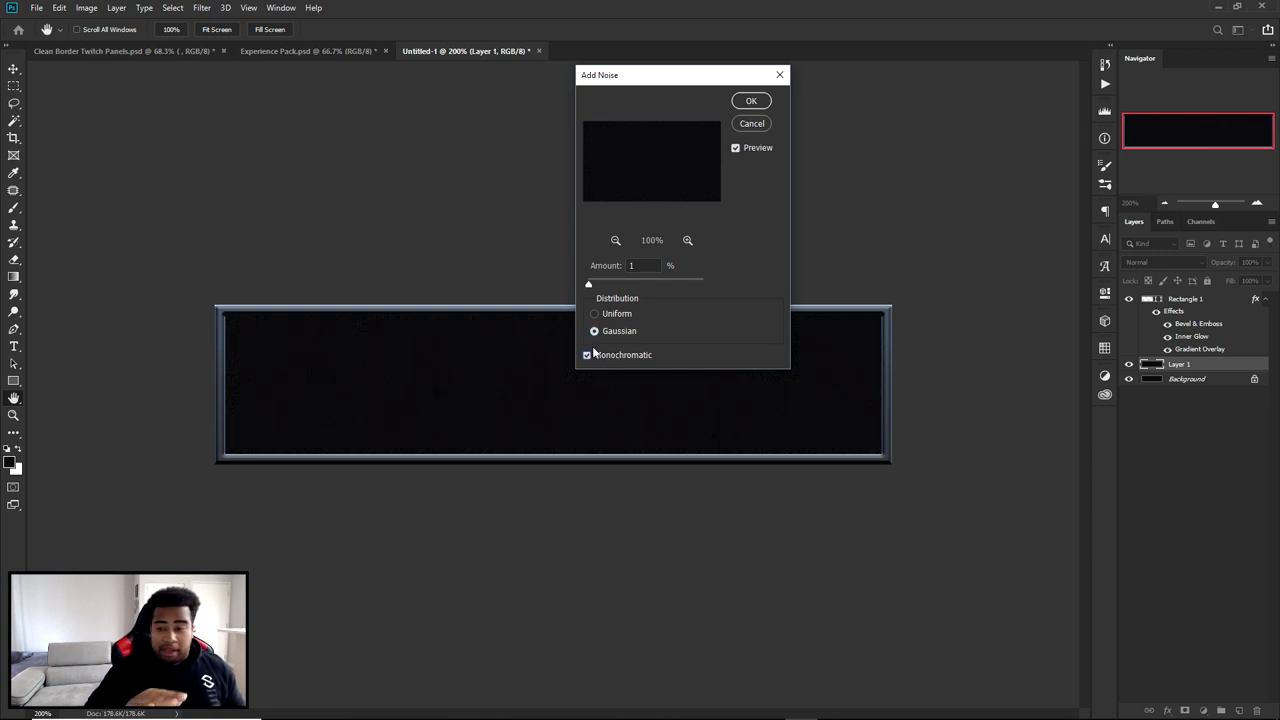
click(751, 101)
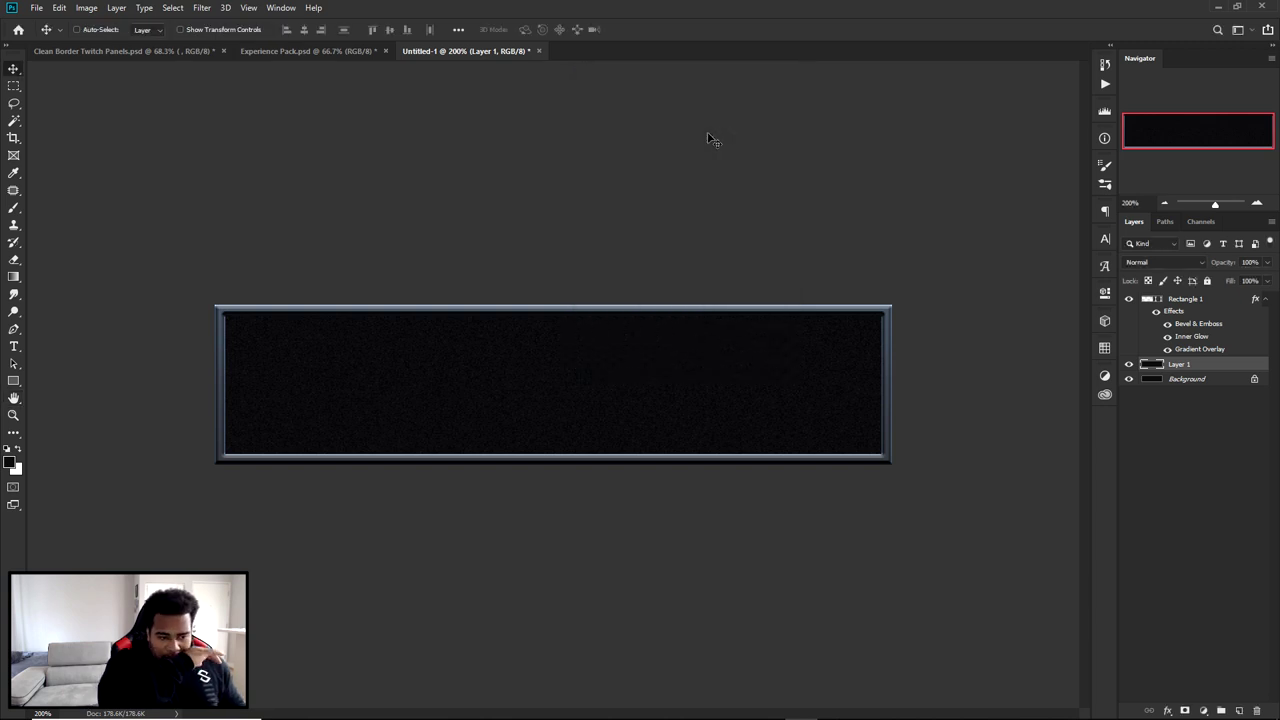
View the finished panels in Clean Border Twitch Panels.psd as a reference for the layout.
key(ctrl+minus)
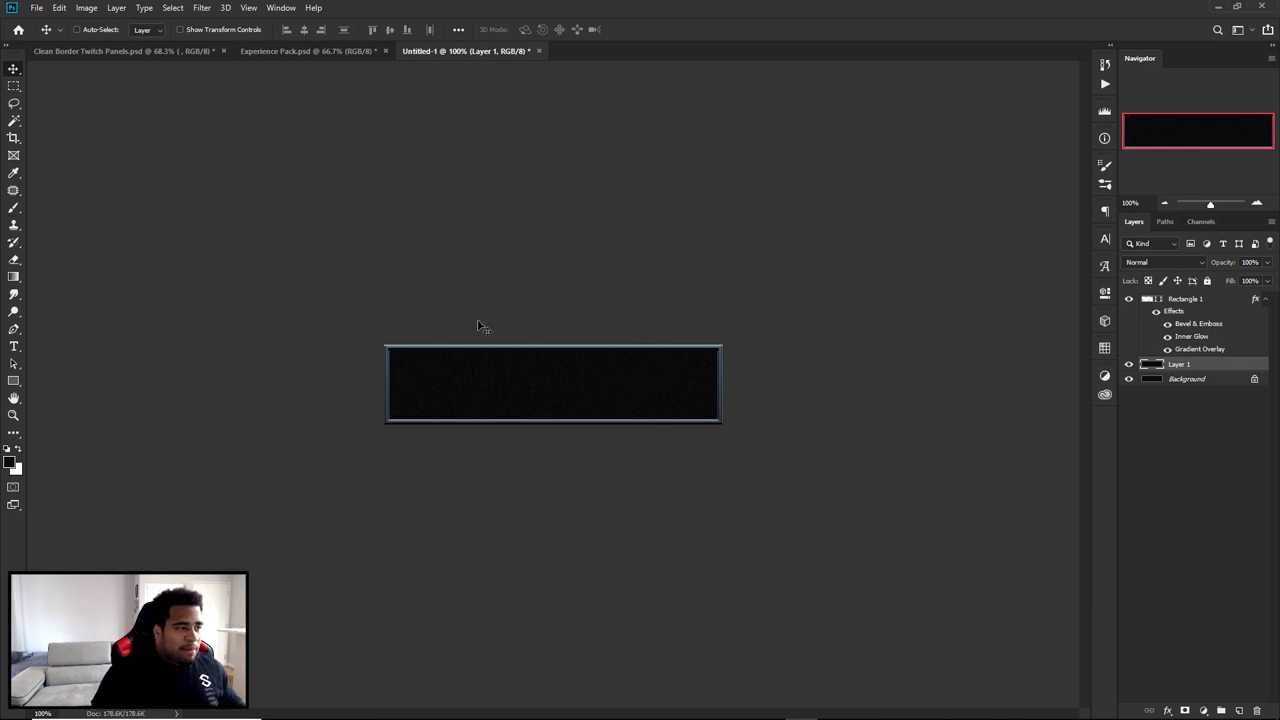
click(120, 55)
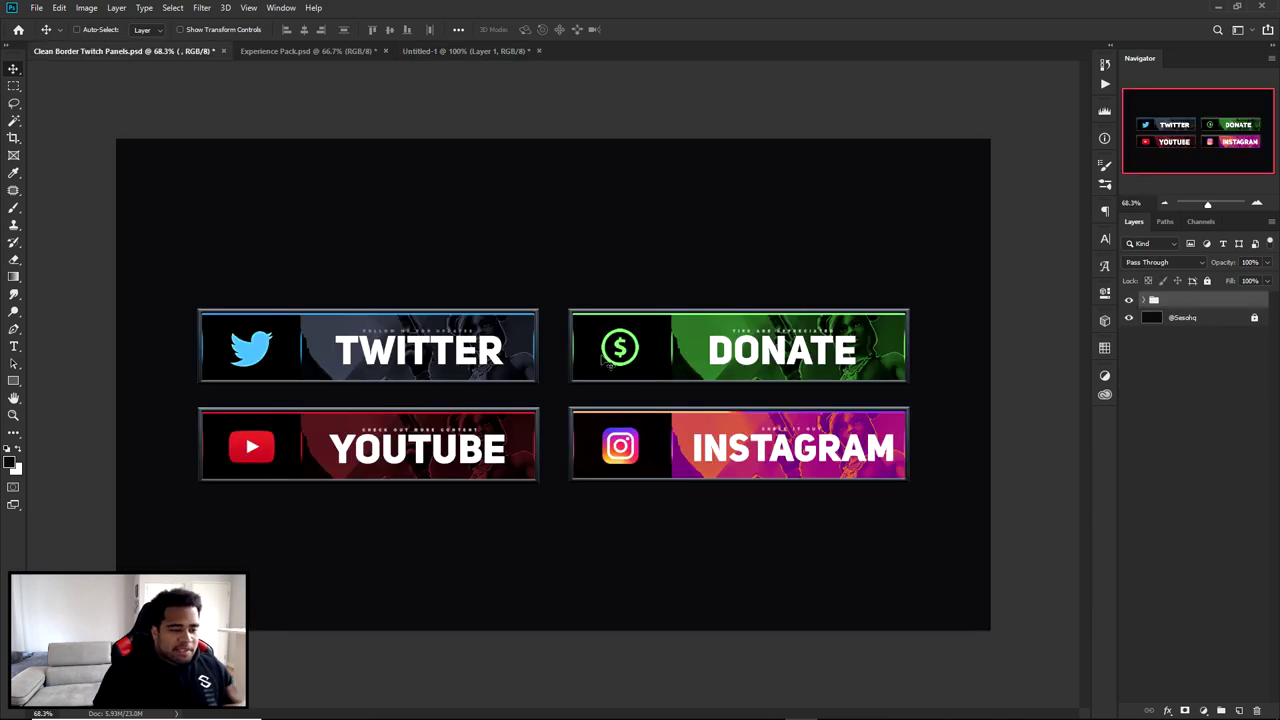
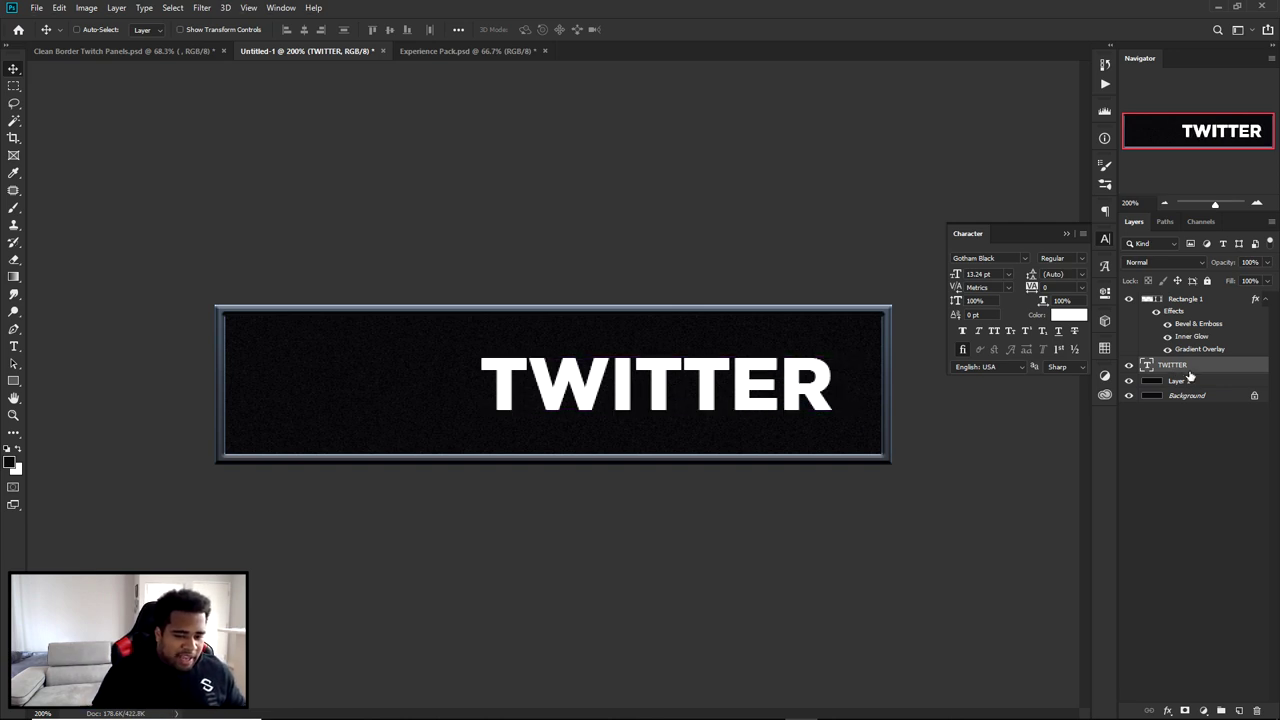
Duplicate the TWITTER text layer, move the copy above the original and change its text to "FOLLOW ME FOR UPDATES".
key(ctrl+j)
drag(773, 380, 766, 330)
double_click(760, 327)
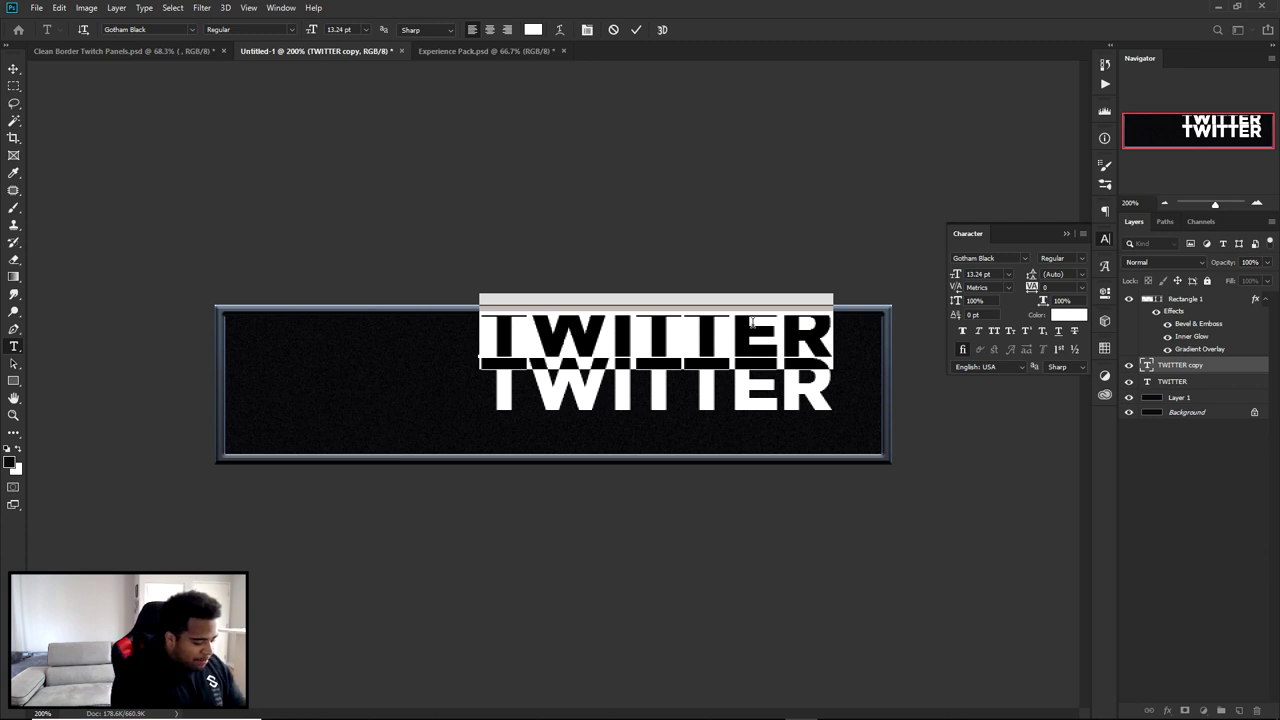
text(FOLLOW M)
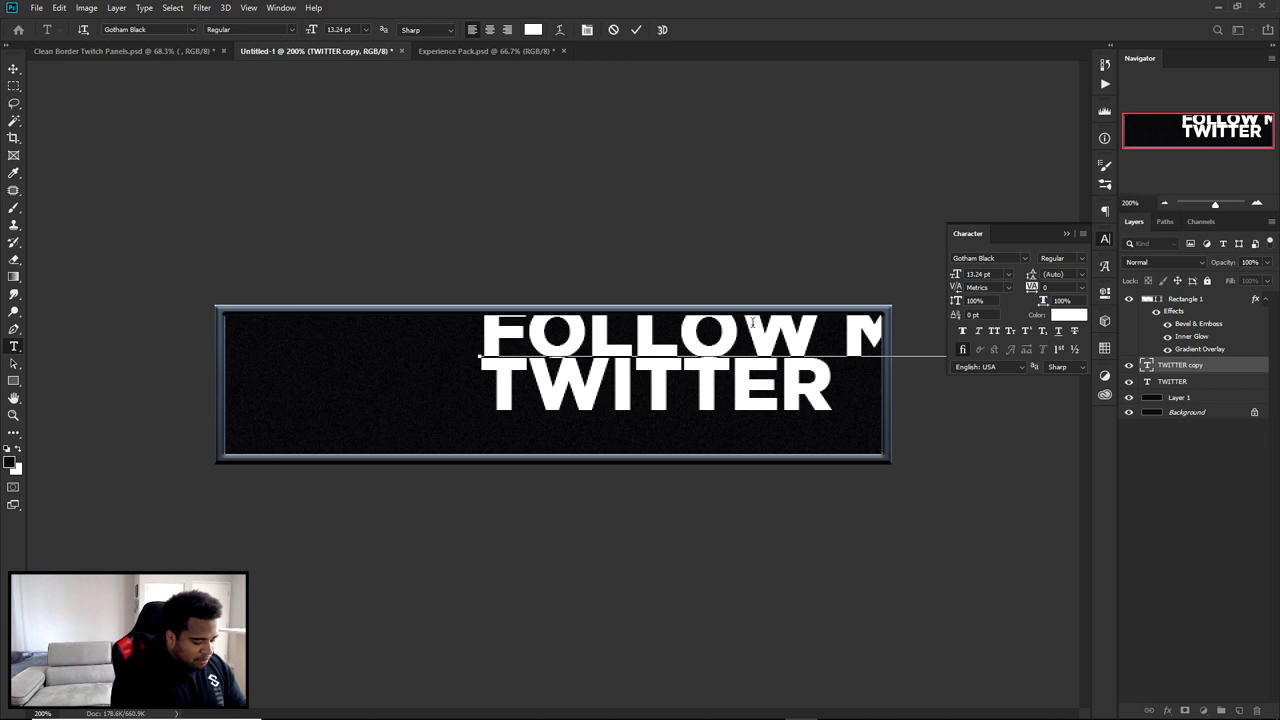
click(634, 29)
Scale the "FOLLOW ME FOR UPDATES" text down, place it just above TWITTER and set its font size to 2 pt.
key(ctrl+t)
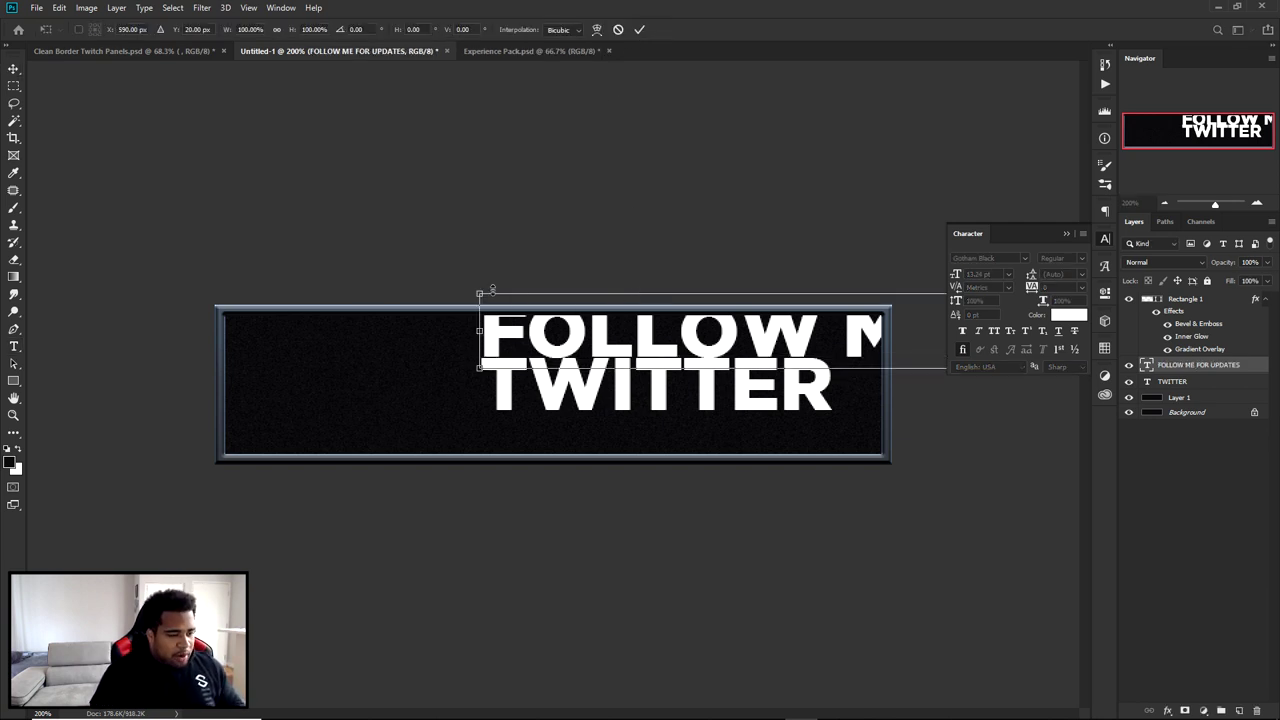
drag(482, 290, 585, 344)
key(Return)
key(Down)
key(Down)
key(Down)
key(Down)
click(978, 274)
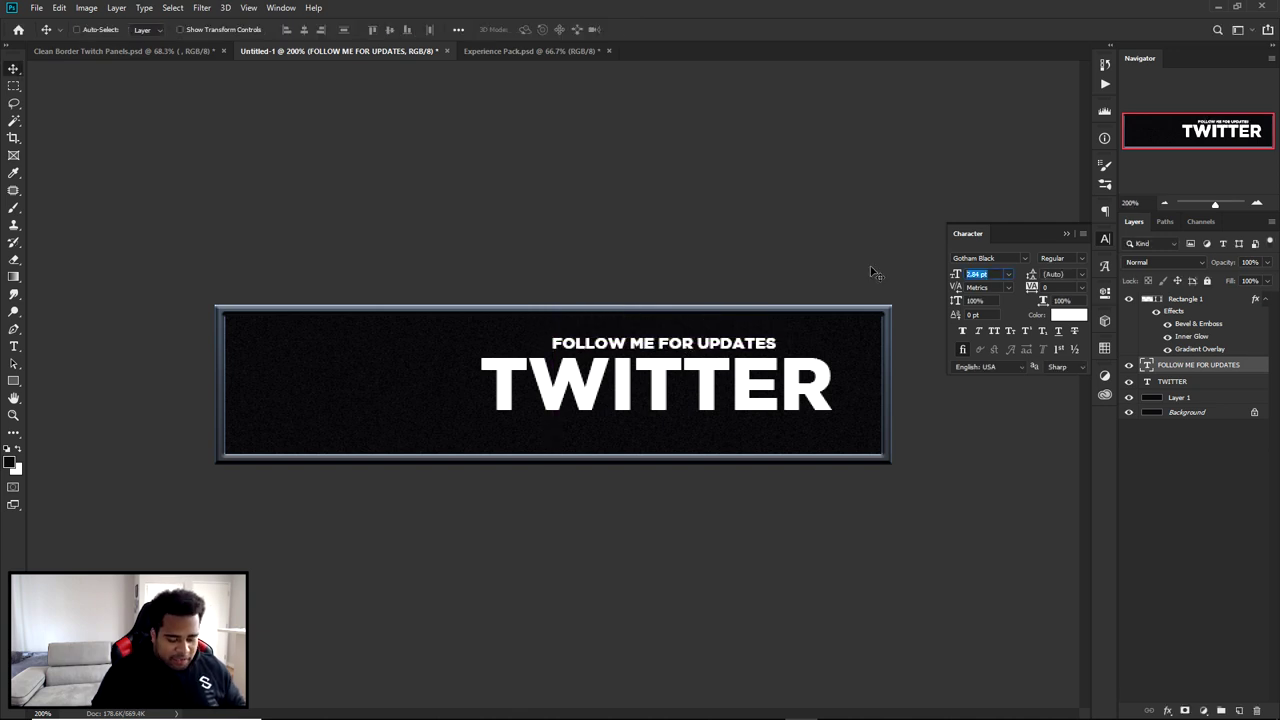
text(2)
key(Return)
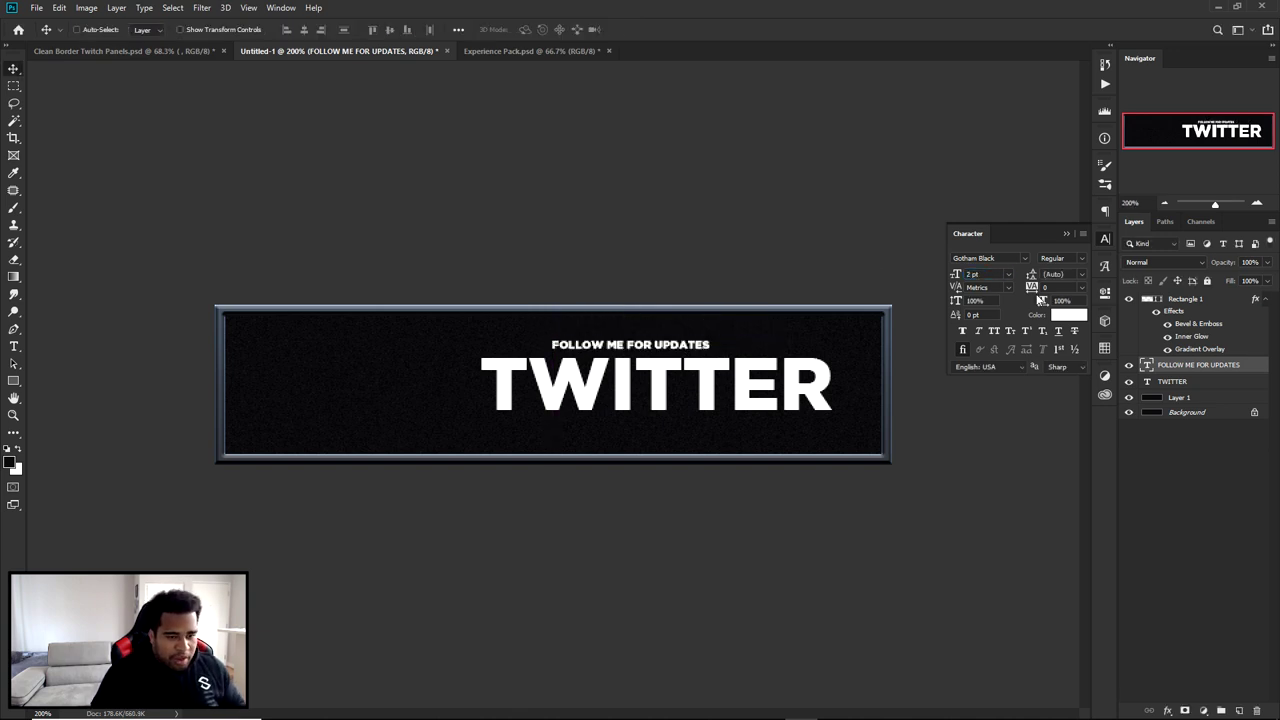
Set the tracking of the "FOLLOW ME FOR UPDATES" text to 280.
click(1060, 287)
click(281, 8)
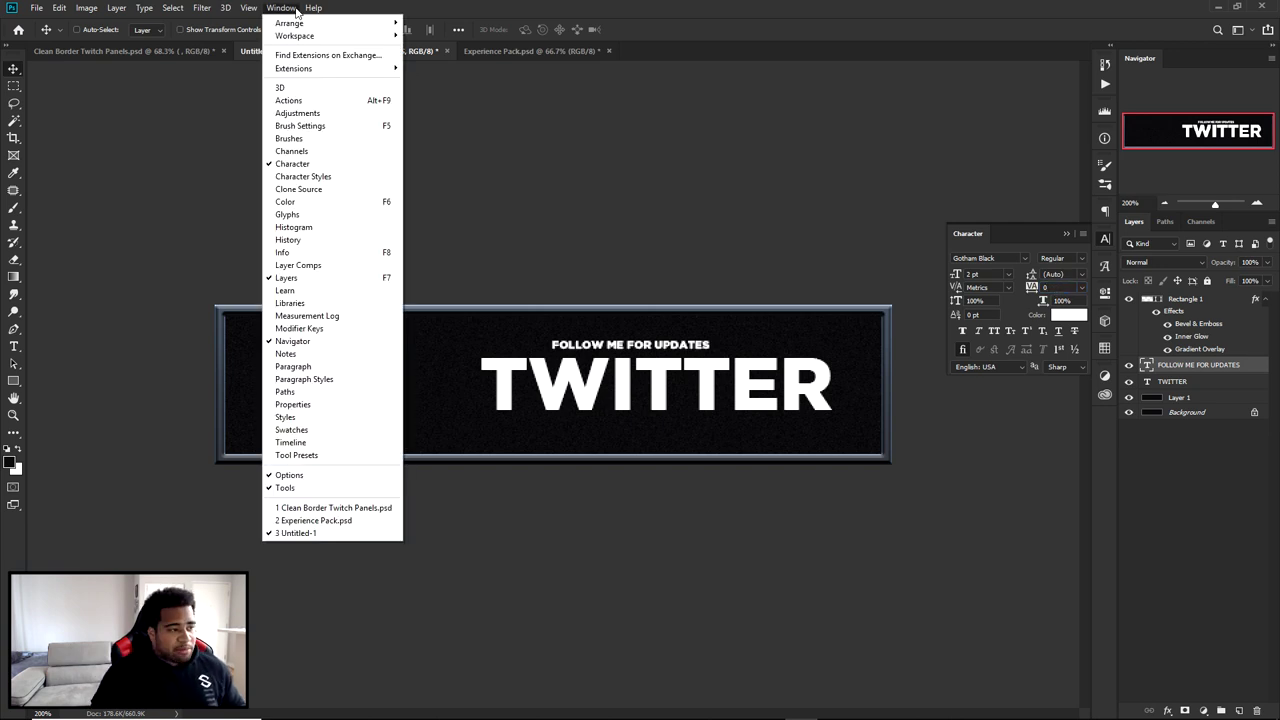
click(1058, 286)
click(1057, 286)
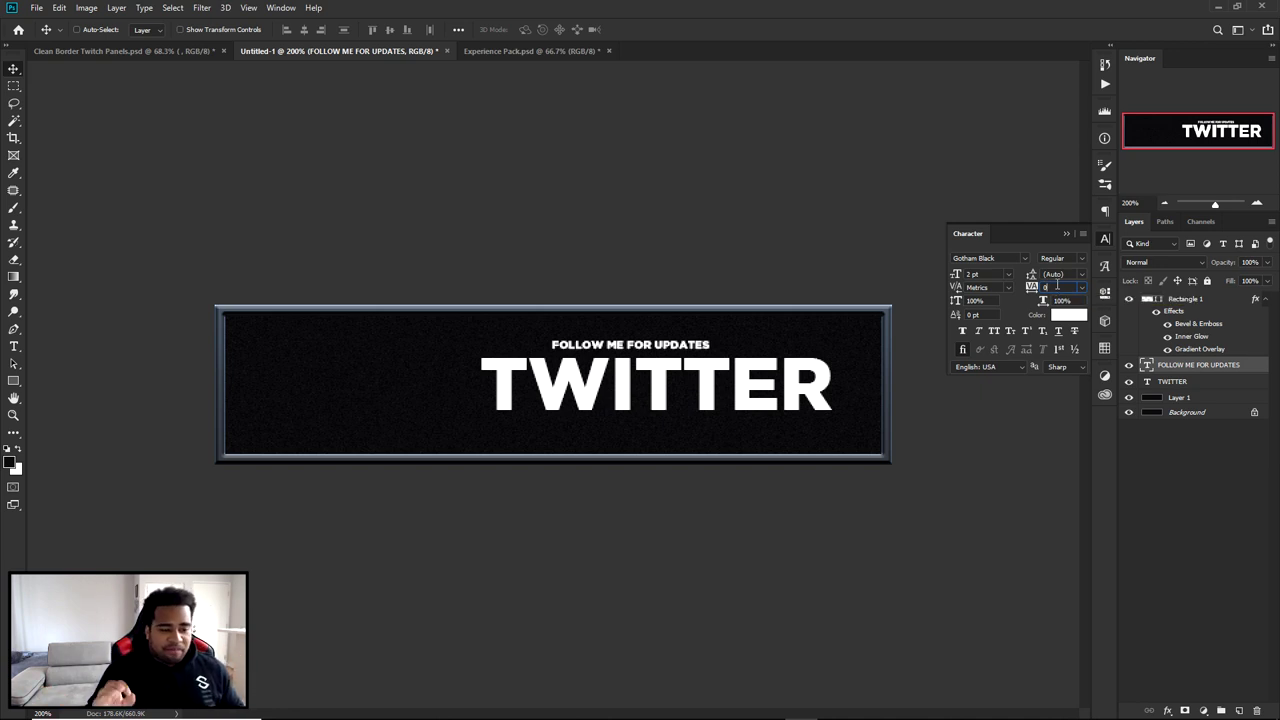
text(20)
key(Return)
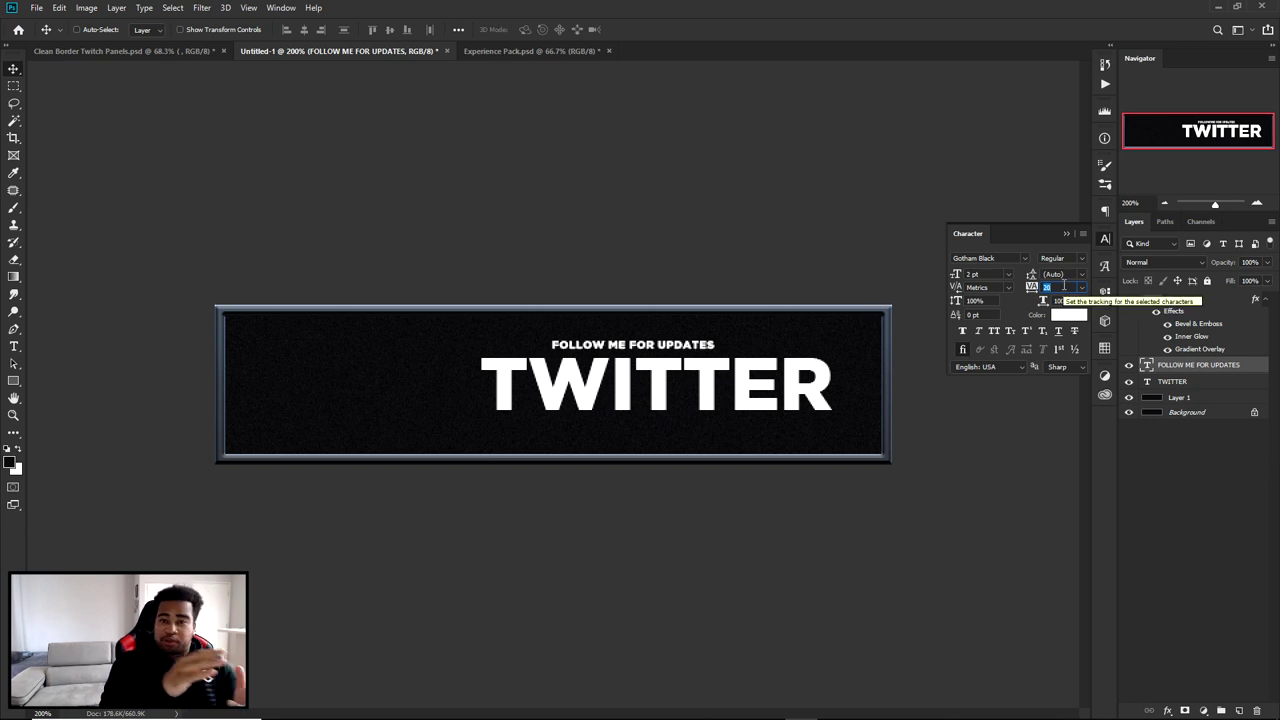
scroll(1063, 287, up, 20)
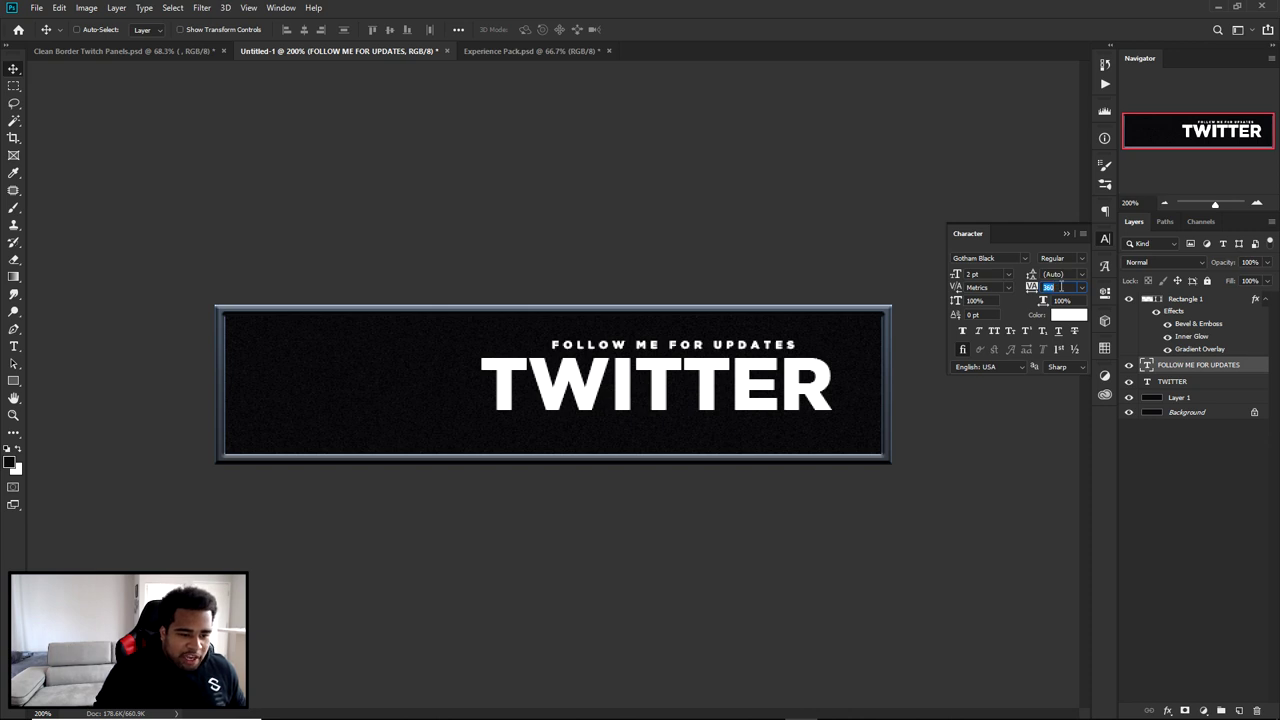
scroll(1062, 287, down, 8)
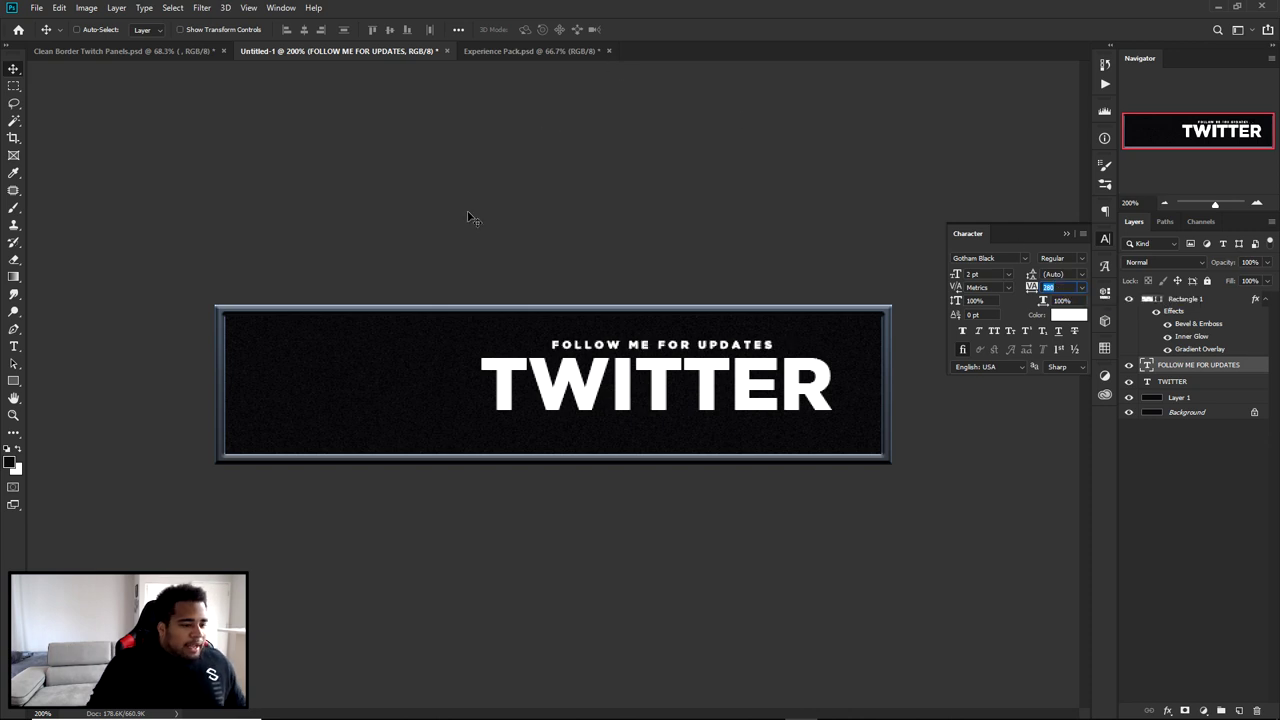
Position the tagline centrally over TWITTER and nudge both text layers slightly lower together.
drag(687, 354, 710, 368)
ctrl+shift+click(673, 375)
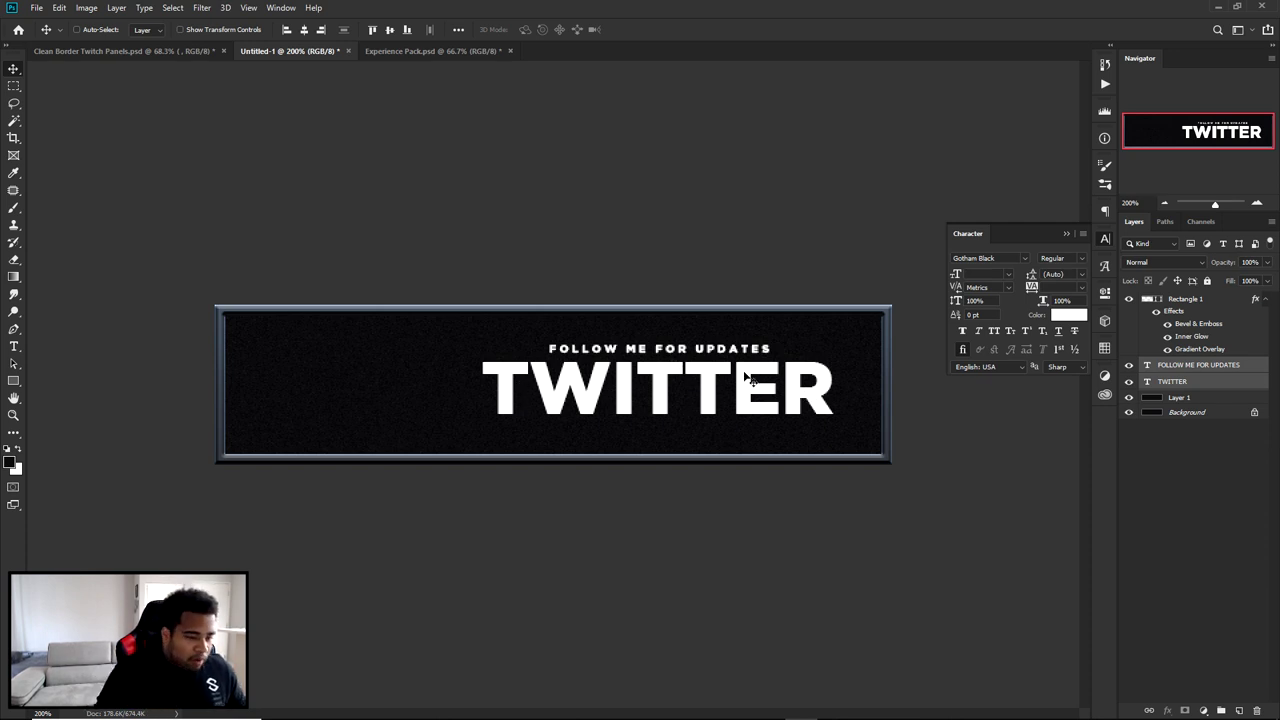
key(Down)
key(Down)
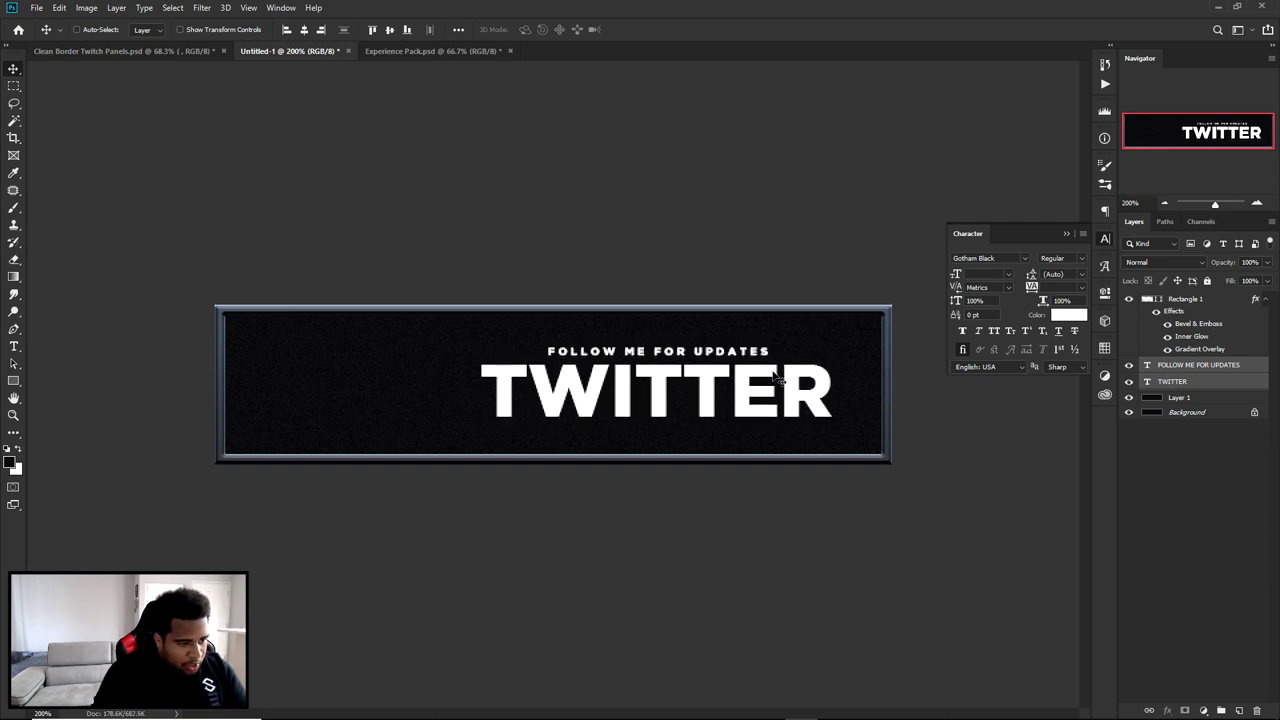
Bring the Twitter bird logo from Experience Pack.psd into the panel, scale it down and place it left of the text.
click(434, 51)
drag(546, 312, 366, 373)
key(ctrl+t)
drag(432, 311, 390, 370)
key(Return)
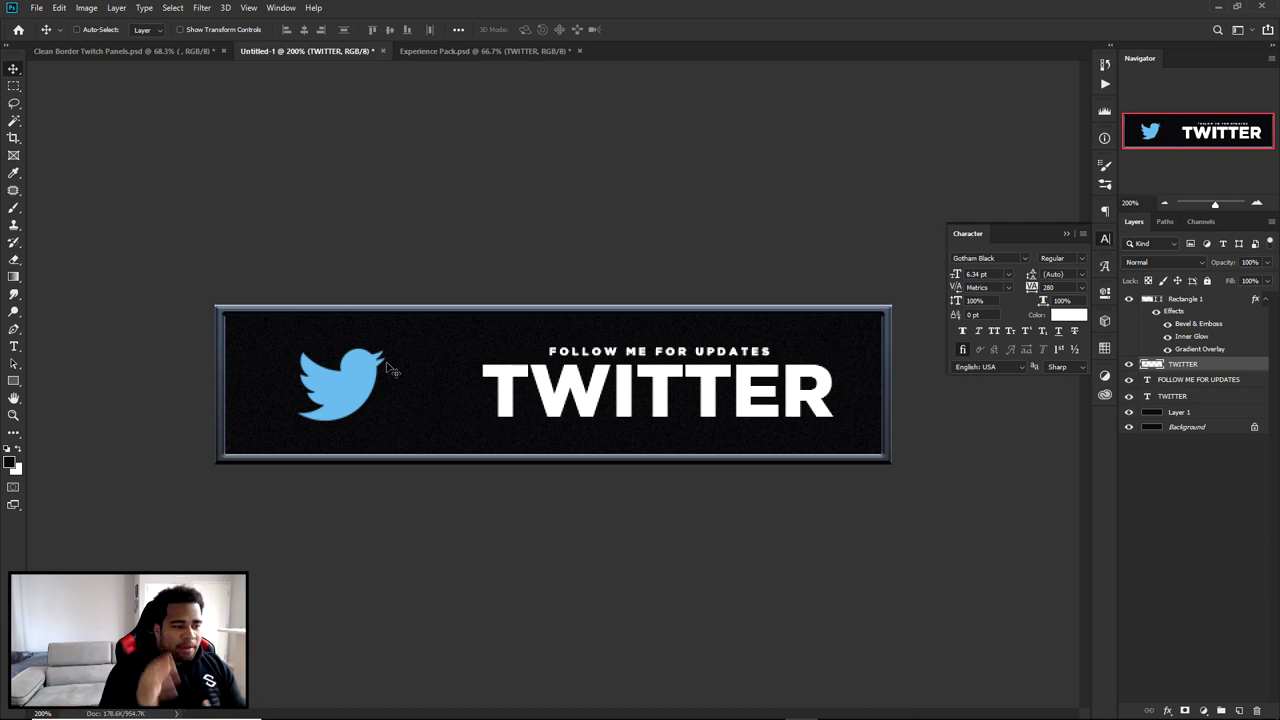
drag(386, 366, 379, 366)
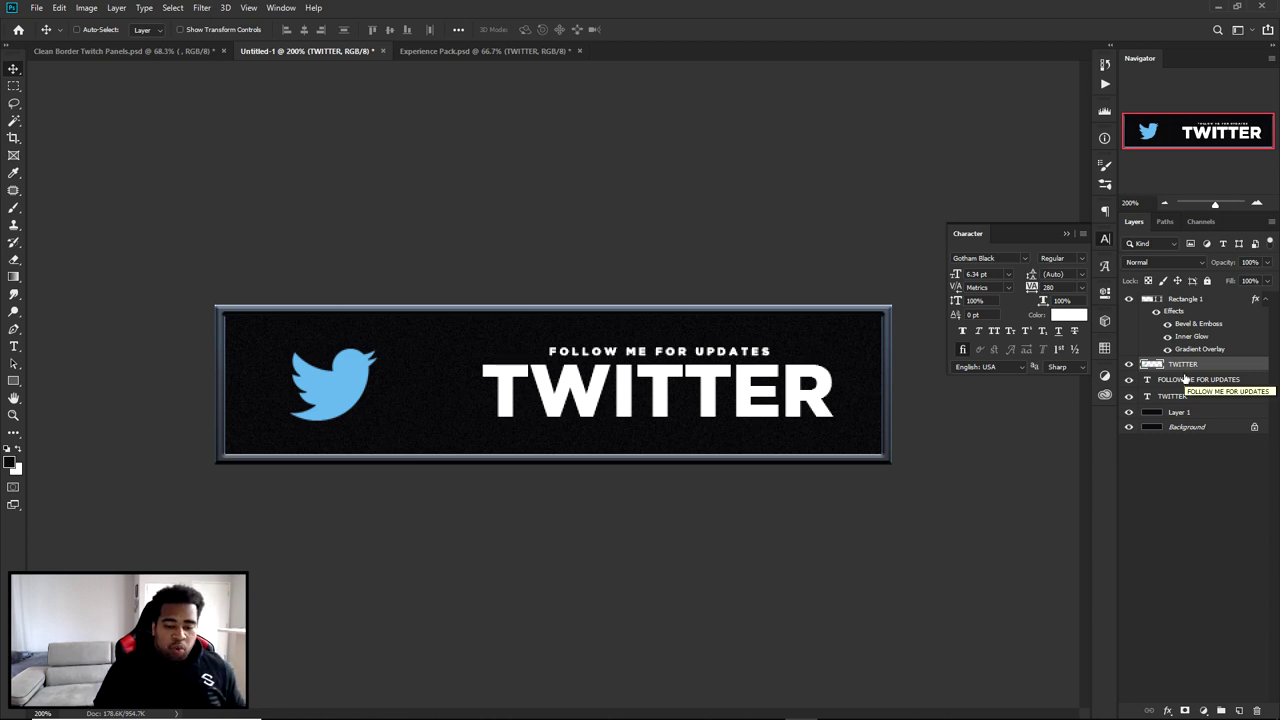
Add a new layer above the tagline layer and make a rectangular selection over the panel's left section around the bird logo.
click(1185, 379)
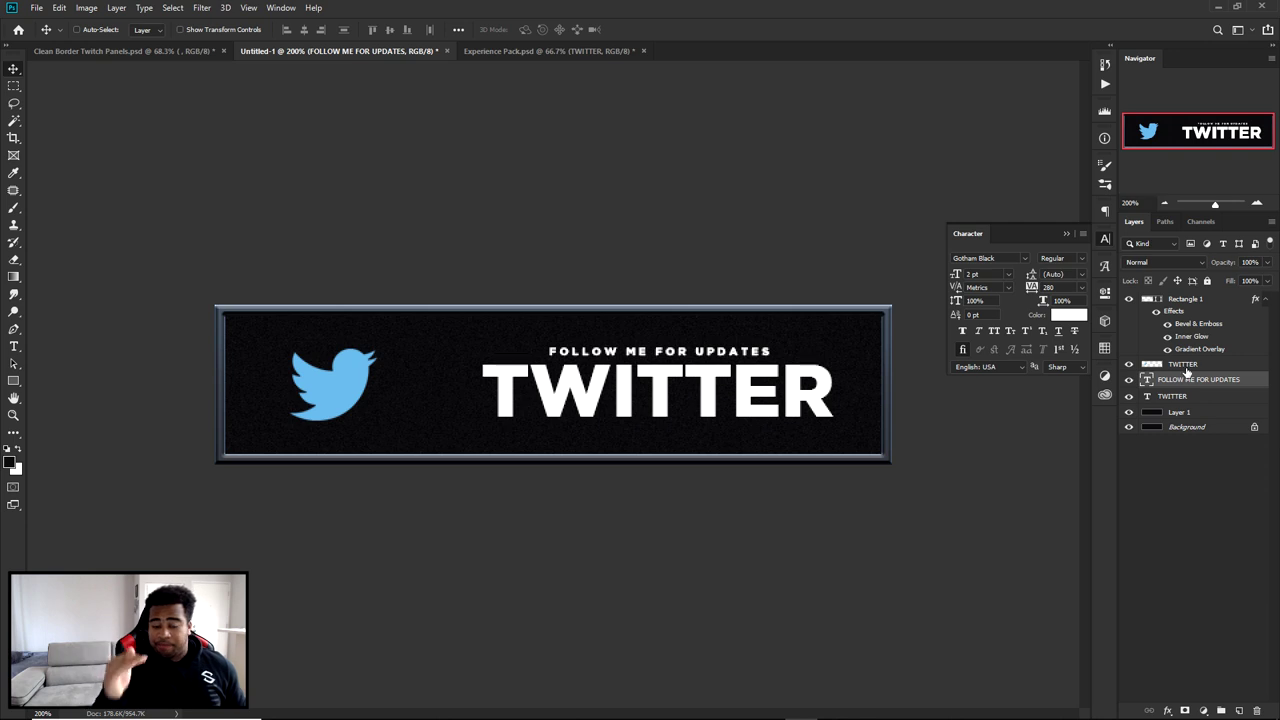
click(1239, 711)
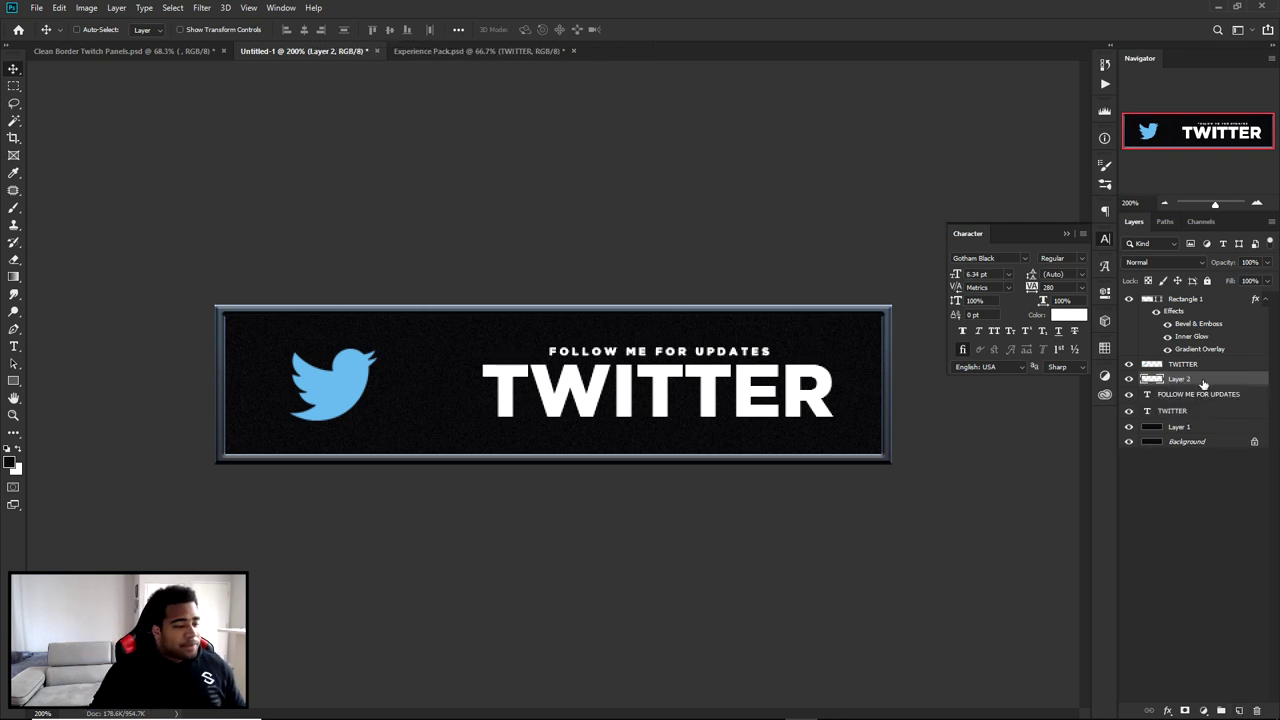
click(14, 86)
click(81, 92)
drag(214, 306, 435, 494)
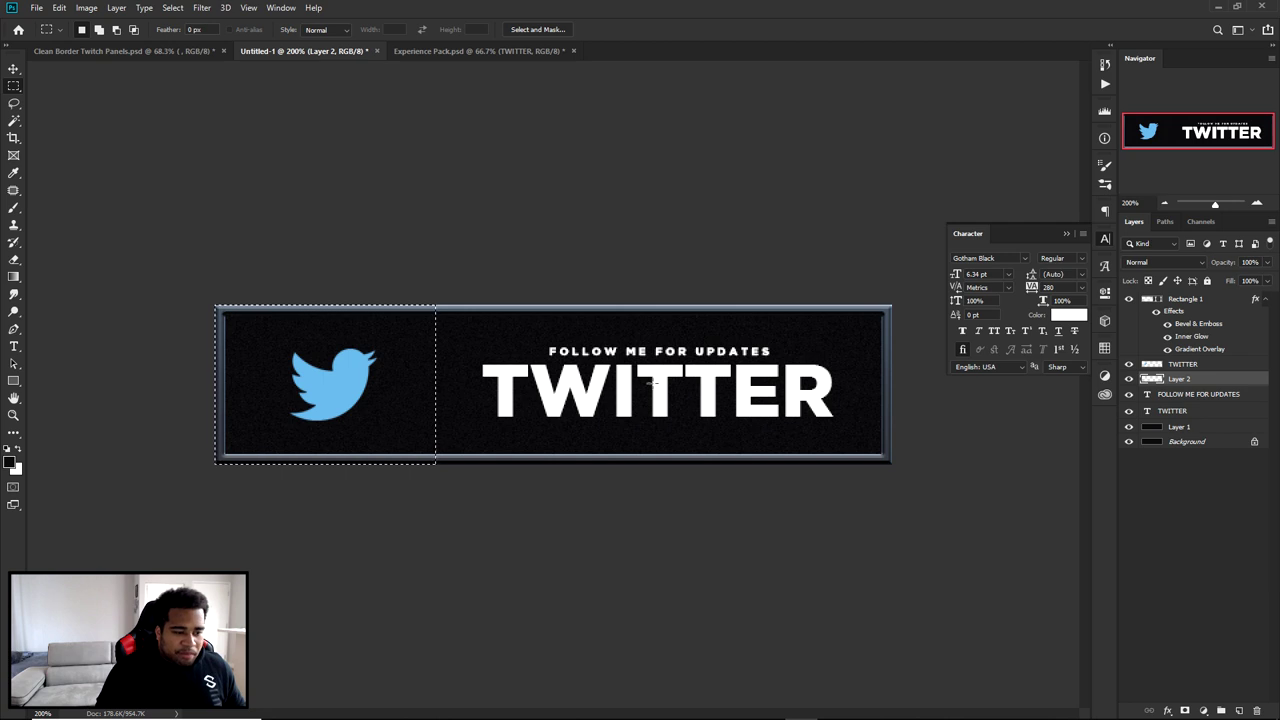
Fill the rectangular selection on Layer 2 with black (#000000) at 100% opacity and deselect it.
right_click(404, 347)
click(490, 500)
click(626, 203)
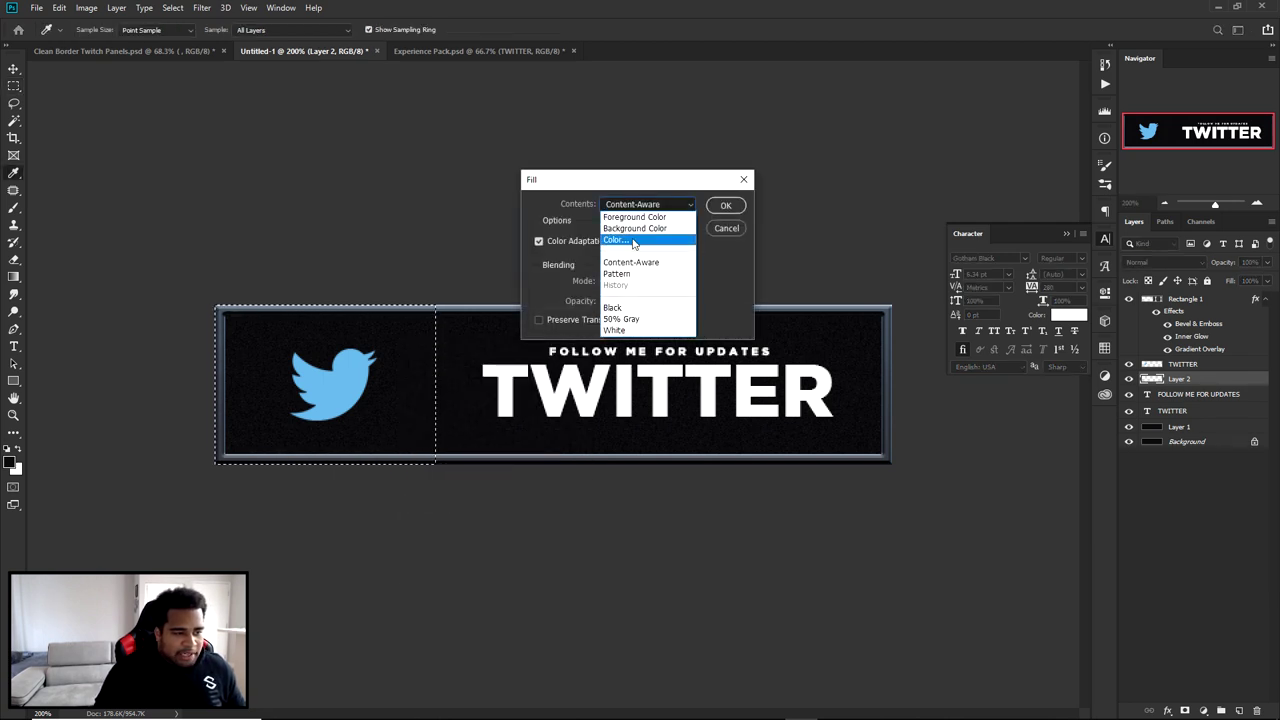
click(633, 241)
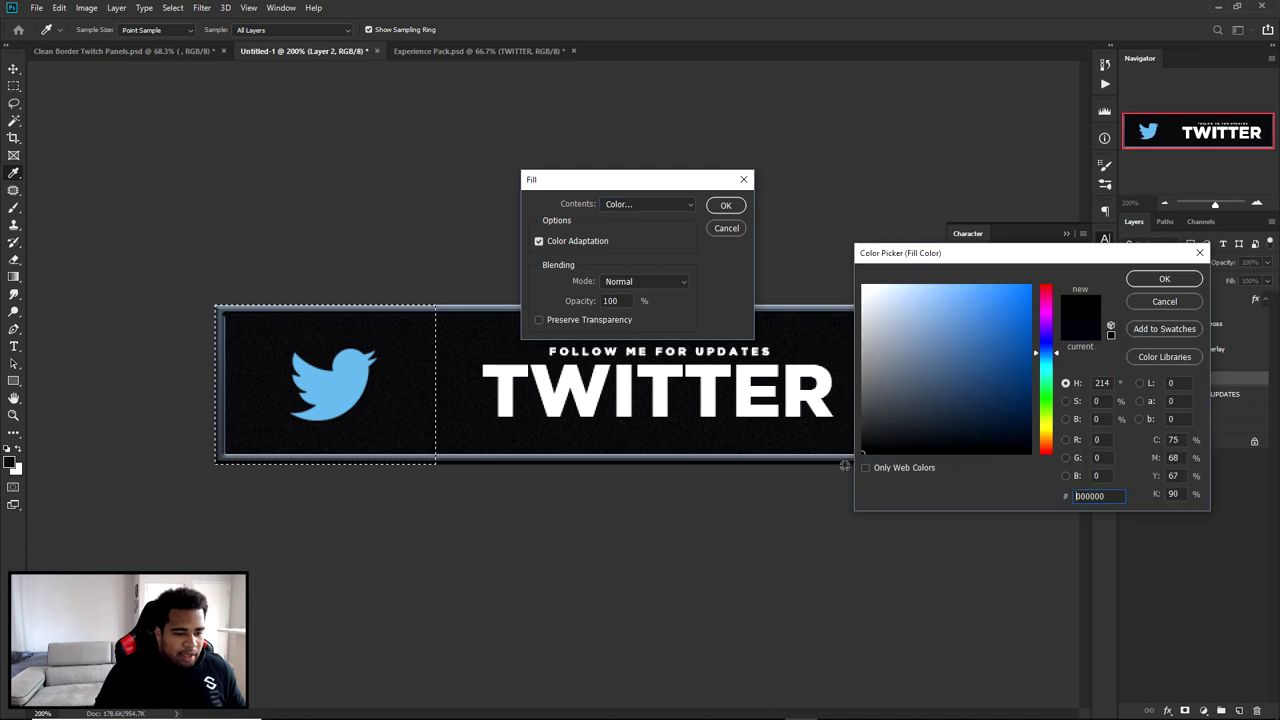
click(1162, 280)
click(726, 205)
key(m)
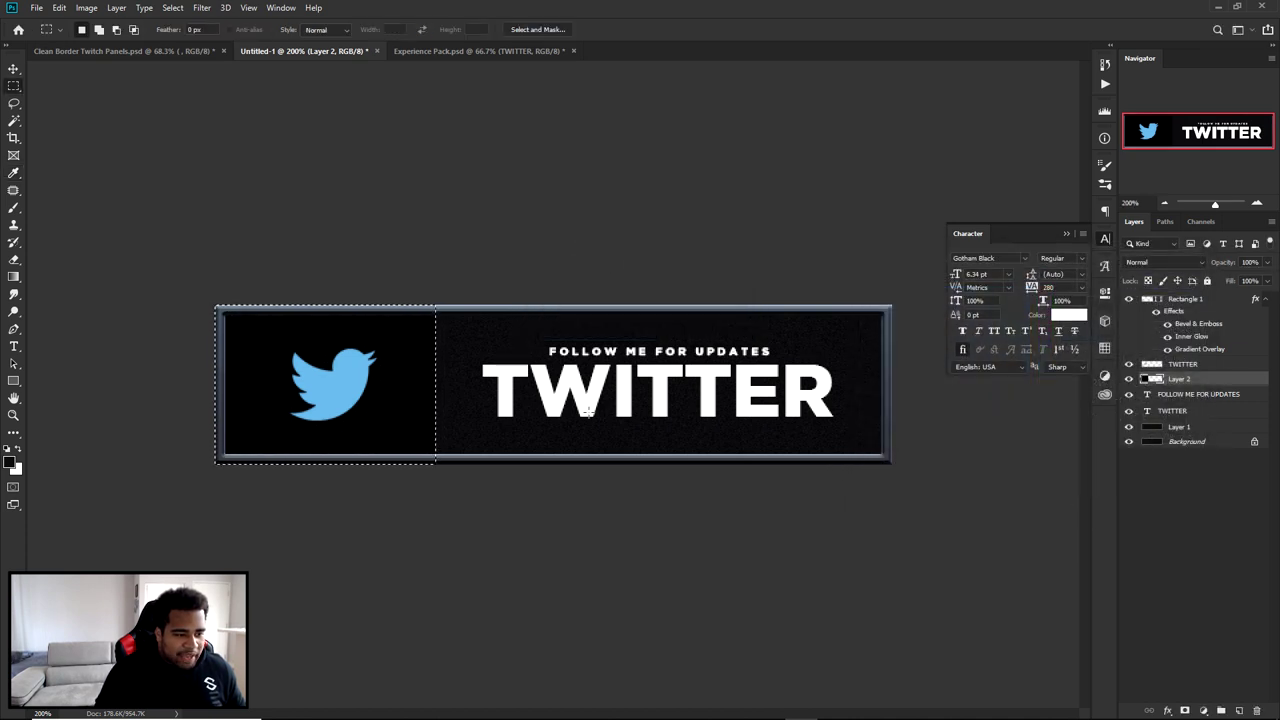
right_click(629, 333)
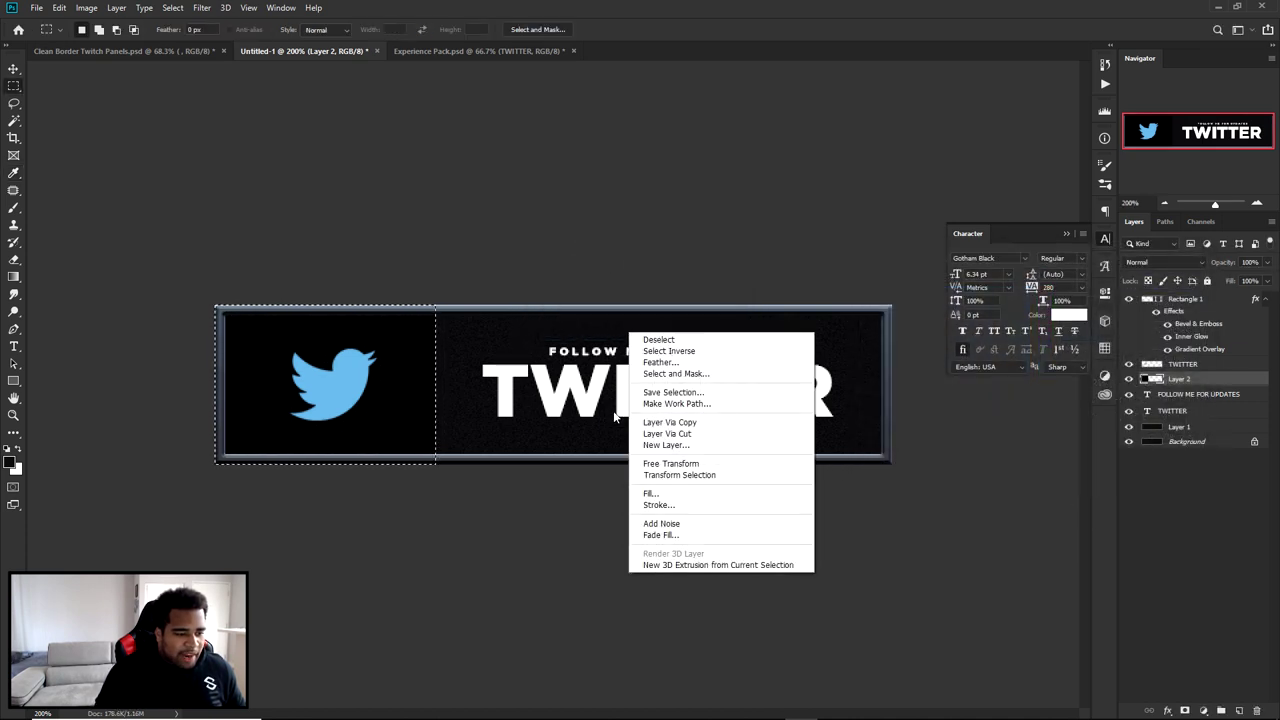
click(660, 340)
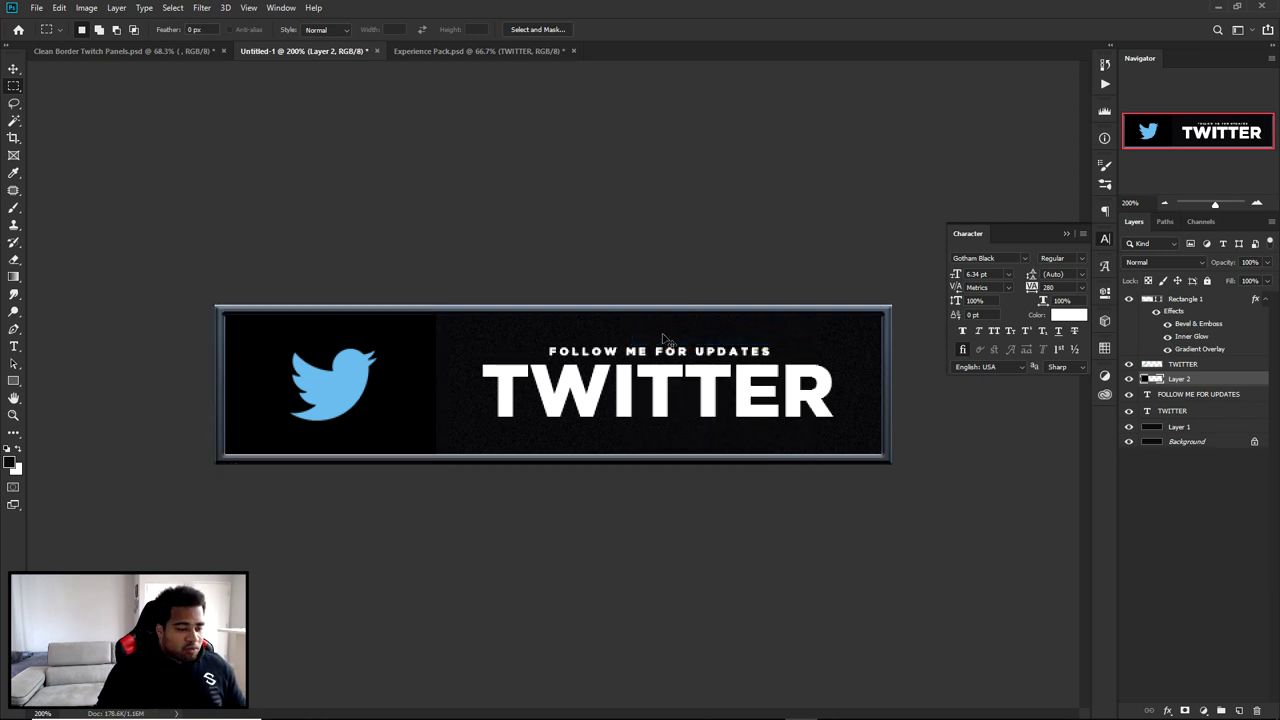
Set Layer 2's opacity to 95% and hide the character settings.
key(v)
click(1251, 262)
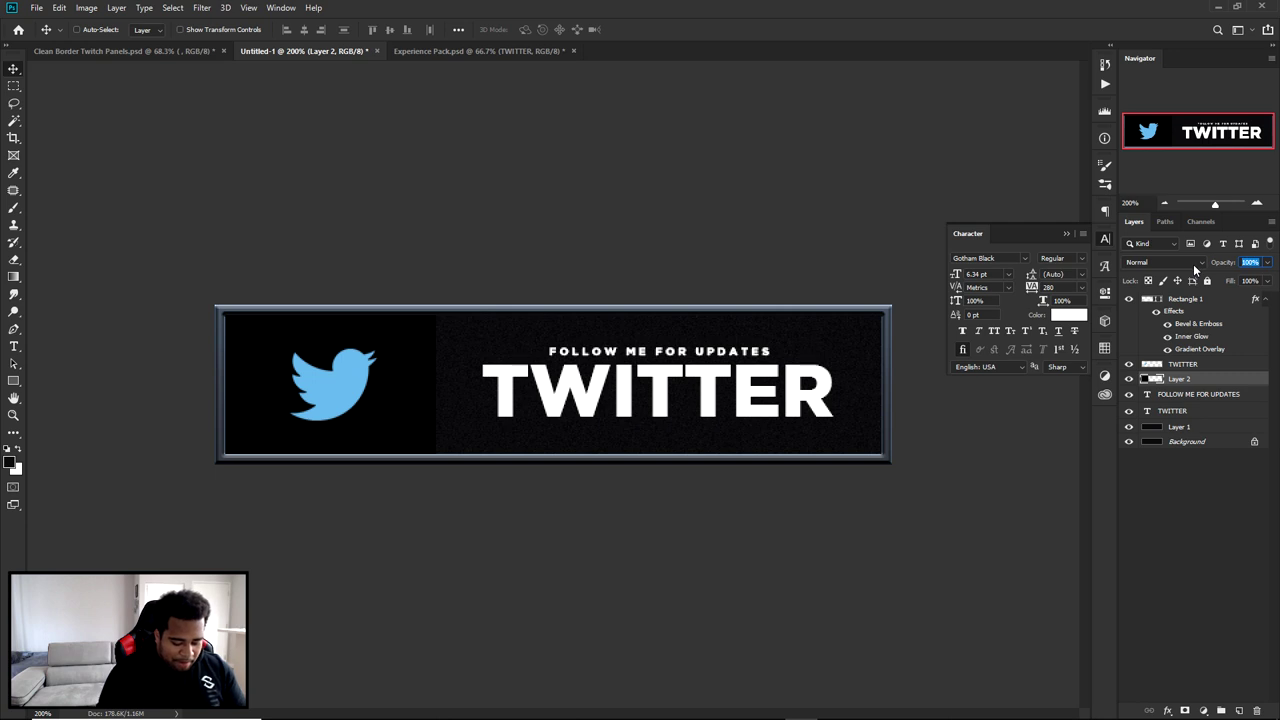
text(95)
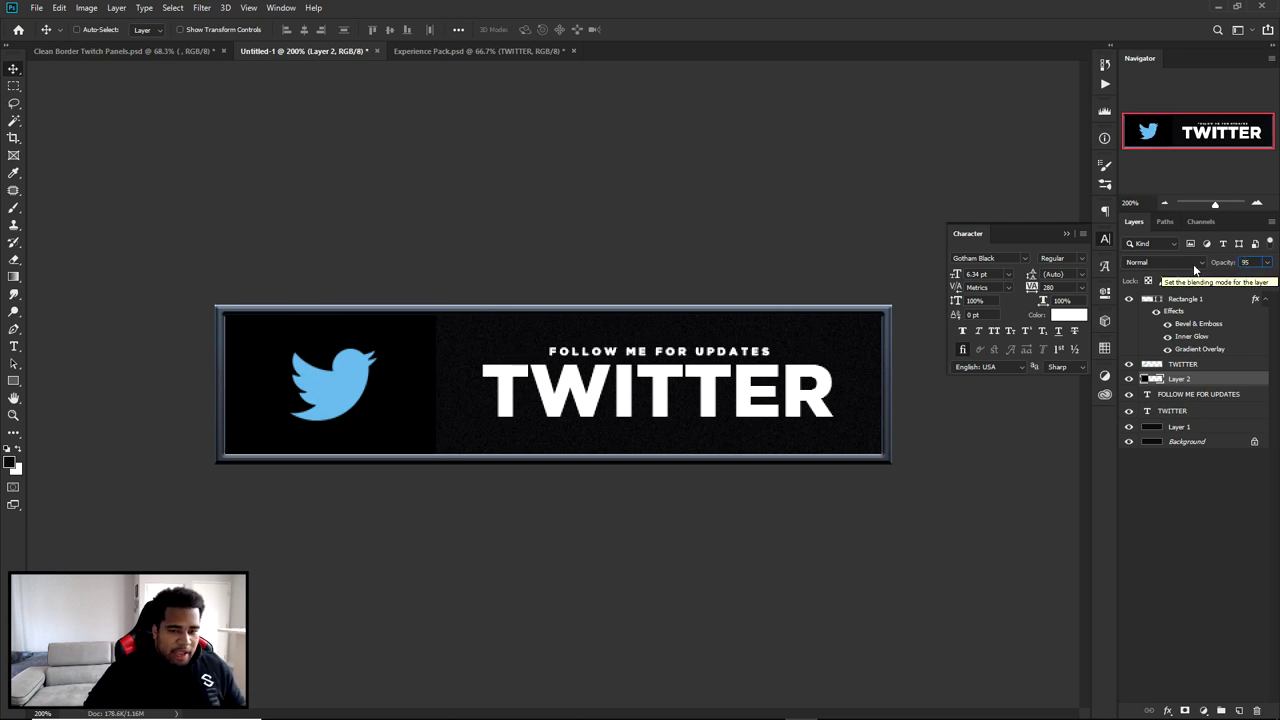
key(Return)
click(1105, 241)
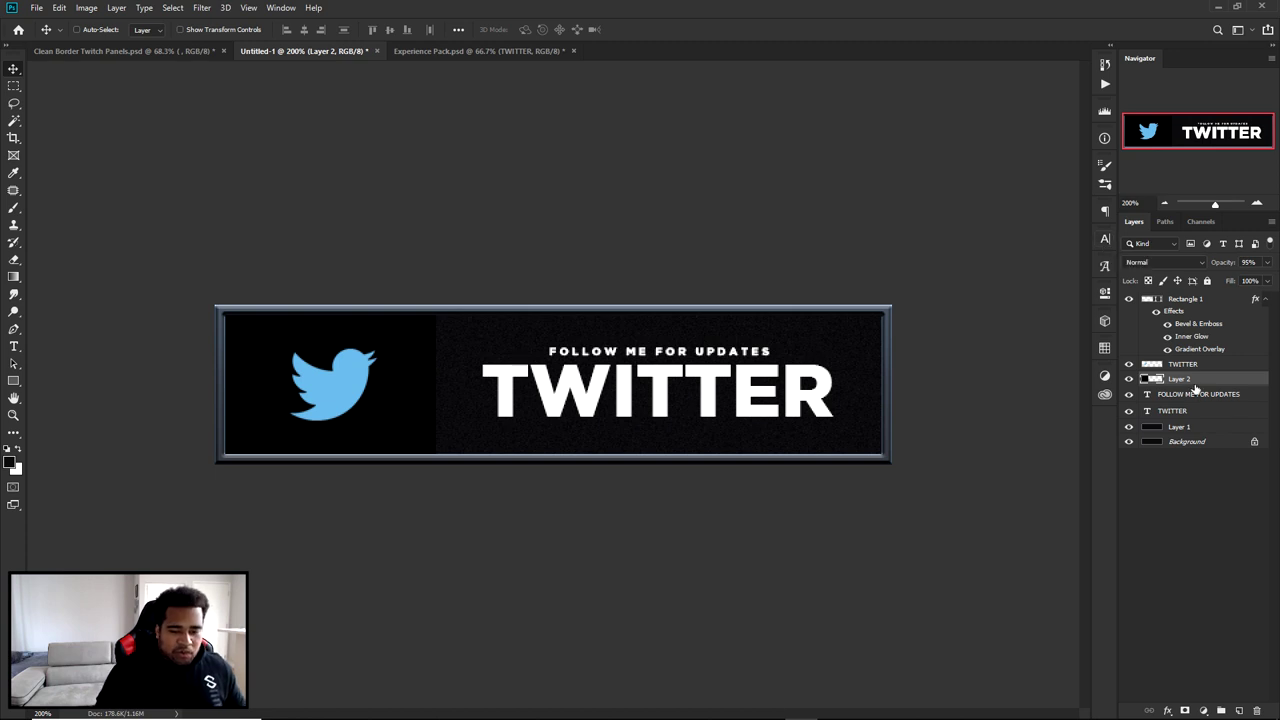
Rename Layer 2, which holds the black box behind the bird logo, as sOCIAL BOX.
double_click(1175, 379)
text(SOCIAL BOX)
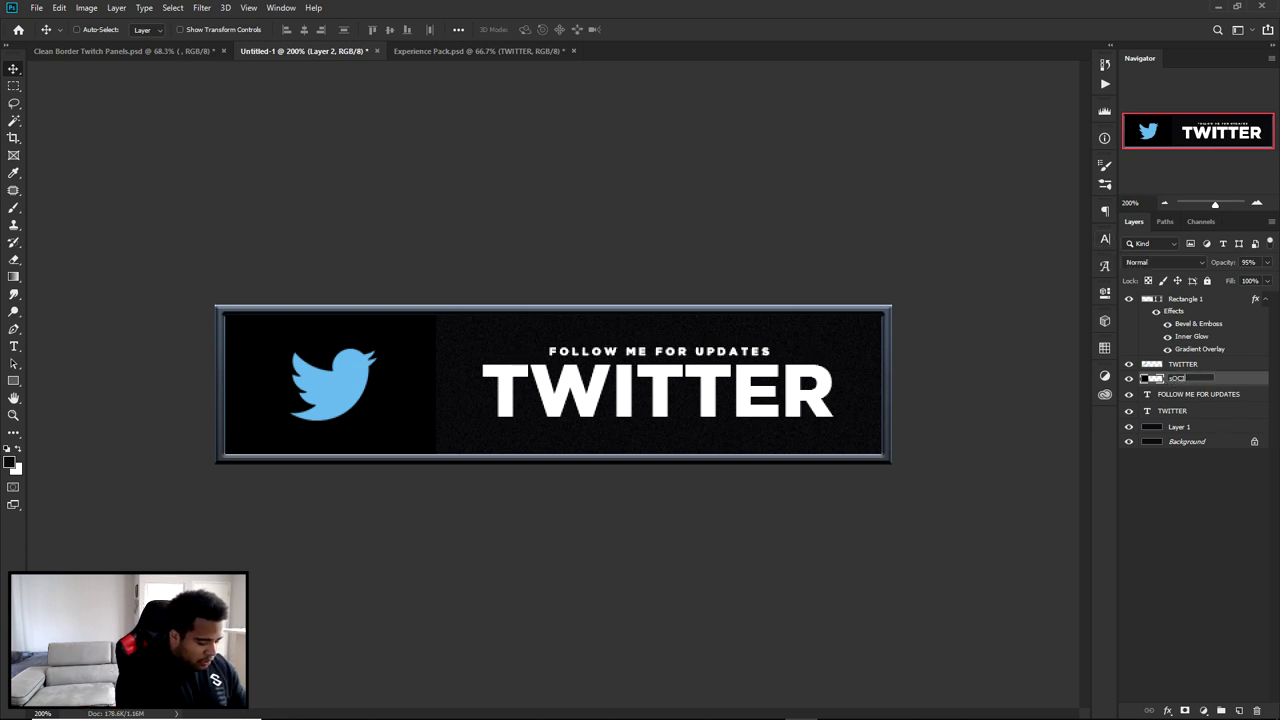
key(Return)
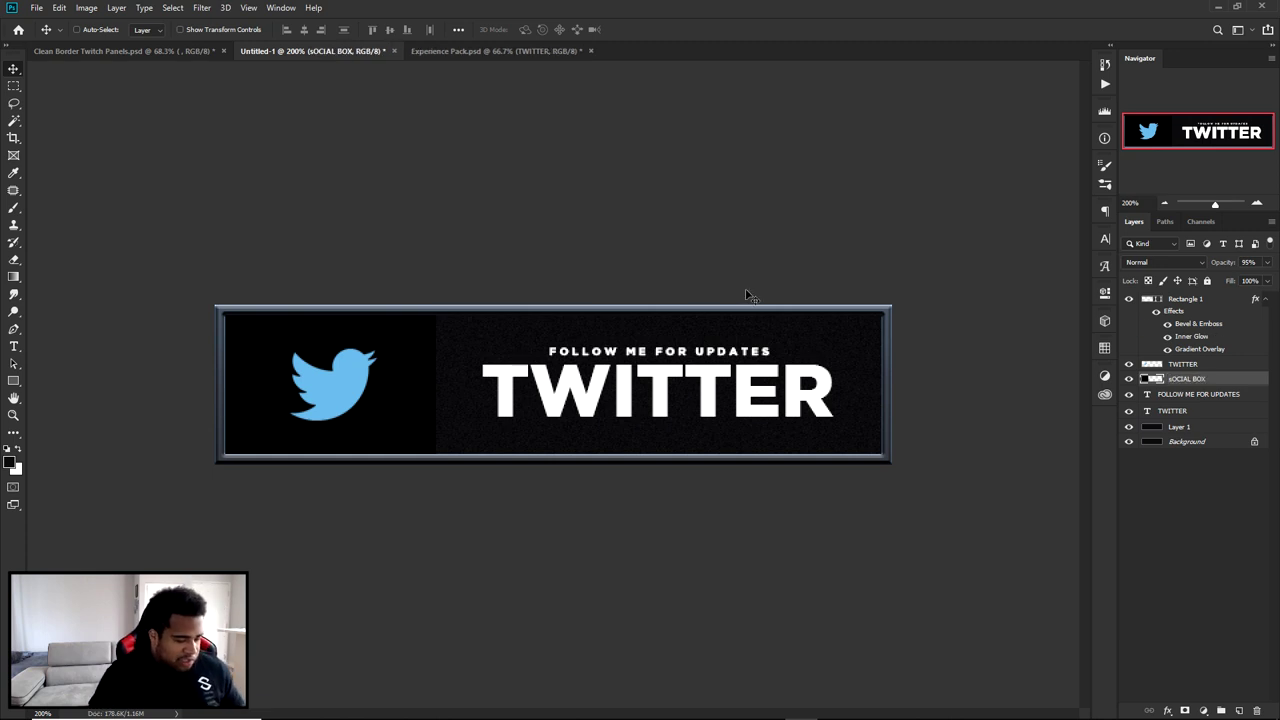
Nudge the title and tagline together slightly to the right and fine-tune the bird logo's position inside the black box.
mouse_move(646, 362)
mouse_down()
mouse_move(680, 385)
mouse_move(670, 357)
mouse_up()
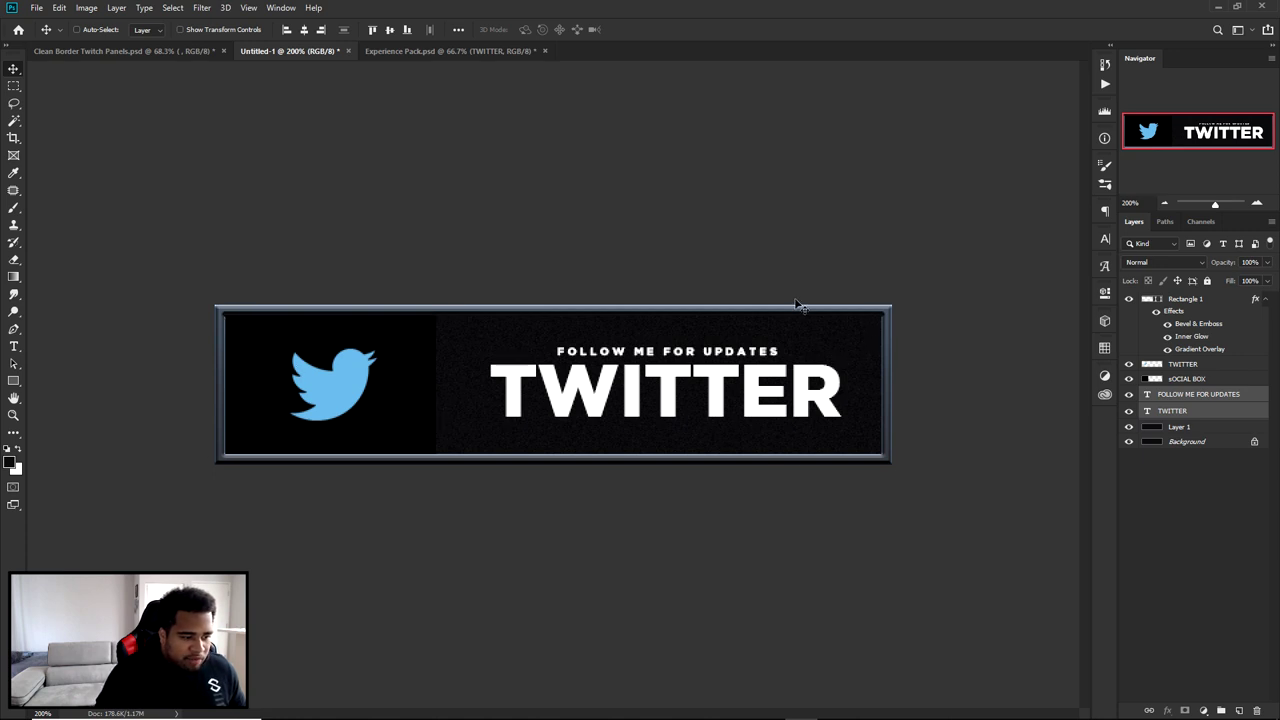
drag(322, 397, 333, 400)
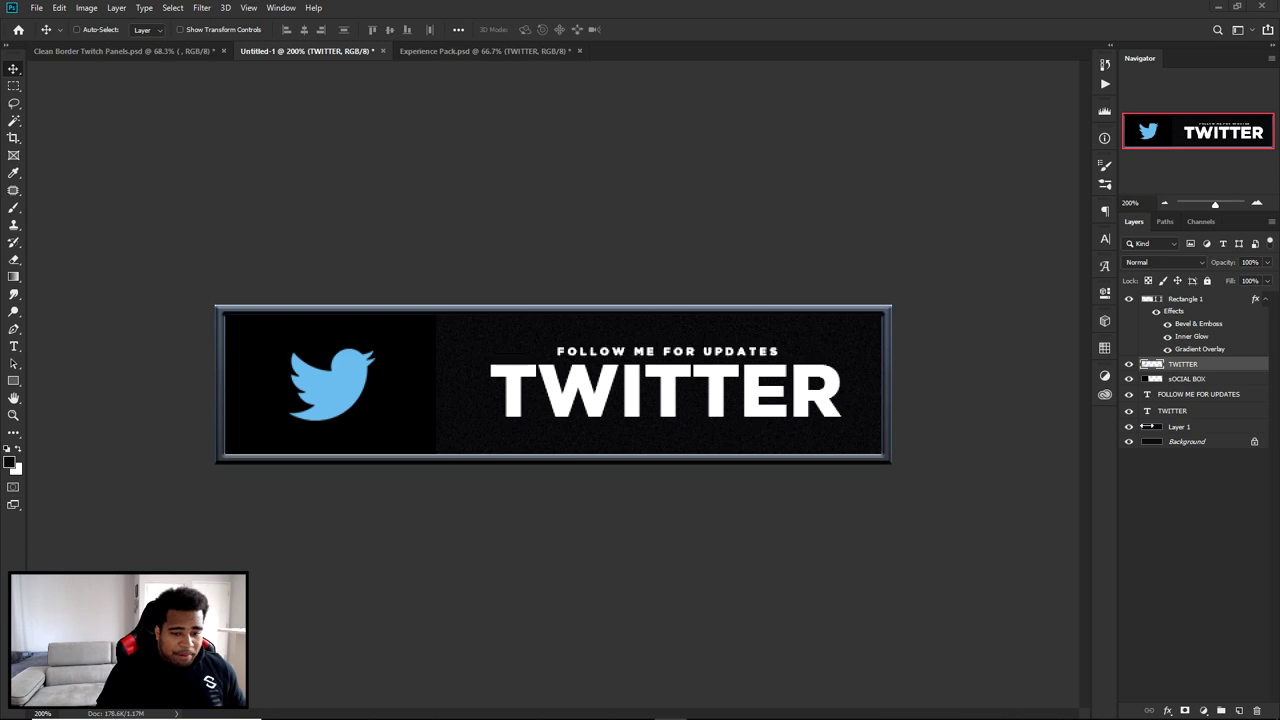
Delete the noise texture on Layer 1 and paste the game artwork as a new layer directly above the background.
click(1185, 428)
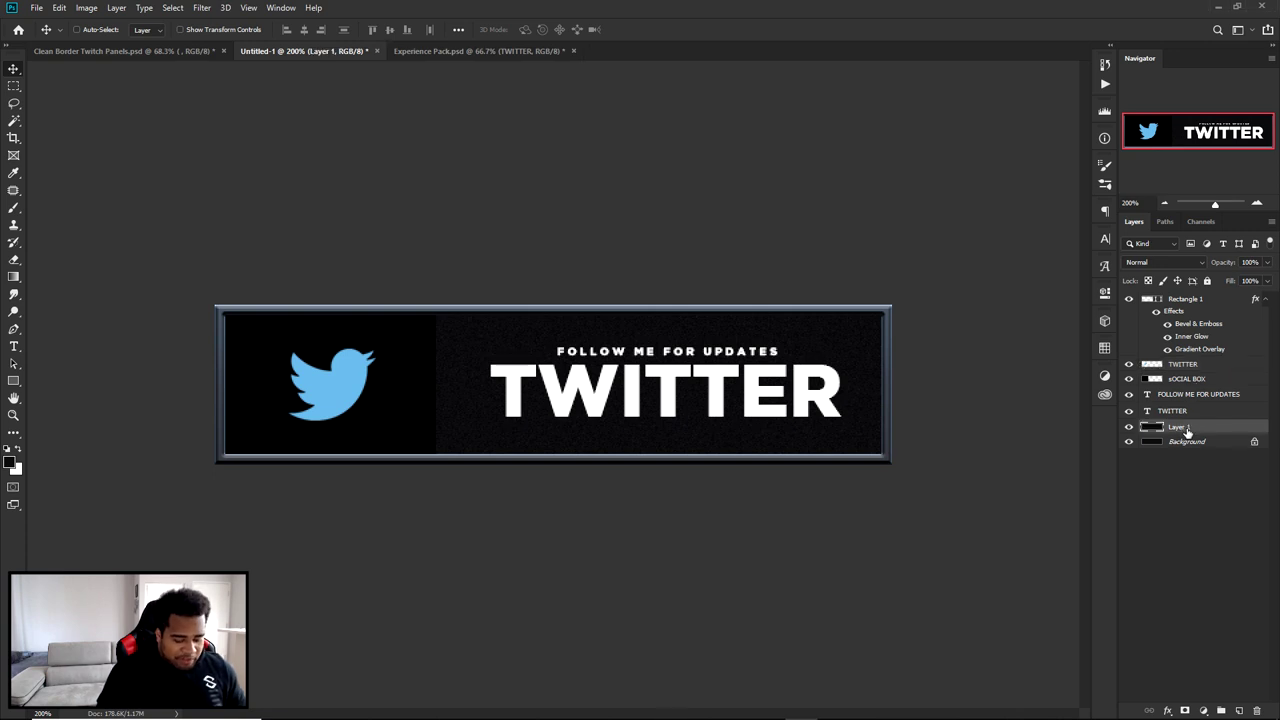
key(Delete)
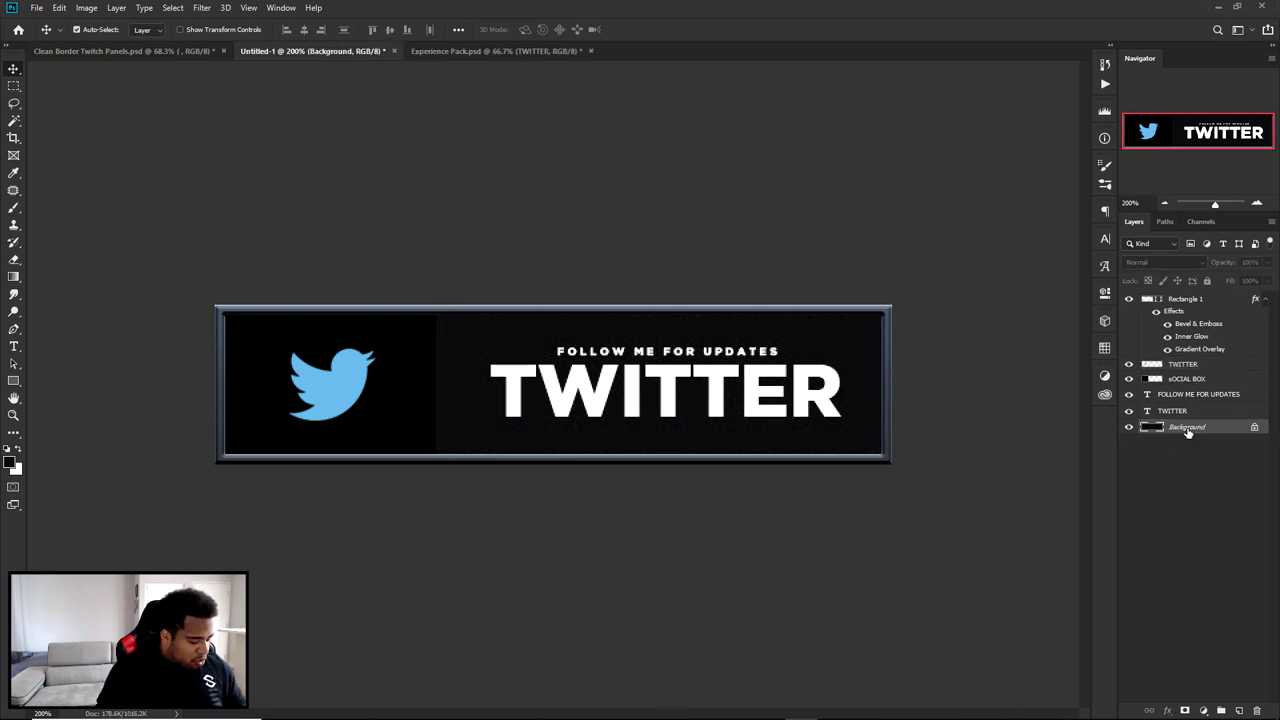
key(ctrl+z)
Scale the pasted artwork down and position it so its characters fill the panel area behind the title text.
key(ctrl+t)
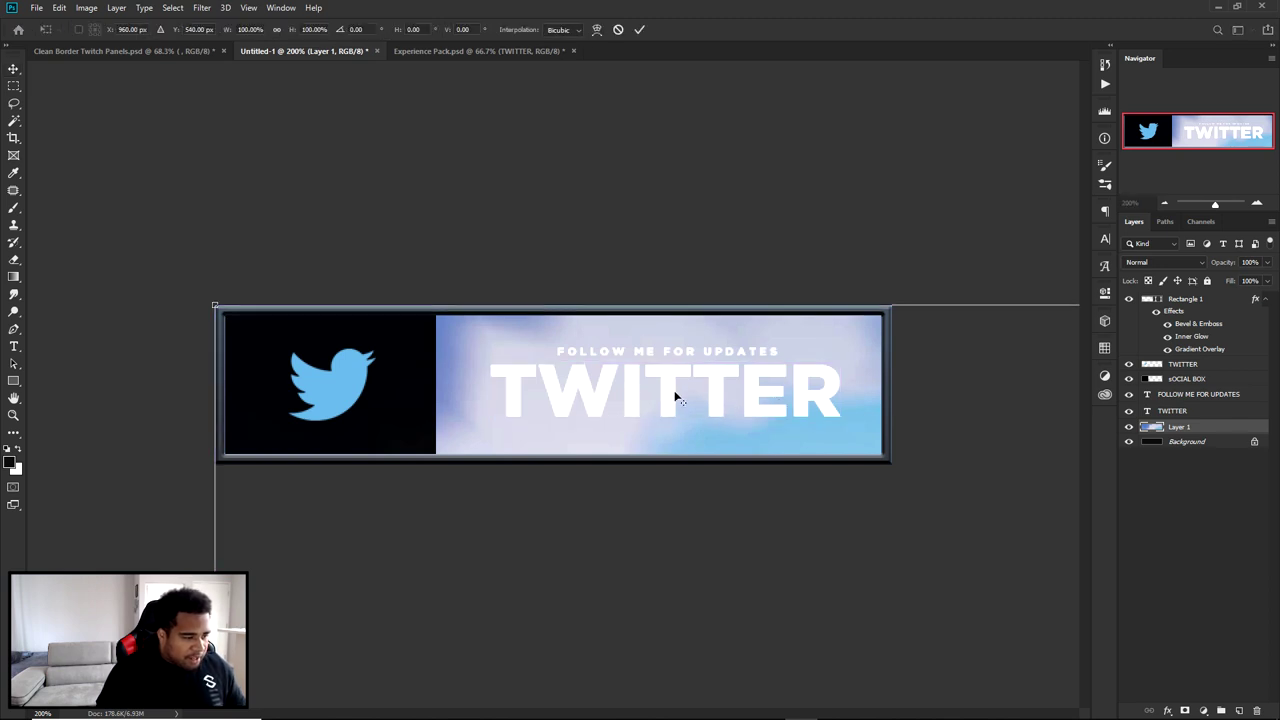
key(ctrl+minus)
key(ctrl+minus)
drag(694, 443, 545, 309)
drag(276, 210, 471, 314)
key(Return)
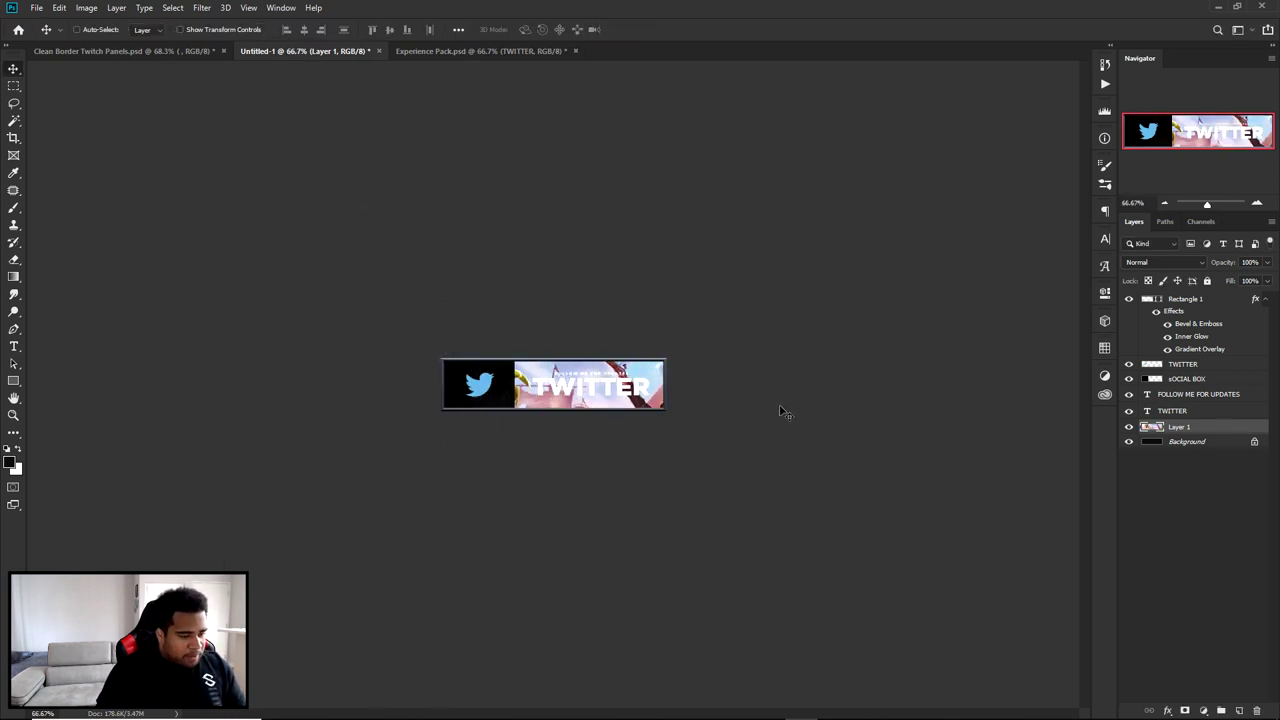
key(ctrl+plus)
key(ctrl+plus)
drag(884, 397, 790, 378)
drag(700, 369, 703, 372)
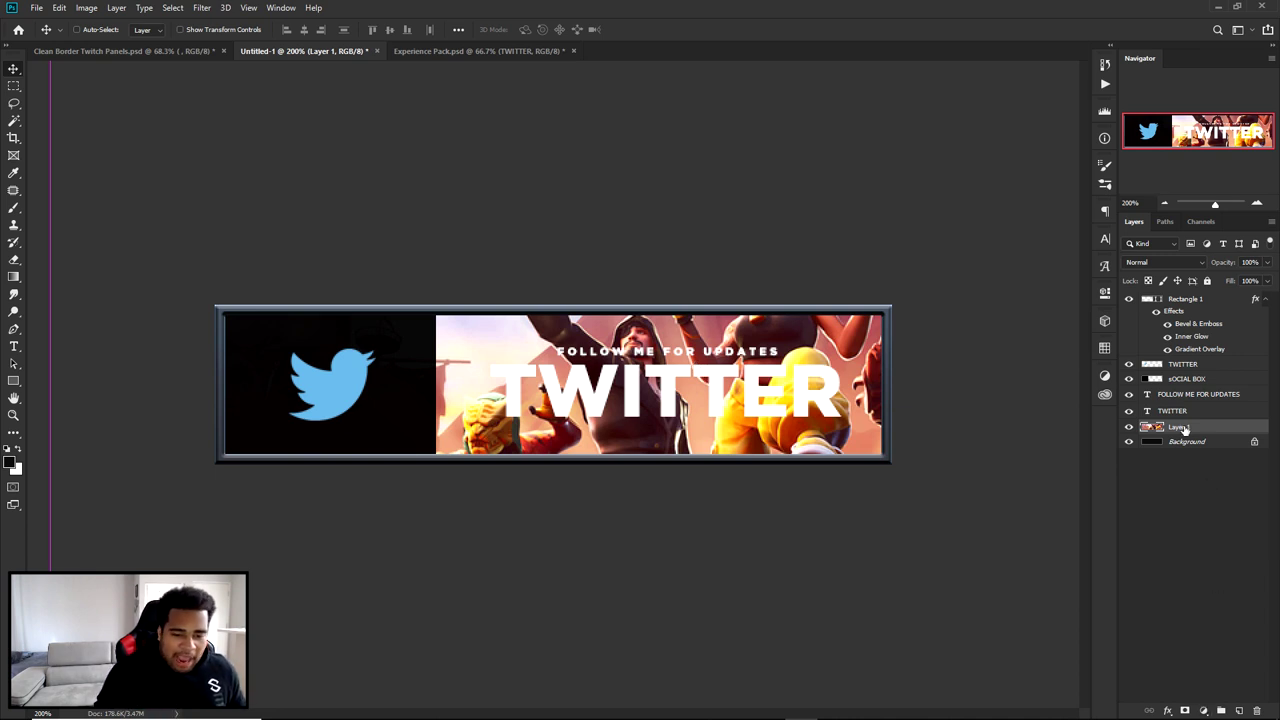
Add a Gradient Map adjustment above the artwork layer and apply the black-to-blue preset gradient.
click(1203, 710)
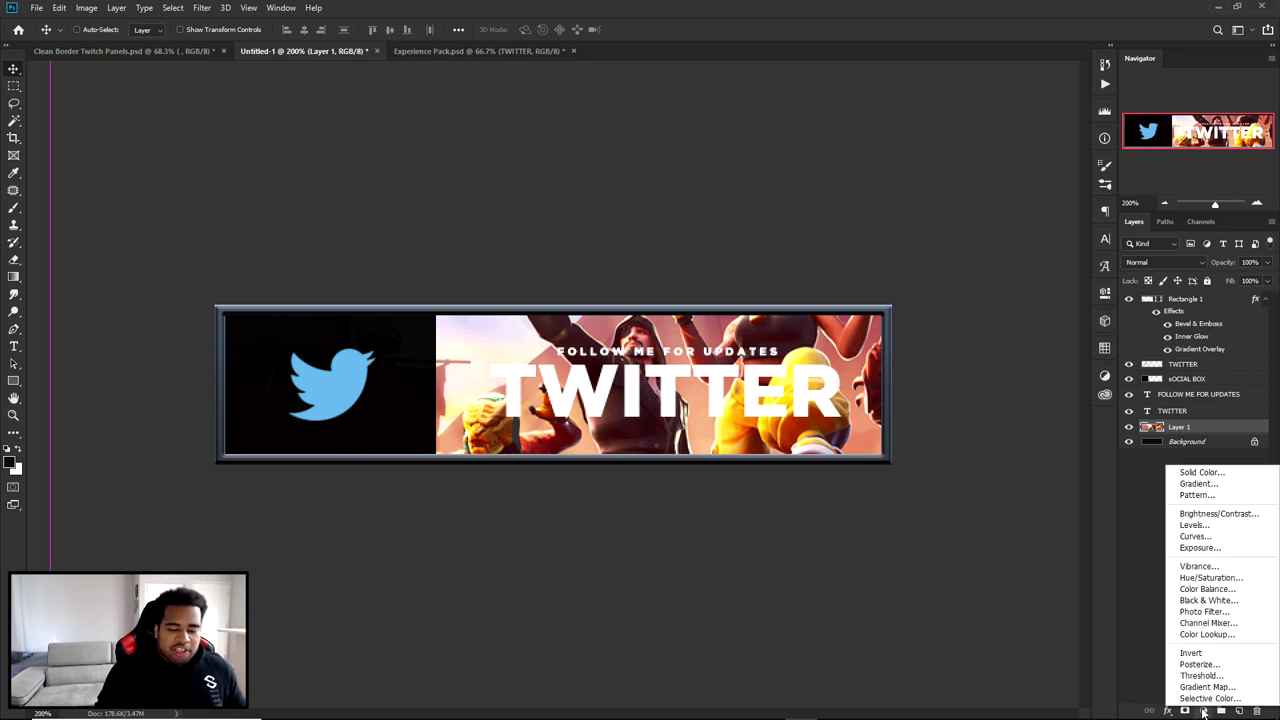
click(1213, 688)
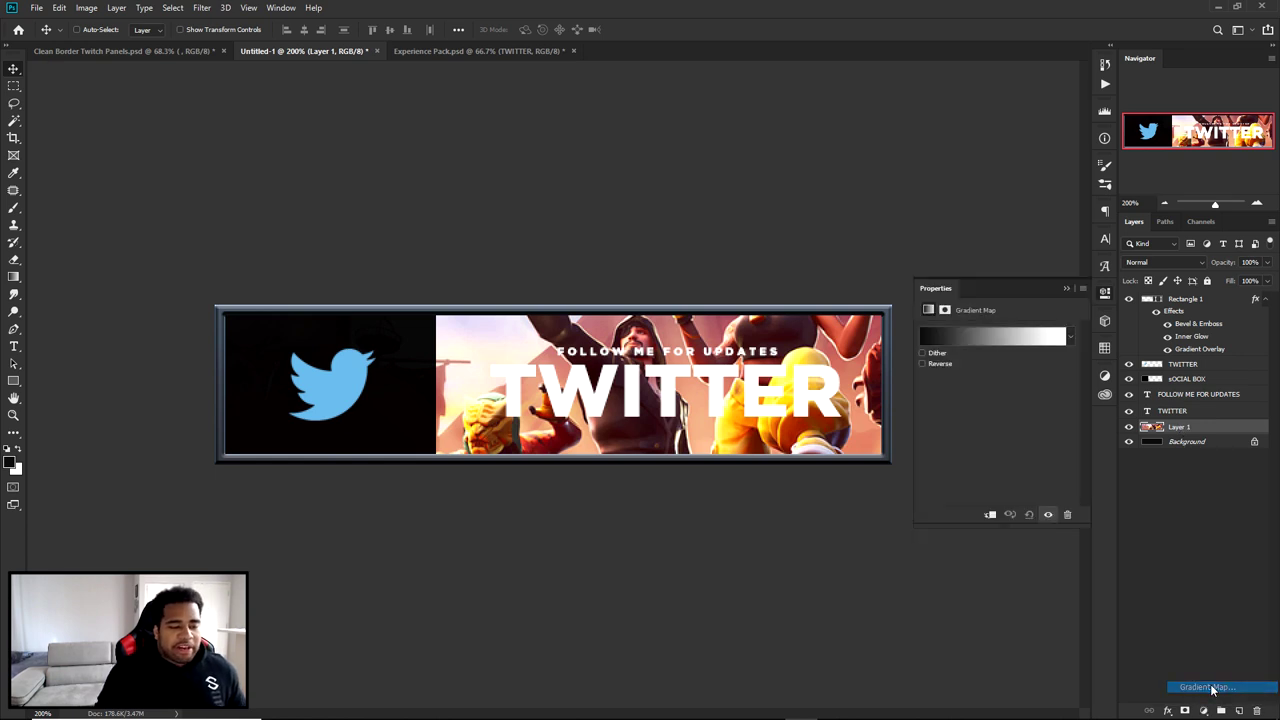
click(949, 334)
drag(1068, 217, 1062, 314)
click(918, 294)
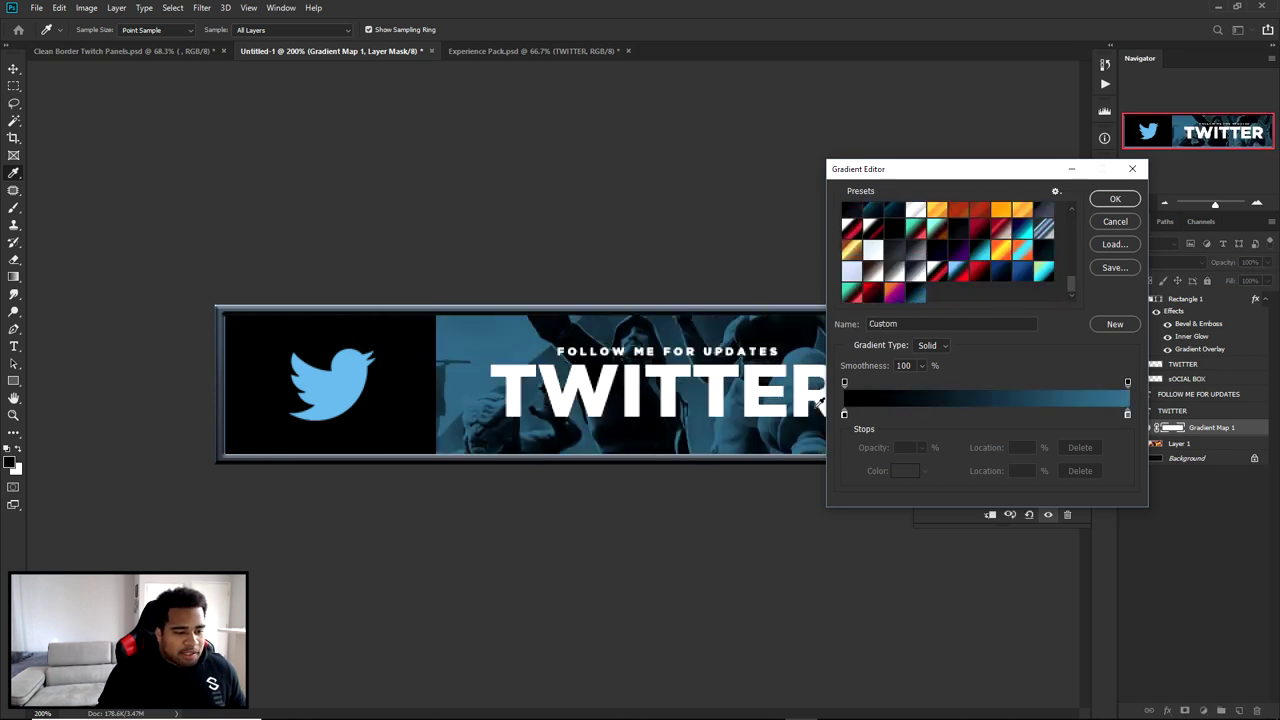
Try an extra black stop and a 69% midpoint on the gradient, keeping the dark end stop at black (#000000).
click(843, 414)
double_click(841, 413)
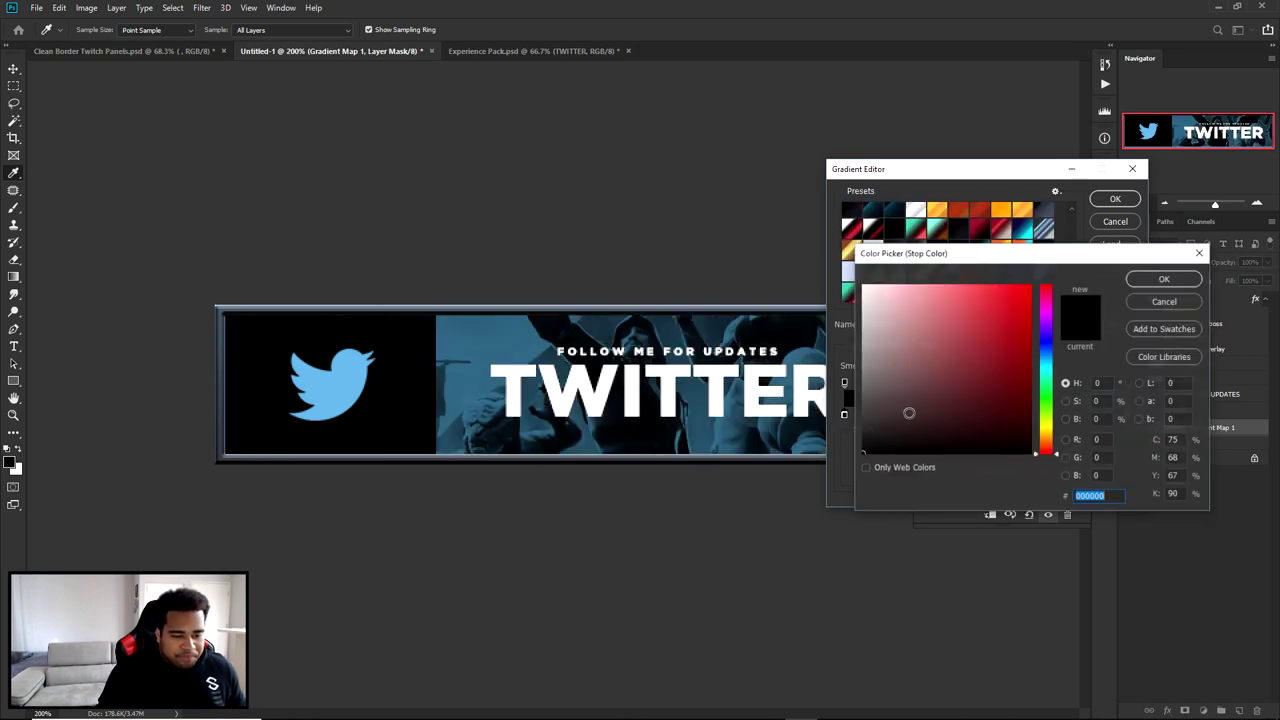
click(1160, 285)
click(1005, 414)
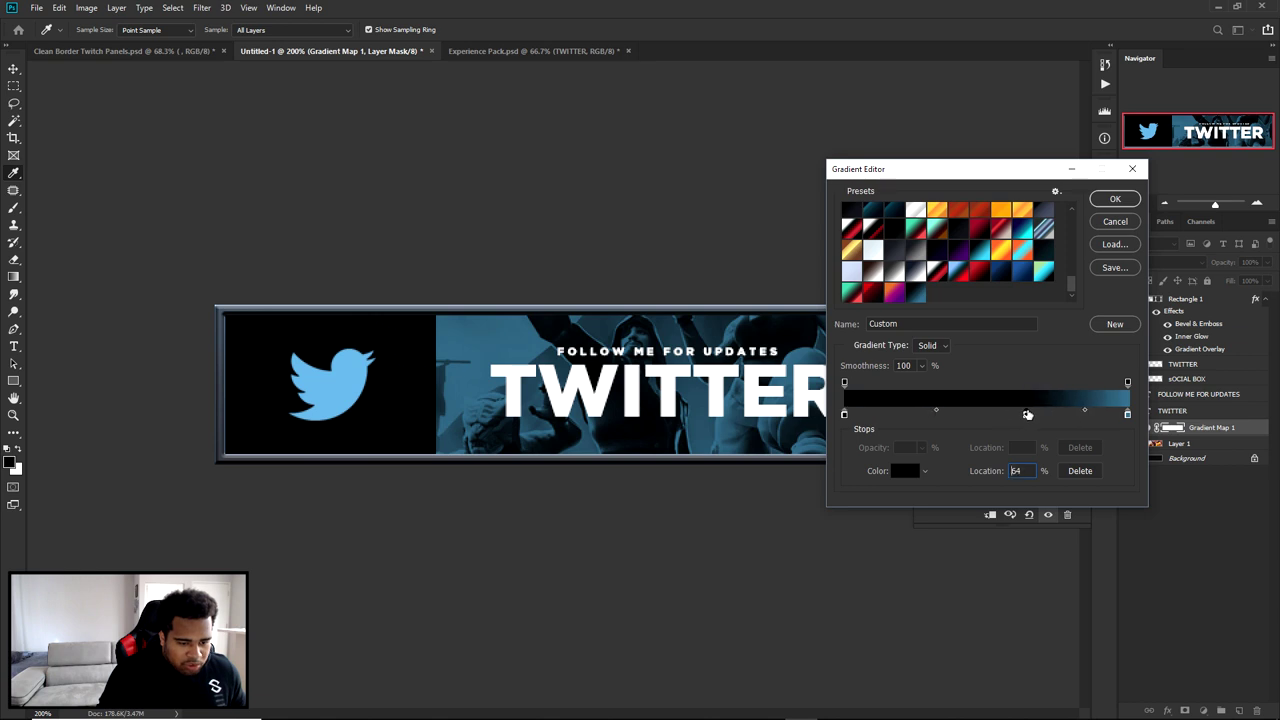
key(Delete)
drag(1003, 414, 1041, 412)
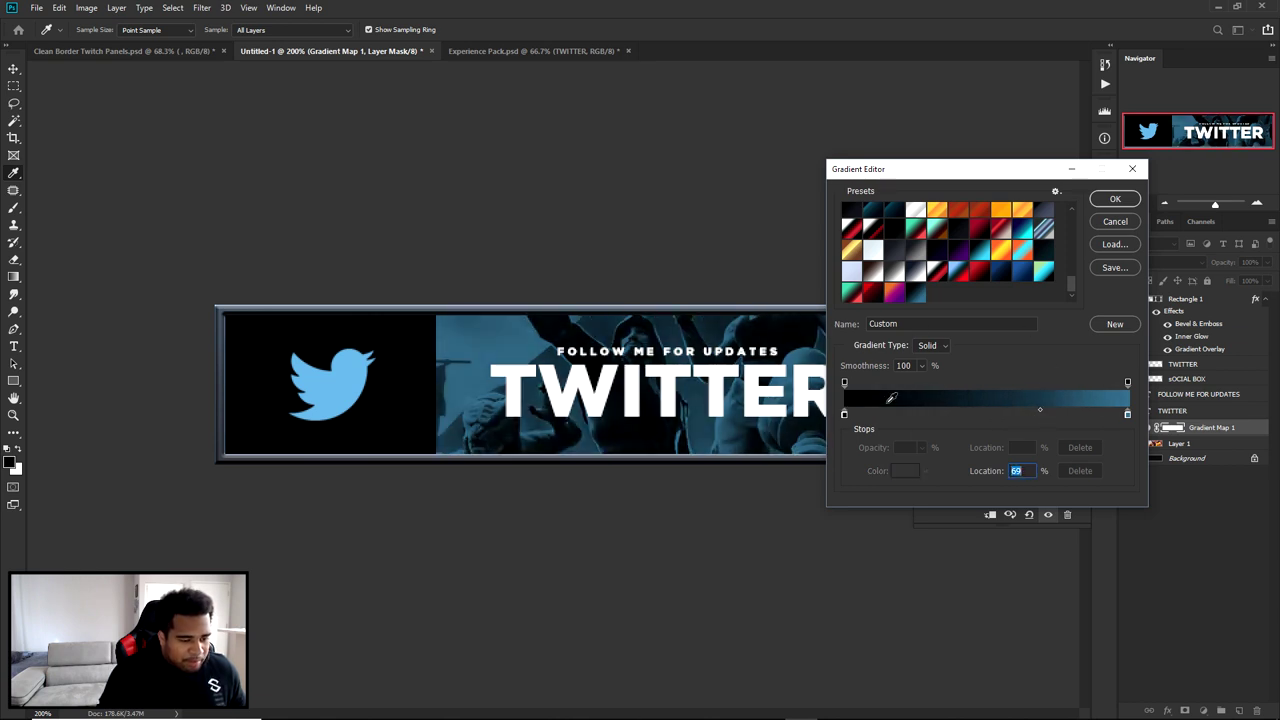
mouse_move(843, 416)
mouse_down()
mouse_move(845, 445)
mouse_move(844, 414)
mouse_up()
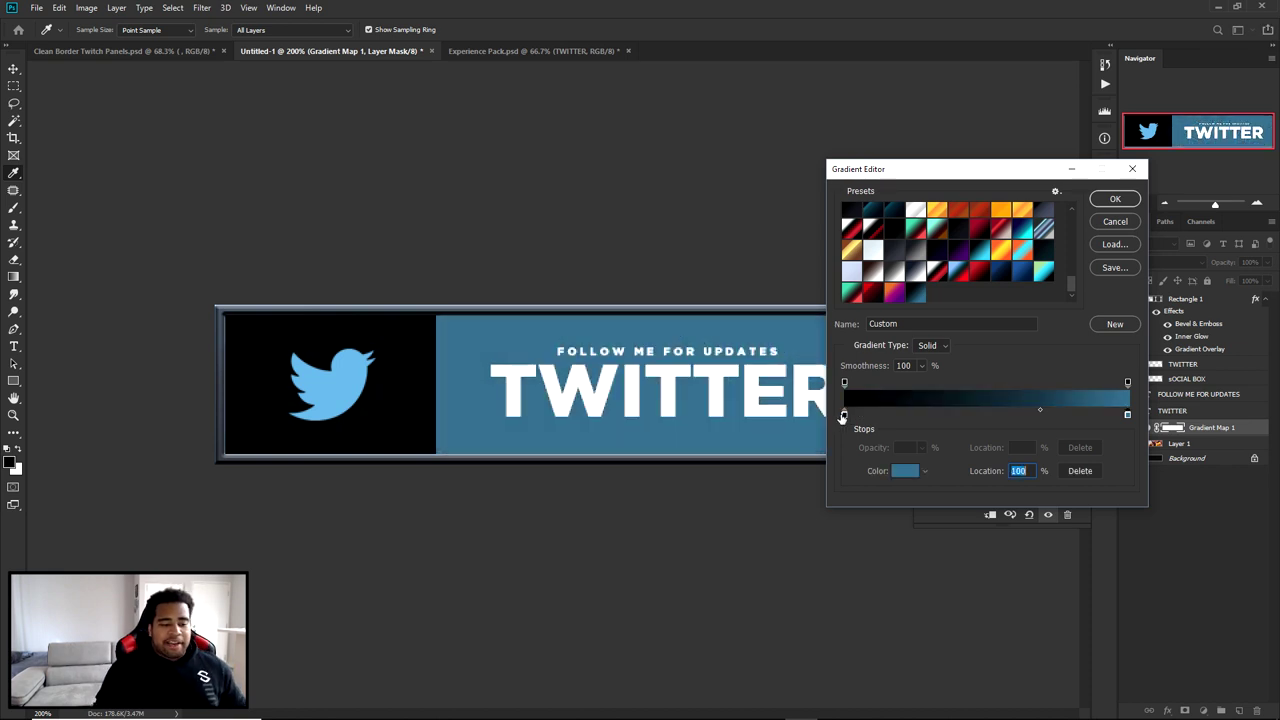
double_click(844, 414)
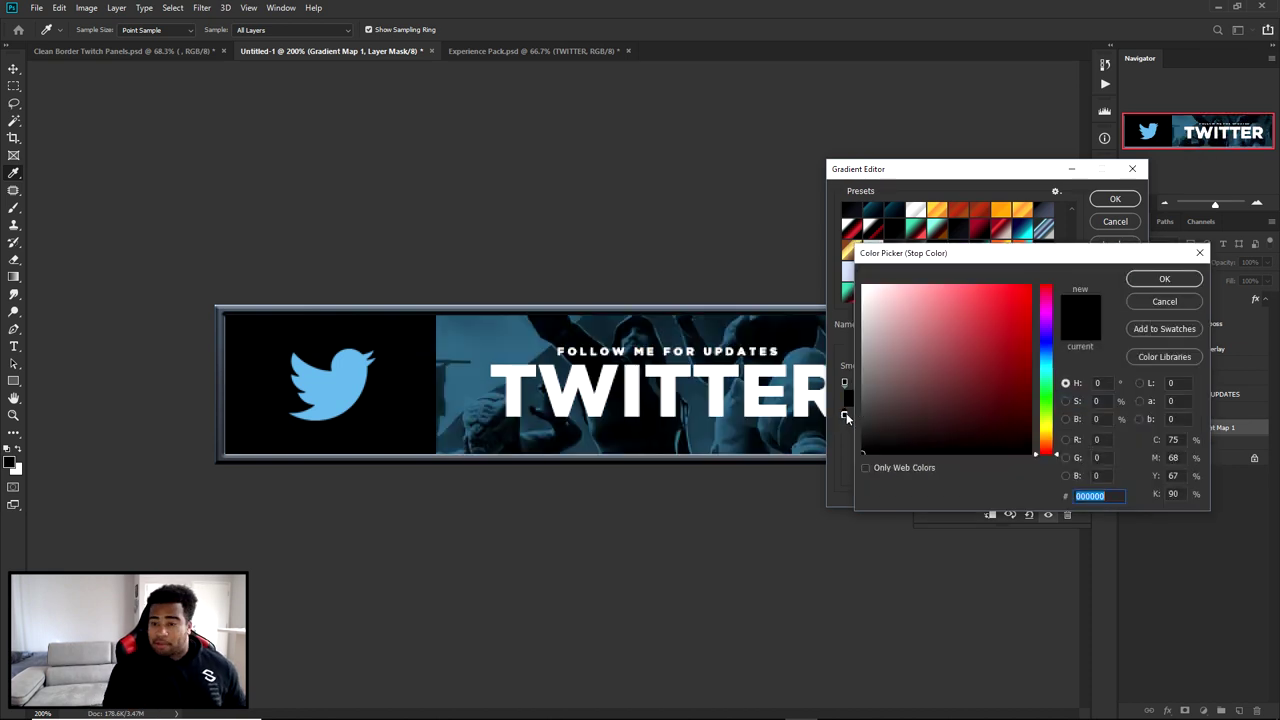
click(1165, 279)
Set the gradient's light end stop to blue #3480ac, move the midpoint to 72% and apply the gradient.
double_click(1128, 414)
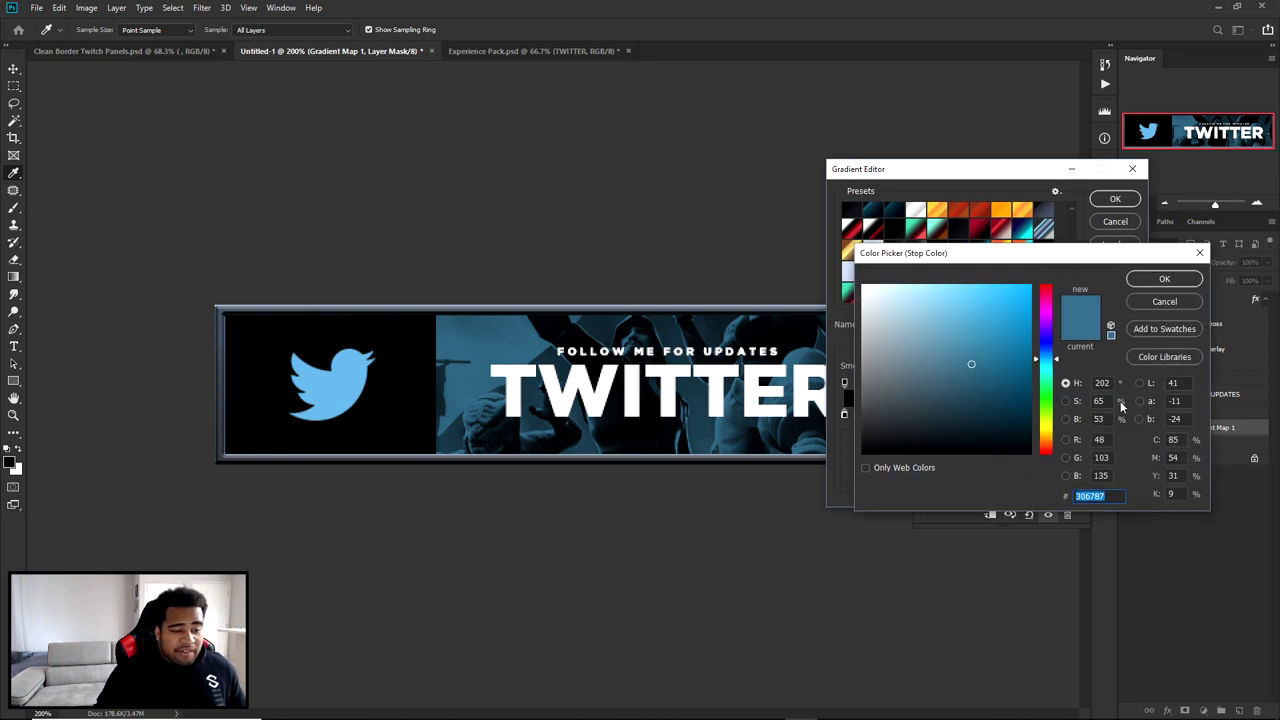
click(997, 326)
mouse_move(997, 326)
mouse_down()
mouse_move(973, 317)
mouse_move(980, 340)
mouse_up()
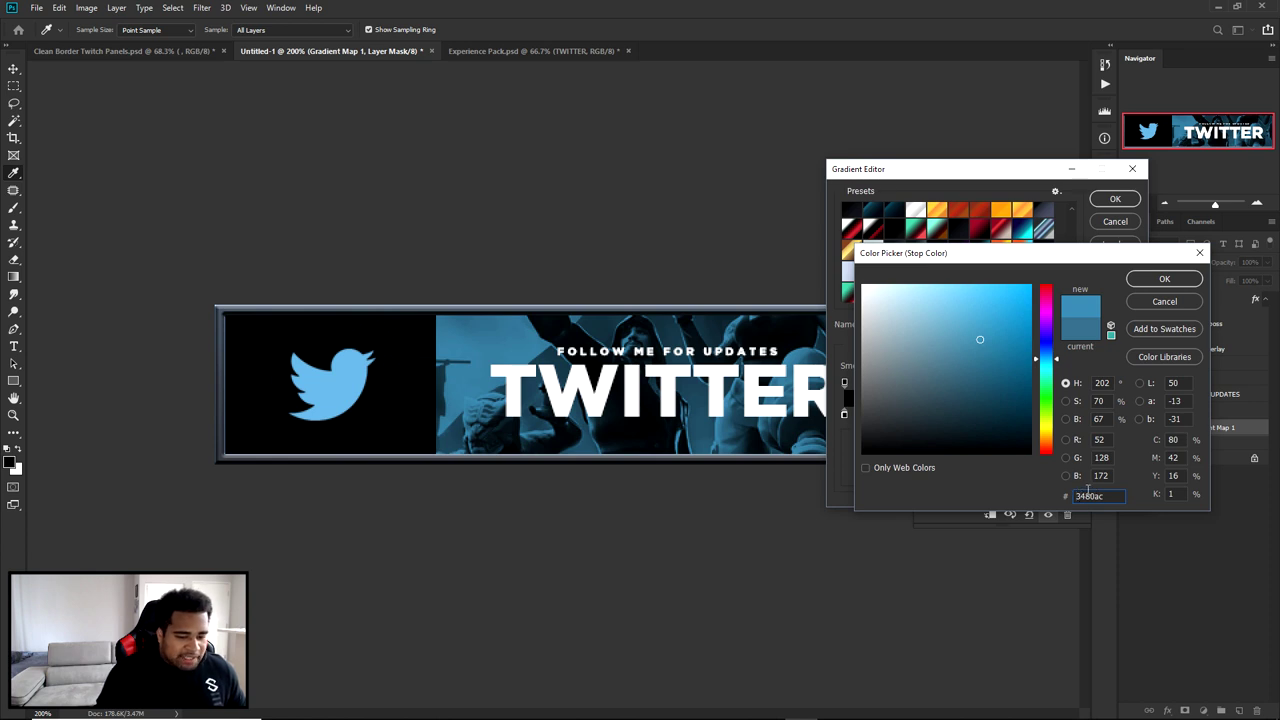
click(1163, 279)
mouse_move(1040, 409)
mouse_down()
mouse_move(989, 409)
mouse_move(1050, 410)
mouse_up()
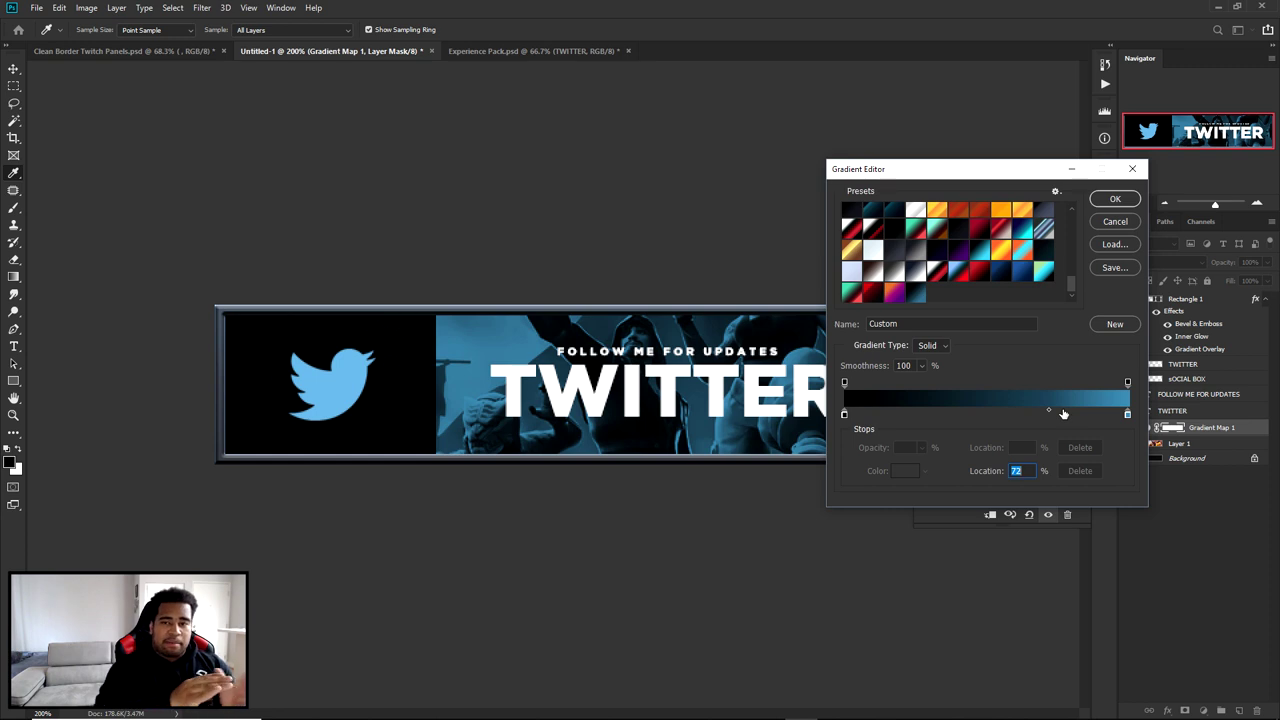
click(1112, 198)
Try the Reverse option on the Gradient Map, leave it off and hide the adjustment's properties.
click(922, 364)
click(922, 364)
click(922, 364)
click(942, 364)
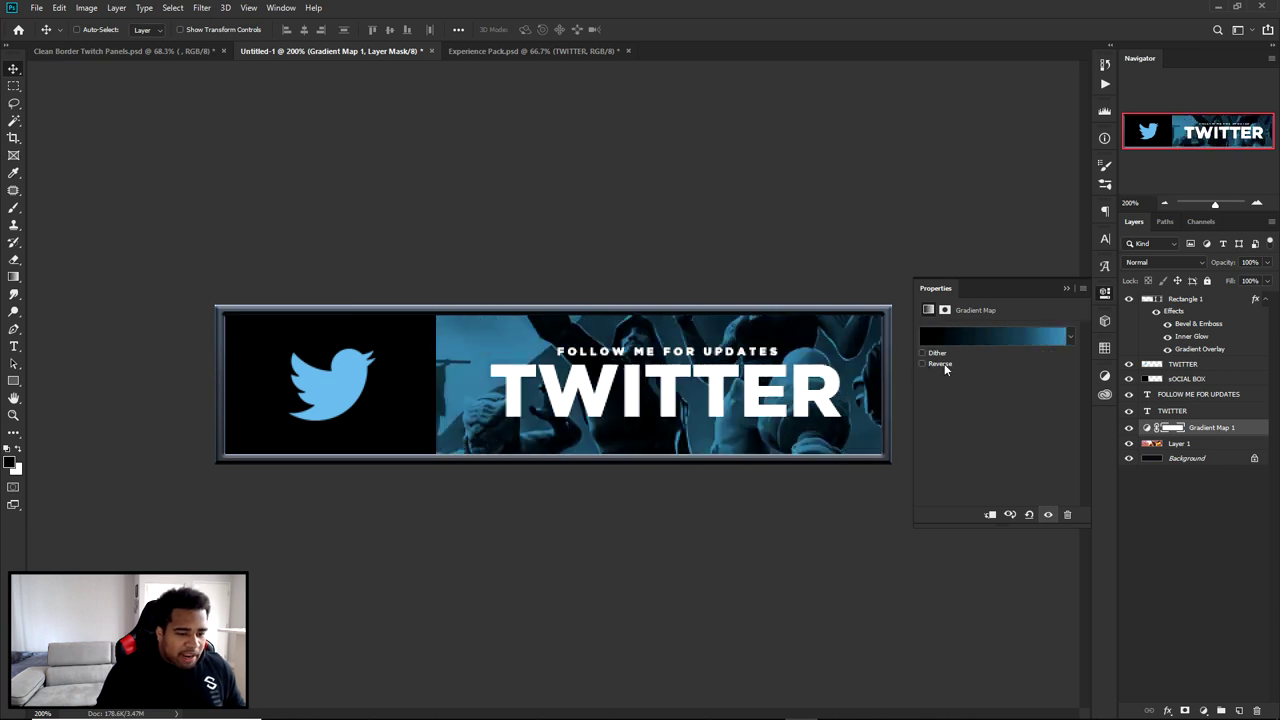
click(1106, 294)
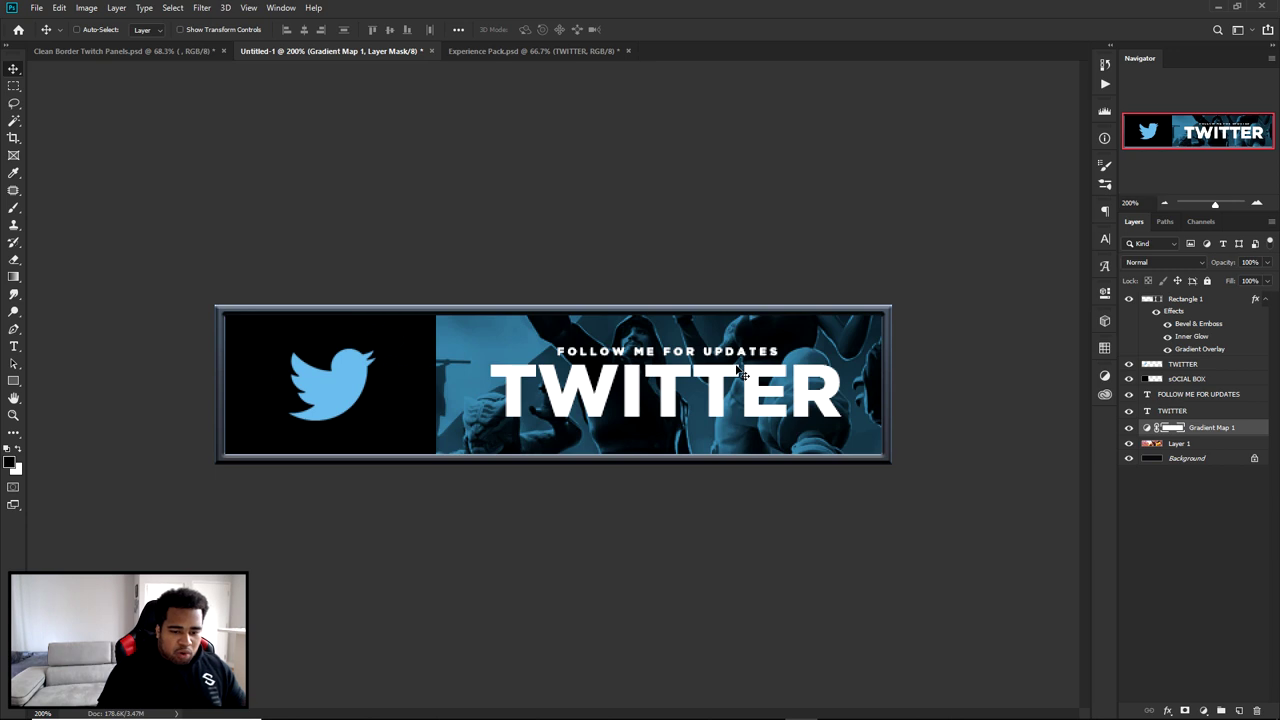
Add a new layer above the Gradient Map and make a thin rectangular selection across the panel's full upper edge.
click(1240, 710)
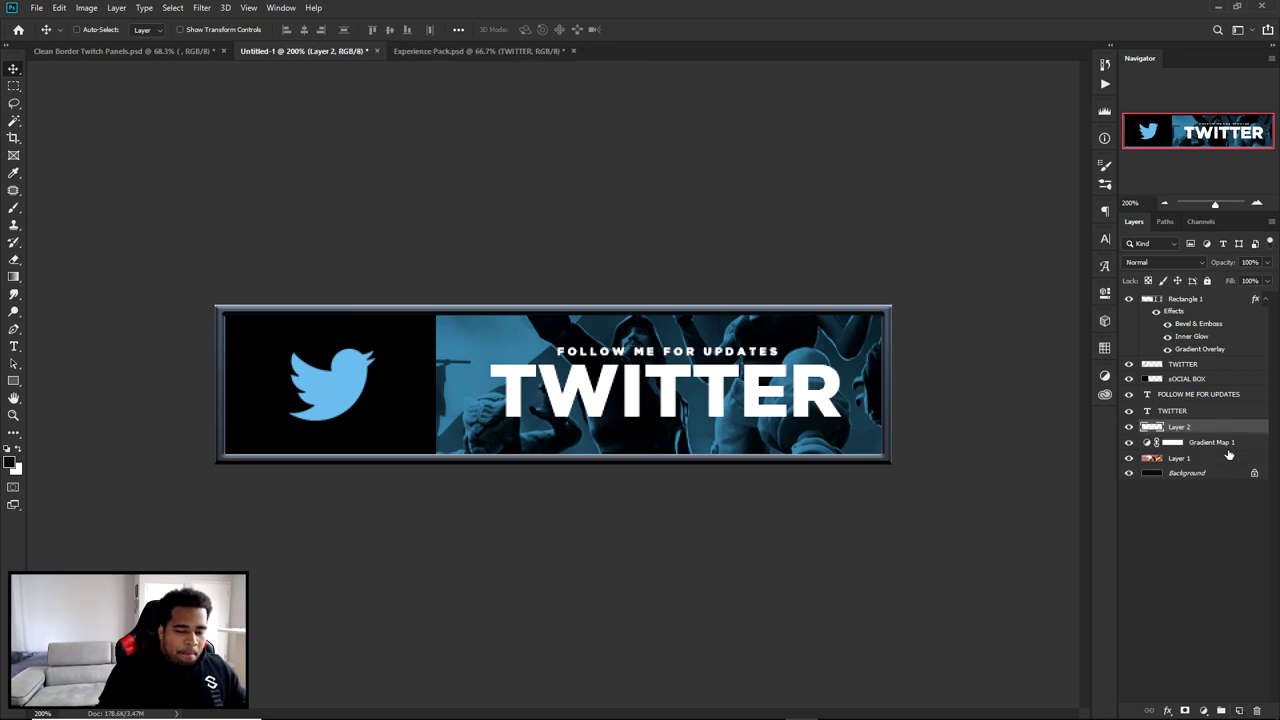
click(14, 86)
drag(205, 288, 924, 318)
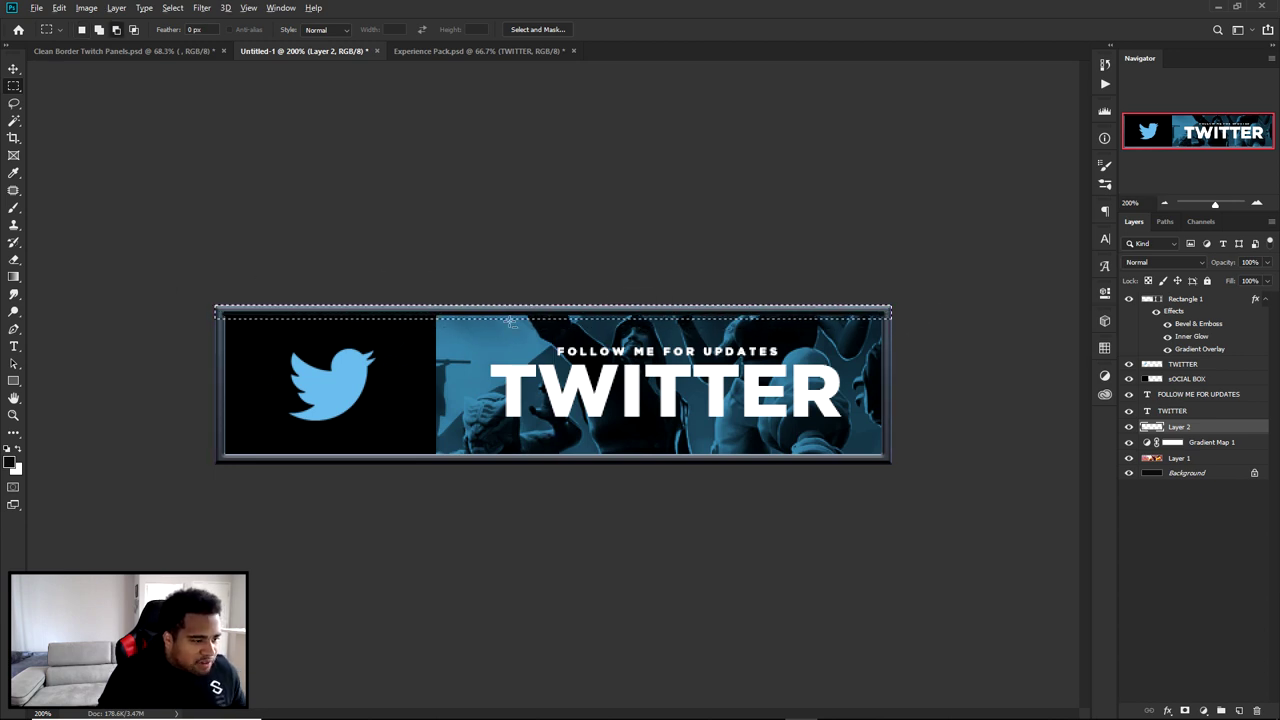
scroll(449, 280, up, 6)
scroll(462, 230, up, 1)
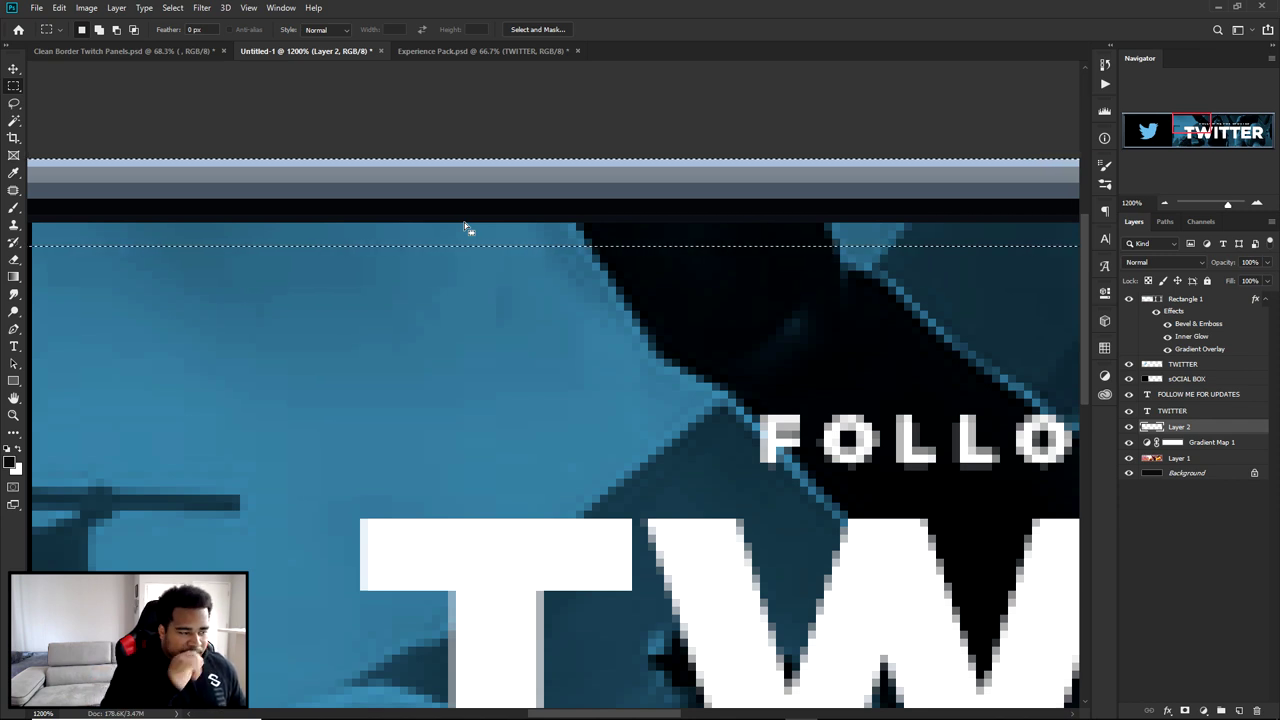
Set the foreground color to the bird logo's light blue (#5ea9dd) by sampling the logo.
scroll(464, 228, down, 2)
scroll(464, 228, left, 3)
click(10, 461)
click(340, 437)
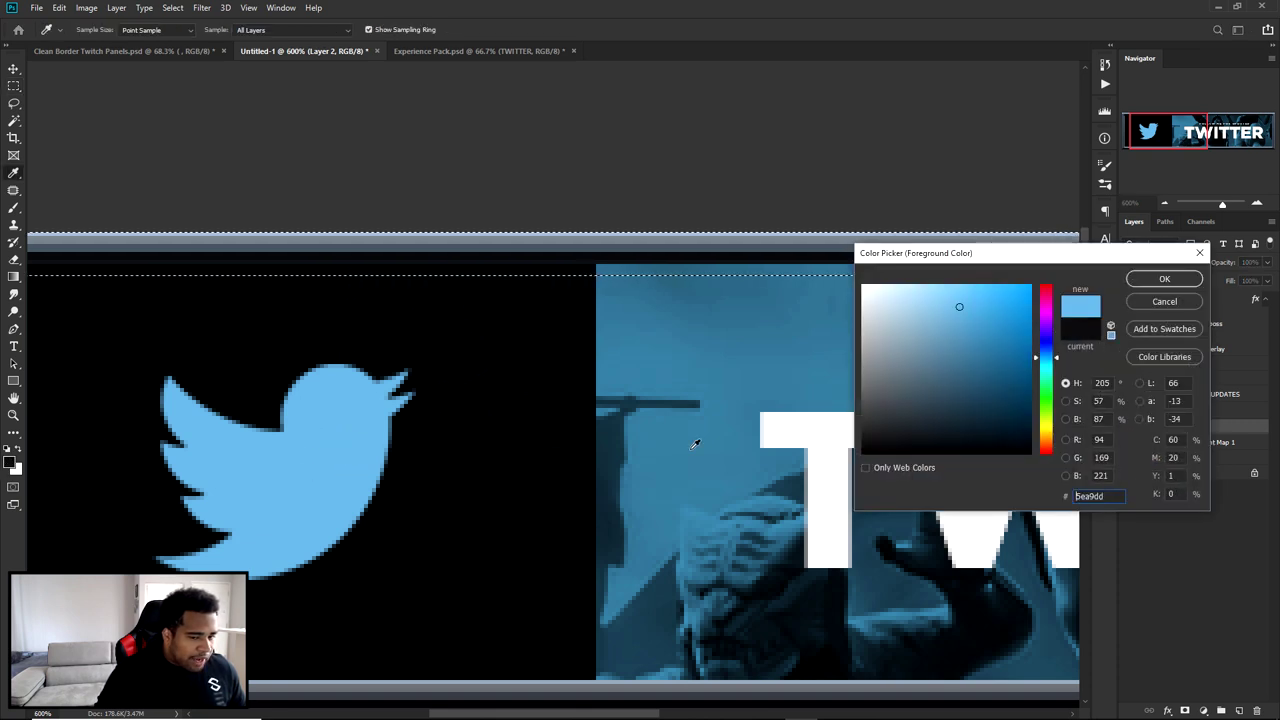
click(1160, 280)
Fill the strip selection on Layer 2 with the bird's sampled light blue at 100% opacity in Normal mode and deselect it.
key(m)
right_click(734, 322)
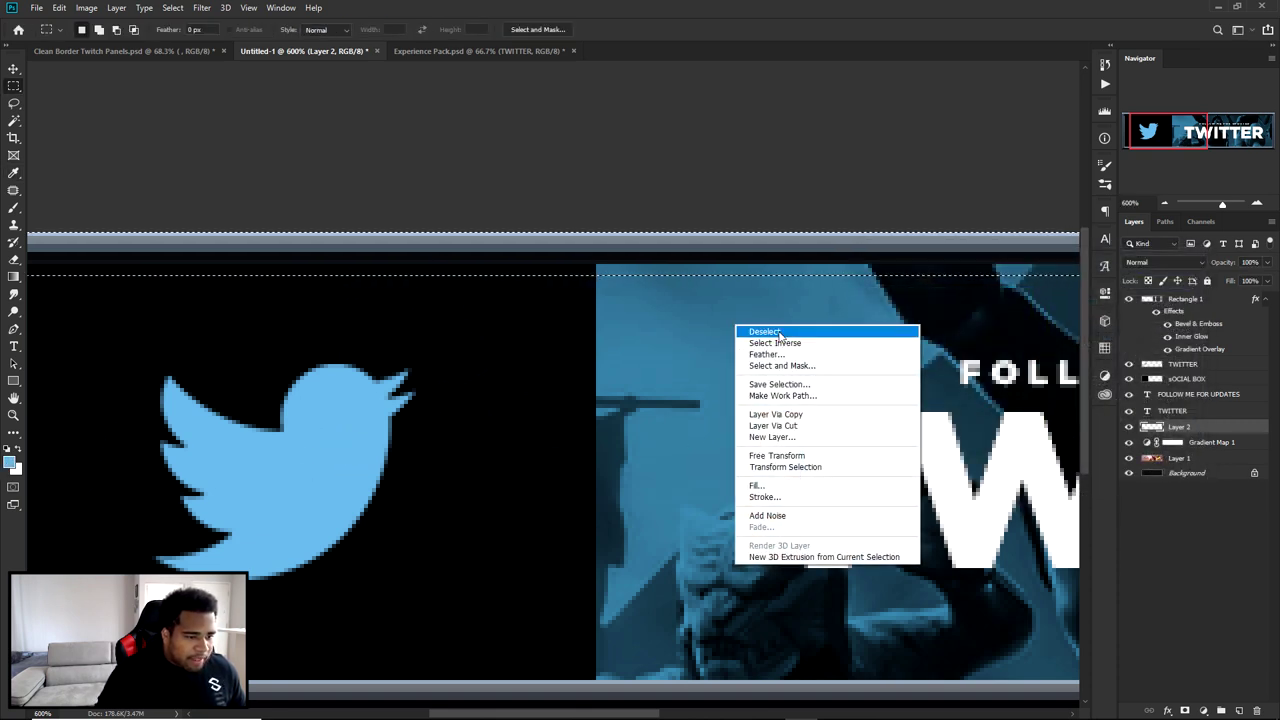
click(758, 485)
click(613, 208)
click(620, 249)
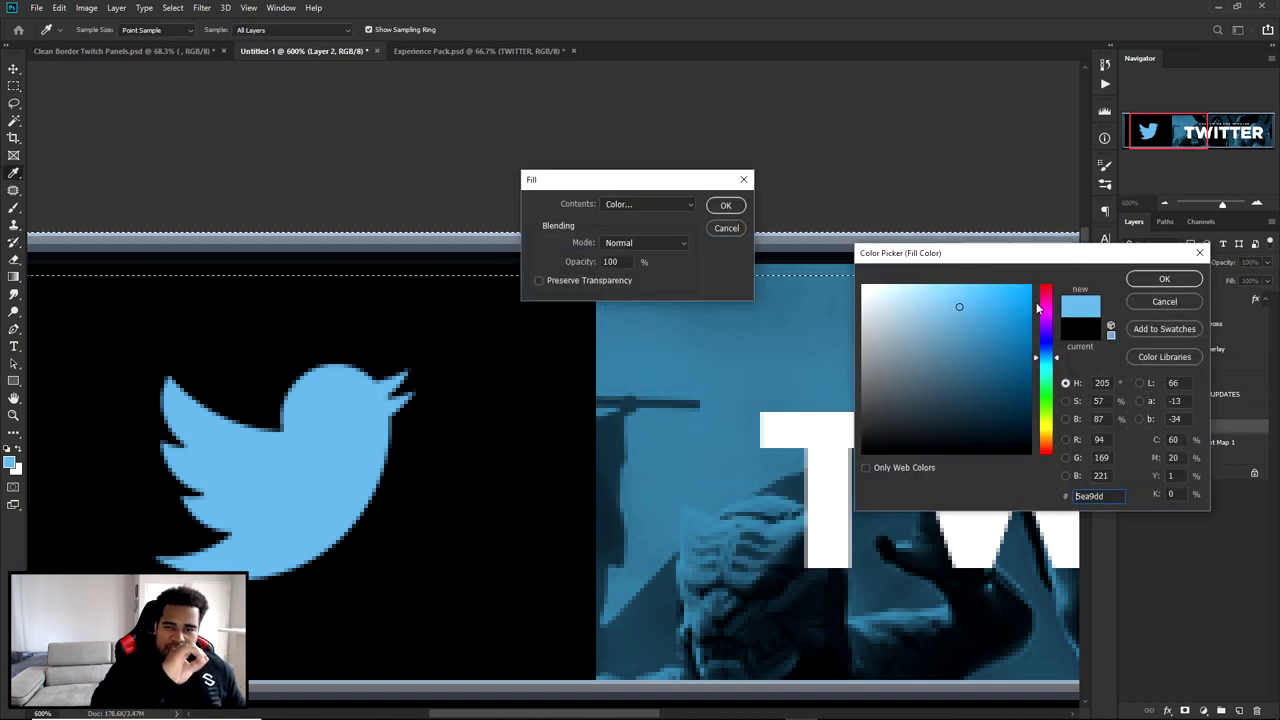
click(345, 440)
click(1140, 279)
click(726, 205)
key(m)
right_click(767, 311)
click(795, 317)
Move Layer 2 with the blue strip directly above the sOCIAL BOX layer in the layer stack.
drag(1183, 430, 1205, 376)
scroll(699, 343, down, 1)
key(v)
scroll(739, 342, down, 3)
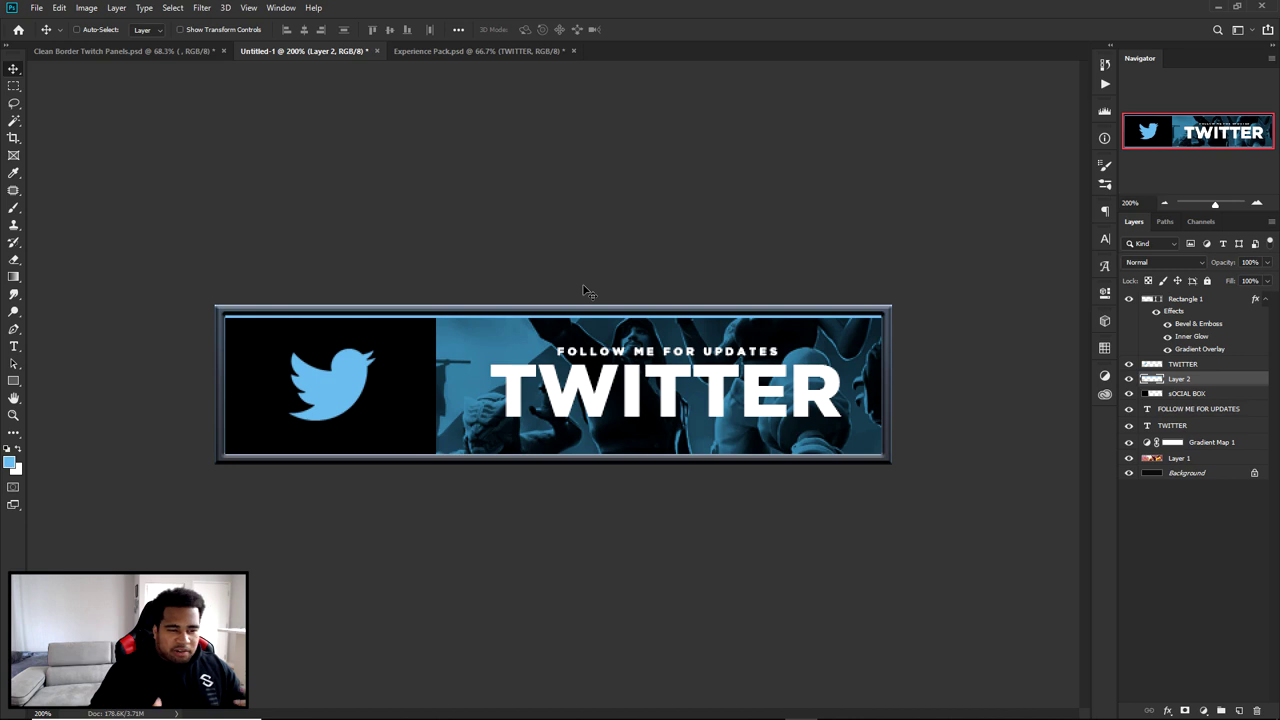
Add a new layer above Layer 2 and rename the blue strip's Layer 2 as indicator box.
key(ctrl+minus)
key(ctrl+plus)
key(ctrl+plus)
drag(430, 395, 977, 343)
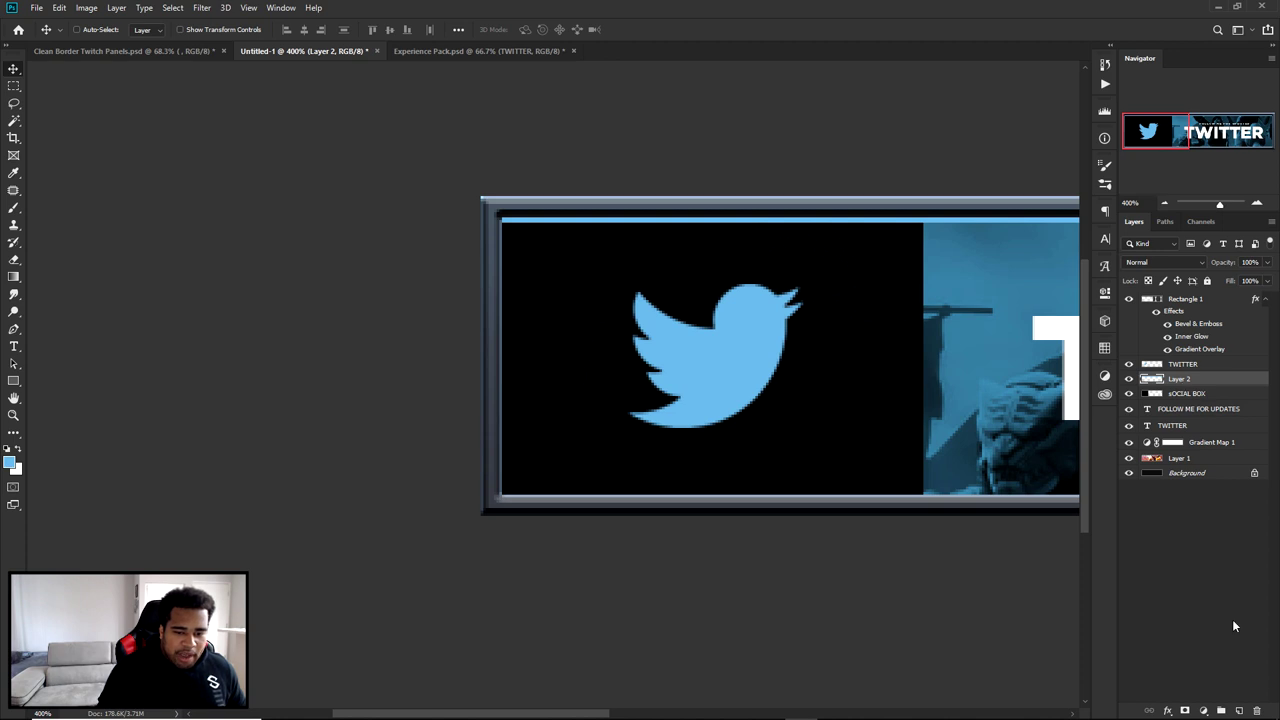
click(1242, 710)
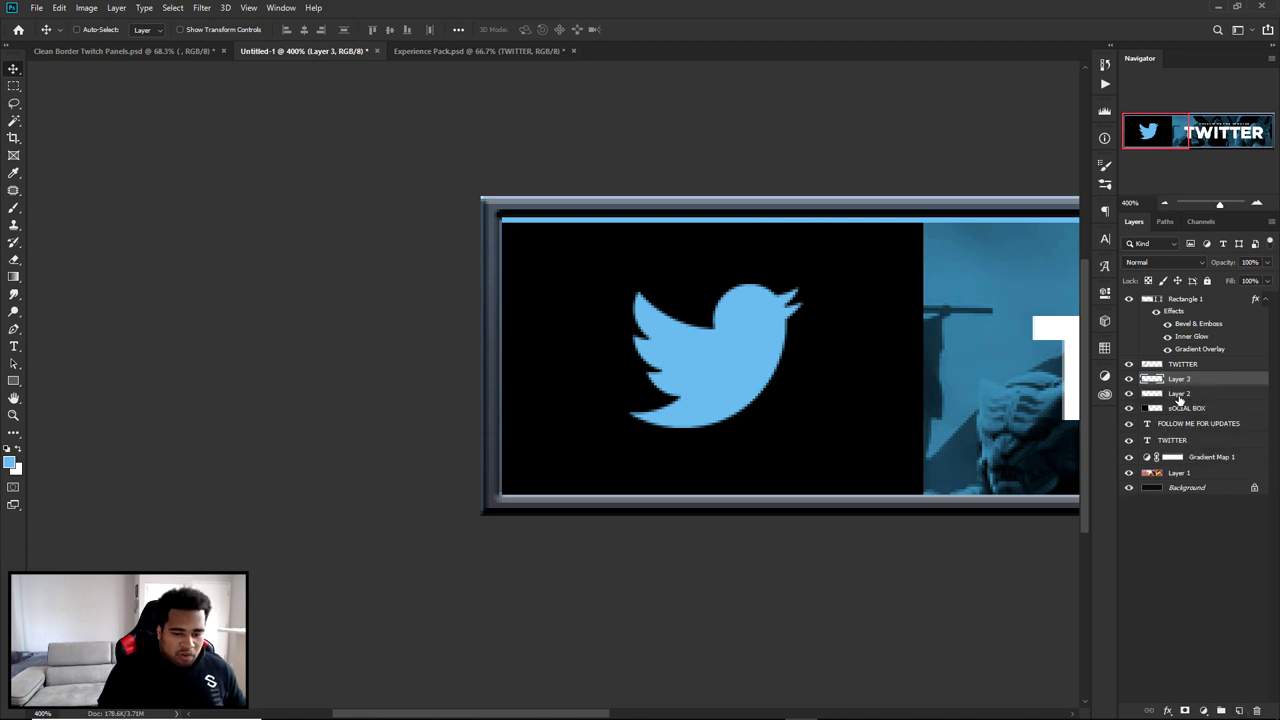
double_click(1178, 393)
text(Lo)
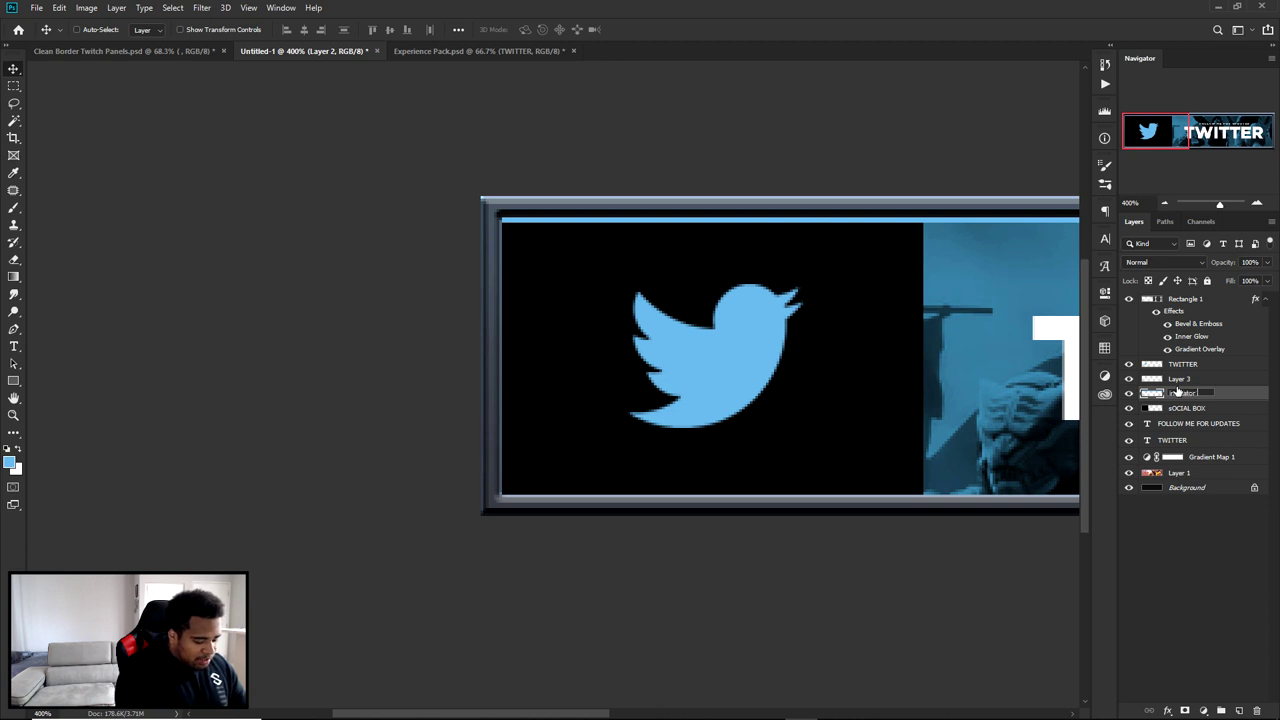
text(dicator box)
key(Return)
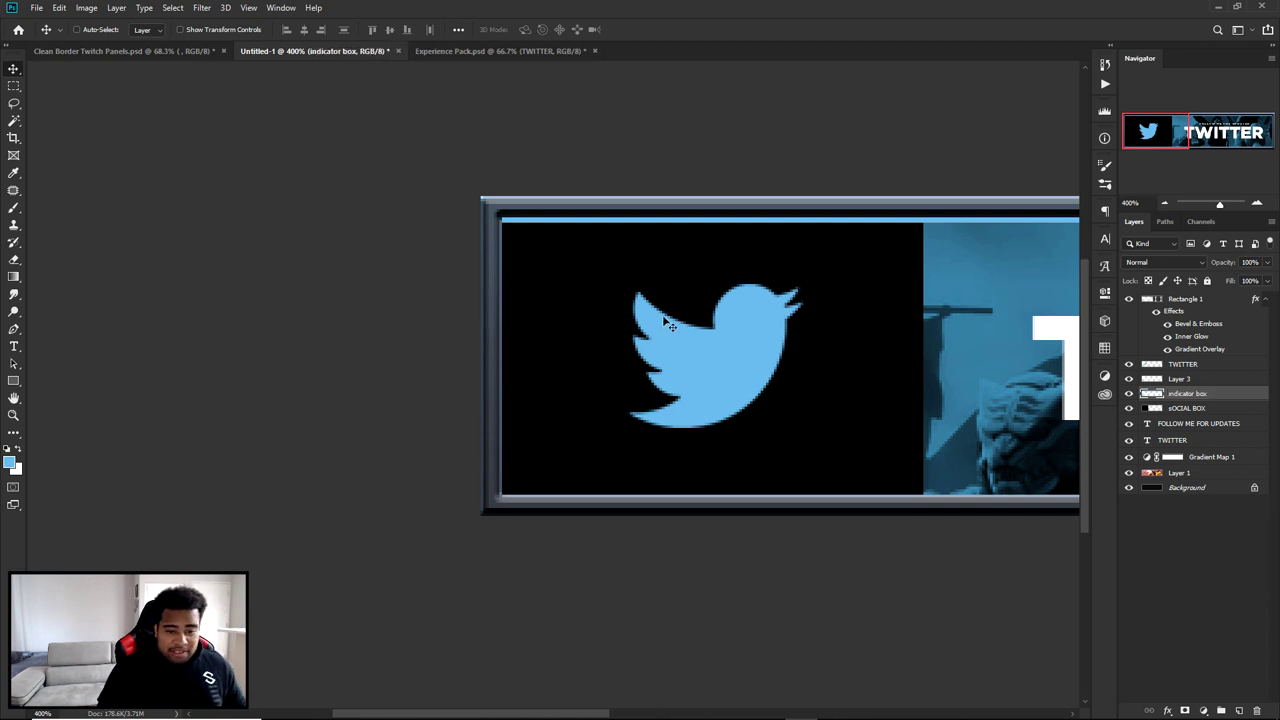
Draw a straight vertical Pen path along the inner left edge of the black logo box, stopping short of both corners.
key(p)
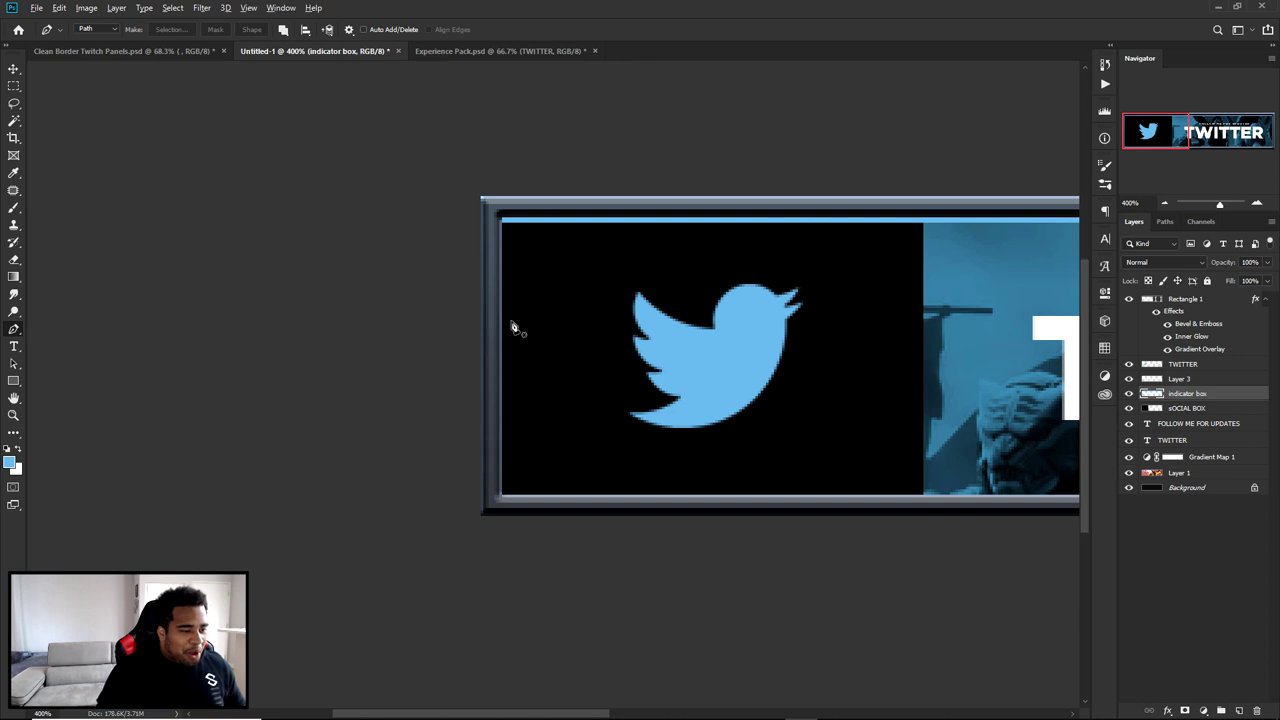
scroll(510, 321, up, 1)
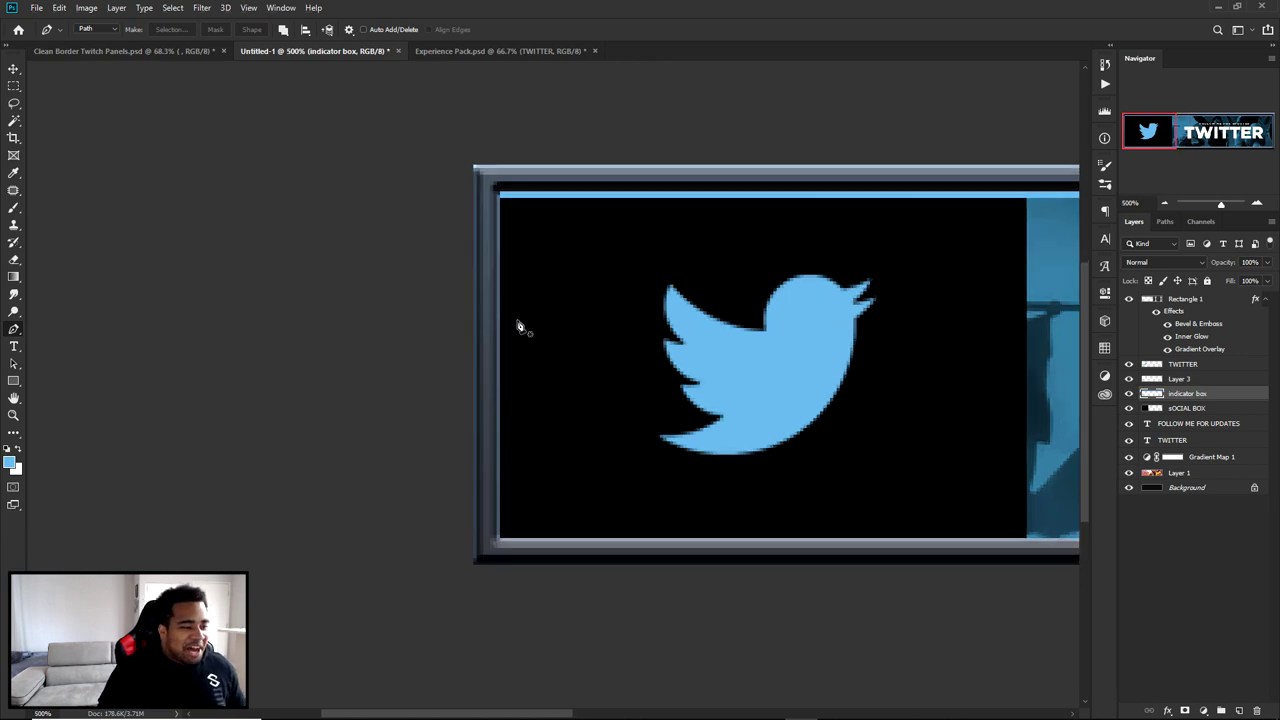
right_click(15, 331)
click(44, 333)
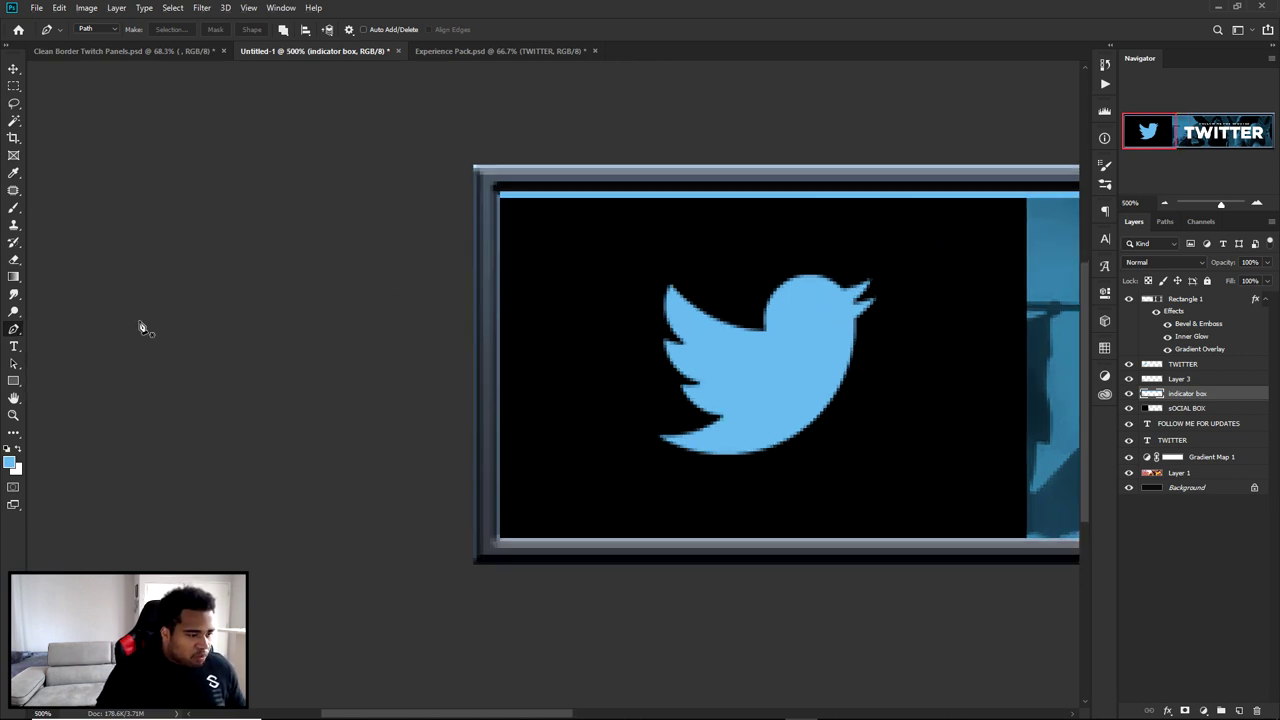
scroll(534, 289, up, 9)
scroll(471, 250, down, 8)
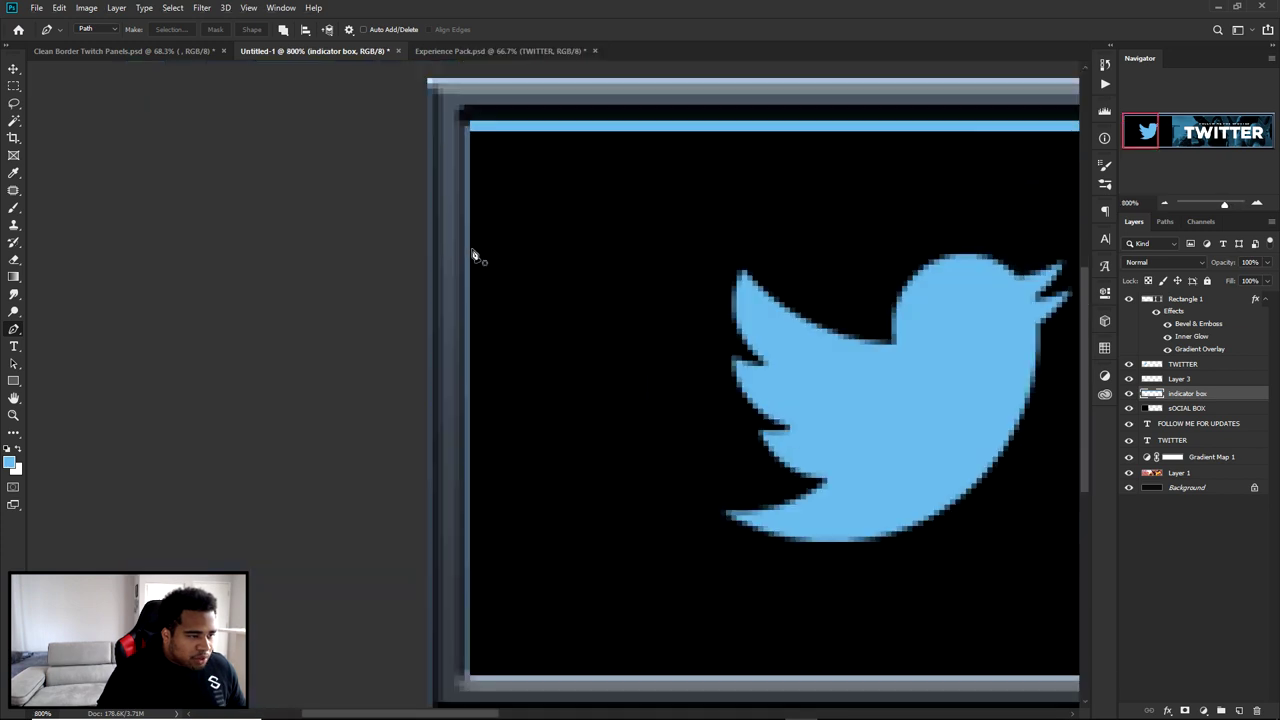
click(353, 233)
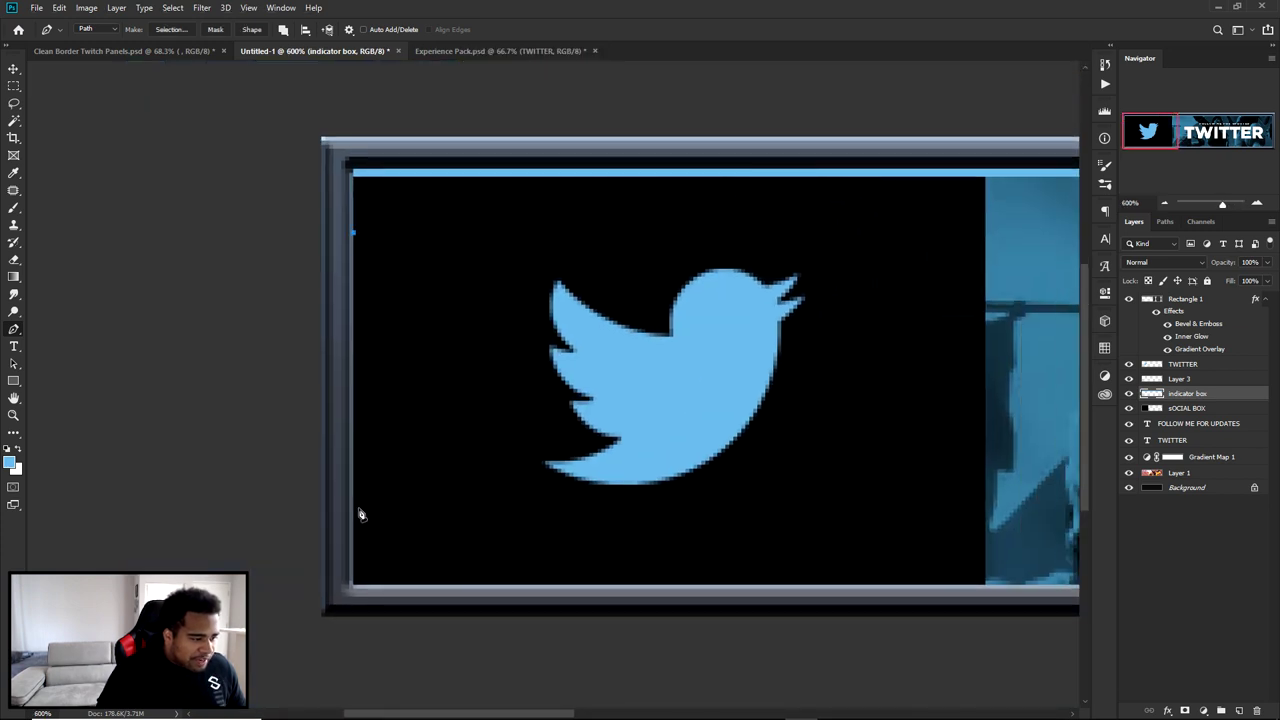
click(353, 536)
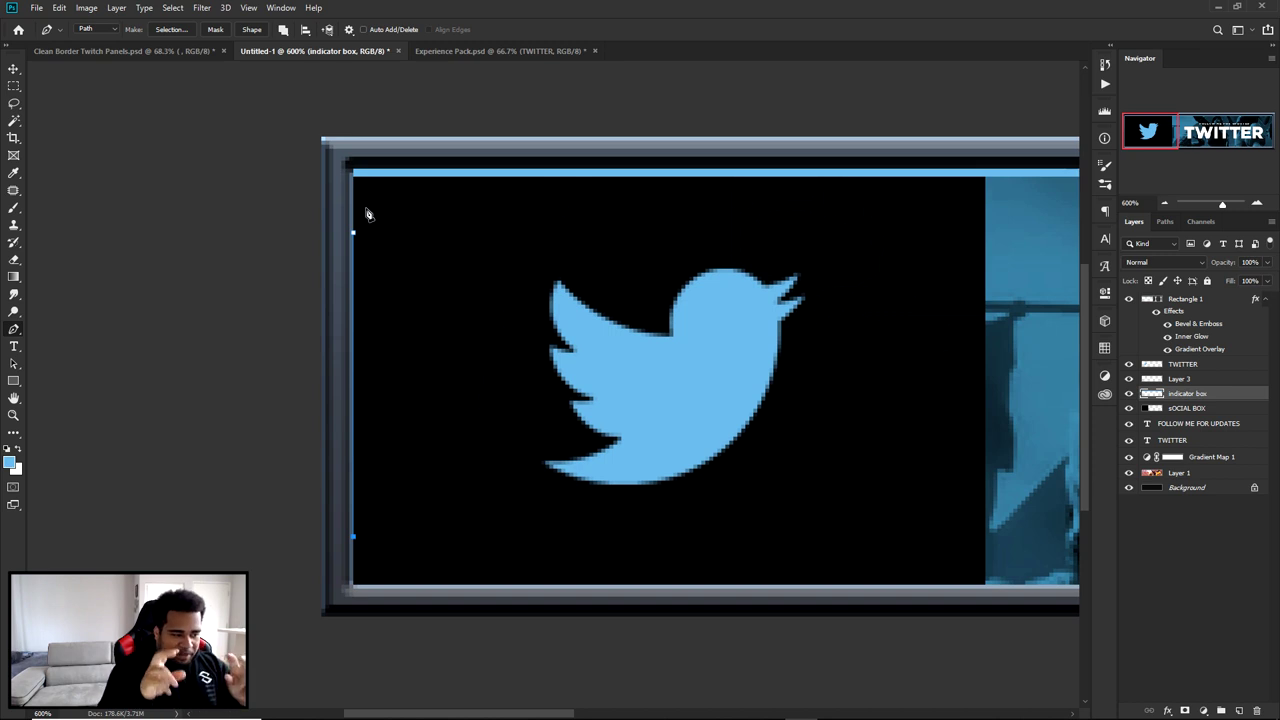
scroll(340, 250, up, 4)
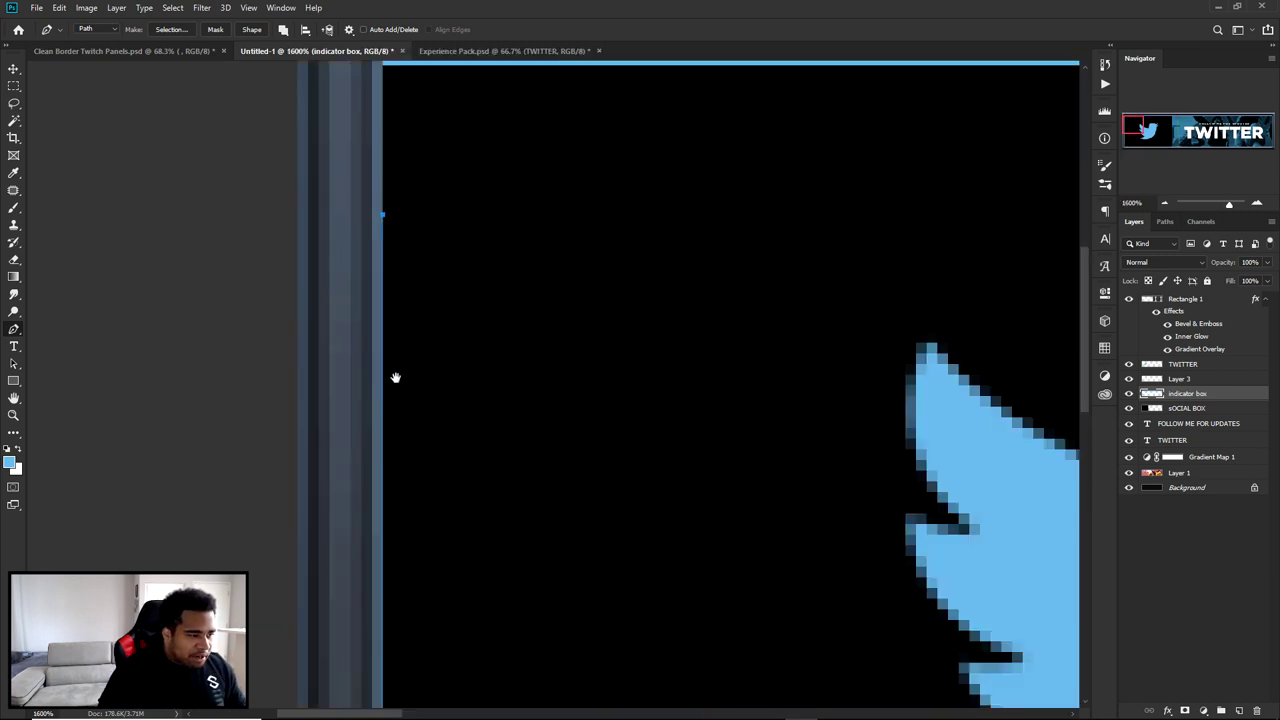
scroll(390, 326, down, 5)
scroll(460, 334, left, 2)
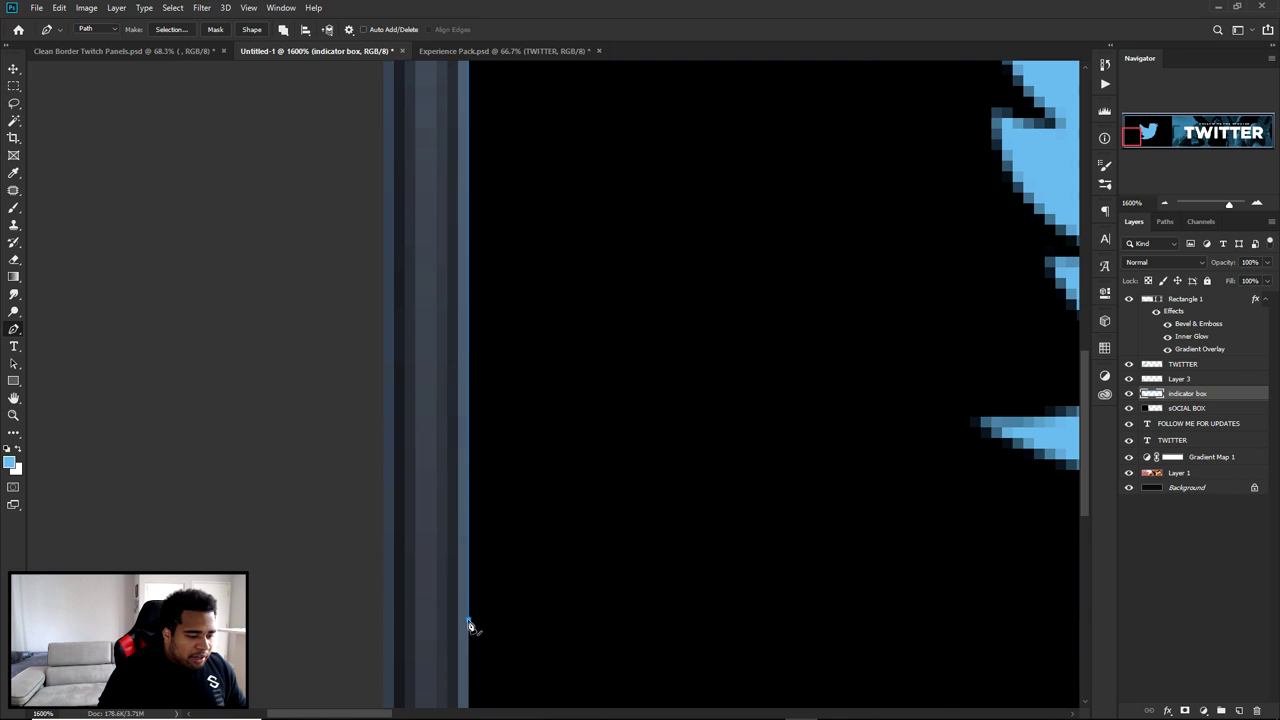
scroll(467, 625, down, 5)
drag(703, 407, 595, 371)
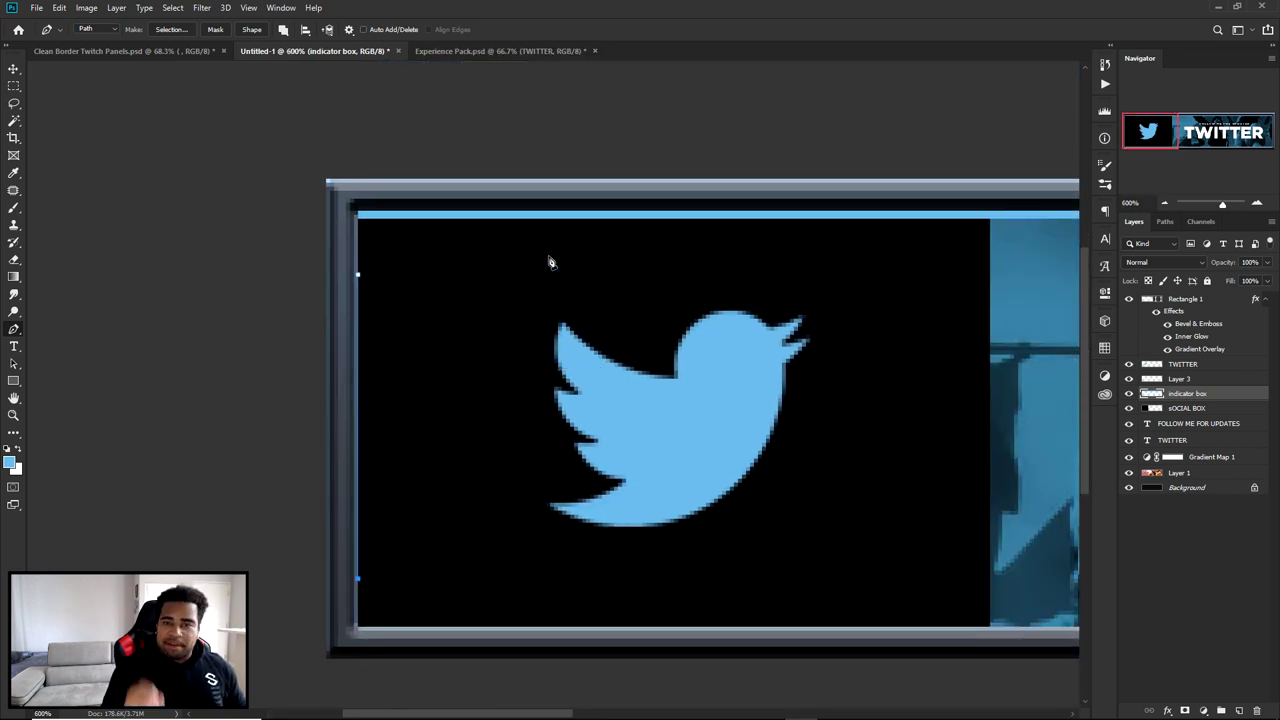
Set up the Brush tool with a 1 px size and 100% hardness.
key(b)
right_click(14, 208)
click(44, 208)
right_click(638, 268)
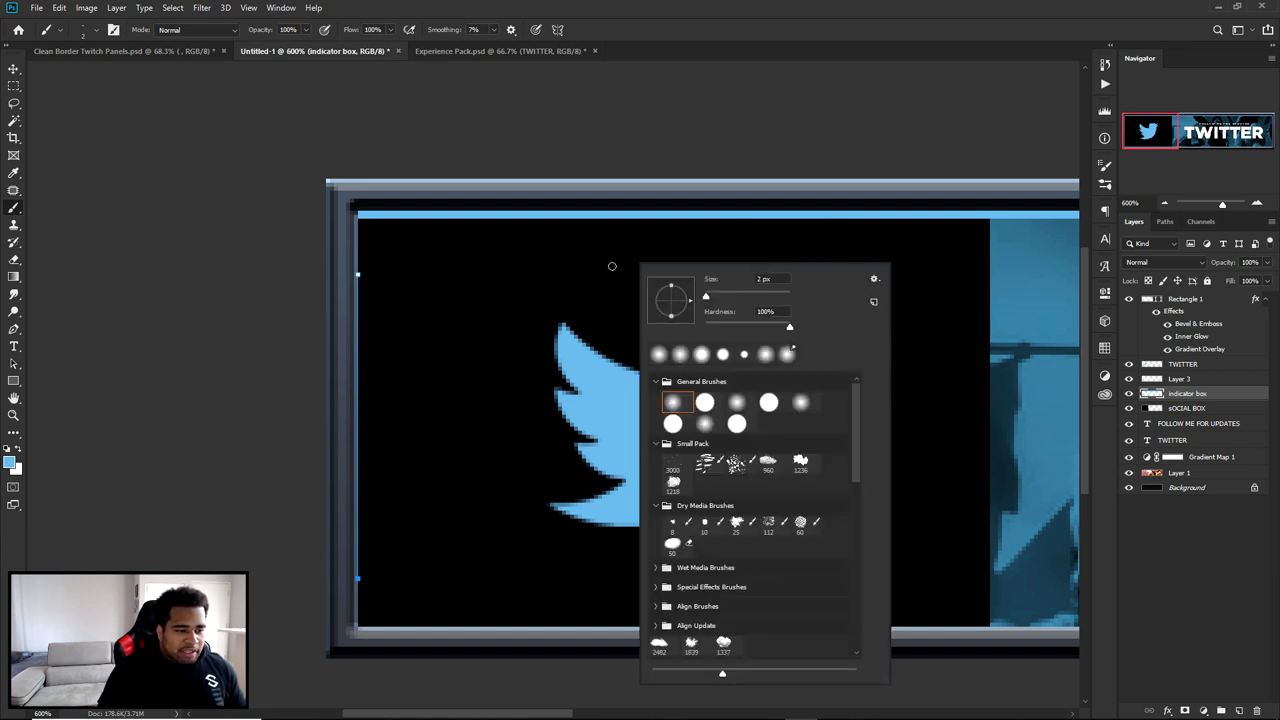
click(778, 279)
click(779, 311)
double_click(779, 311)
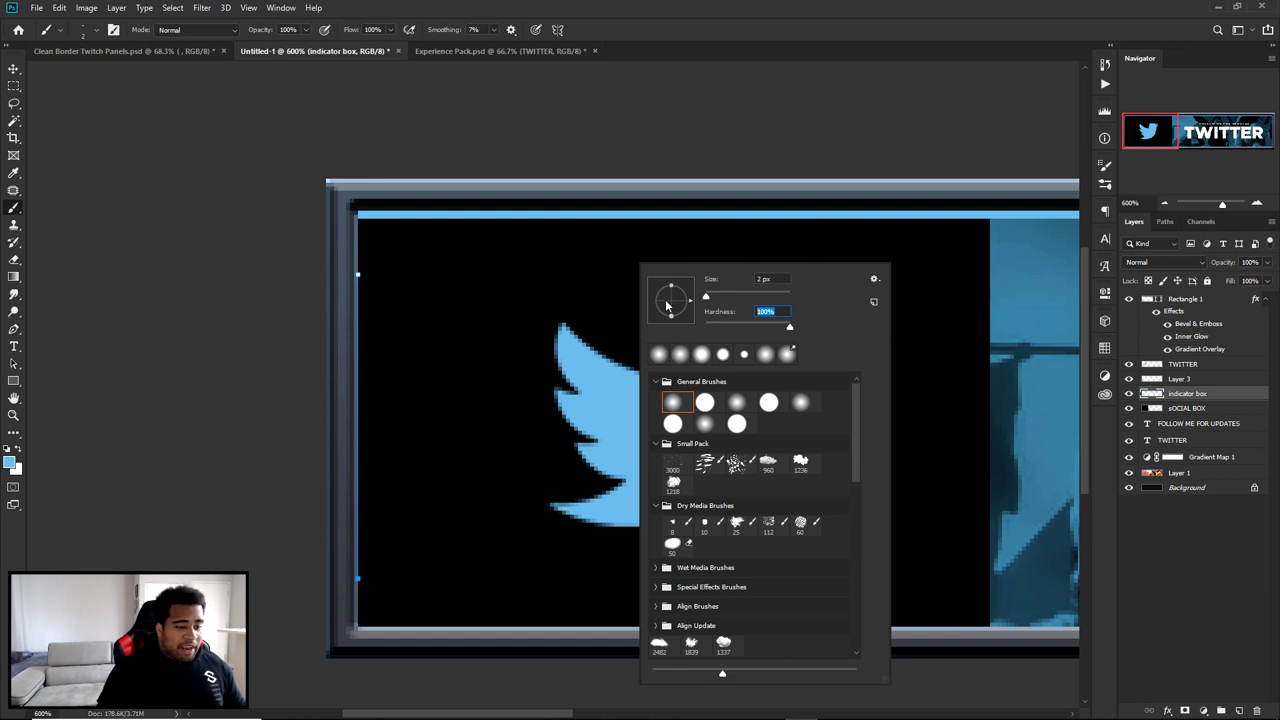
click(478, 306)
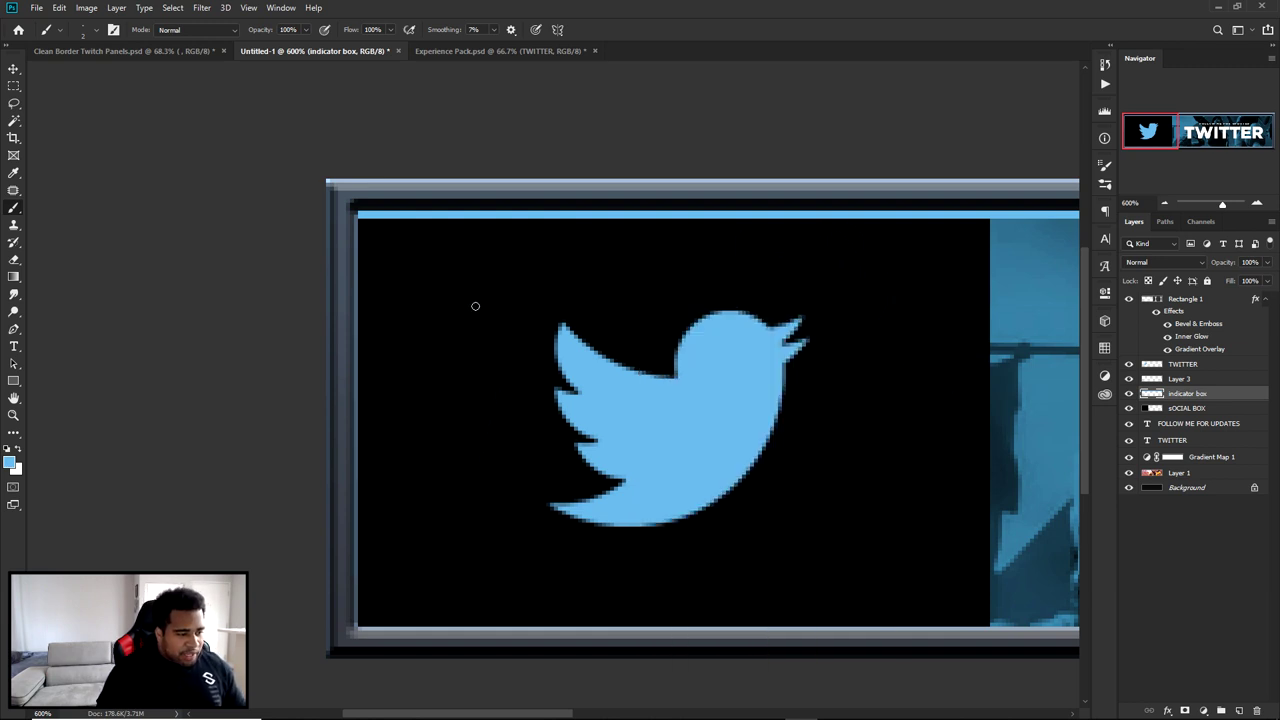
right_click(584, 297)
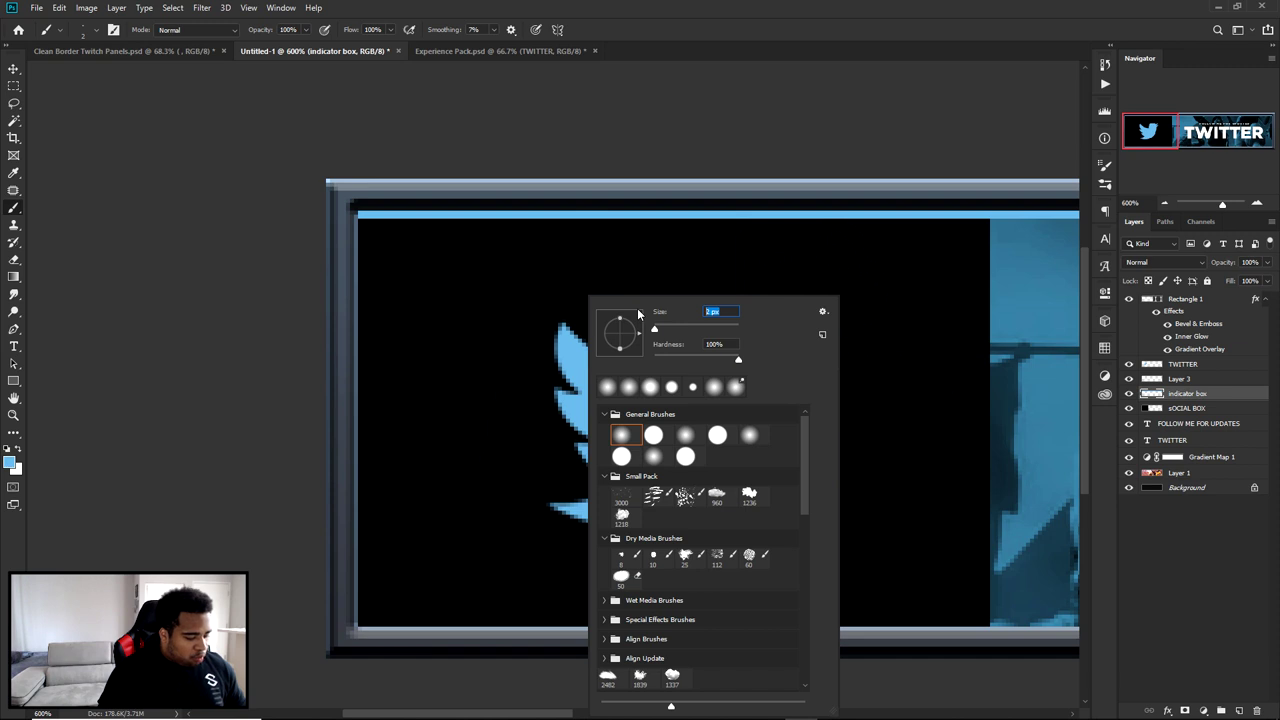
key(Return)
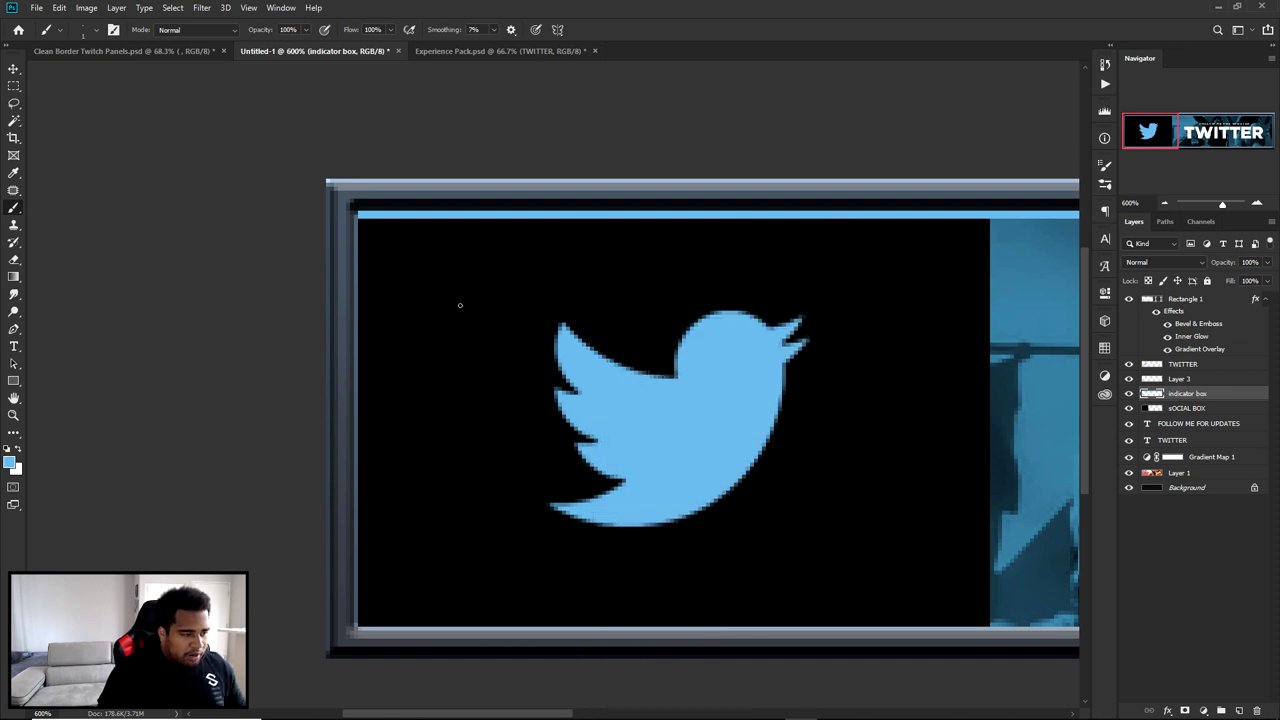
Try to stroke the vertical path with the Brush on the indicator box layer, with Simulate Pressure off.
key(p)
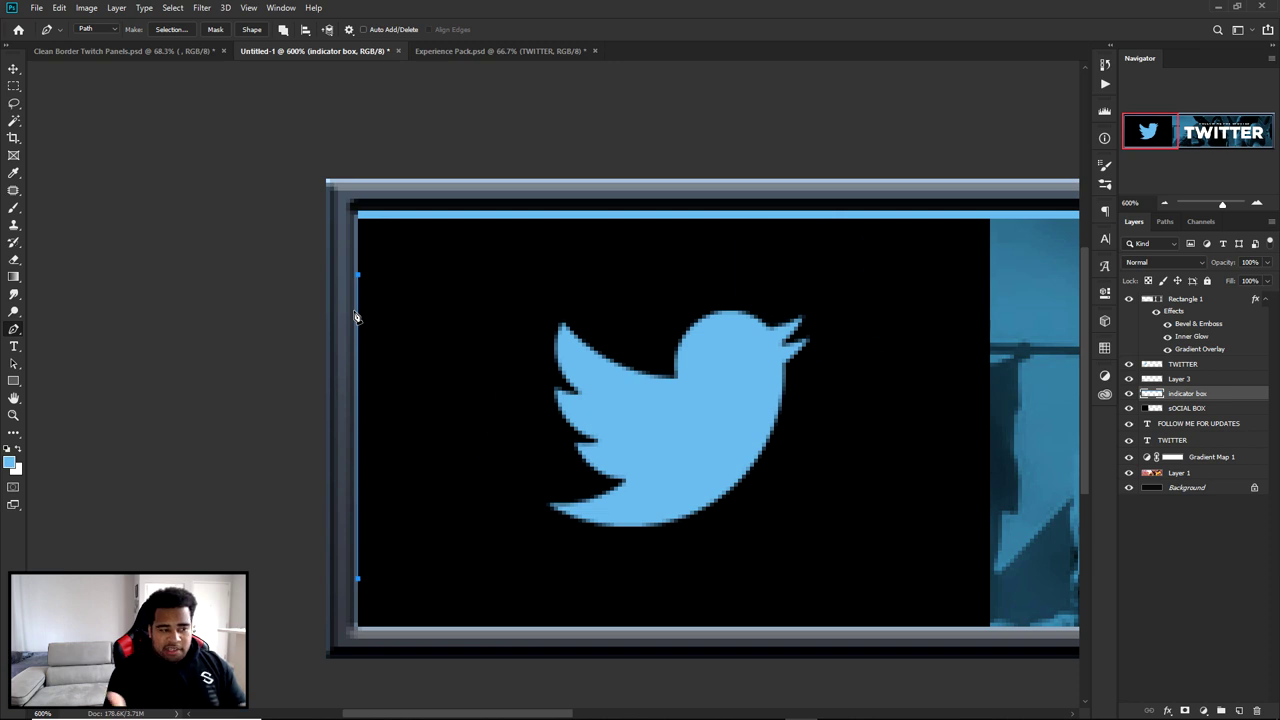
drag(14, 329, 53, 338)
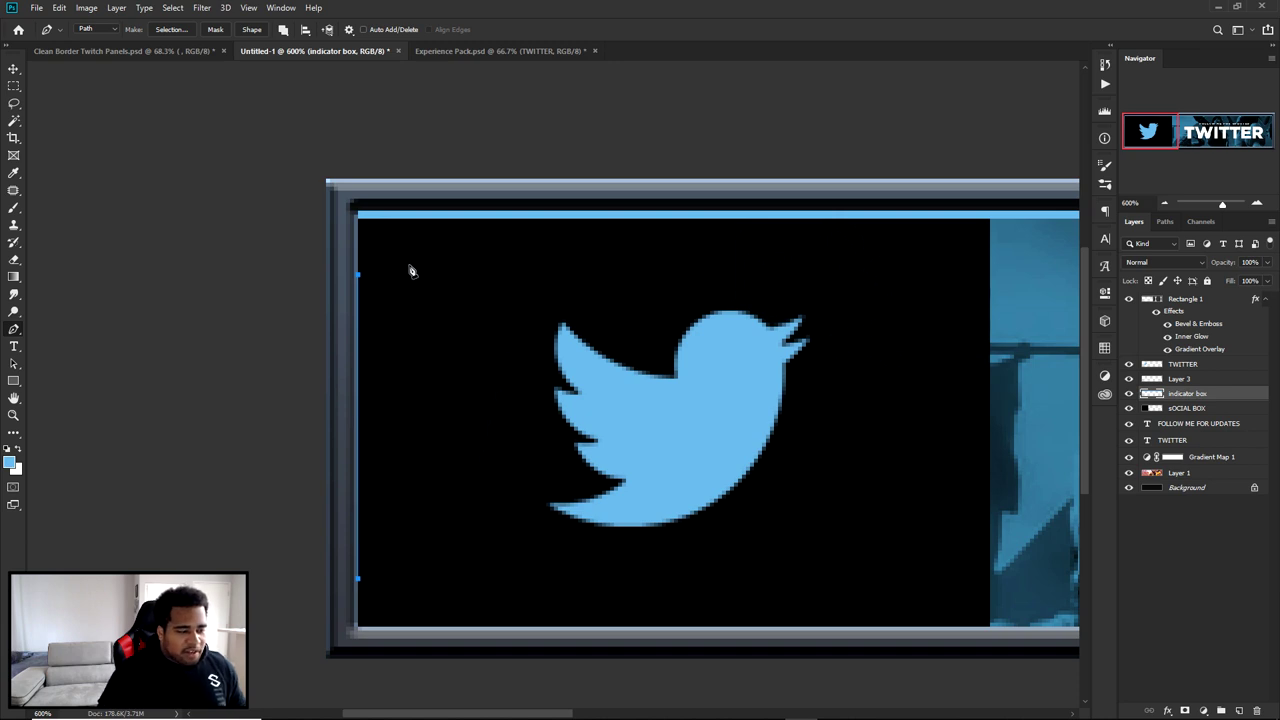
right_click(529, 240)
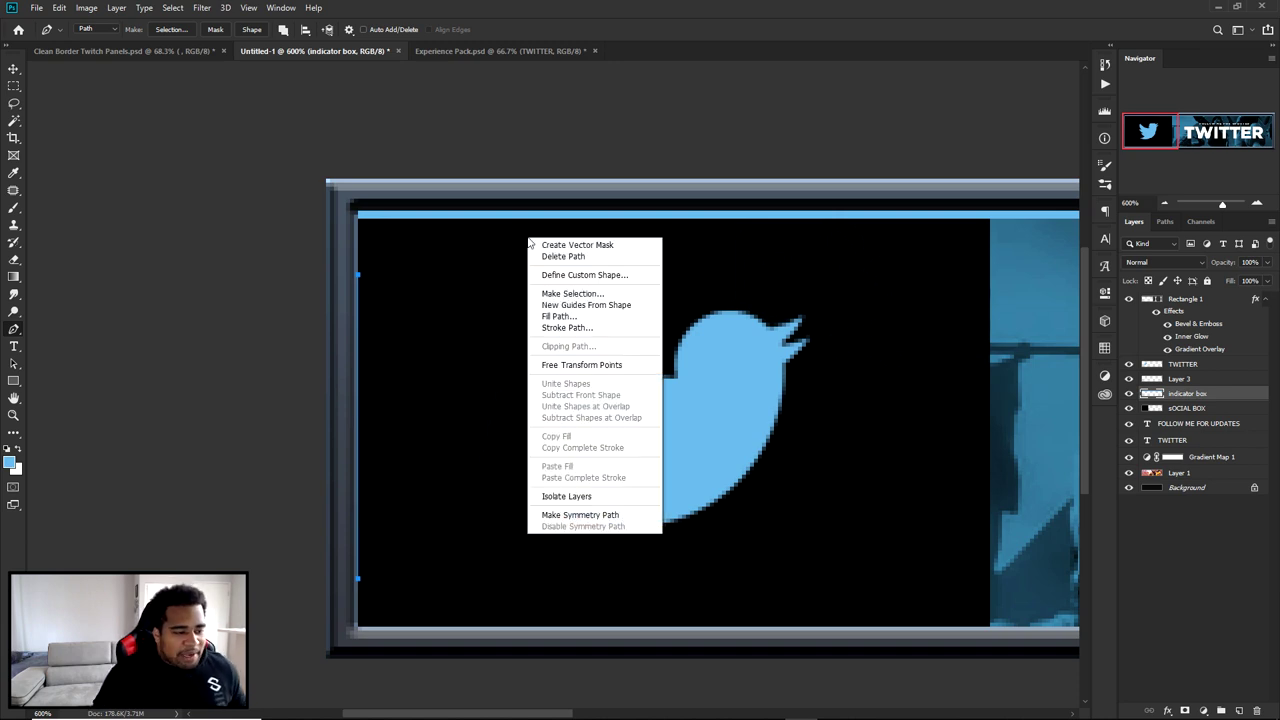
click(551, 329)
click(700, 238)
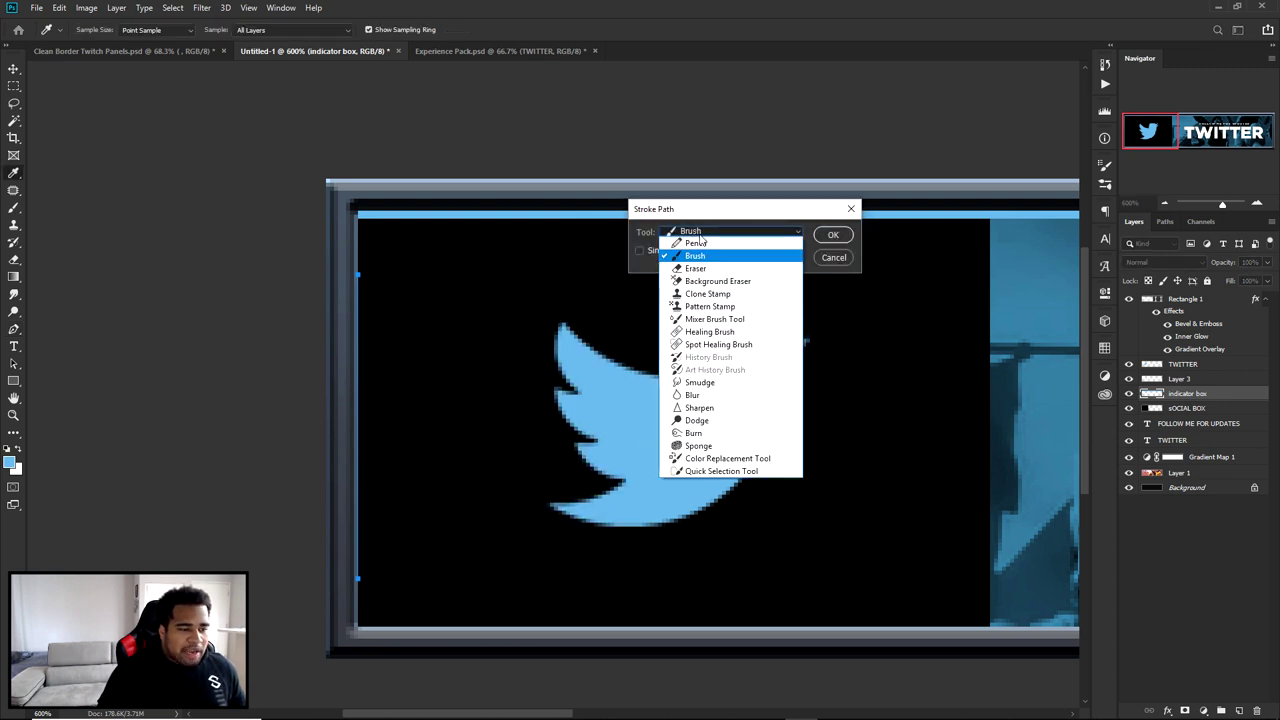
click(694, 256)
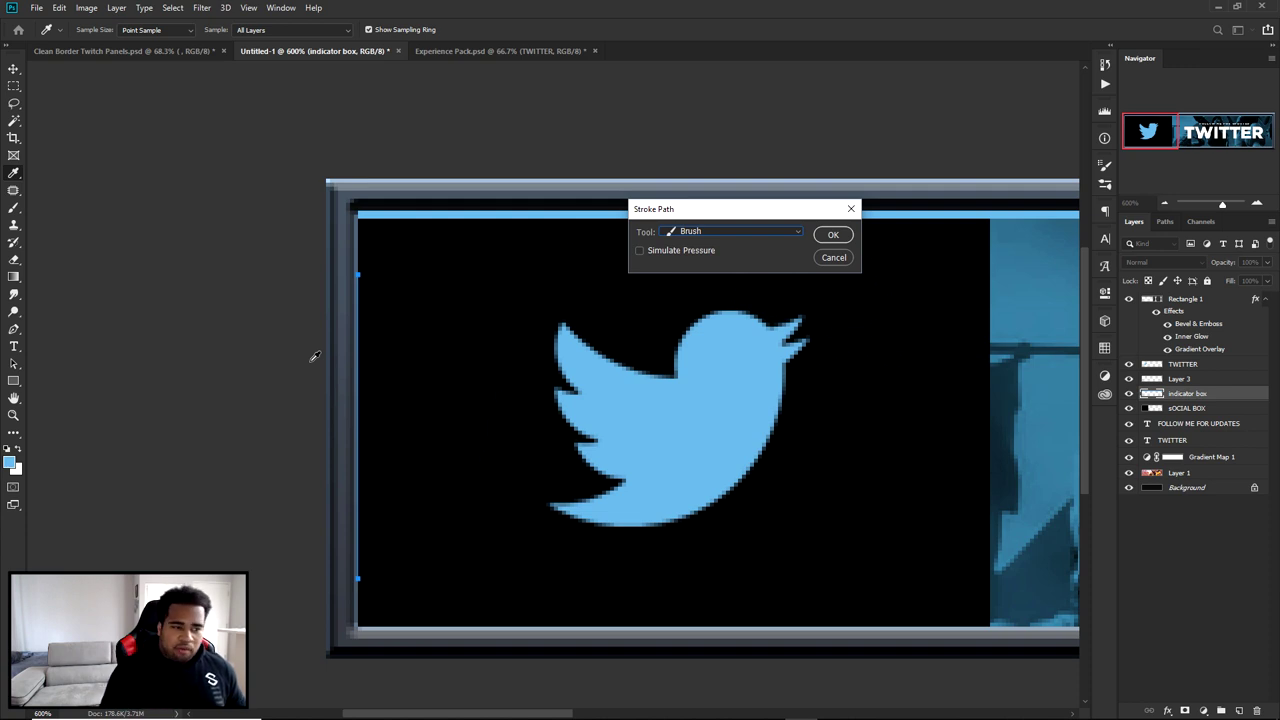
click(833, 235)
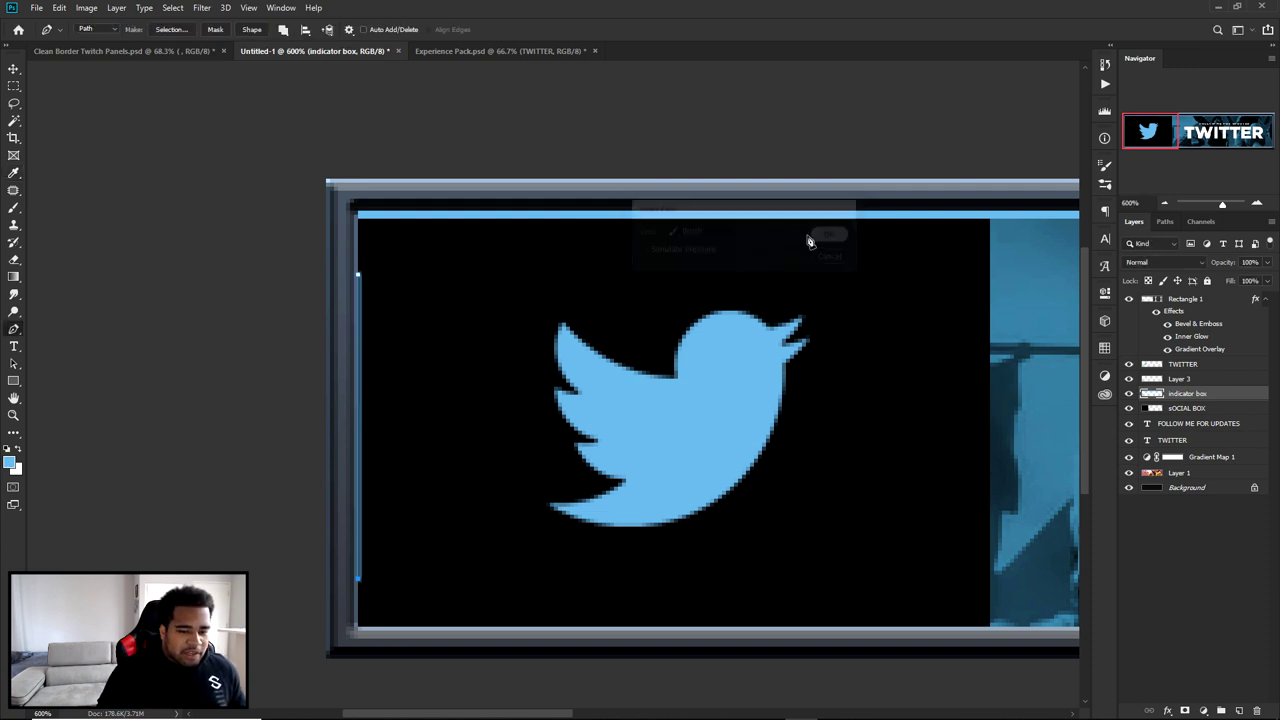
Stroke the vertical path with the Brush on Layer 3 without Simulate Pressure, and delete the path.
click(1183, 380)
right_click(850, 320)
click(900, 410)
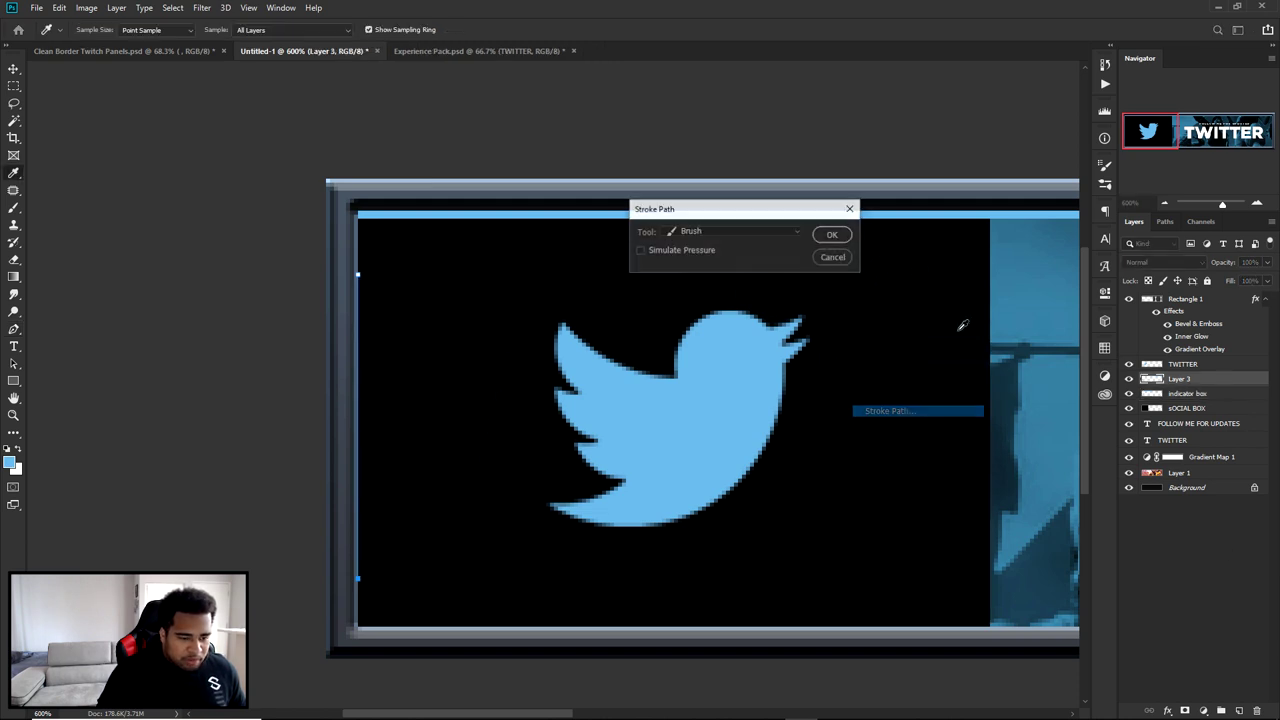
click(833, 235)
right_click(466, 277)
click(509, 295)
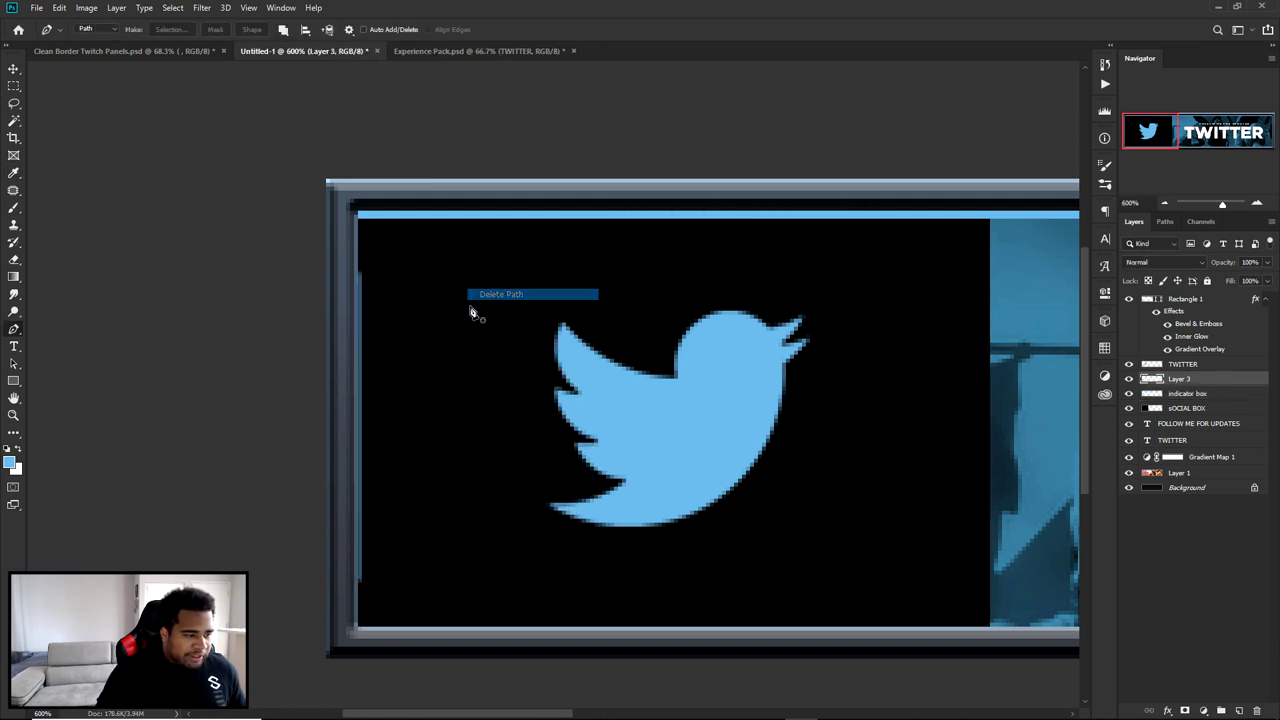
Try moving Layer 3's vertical line inward toward the bird logo and undo the move.
scroll(580, 309, left, 5)
scroll(583, 263, down, 1)
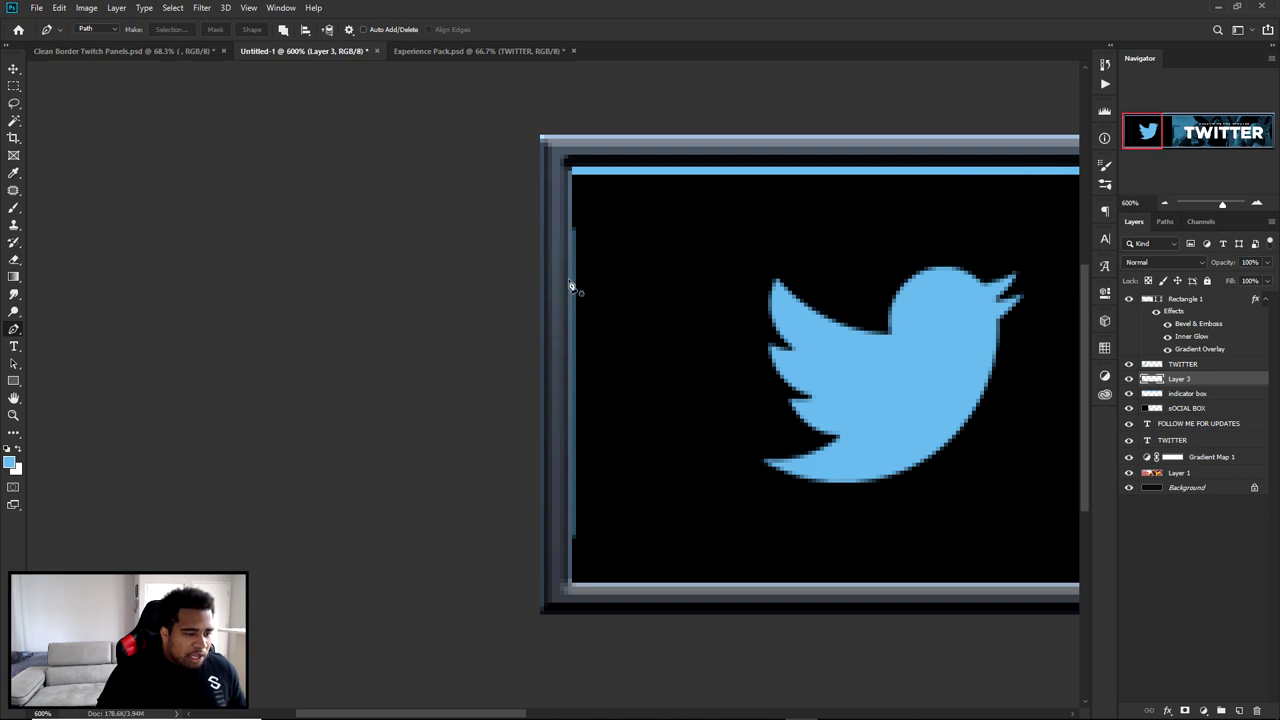
key(v)
scroll(583, 290, up, 3)
drag(583, 306, 686, 309)
key(ctrl+z)
scroll(643, 357, down, 2)
drag(759, 375, 657, 314)
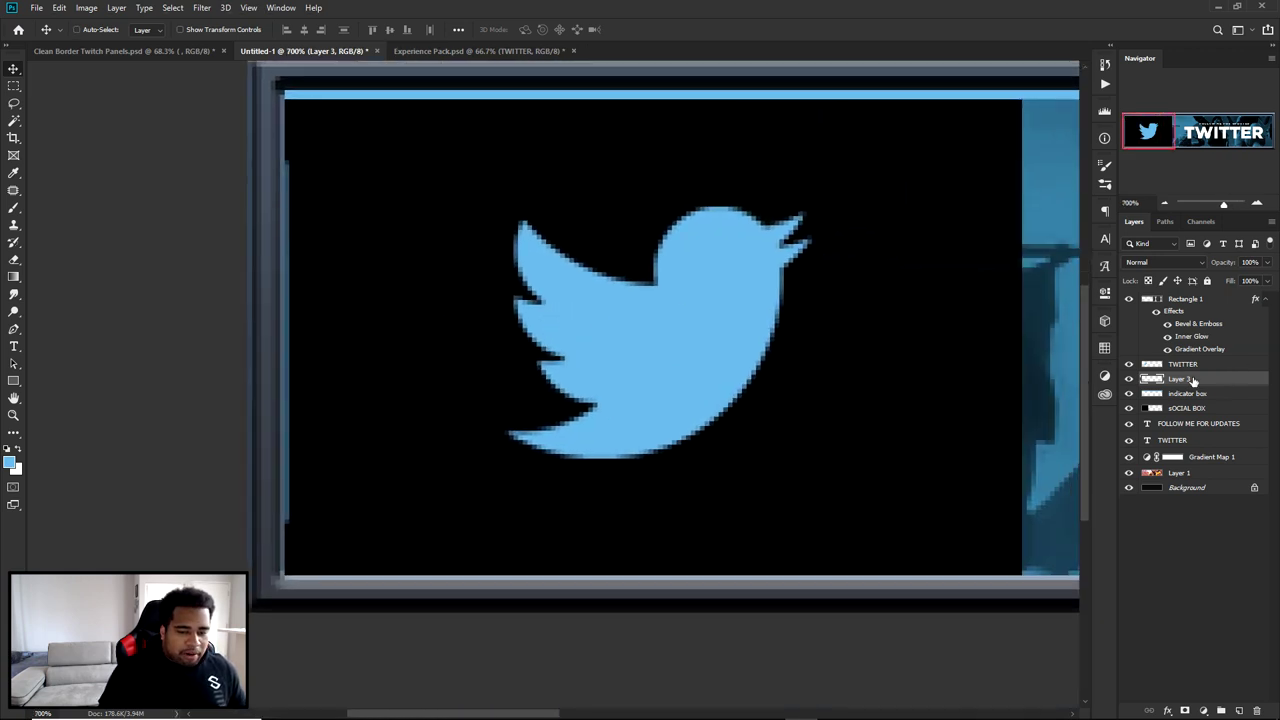
Add a Color Overlay to Layer 3 in bright blue #47b4ff, Normal mode at 100% opacity.
double_click(1229, 381)
click(783, 217)
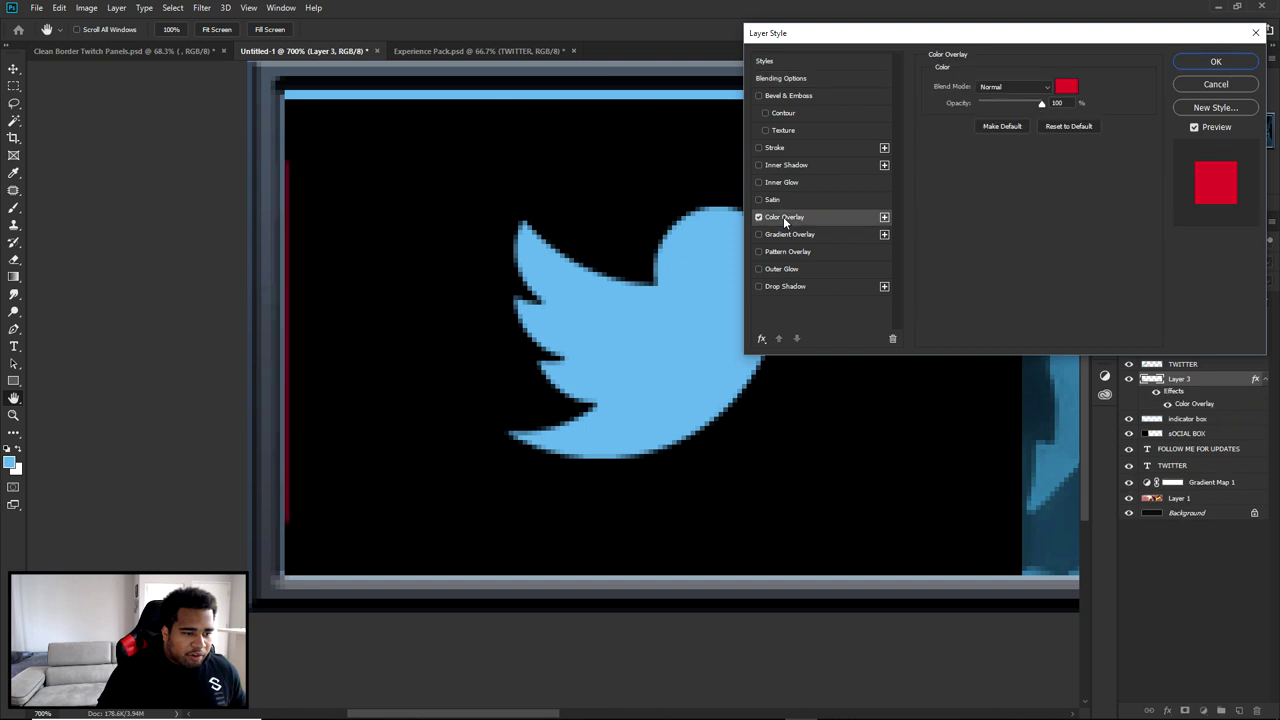
click(1066, 87)
click(740, 284)
click(1002, 287)
click(982, 284)
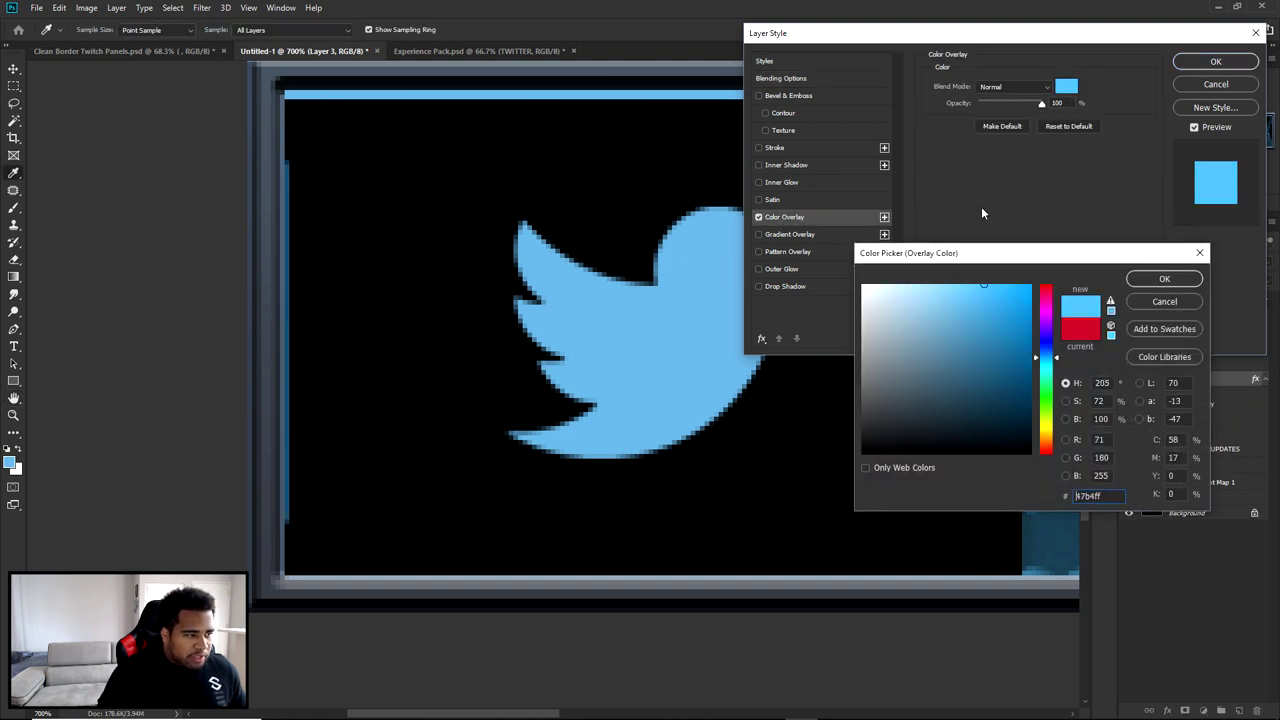
click(1165, 280)
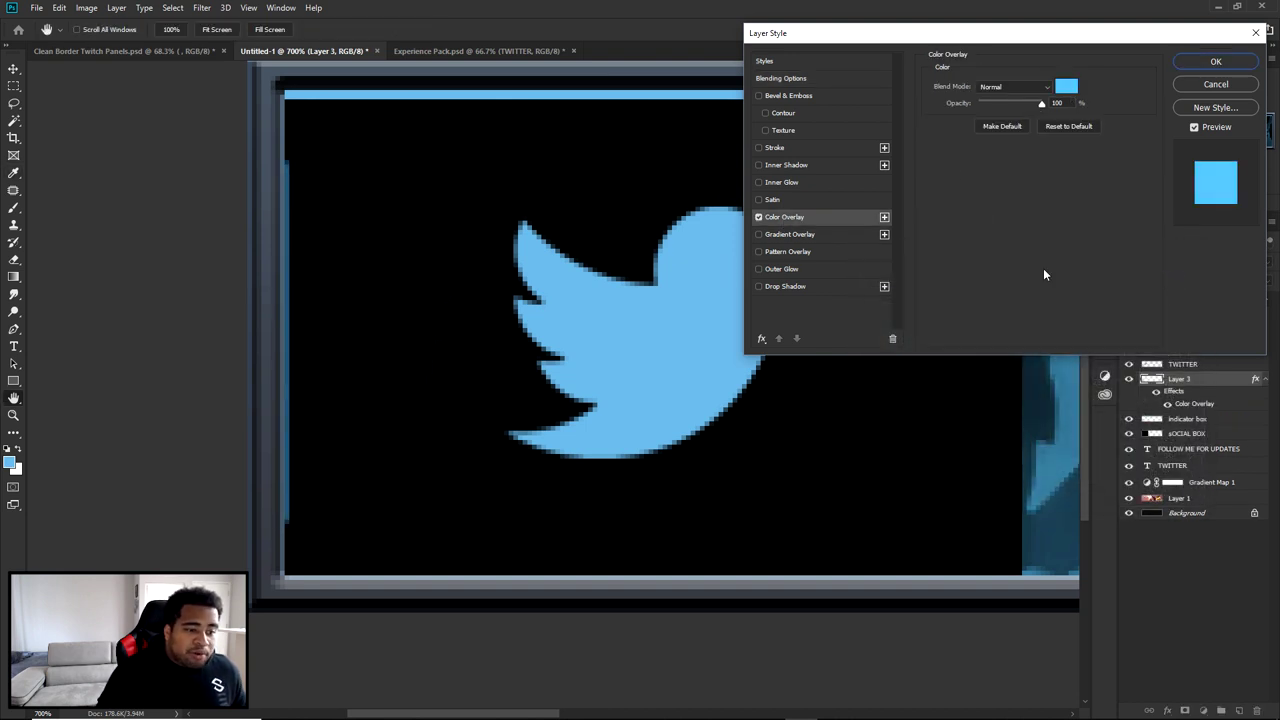
Add an Outer Glow to Layer 3 at 100% opacity, with a bright blue based on the bird logo's color.
click(784, 269)
drag(985, 203, 980, 203)
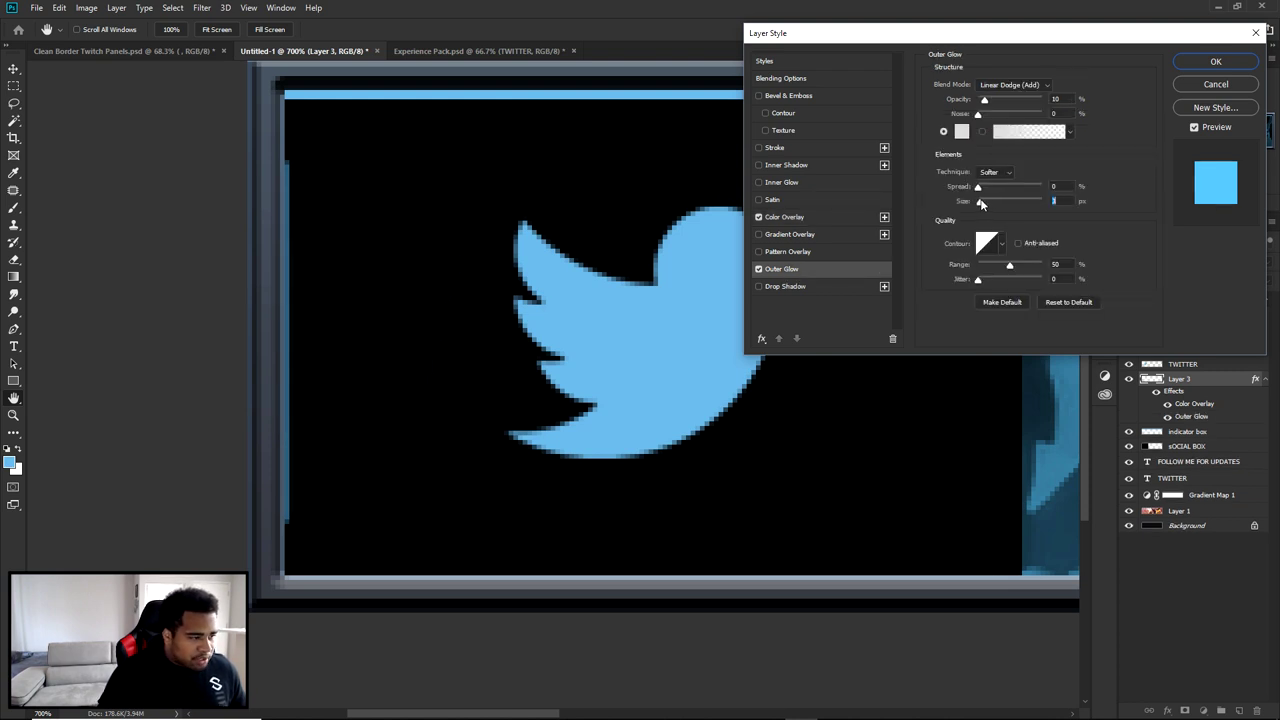
drag(985, 99, 1041, 99)
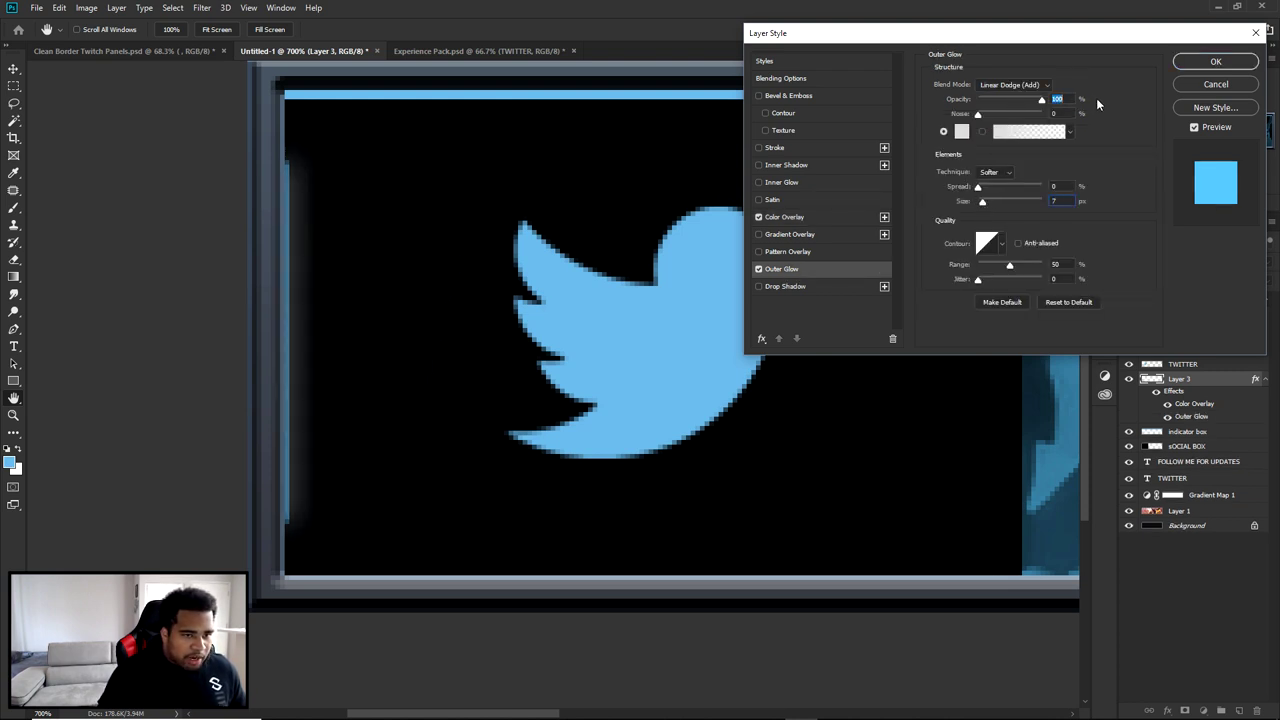
click(962, 131)
click(681, 299)
drag(1023, 322, 979, 205)
click(1137, 281)
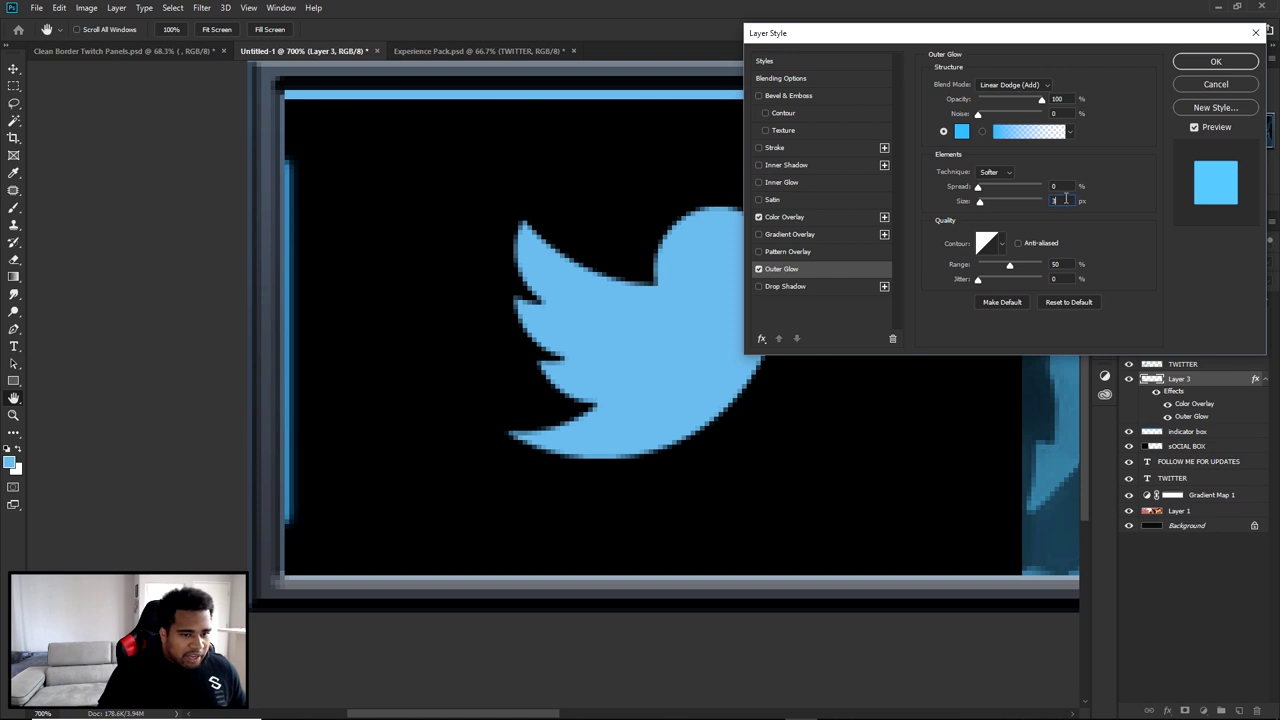
Set the Outer Glow size to 3 px, keep its blend mode at Linear Dodge (Add), and apply the layer style.
text(3)
key(shift+Tab)
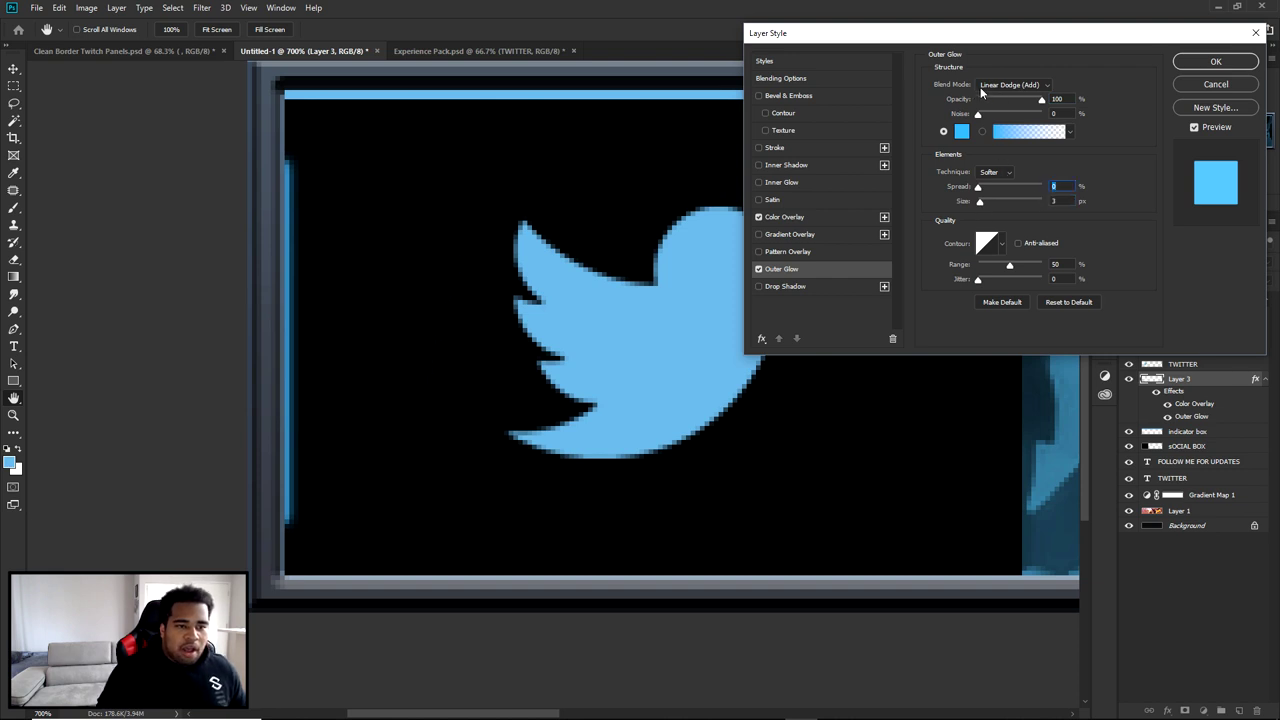
click(992, 86)
click(1000, 94)
click(1005, 88)
click(994, 216)
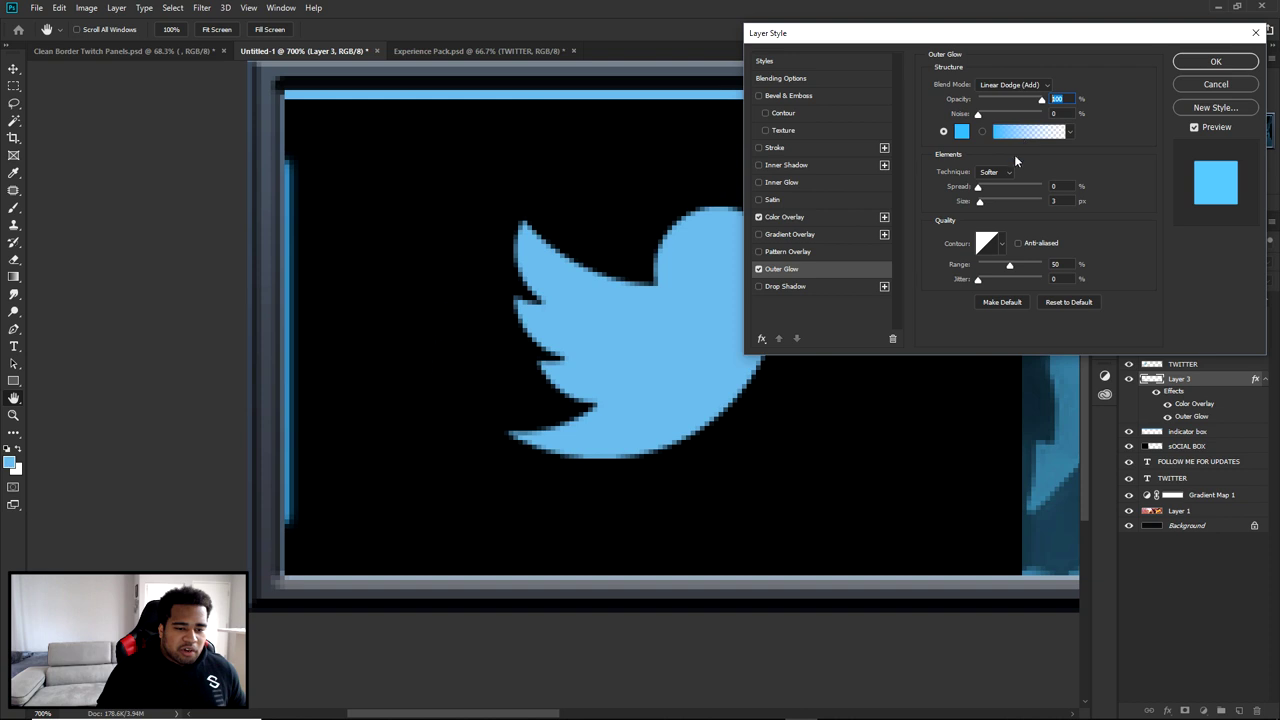
click(1215, 62)
Fade both ends of Layer 3's glowing line using a soft Eraser with 0% hardness and a size of about 46 px.
key(e)
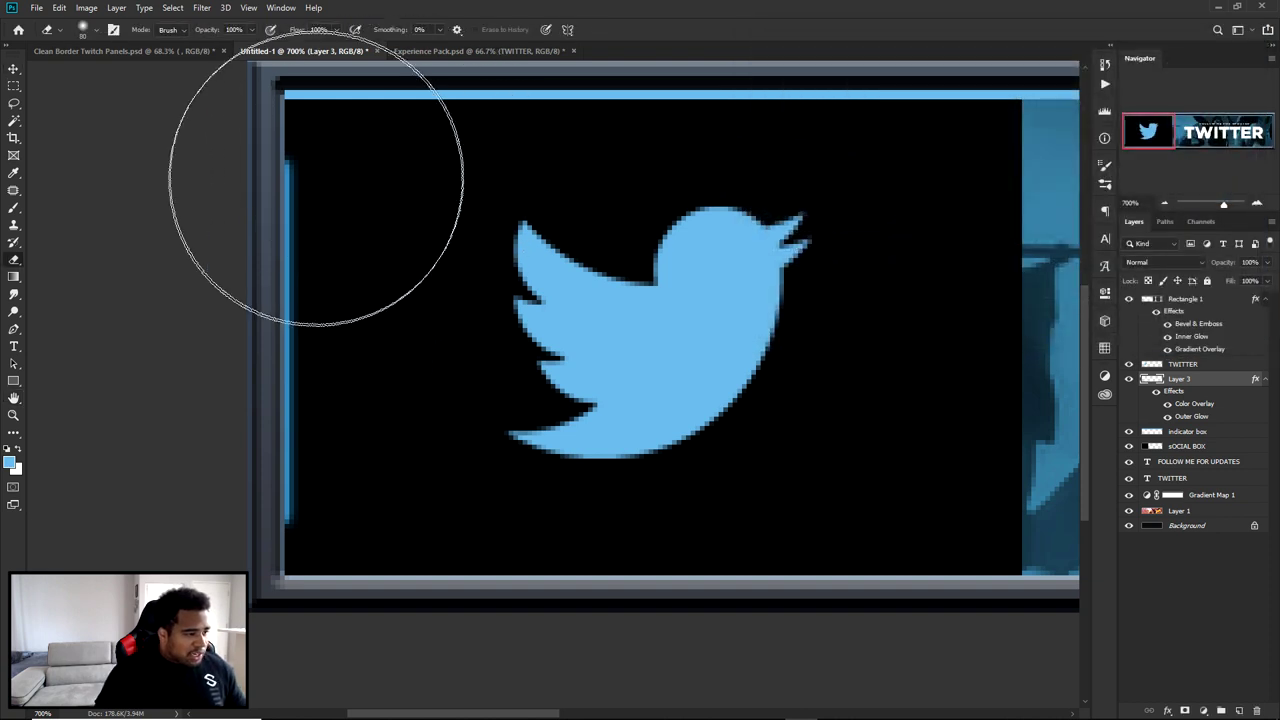
right_click(420, 180)
double_click(548, 236)
text(0)
alt+right_click(314, 180)
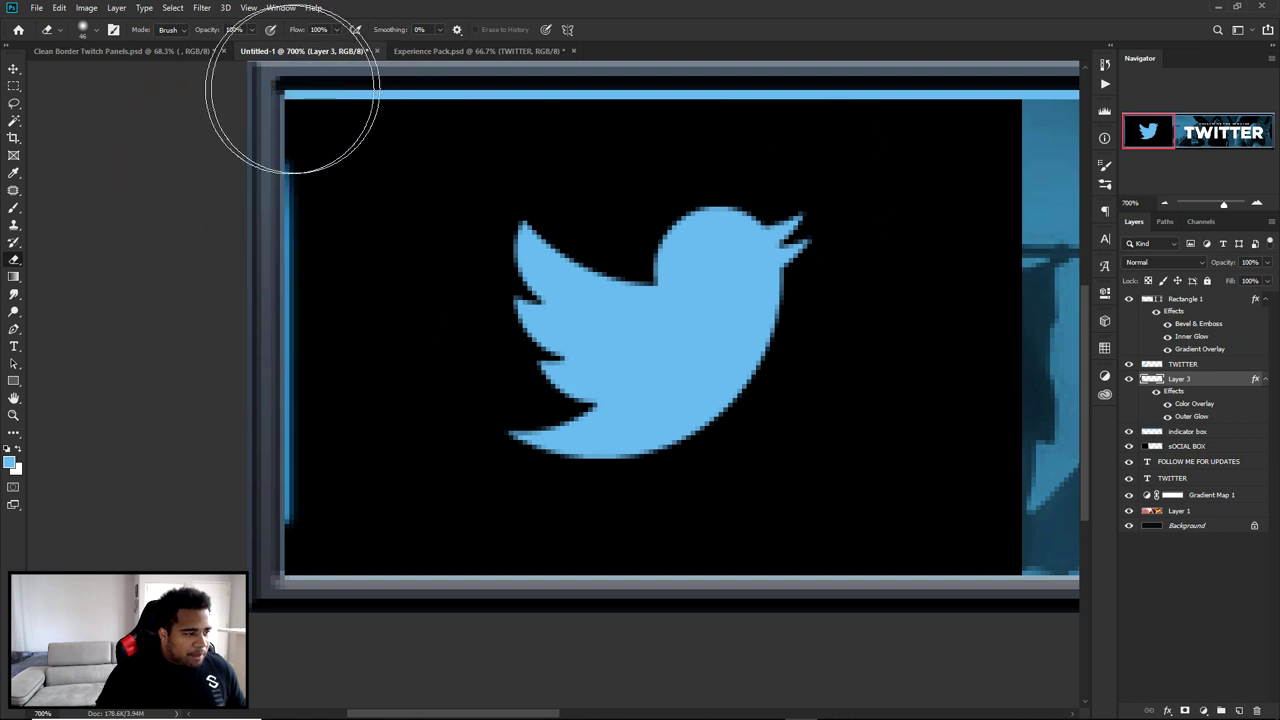
key(v)
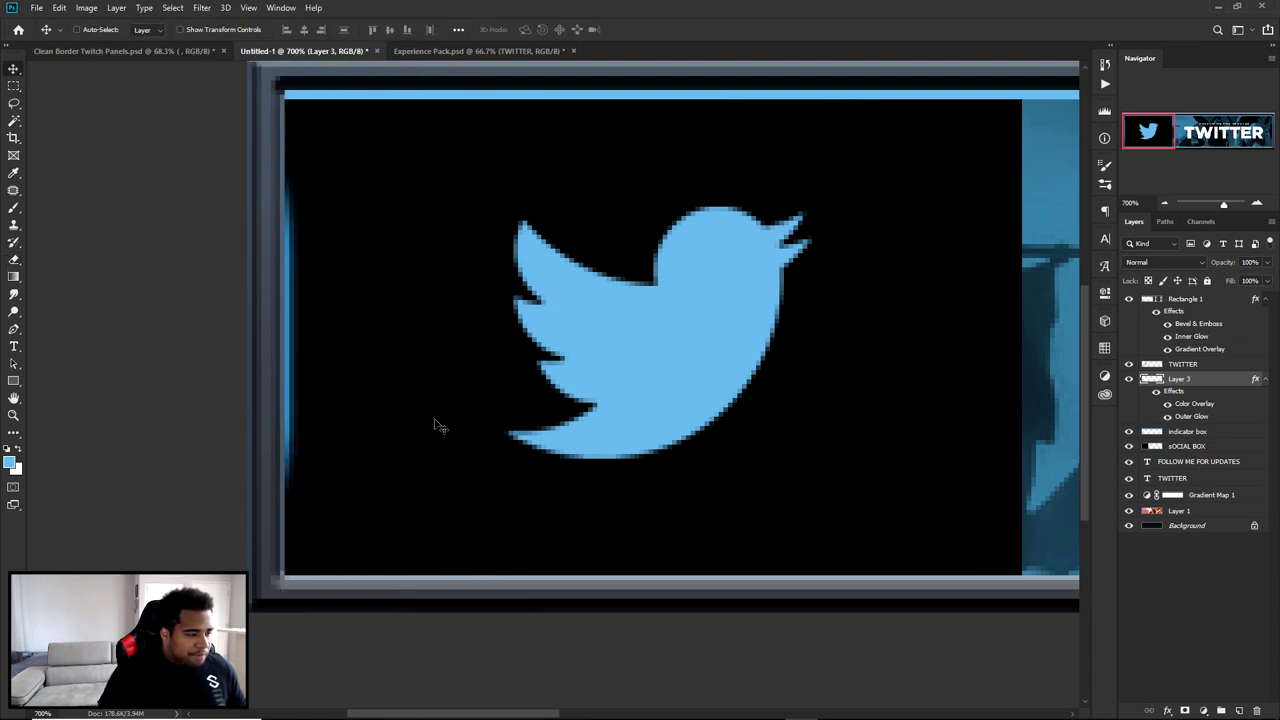
Duplicate Layer 3's glowing line and place the copy at the border between the black logo box and the artwork.
scroll(437, 423, down, 3)
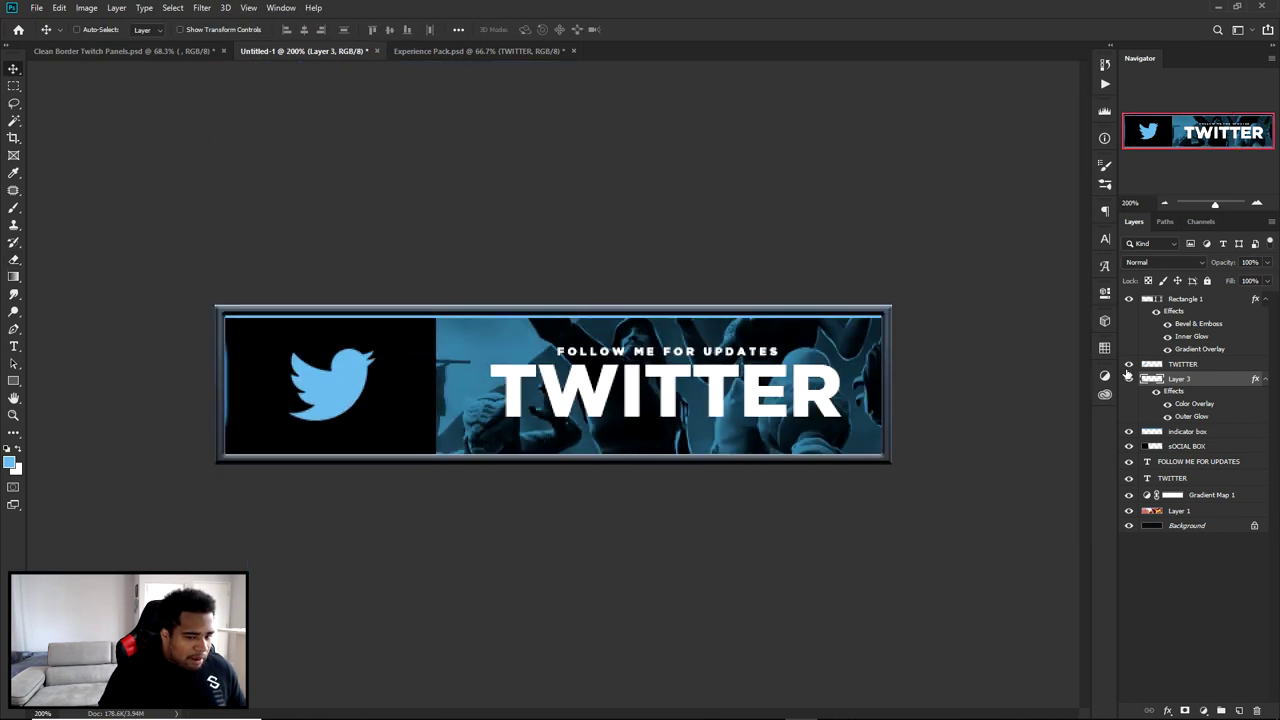
scroll(305, 386, up, 2)
drag(120, 395, 471, 391)
scroll(471, 391, up, 3)
scroll(351, 393, up, 1)
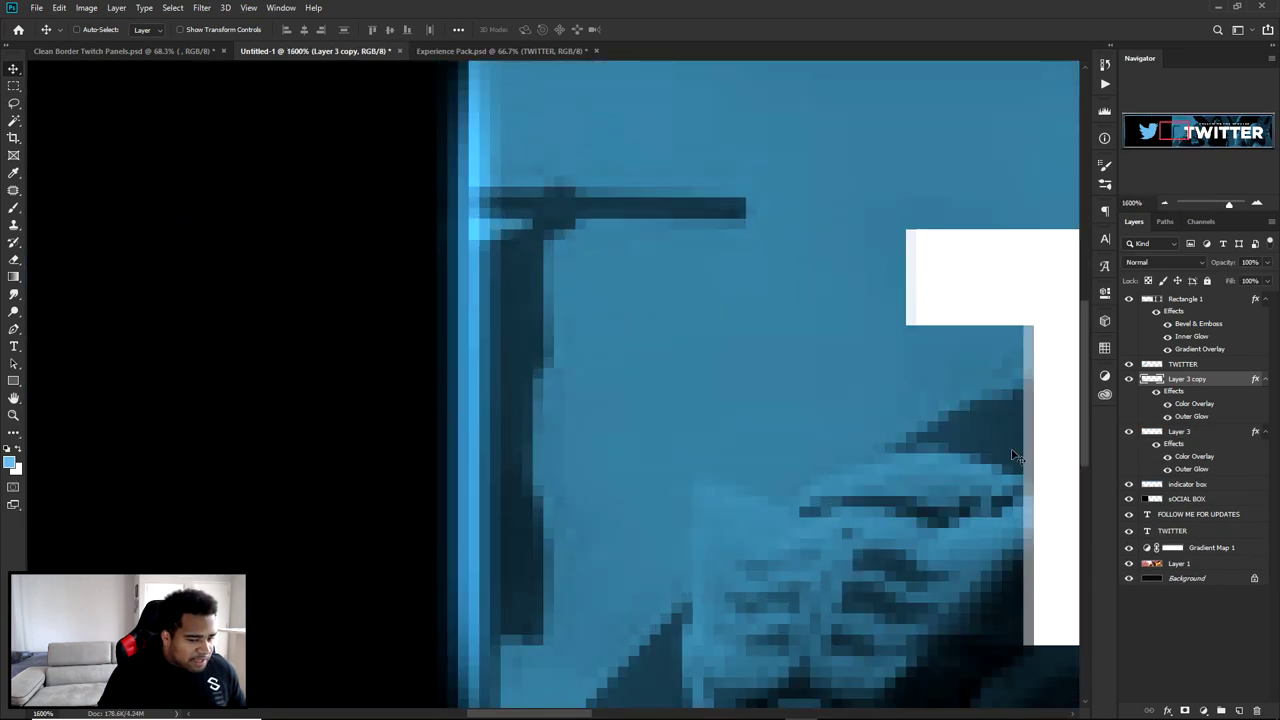
Reorder Layer 3 copy directly beneath the sOCIAL BOX layer and adjust its position along the box's right edge.
drag(1203, 510, 1200, 506)
drag(574, 380, 555, 403)
scroll(555, 405, down, 3)
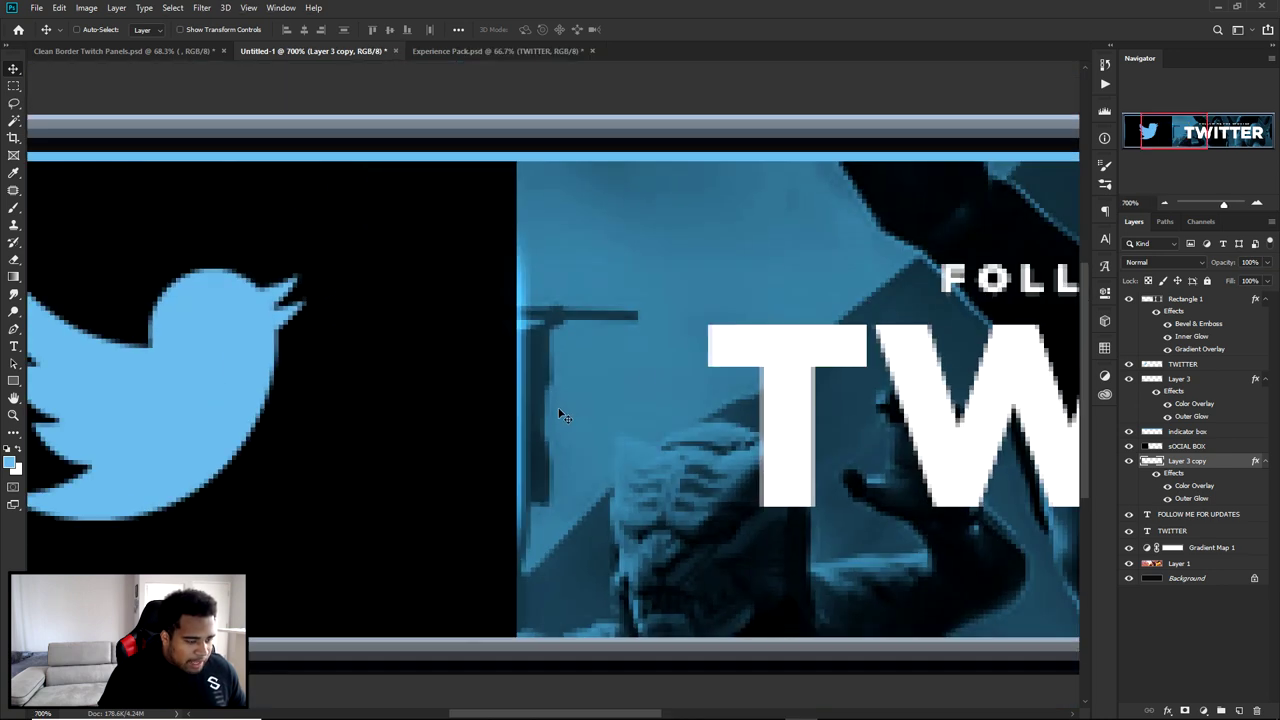
scroll(561, 415, down, 3)
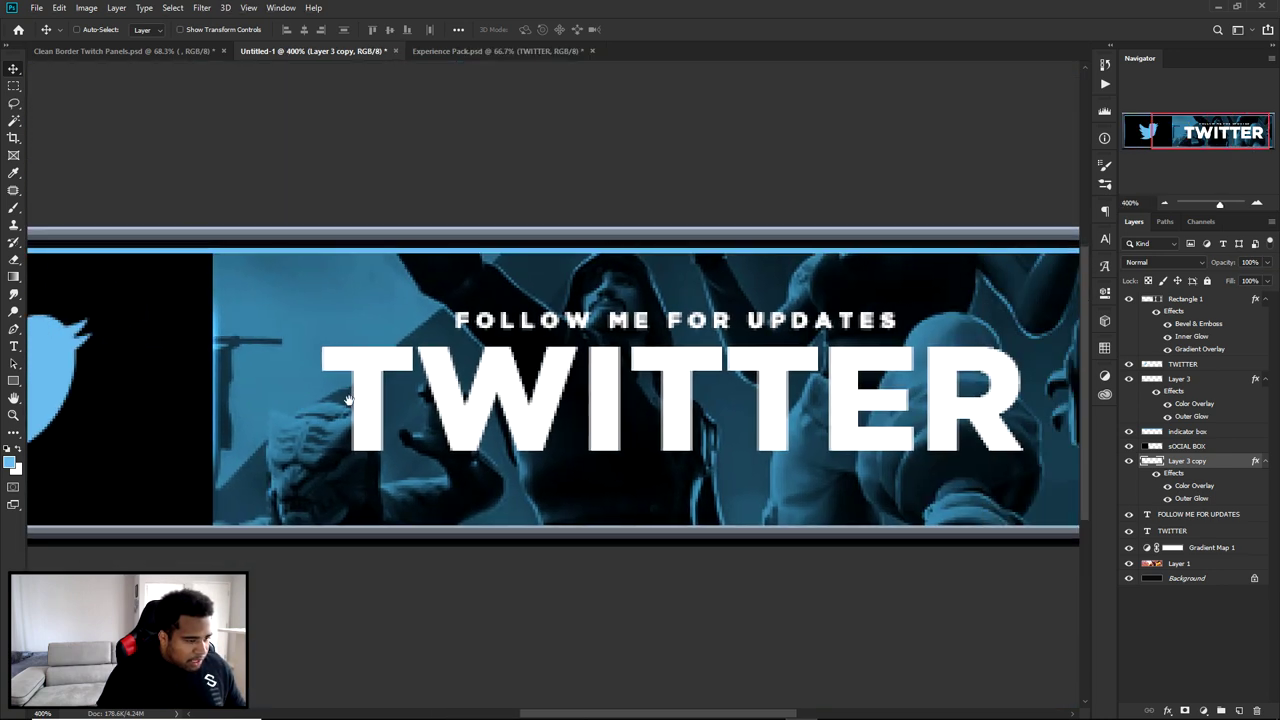
Duplicate the glowing line again and place the new copy along the inner right edge of the panel frame.
drag(300, 390, 630, 392)
scroll(650, 385, up, 2)
scroll(630, 392, down, 3)
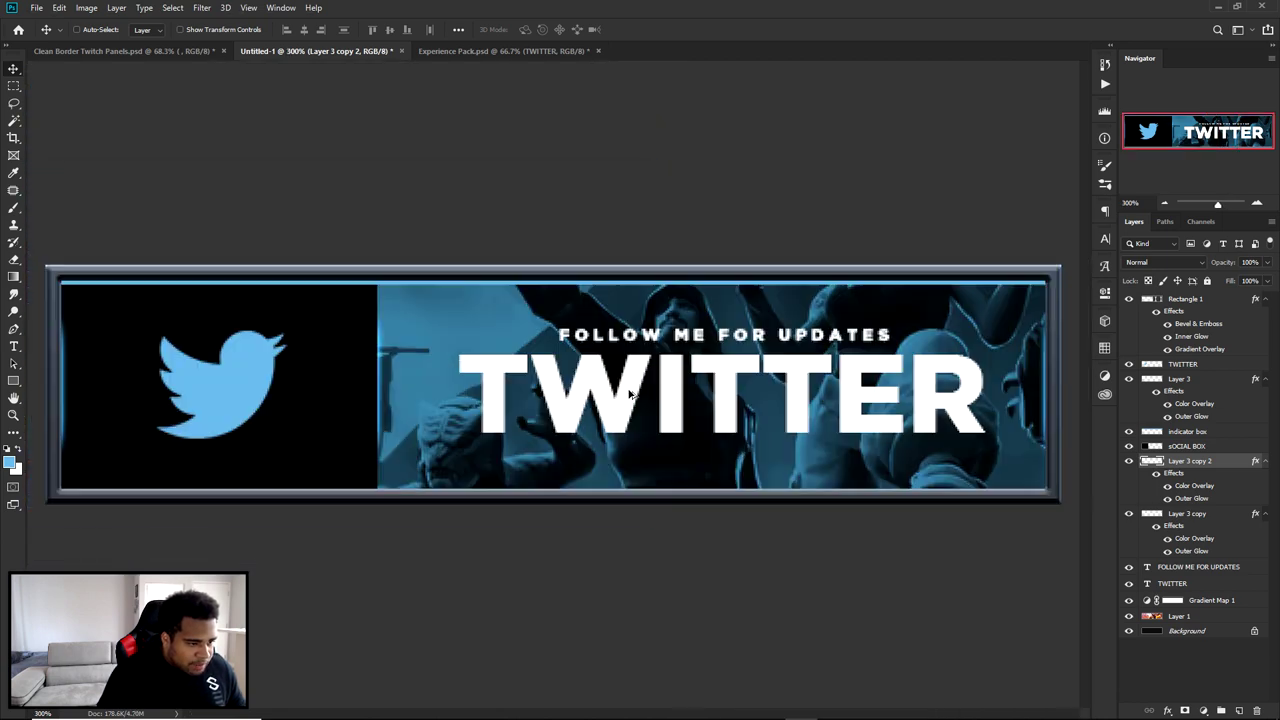
scroll(597, 390, down, 1)
scroll(597, 390, down, 1)
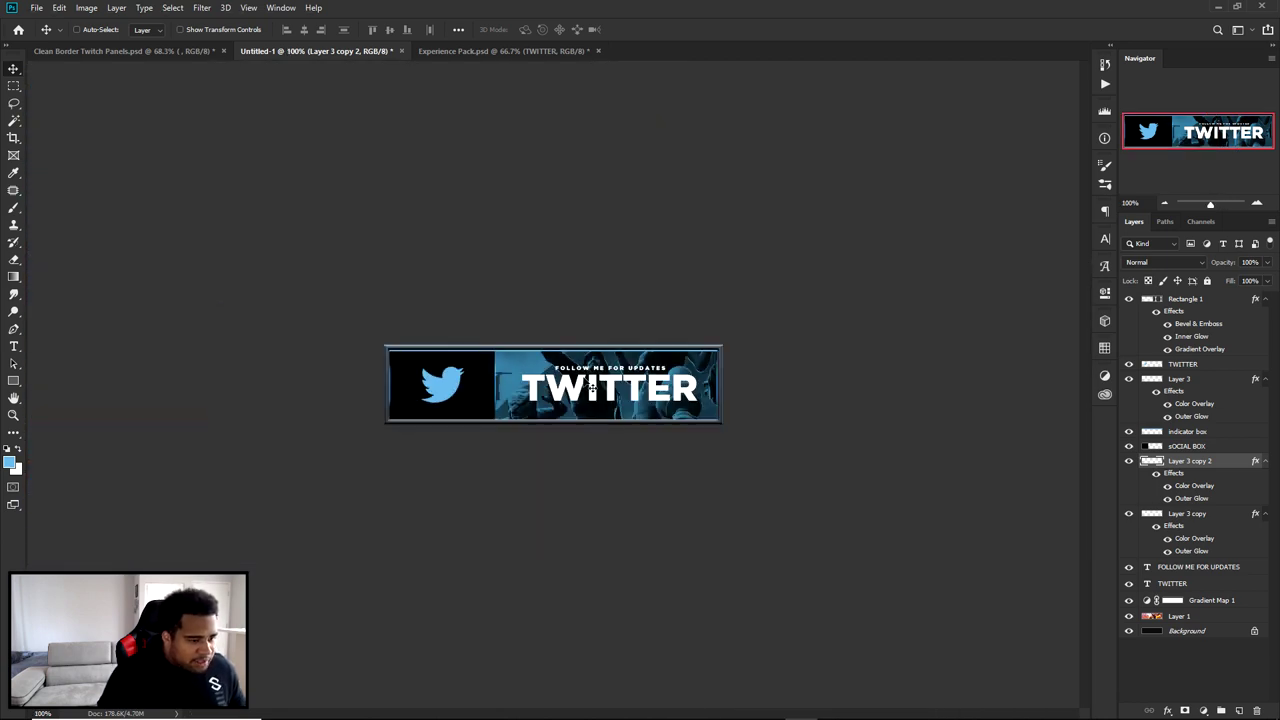
scroll(575, 388, up, 1)
scroll(644, 329, down, 1)
scroll(737, 383, up, 1)
scroll(700, 370, up, 1)
Nudge the FOLLOW ME FOR UPDATES text down 2 px and set its layer opacity to 40%.
ctrl+click(679, 324)
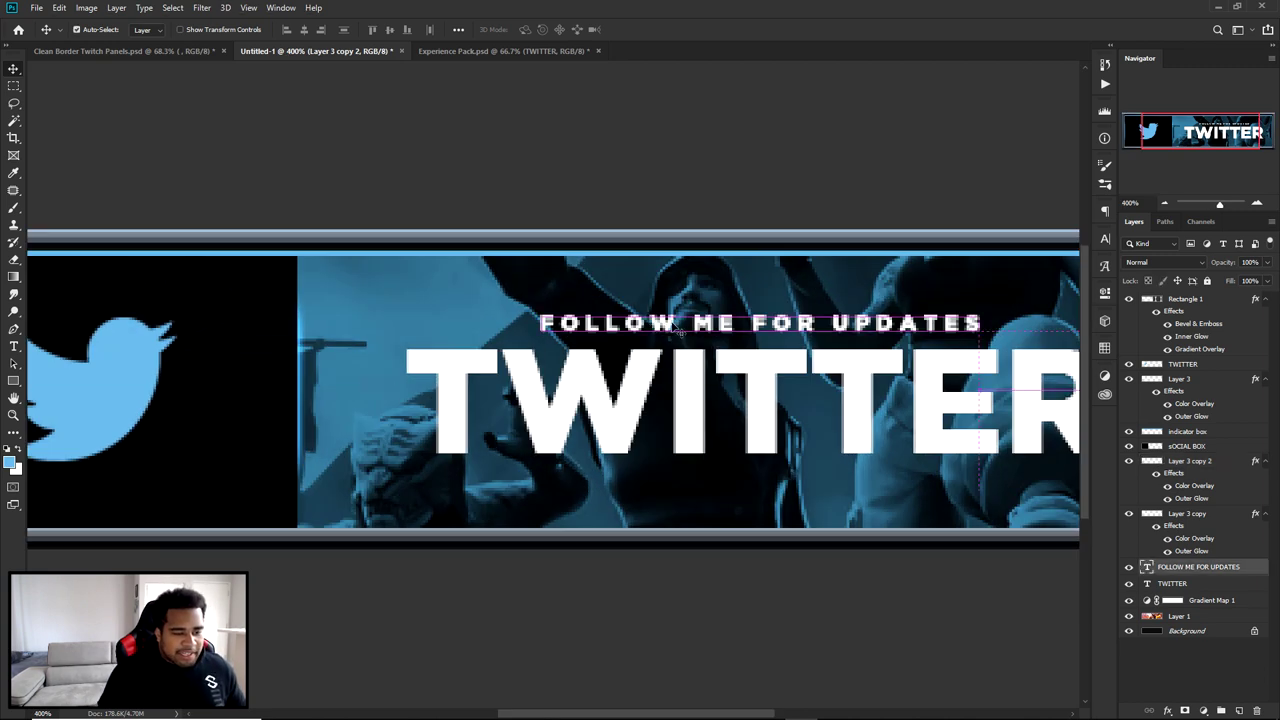
key(Down)
key(Down)
click(1248, 262)
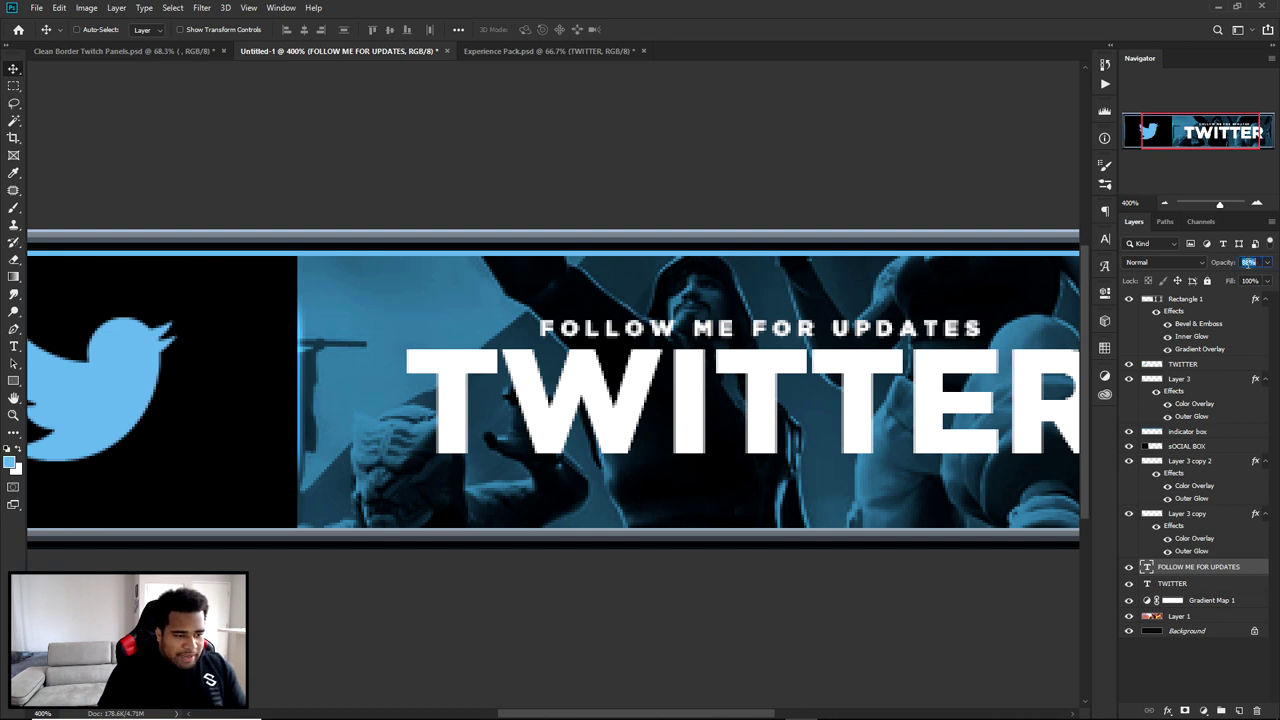
text(5044)
drag(1267, 262, 1190, 259)
Review the whole Twitter panel and compare it with the panel designs in Clean Border Twitch Panels.psd.
key(ctrl+minus)
key(ctrl+minus)
key(ctrl+minus)
key(ctrl+minus)
key(ctrl+plus)
key(ctrl+plus)
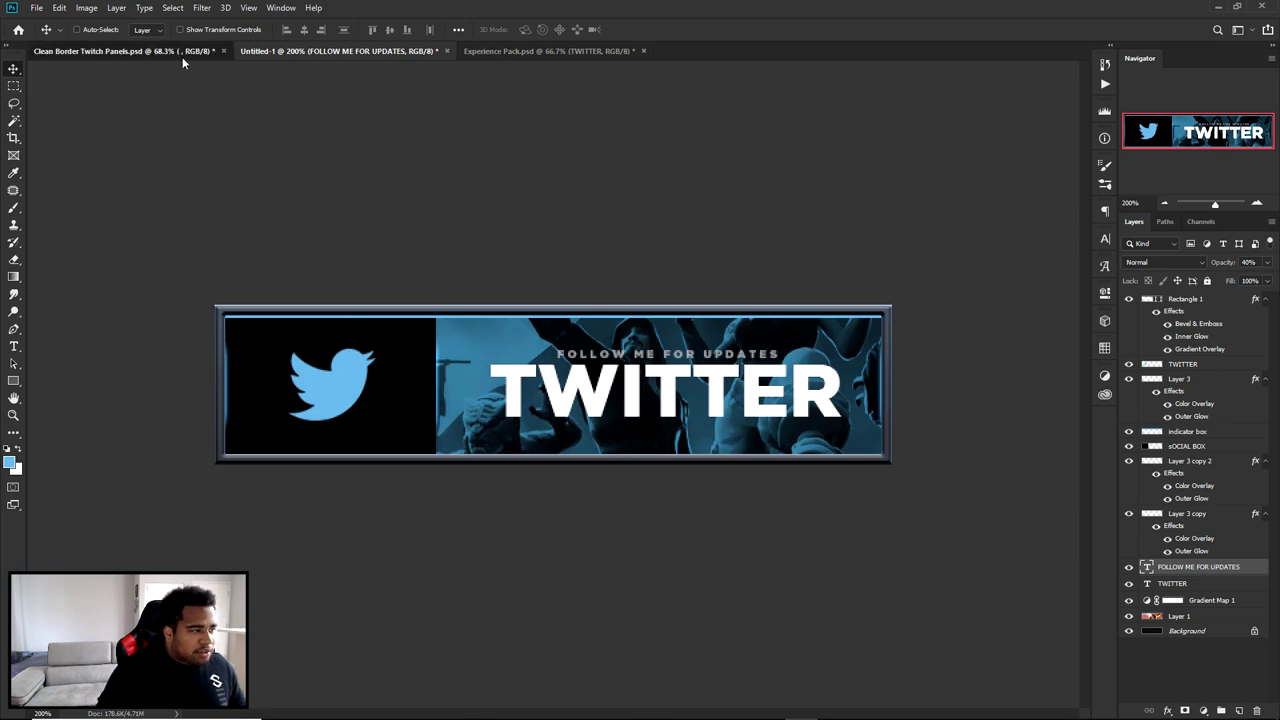
click(125, 51)
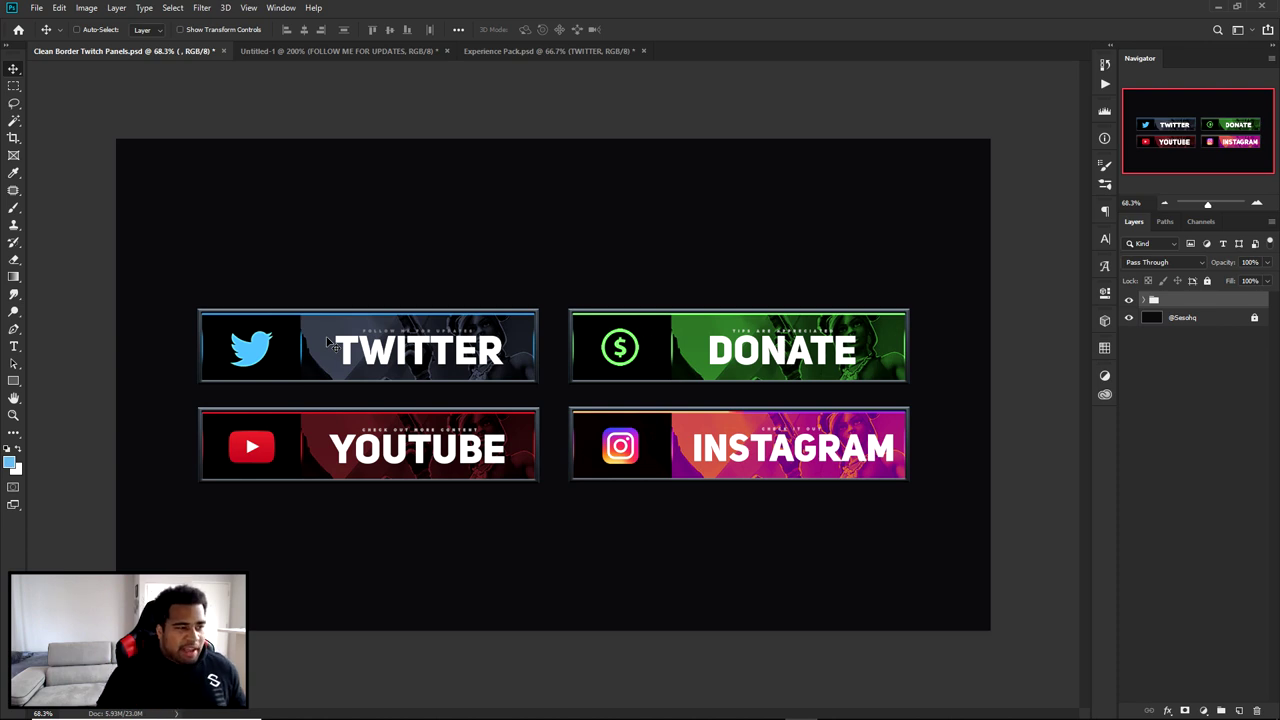
click(385, 51)
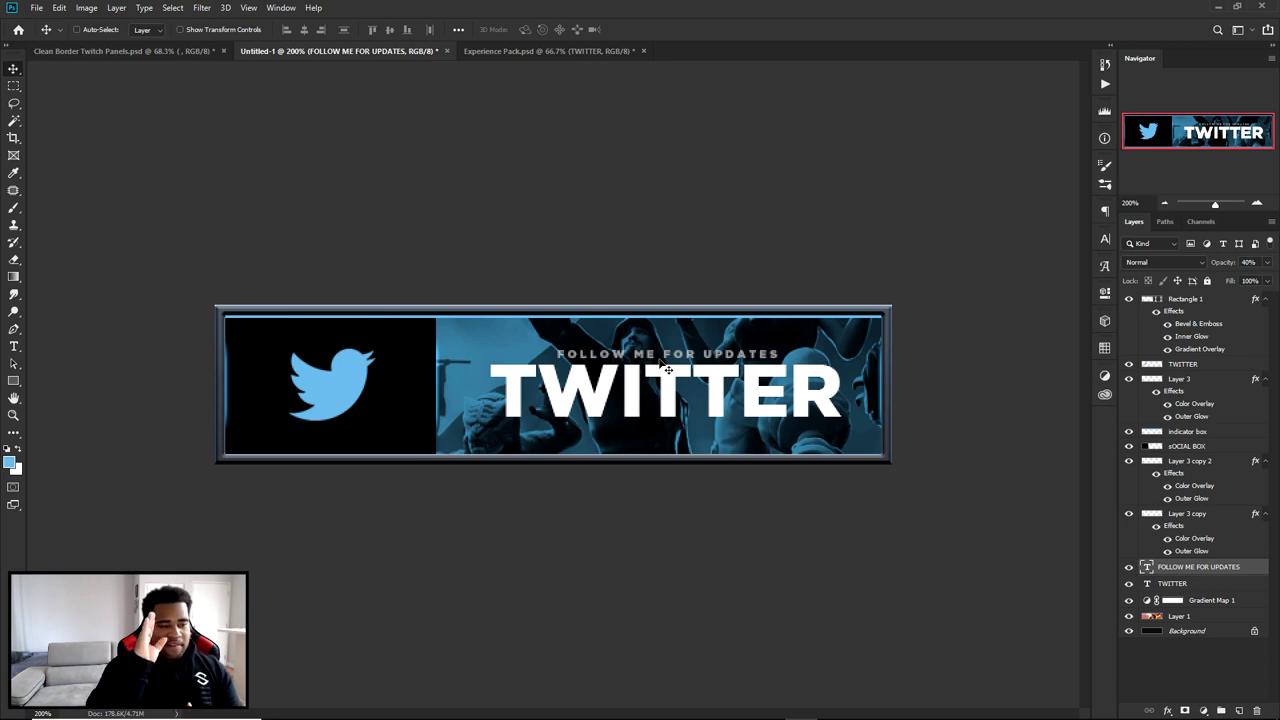
Extend the canvas downward and slightly to the right with the Crop tool, to about 525 x 219 px.
key(c)
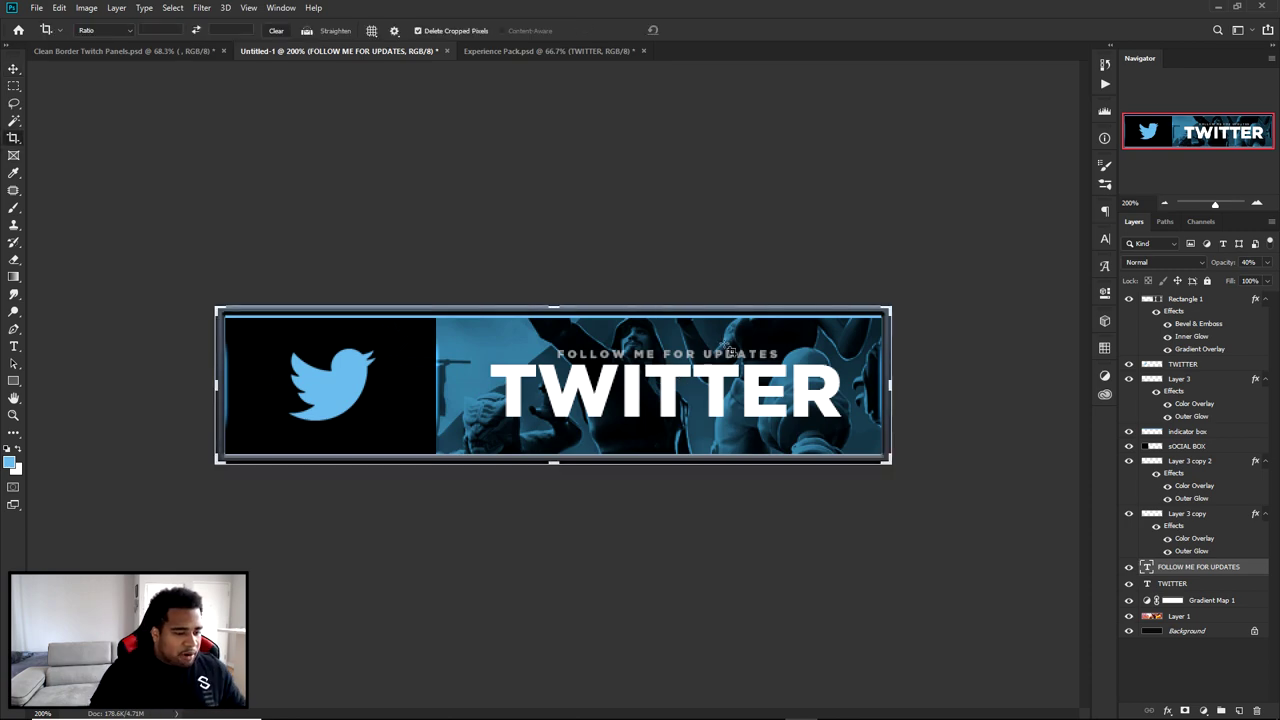
drag(888, 464, 898, 540)
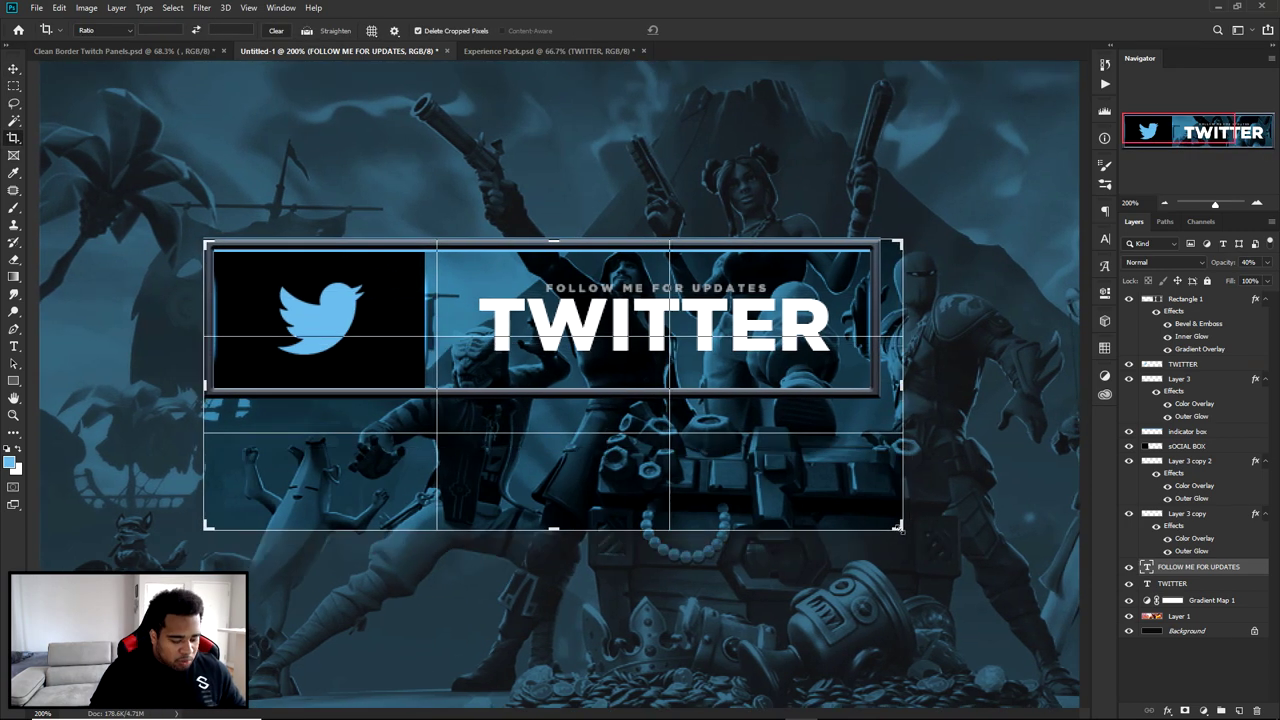
key(Return)
key(v)
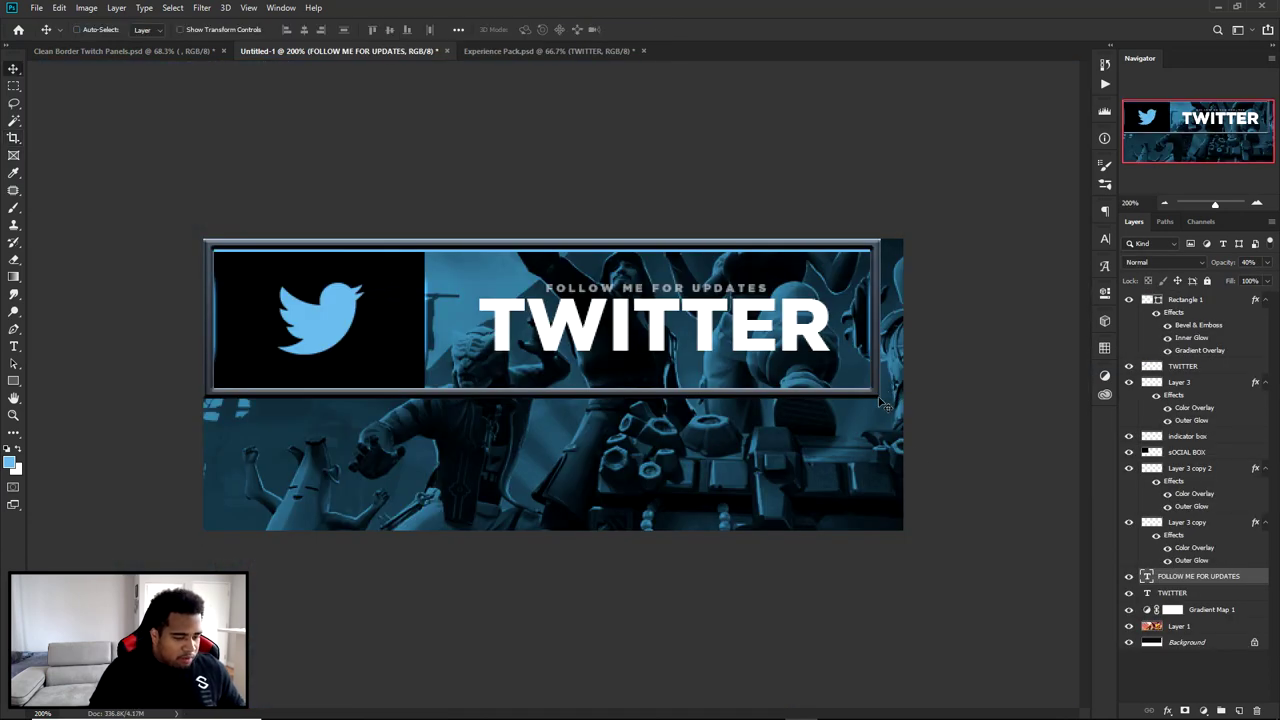
Stretch the Rectangle 1 frame to 103.35% width and 182.50% height so it fits the enlarged canvas.
ctrl+click(880, 396)
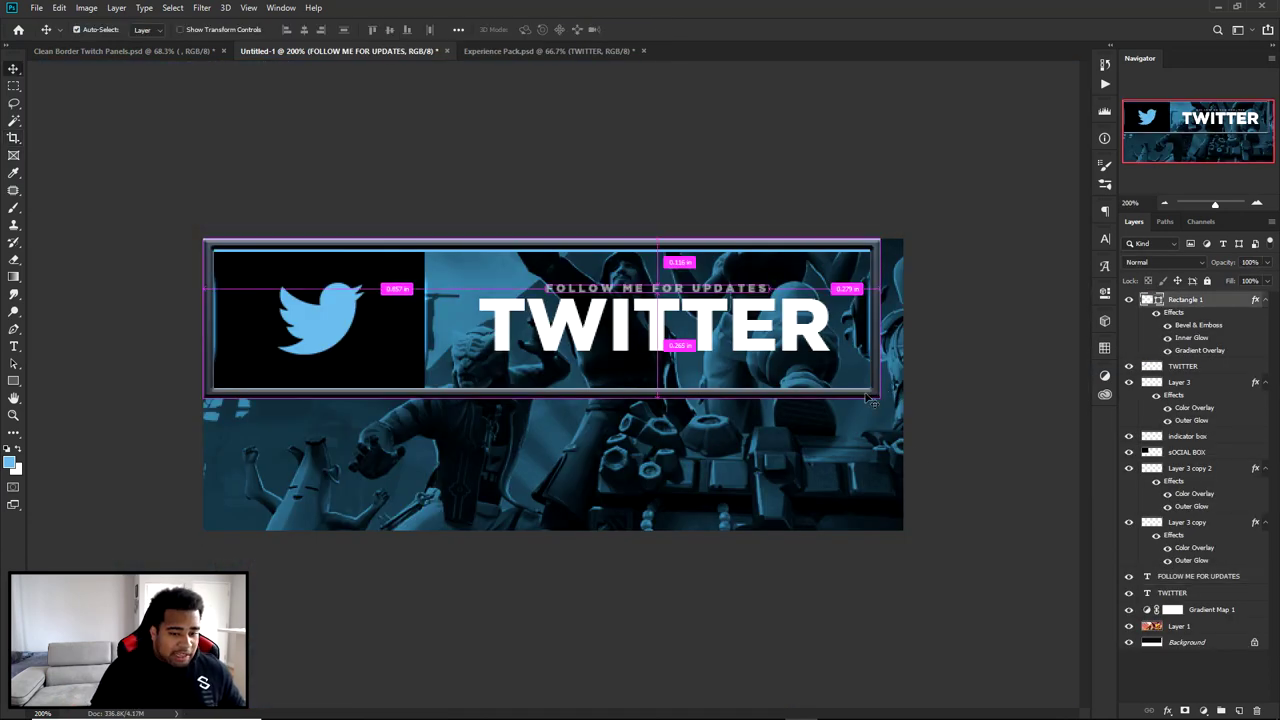
click(1129, 300)
click(1129, 300)
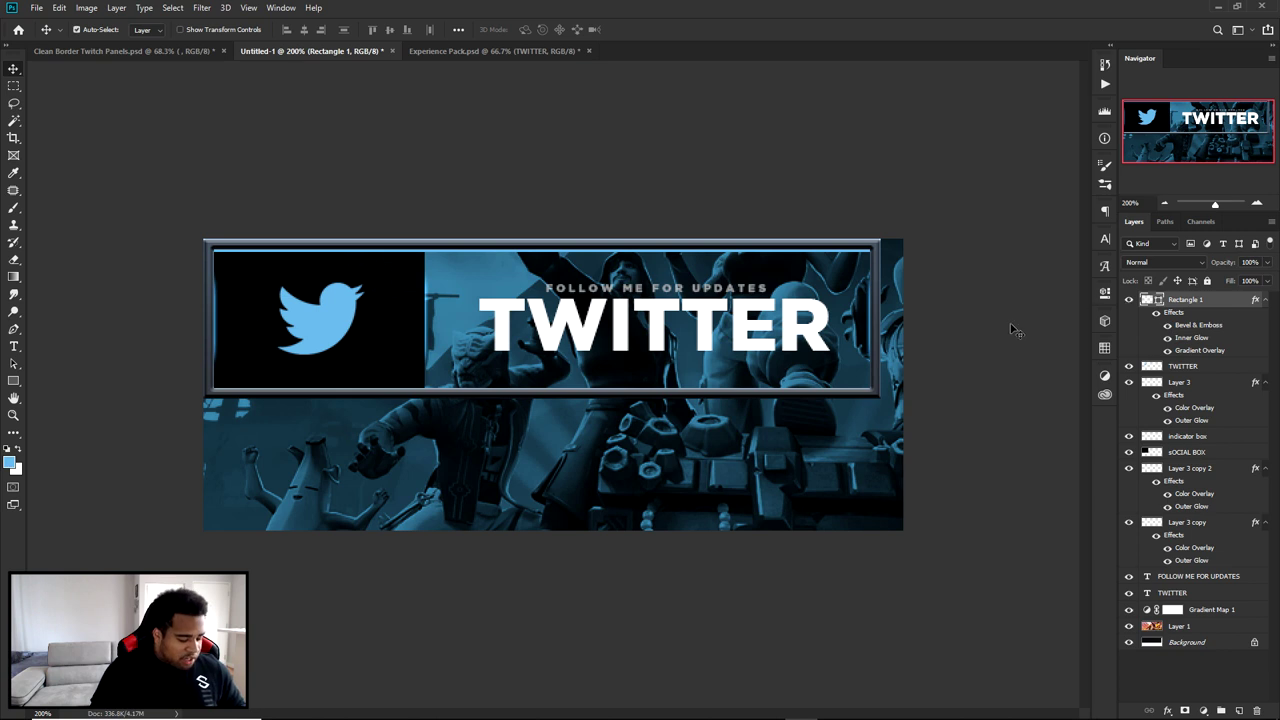
key(ctrl+t)
drag(880, 397, 903, 528)
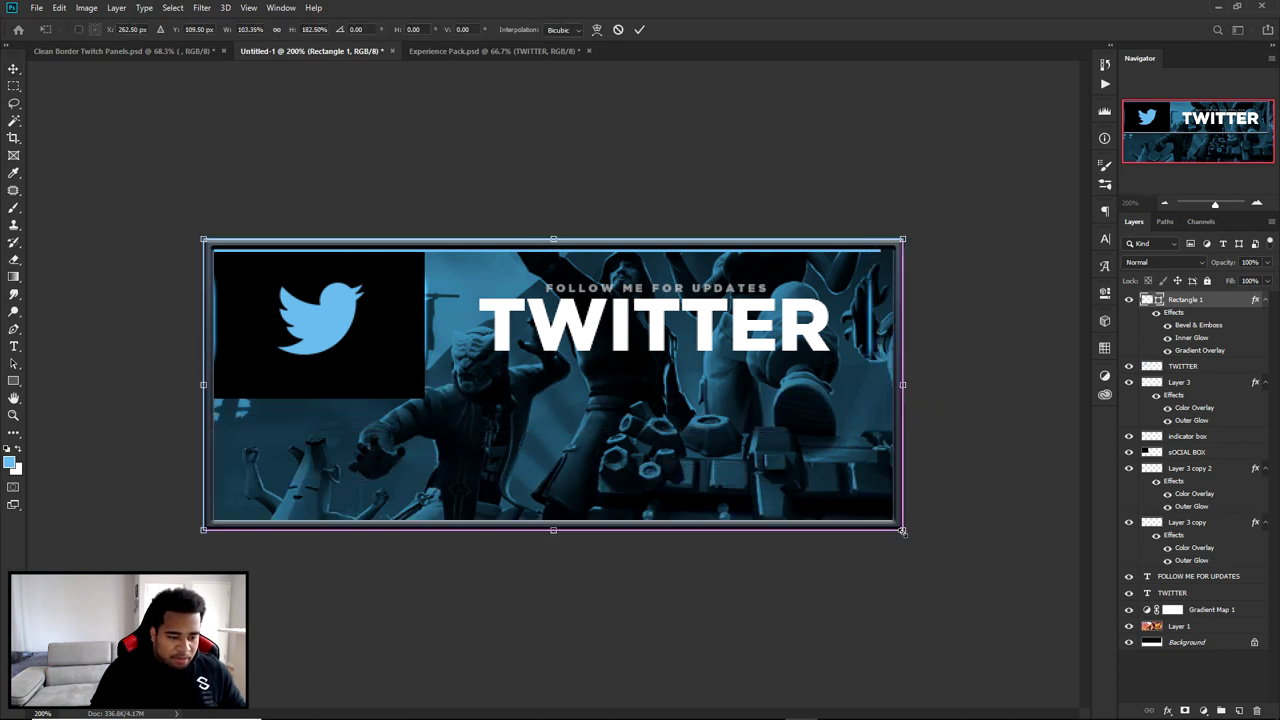
key(Return)
Try stretching the black sOCIAL BOX rectangle down to the bottom of the enlarged canvas.
ctrl+click(410, 345)
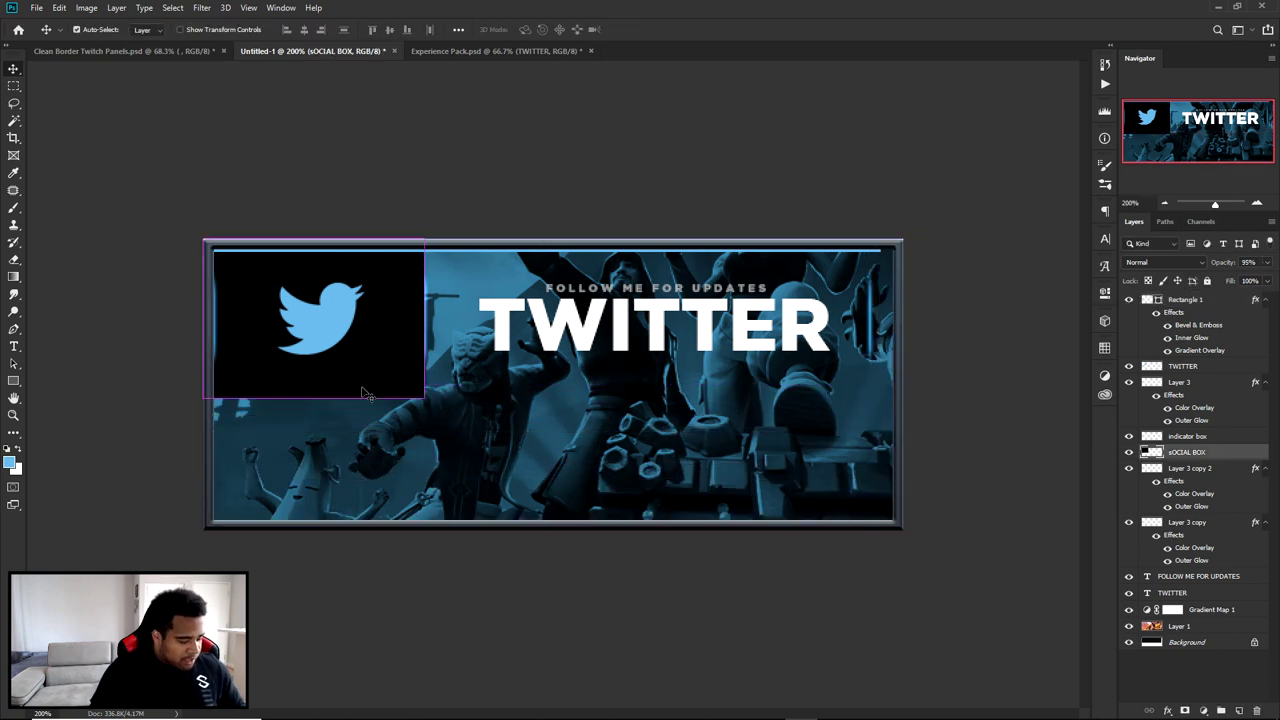
key(ctrl+t)
drag(314, 397, 307, 528)
key(Return)
Try moving the TWITTER title, the FOLLOW ME FOR UPDATES text and the bird logo down to mid-height of the panel.
drag(548, 320, 548, 380)
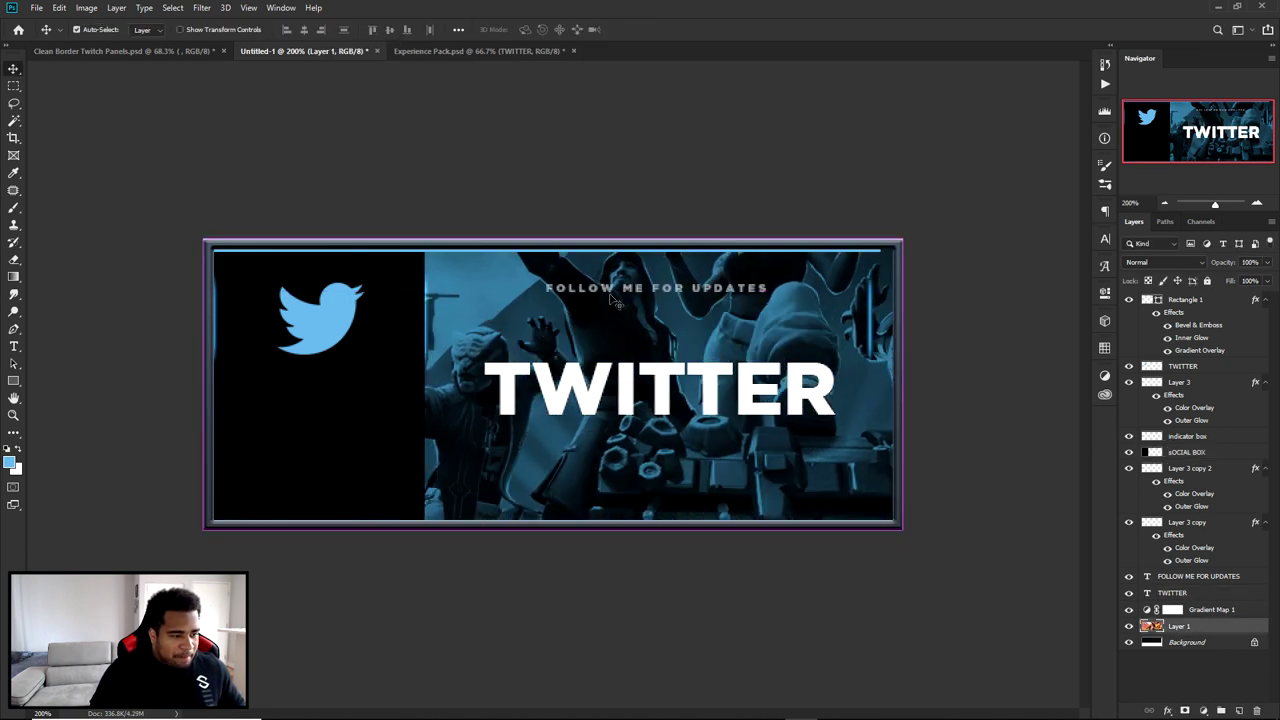
drag(594, 290, 594, 349)
drag(343, 340, 351, 402)
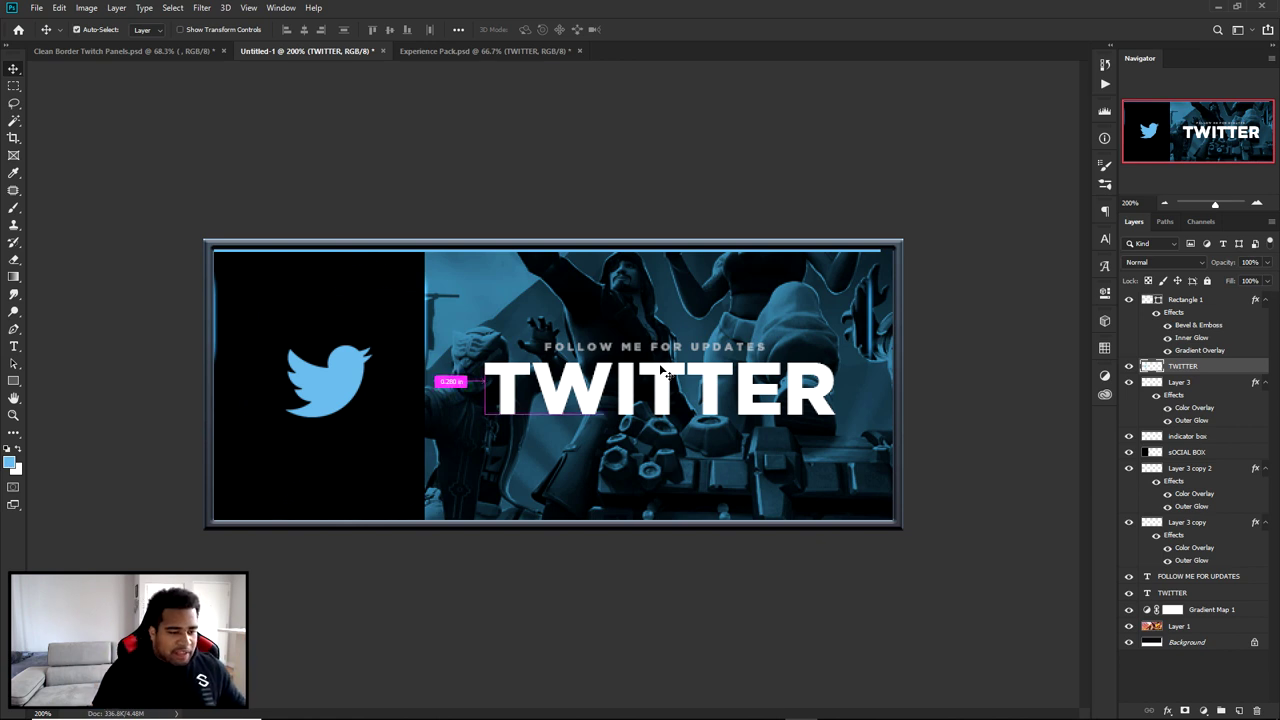
Undo the moves of the title, tagline and bird logo and the stretching of the black logo box.
key(ctrl+z)
key(ctrl+z)
key(ctrl+z)
key(ctrl+z)
key(ctrl+z)
key(ctrl+z)
key(ctrl+z)
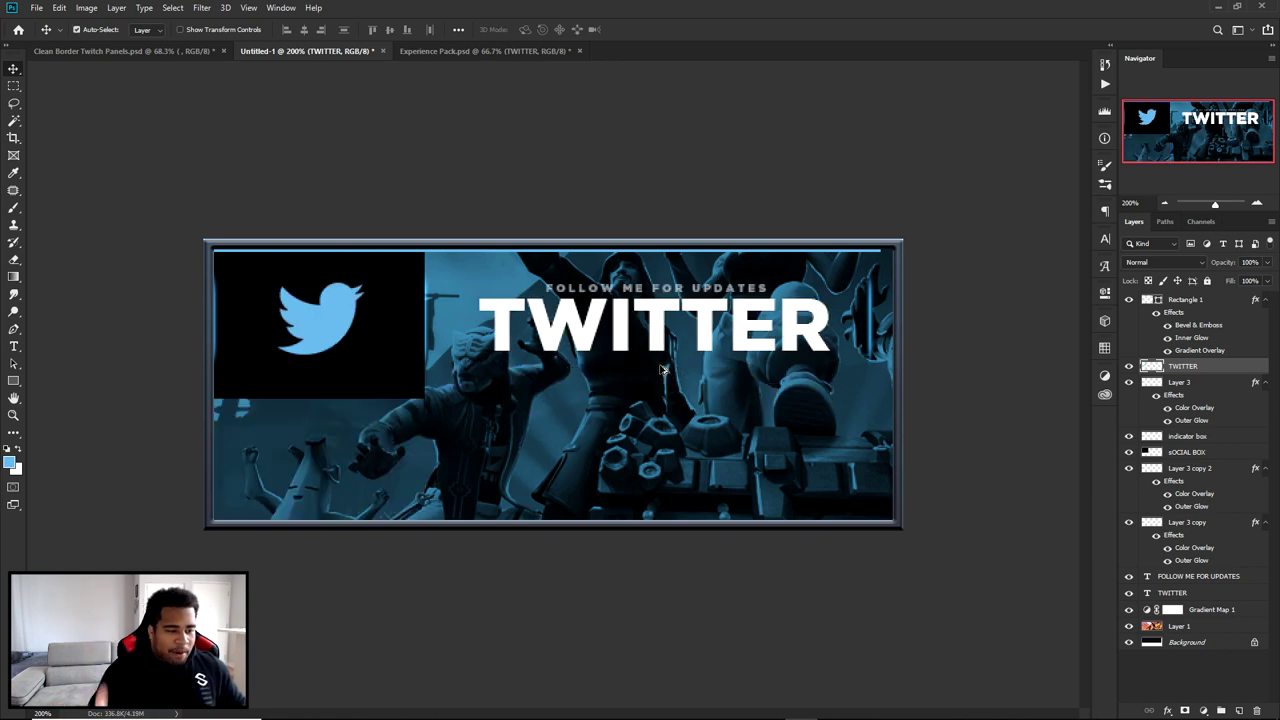